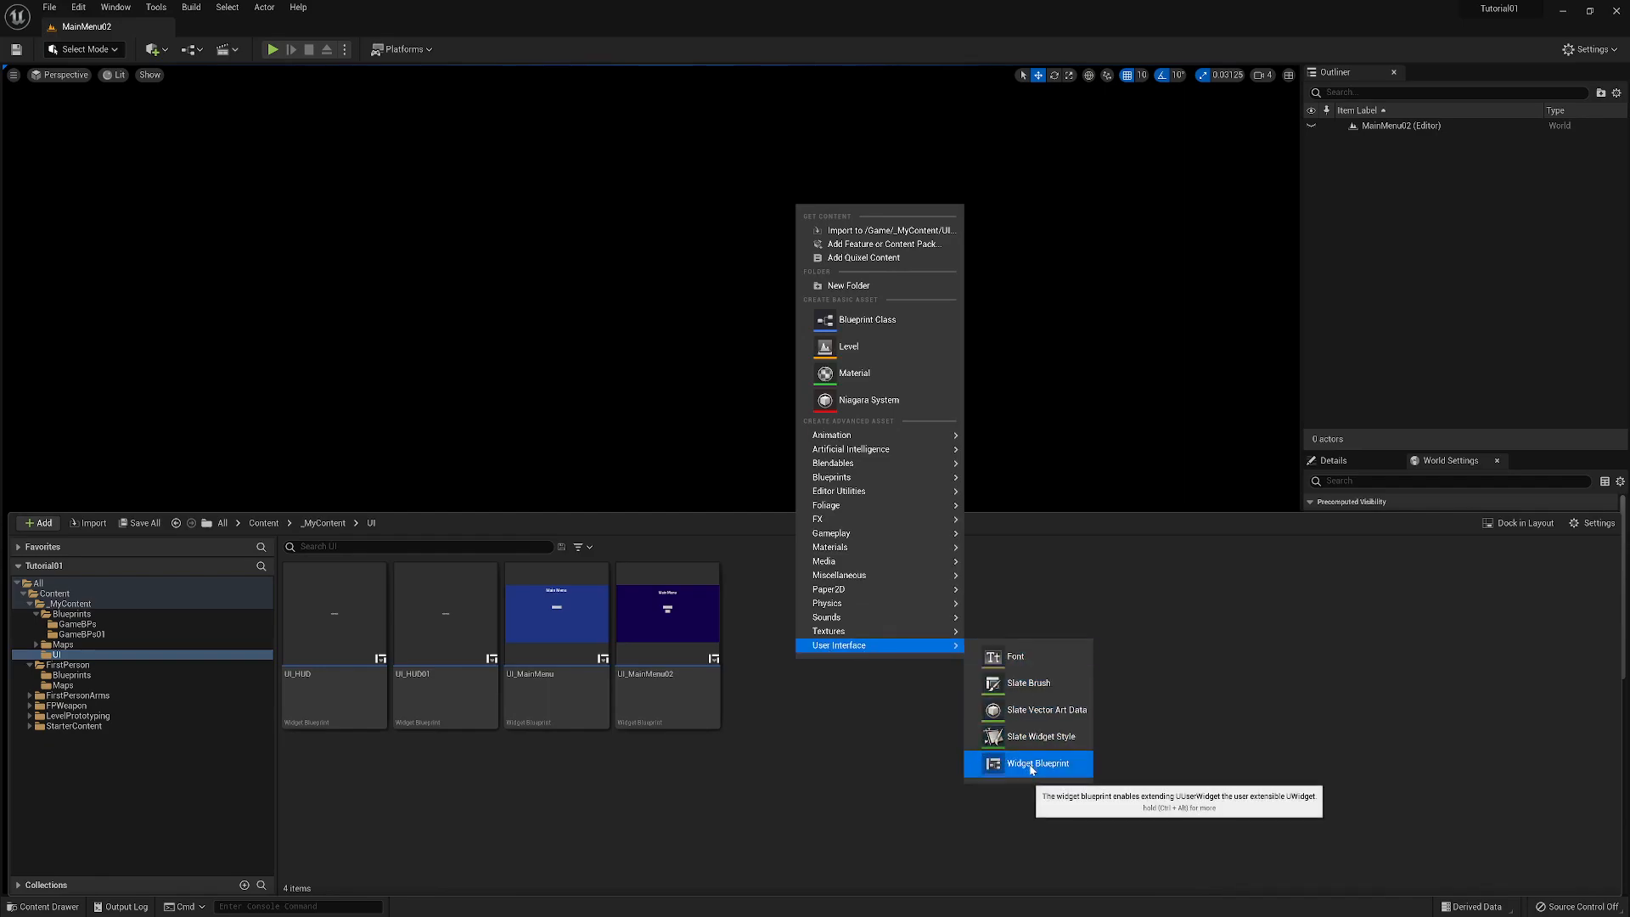
- Create a User Widget blueprint named UI_PauseMenu in the UI folder
click(1037, 763)
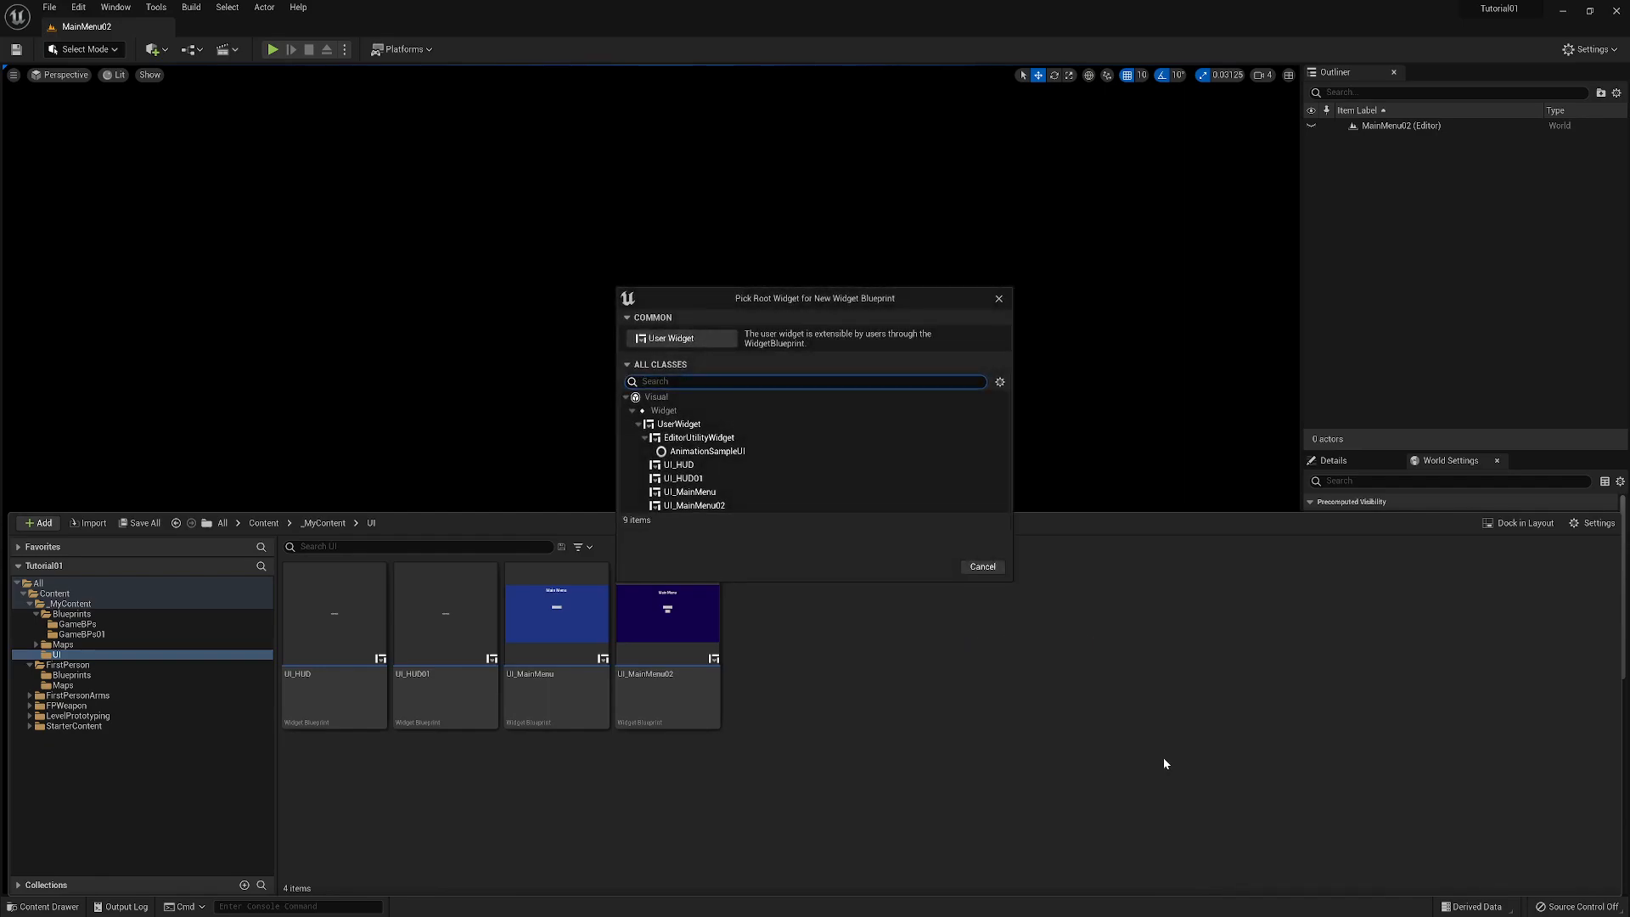
click(671, 339)
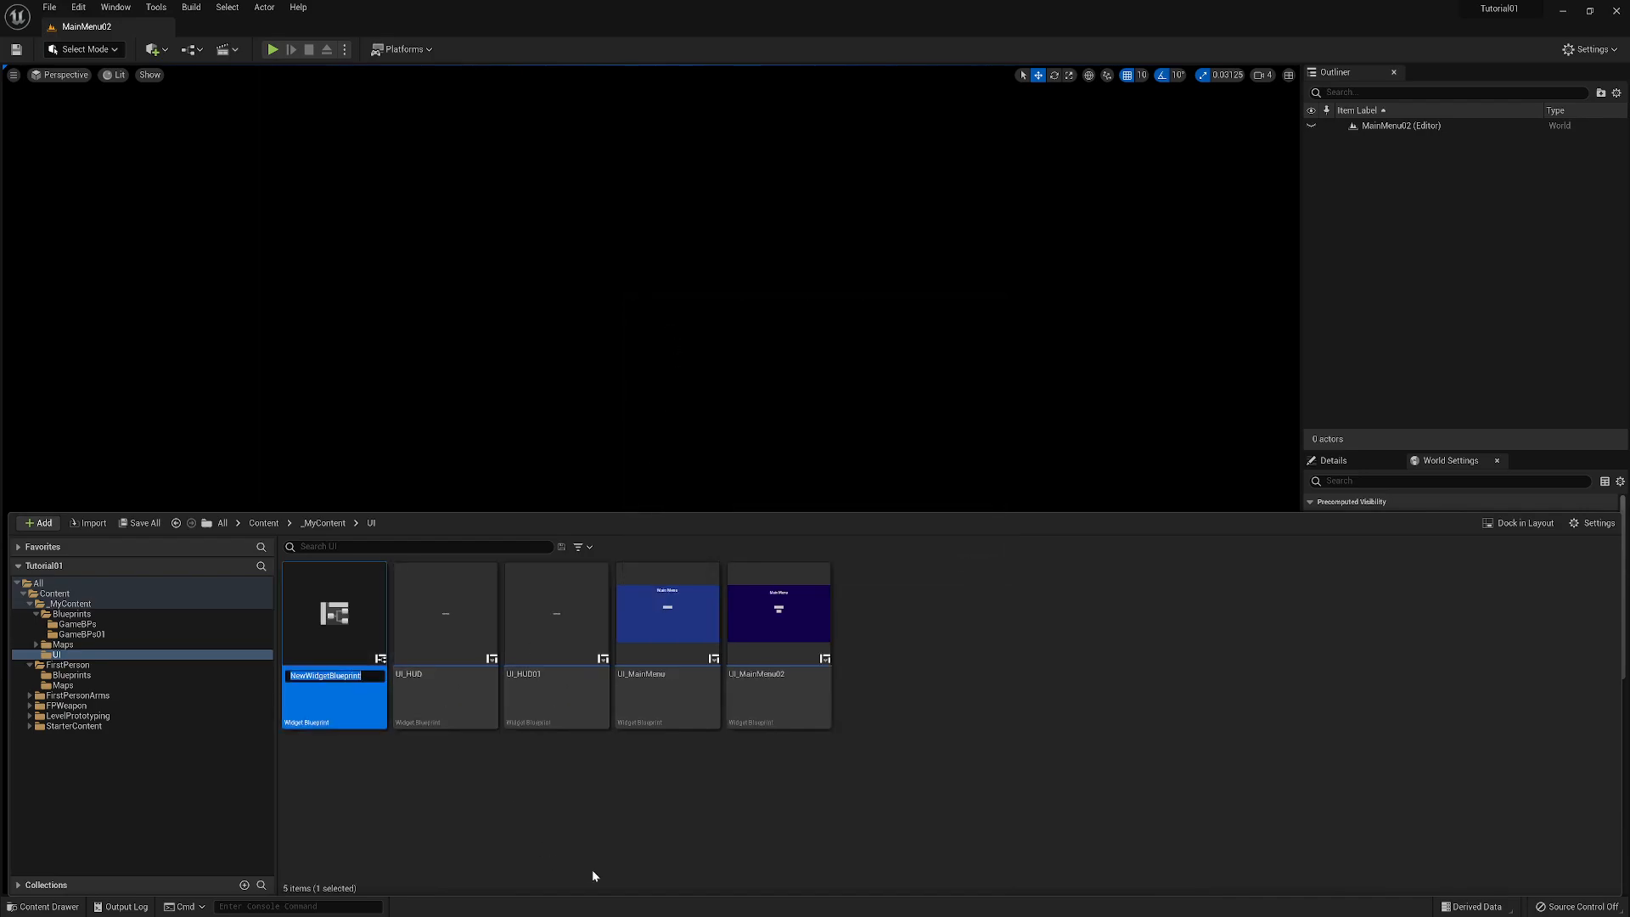
text(UI_PauseMenu)
key(Return)
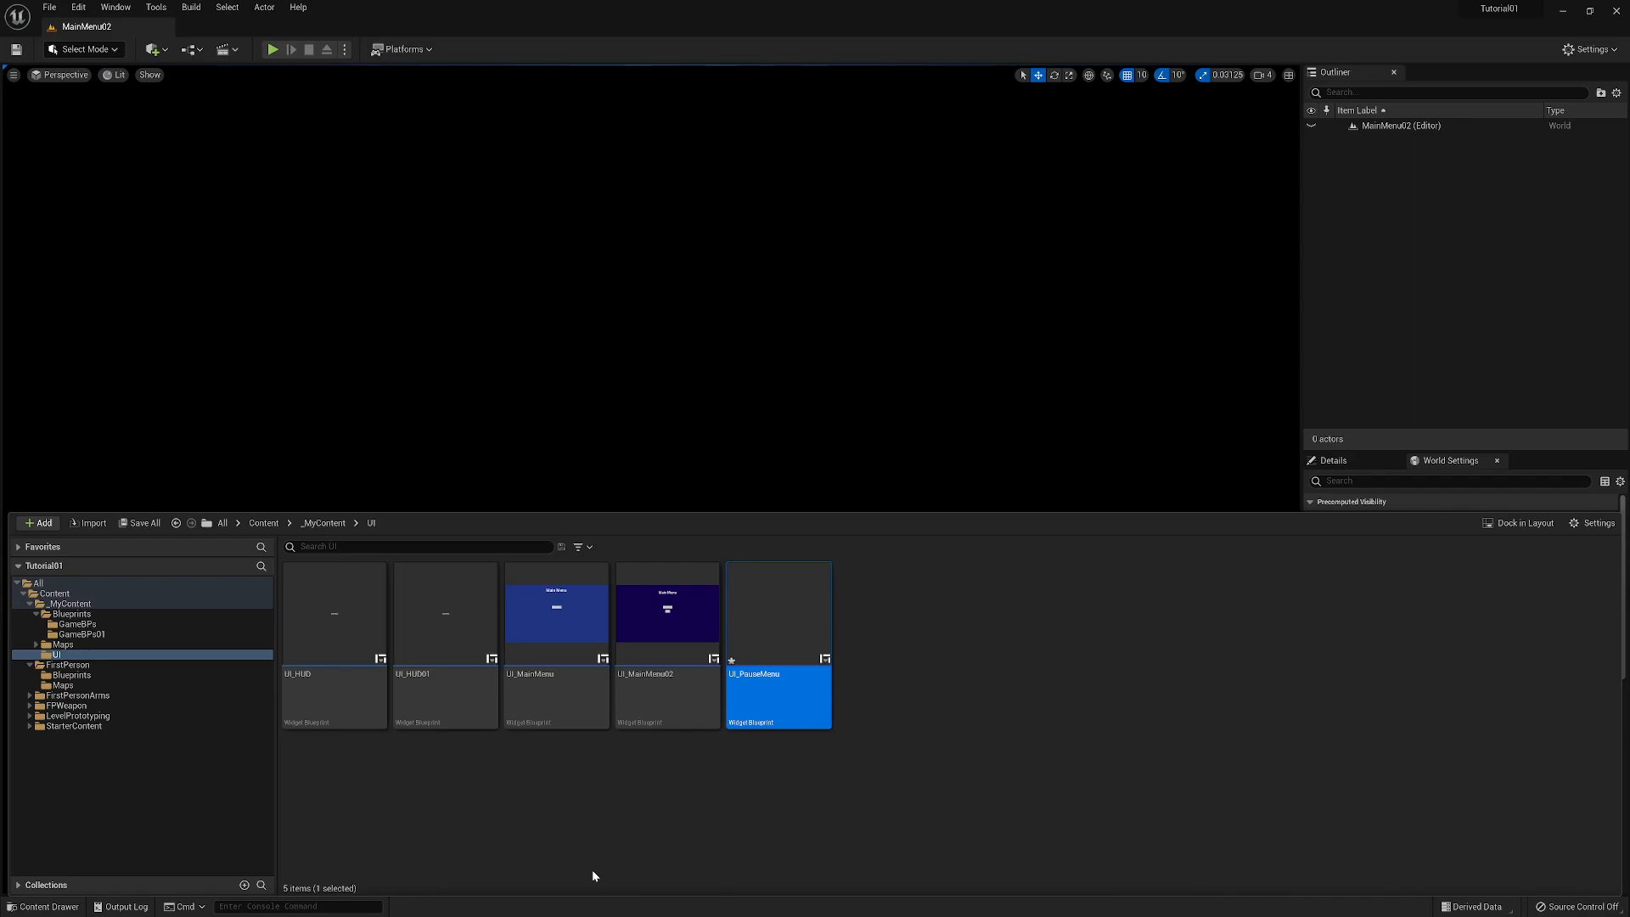
- Open UI_PauseMenu docked beside the MainMenu02 level tab and add a Canvas Panel as its root
double_click(779, 619)
drag(252, 153, 220, 28)
click(118, 323)
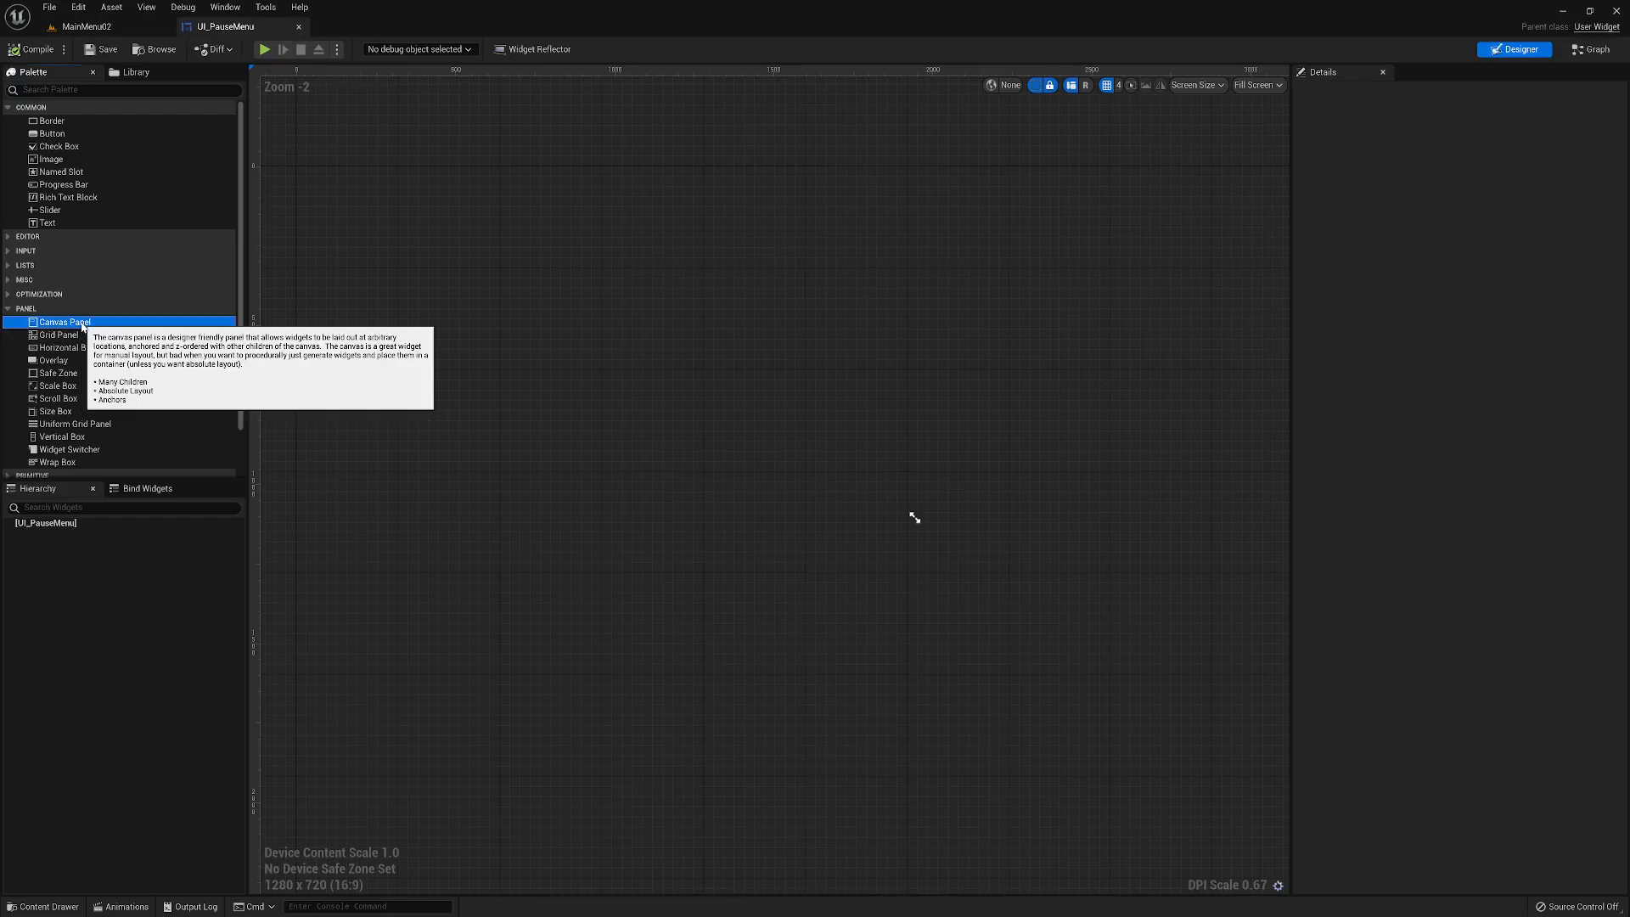
drag(78, 323, 54, 523)
- Add a Vertical Box inside the Canvas Panel in the widget hierarchy
scroll(797, 640, up, 2)
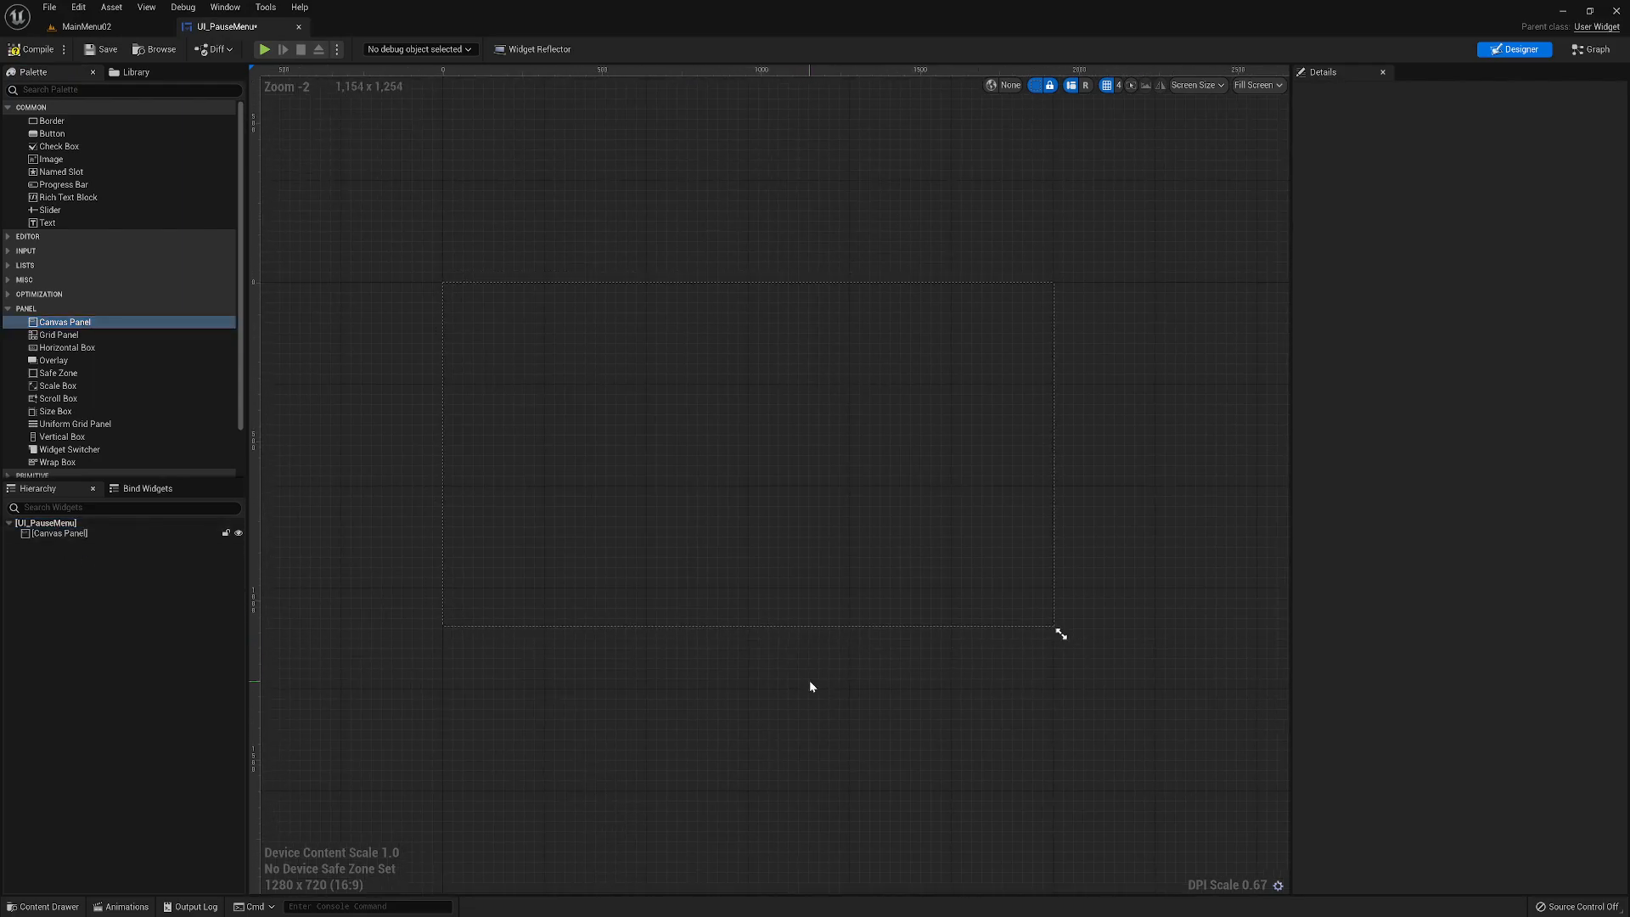
right_drag(817, 690, 858, 738)
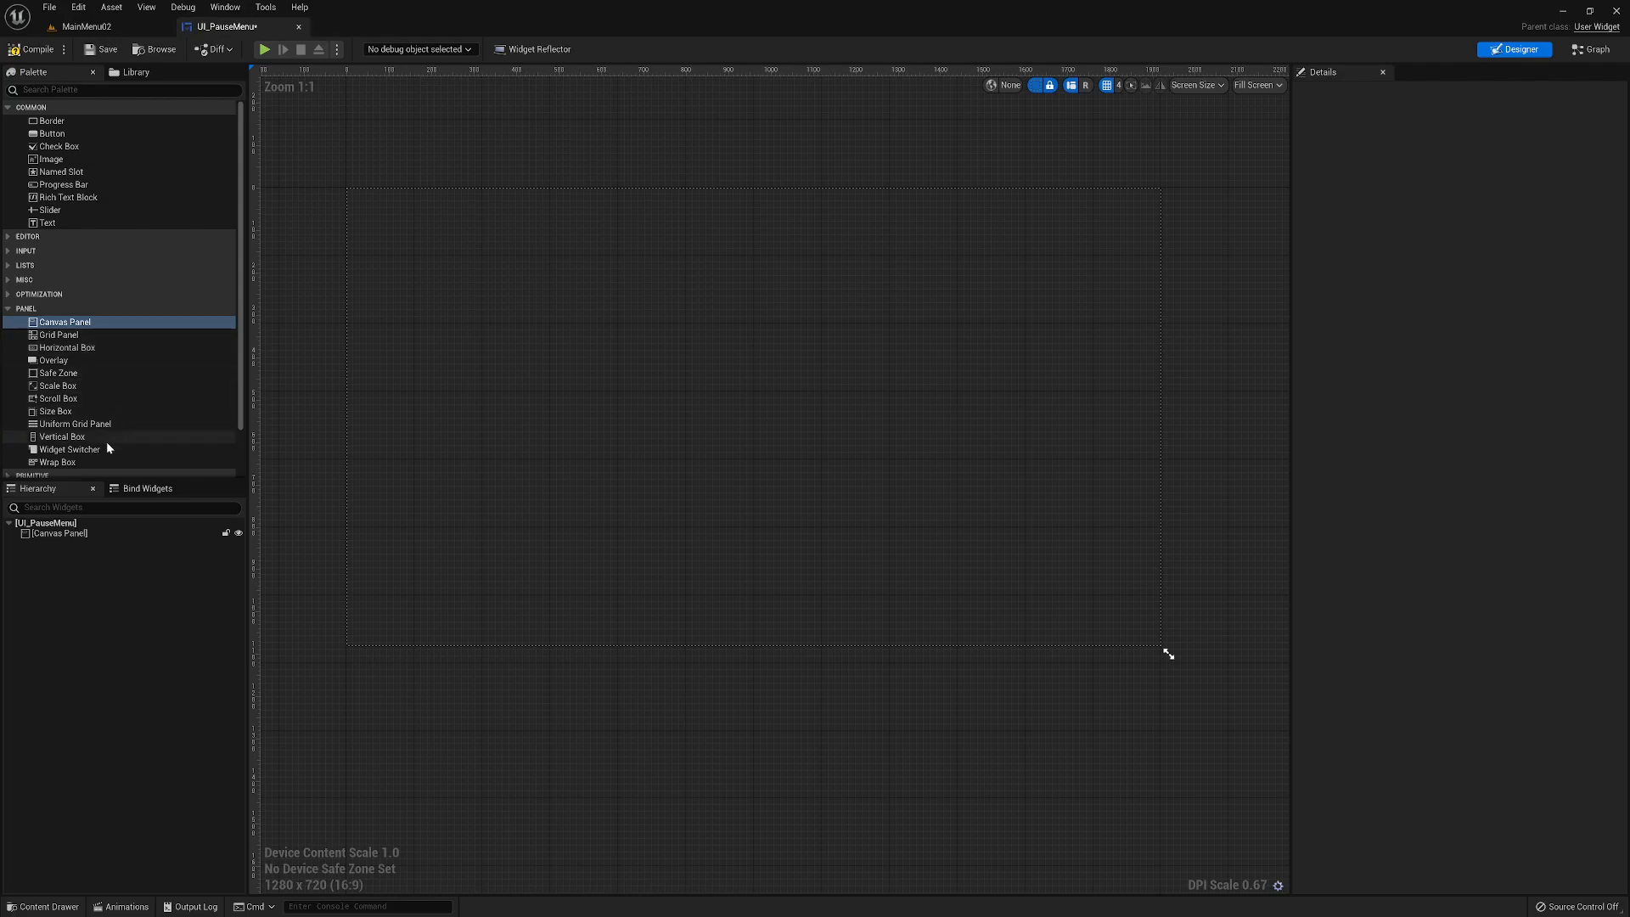
click(60, 437)
drag(60, 441, 70, 535)
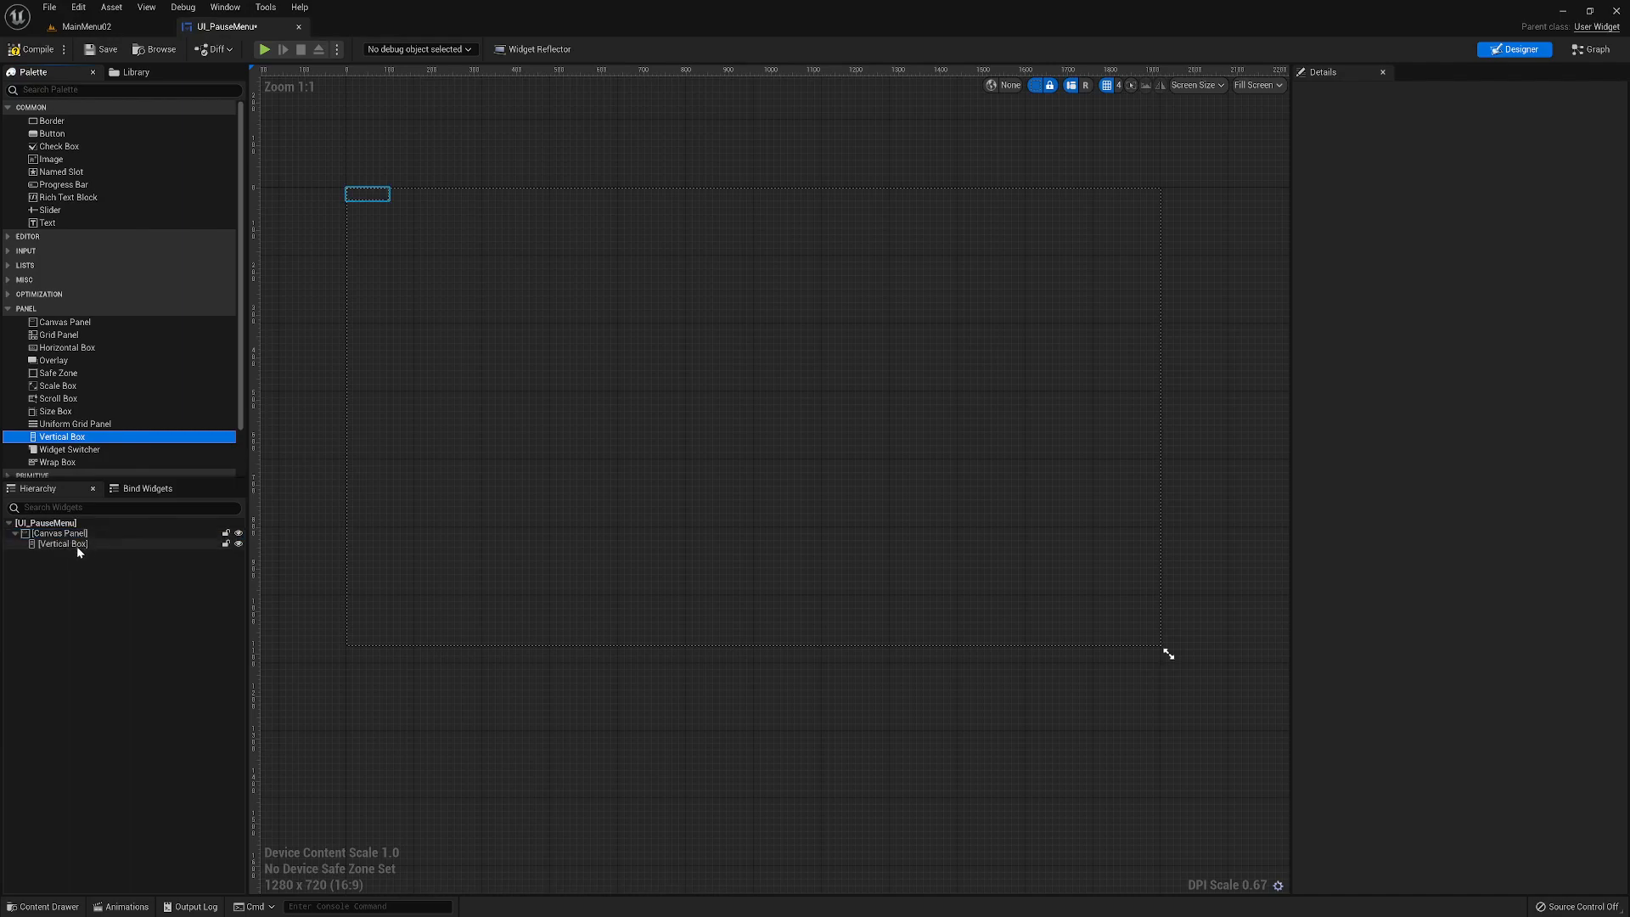
- Anchor the Vertical Box to the canvas center and reset its X and Y position to 0
click(77, 545)
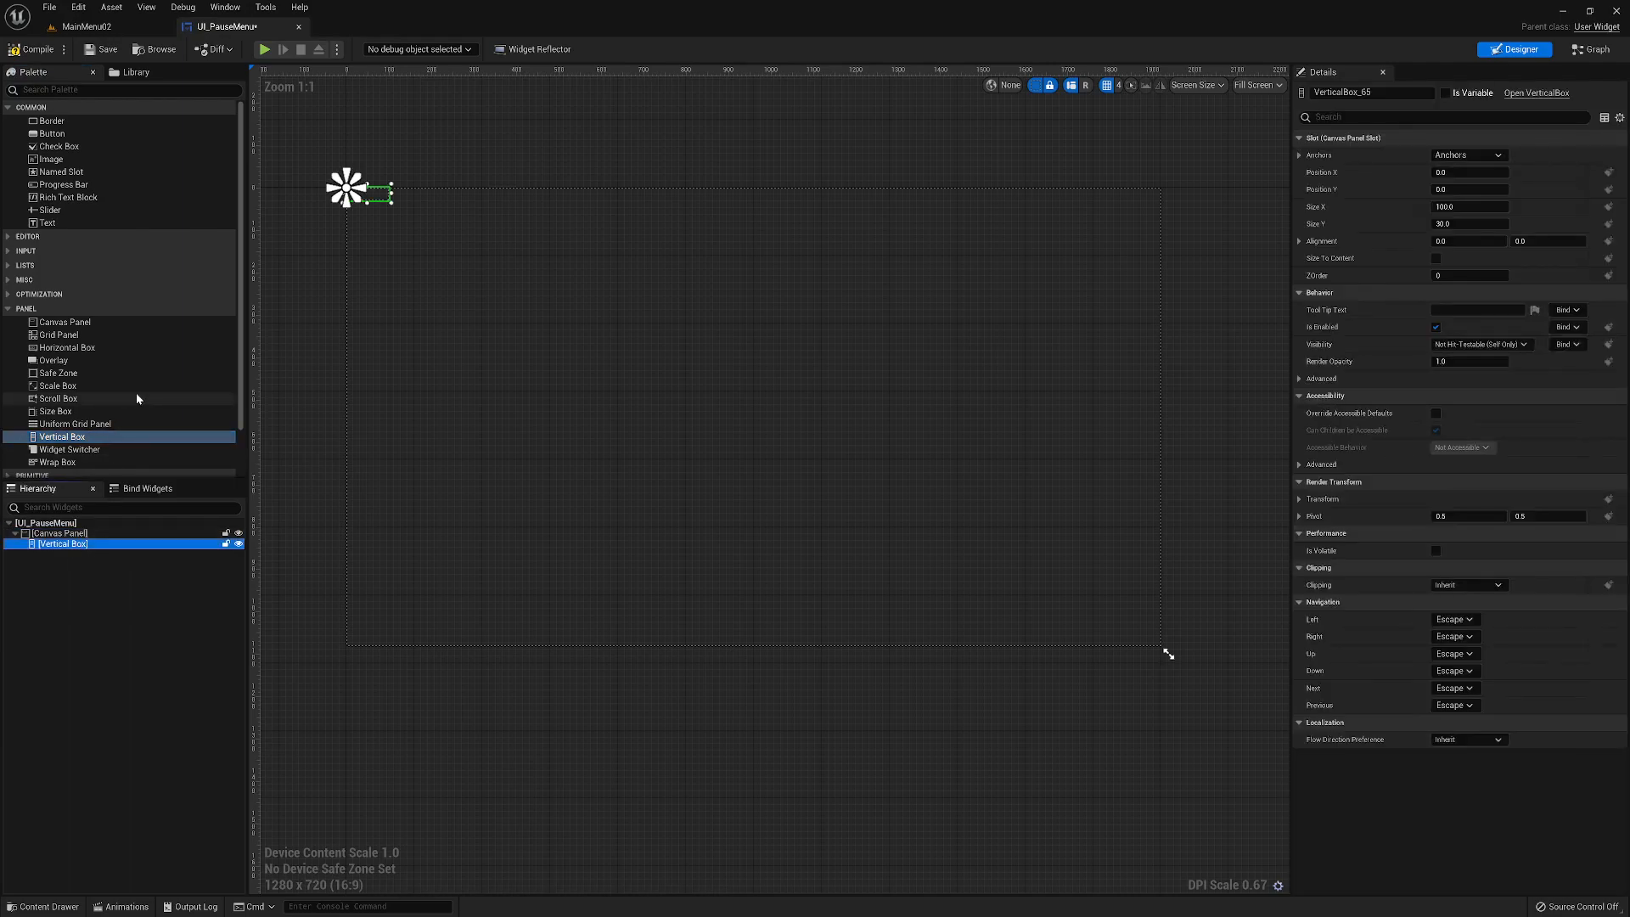
click(1484, 157)
click(1497, 231)
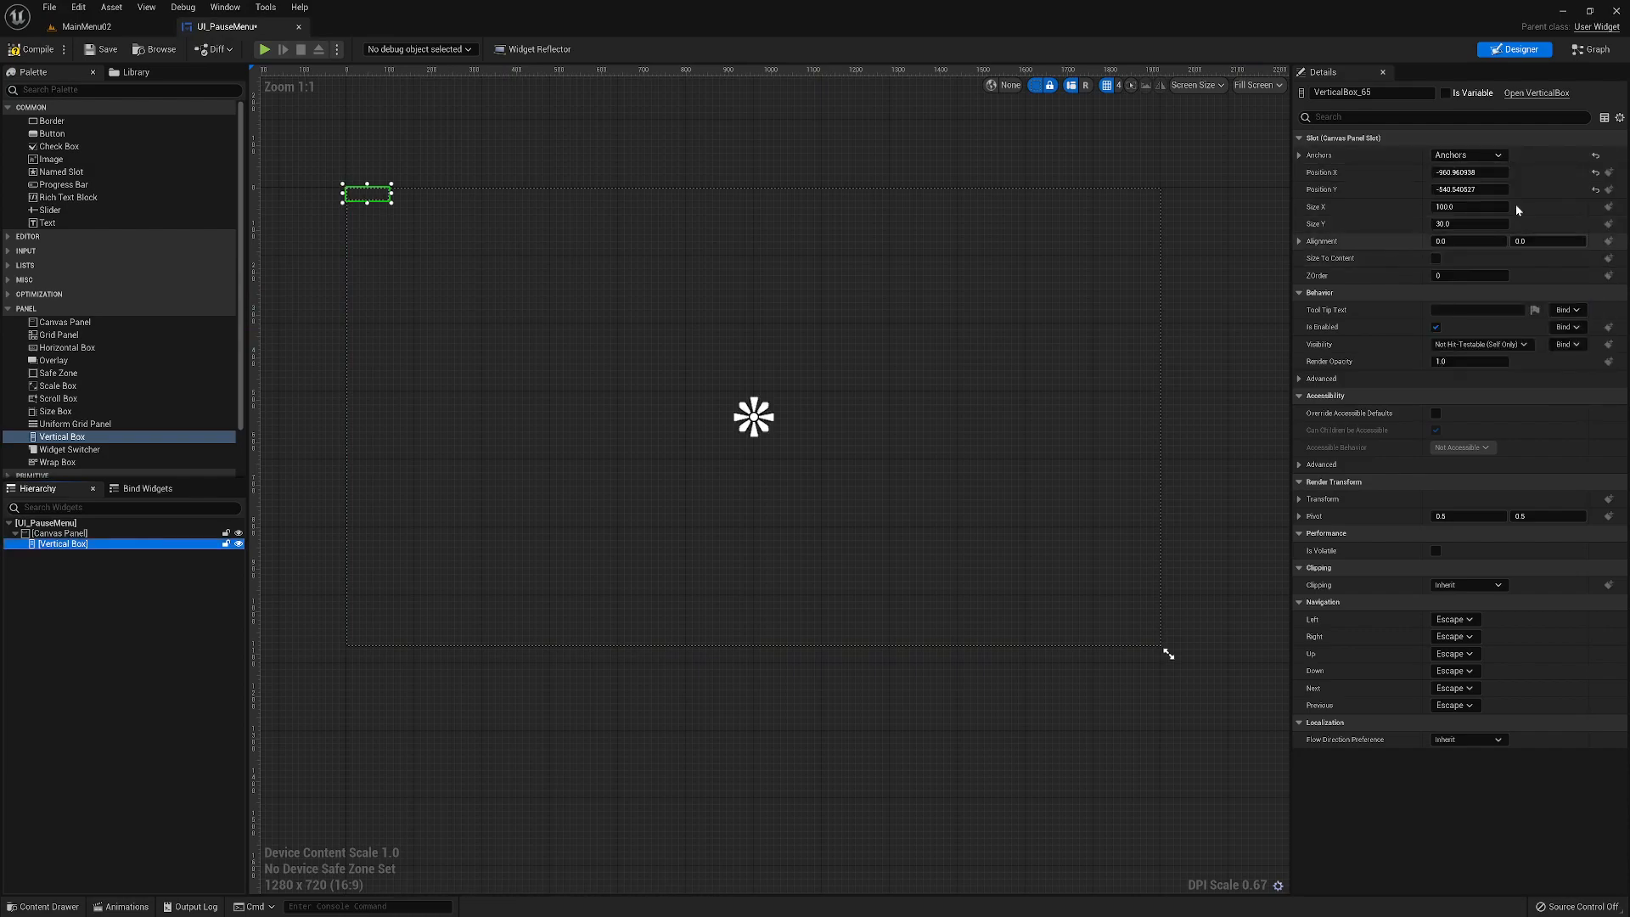
click(1594, 172)
click(1595, 189)
- Set the Vertical Box alignment to 0.5 on both X and Y
click(1485, 237)
key(BackSpace)
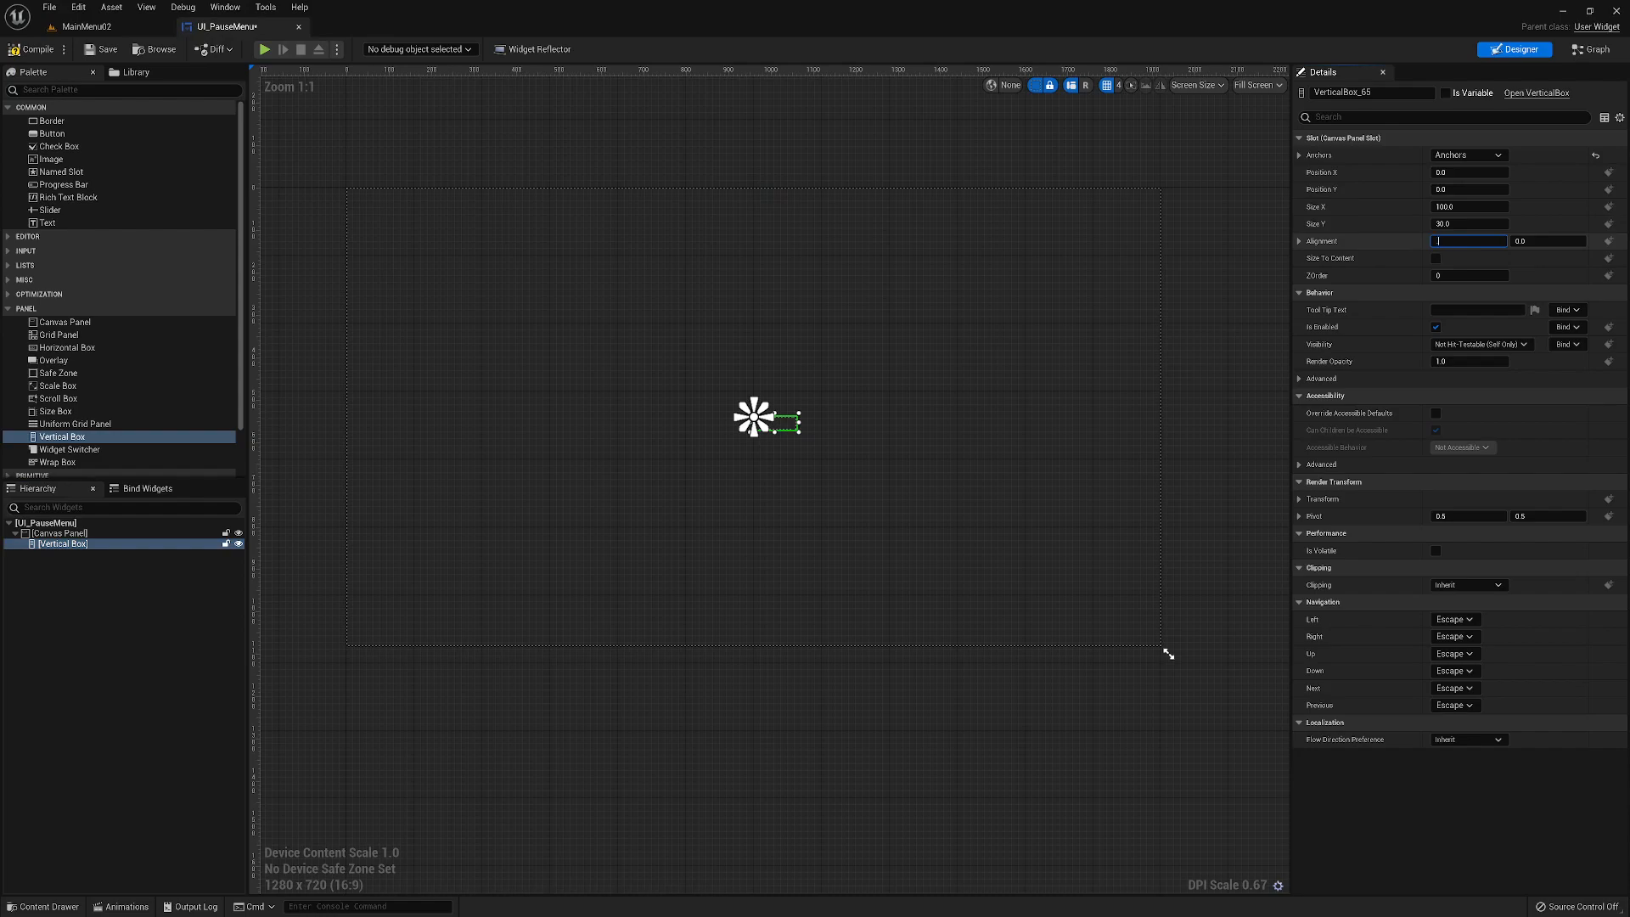
key(Tab)
key(BackSpace)
key(Tab)
- Set the Vertical Box size to 300 by 300
click(1468, 206)
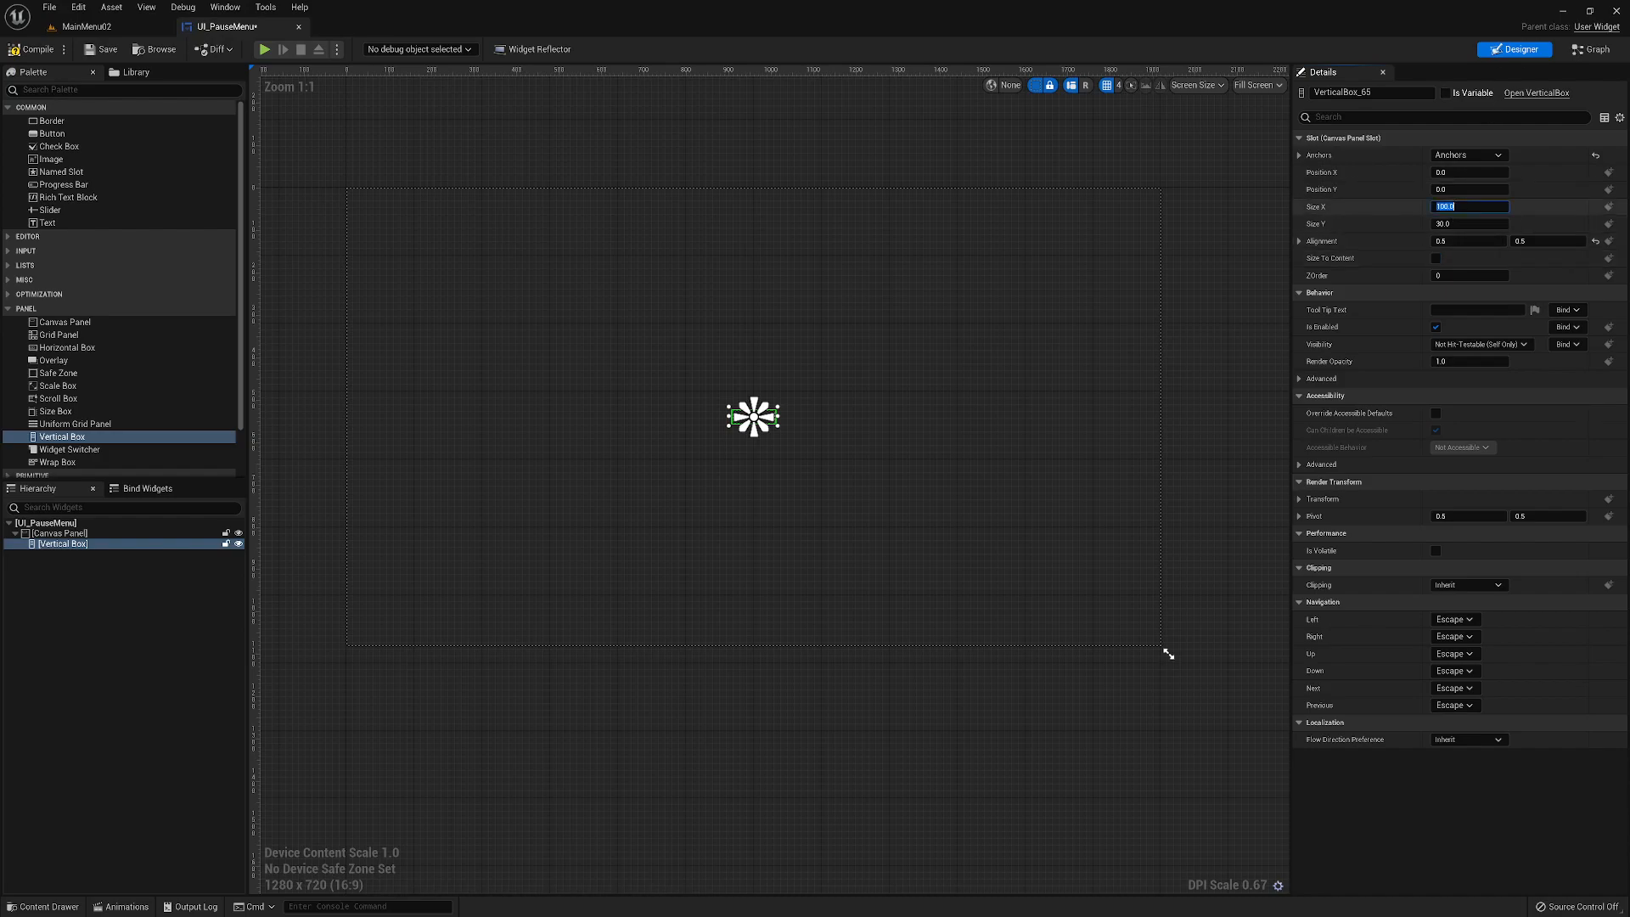
text(300)
key(Tab)
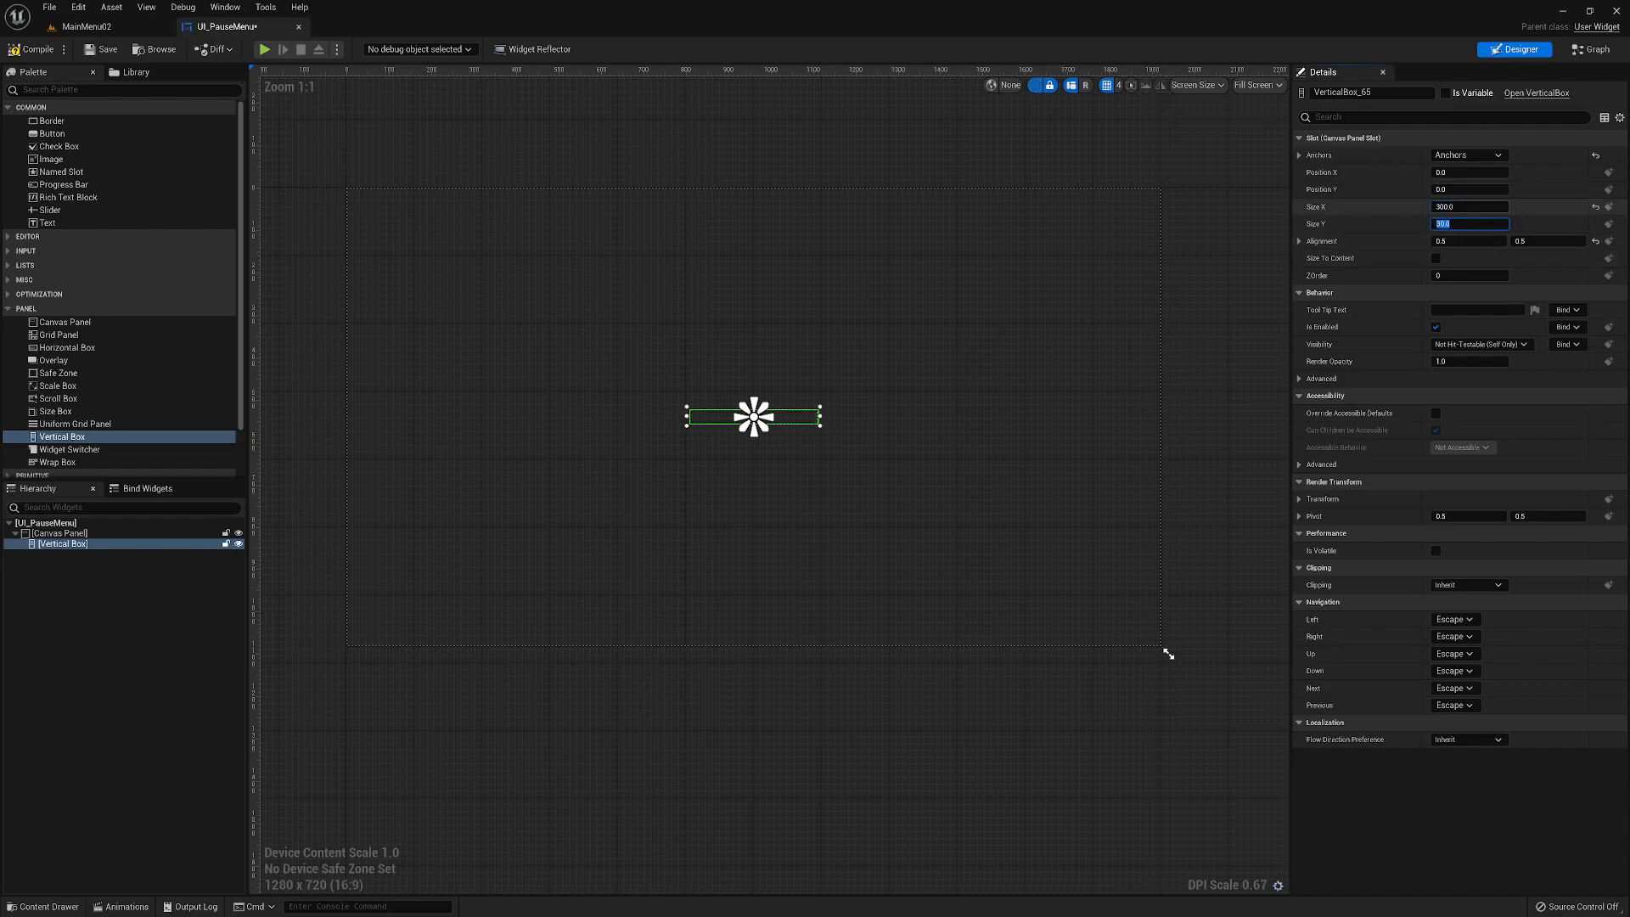
text(300)
key(Tab)
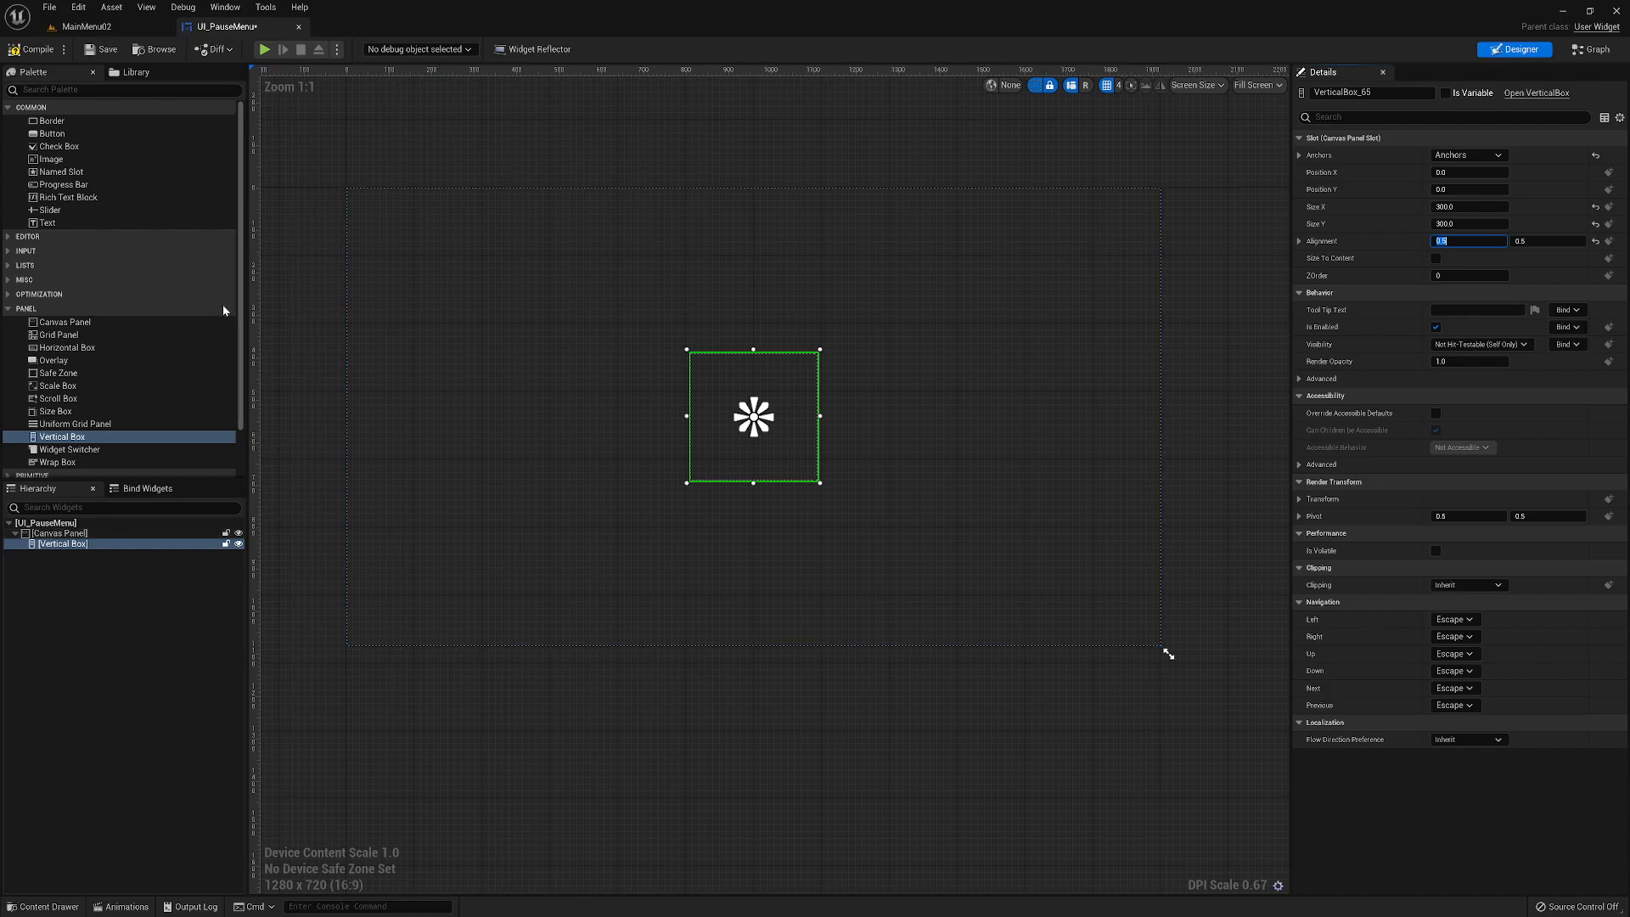
- Add a Button to the Vertical Box and nest a Text widget inside the button
drag(52, 133, 67, 553)
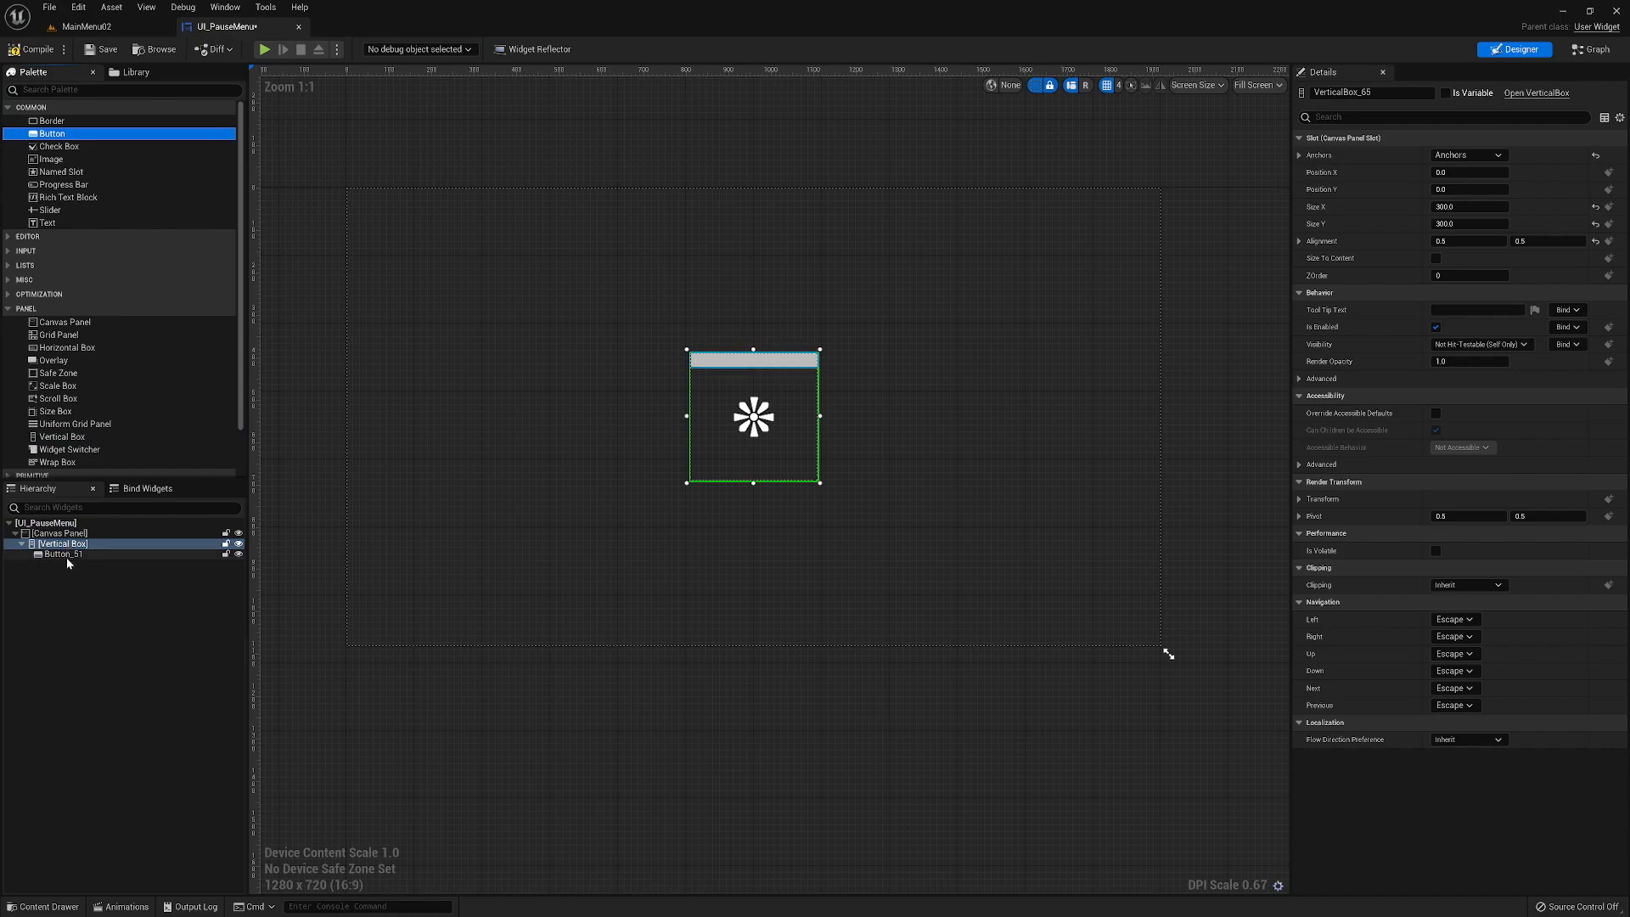
click(58, 556)
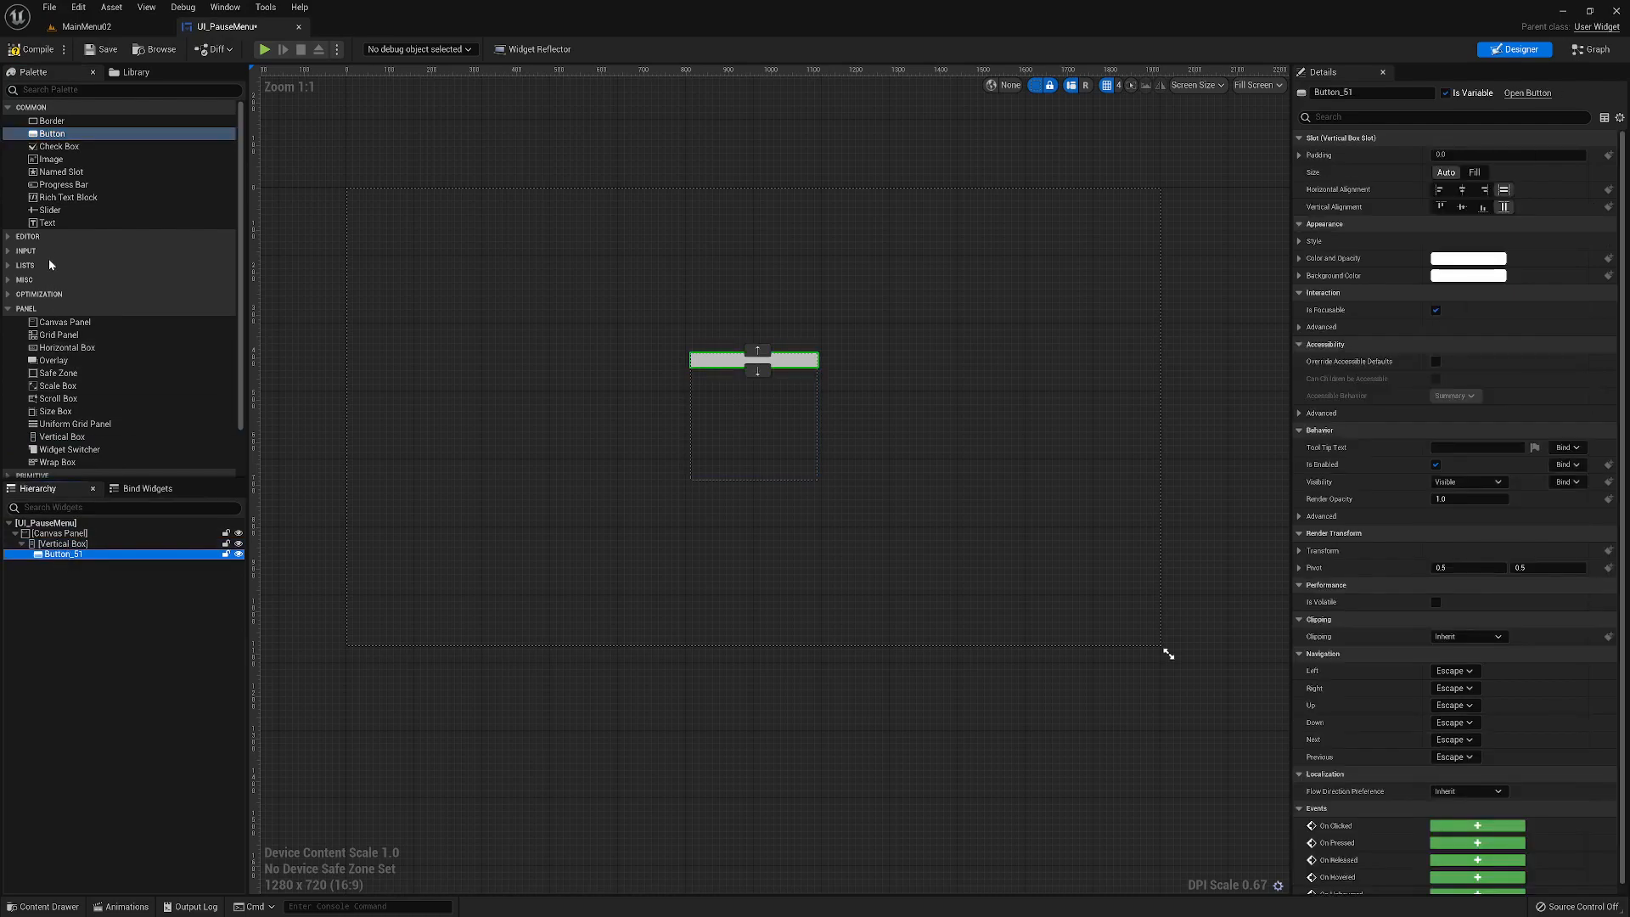
drag(34, 224, 77, 567)
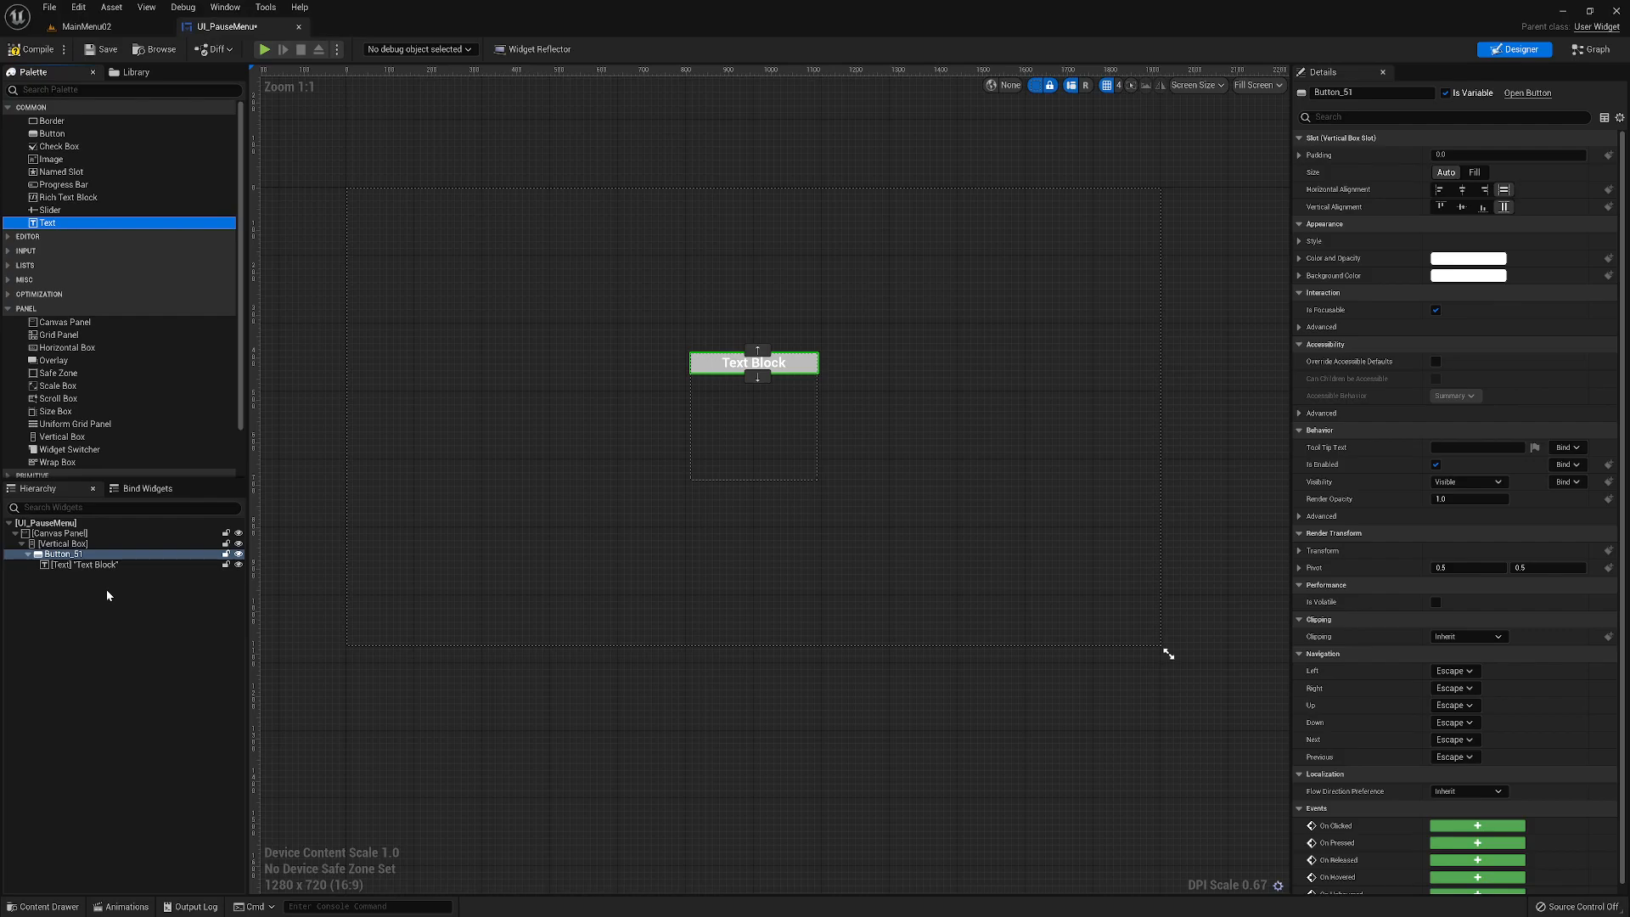
- Change the button's text label to Continue
click(91, 565)
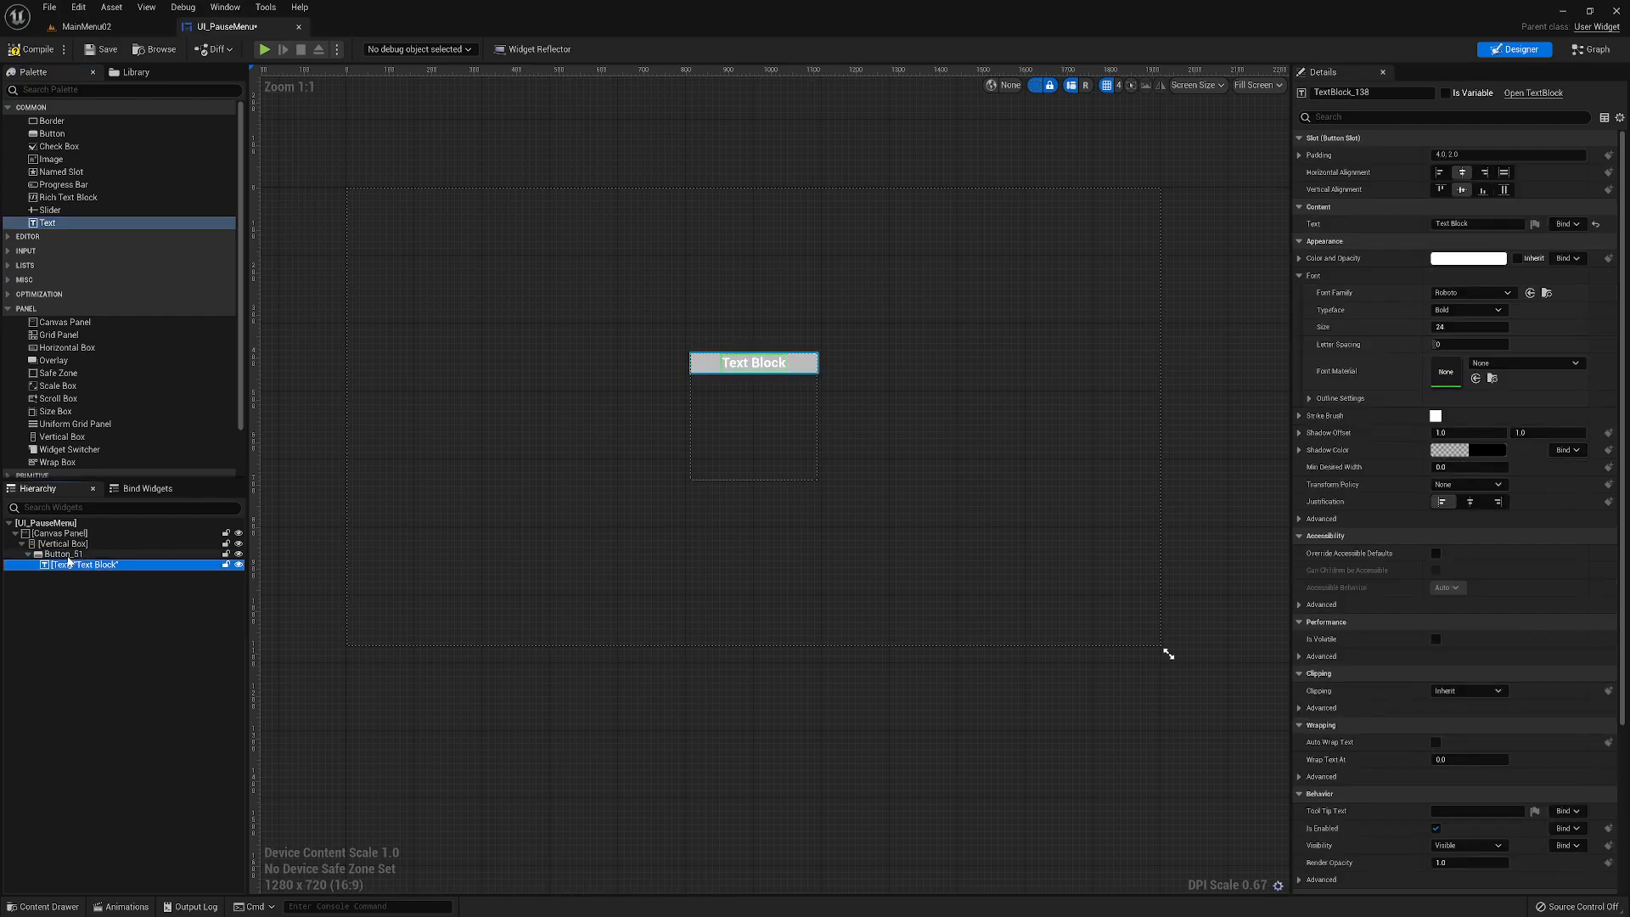
click(66, 554)
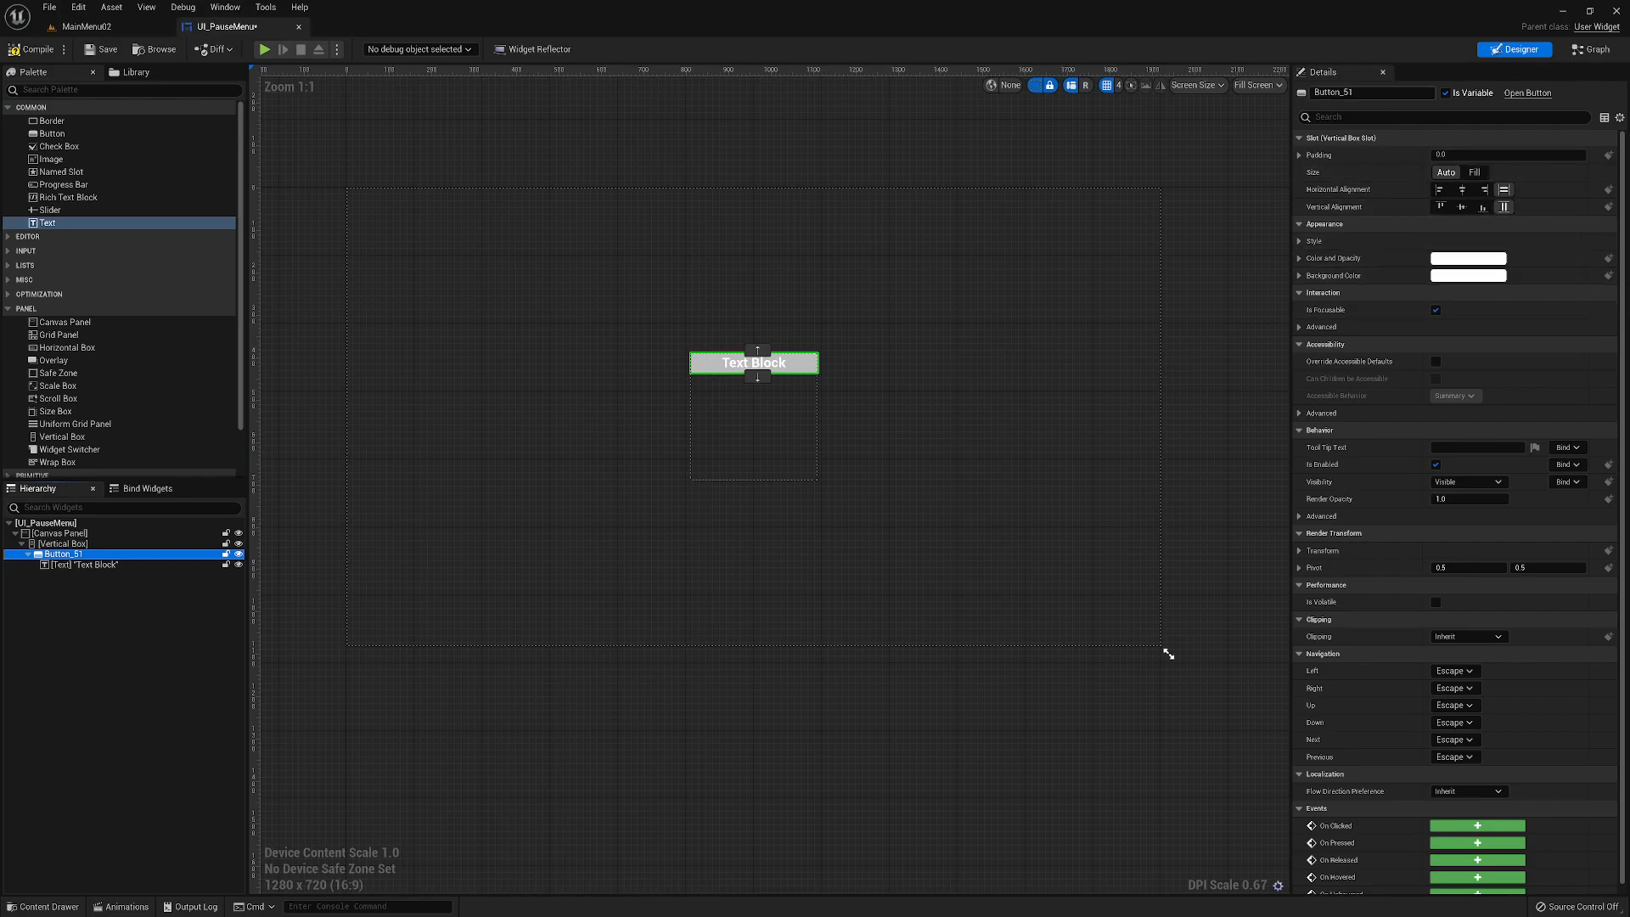
click(112, 565)
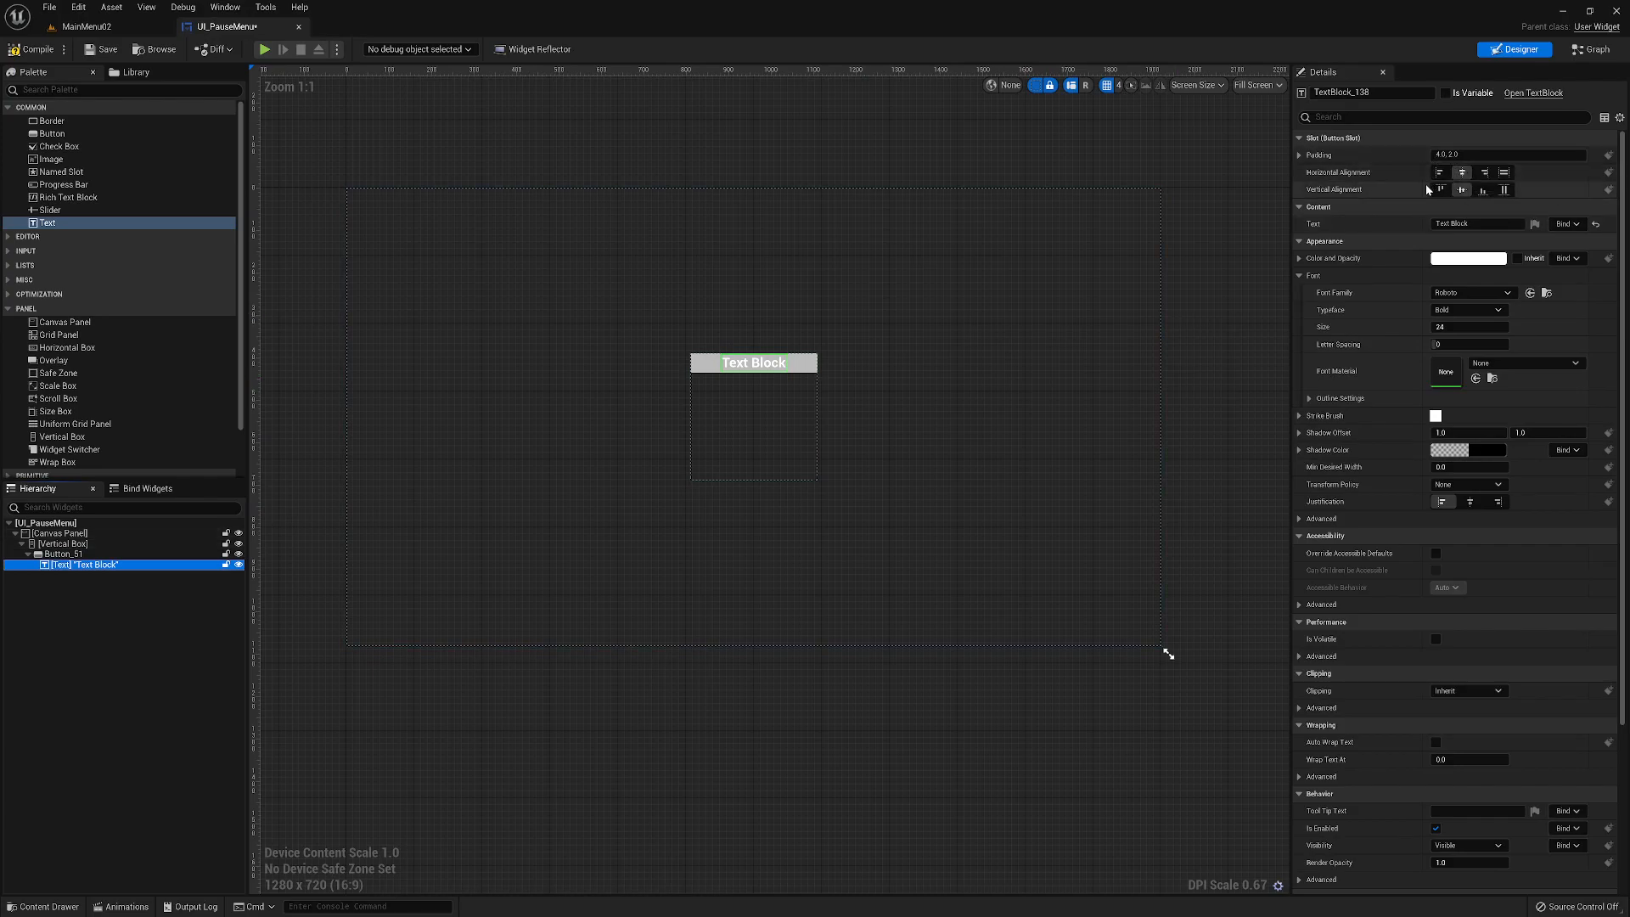
click(1460, 223)
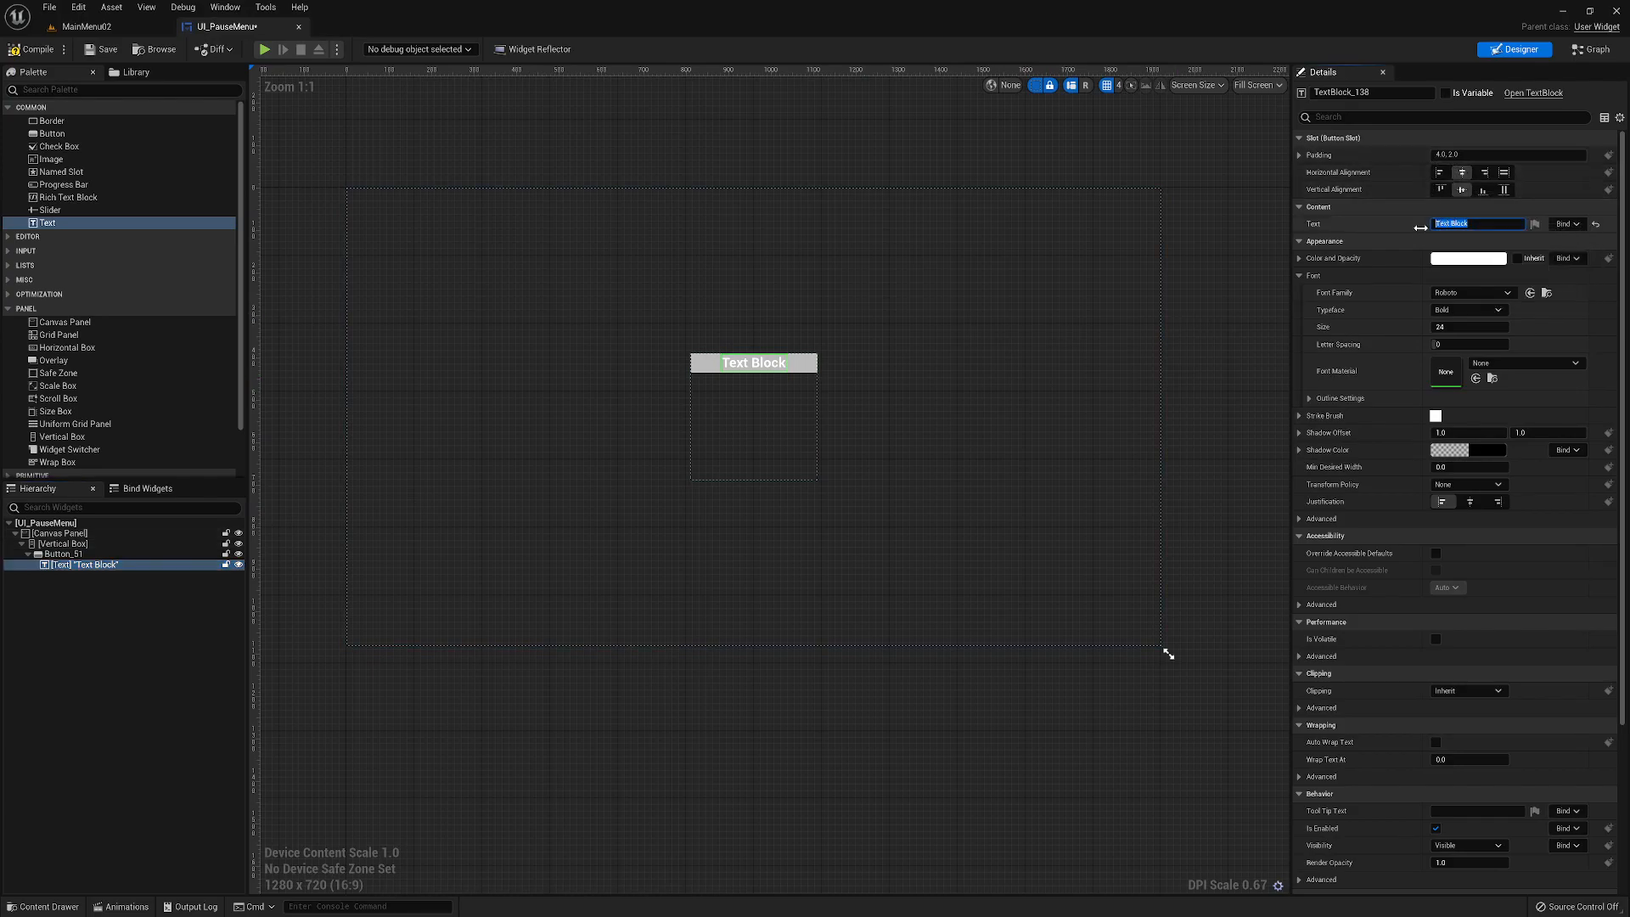
text(Continue)
key(Return)
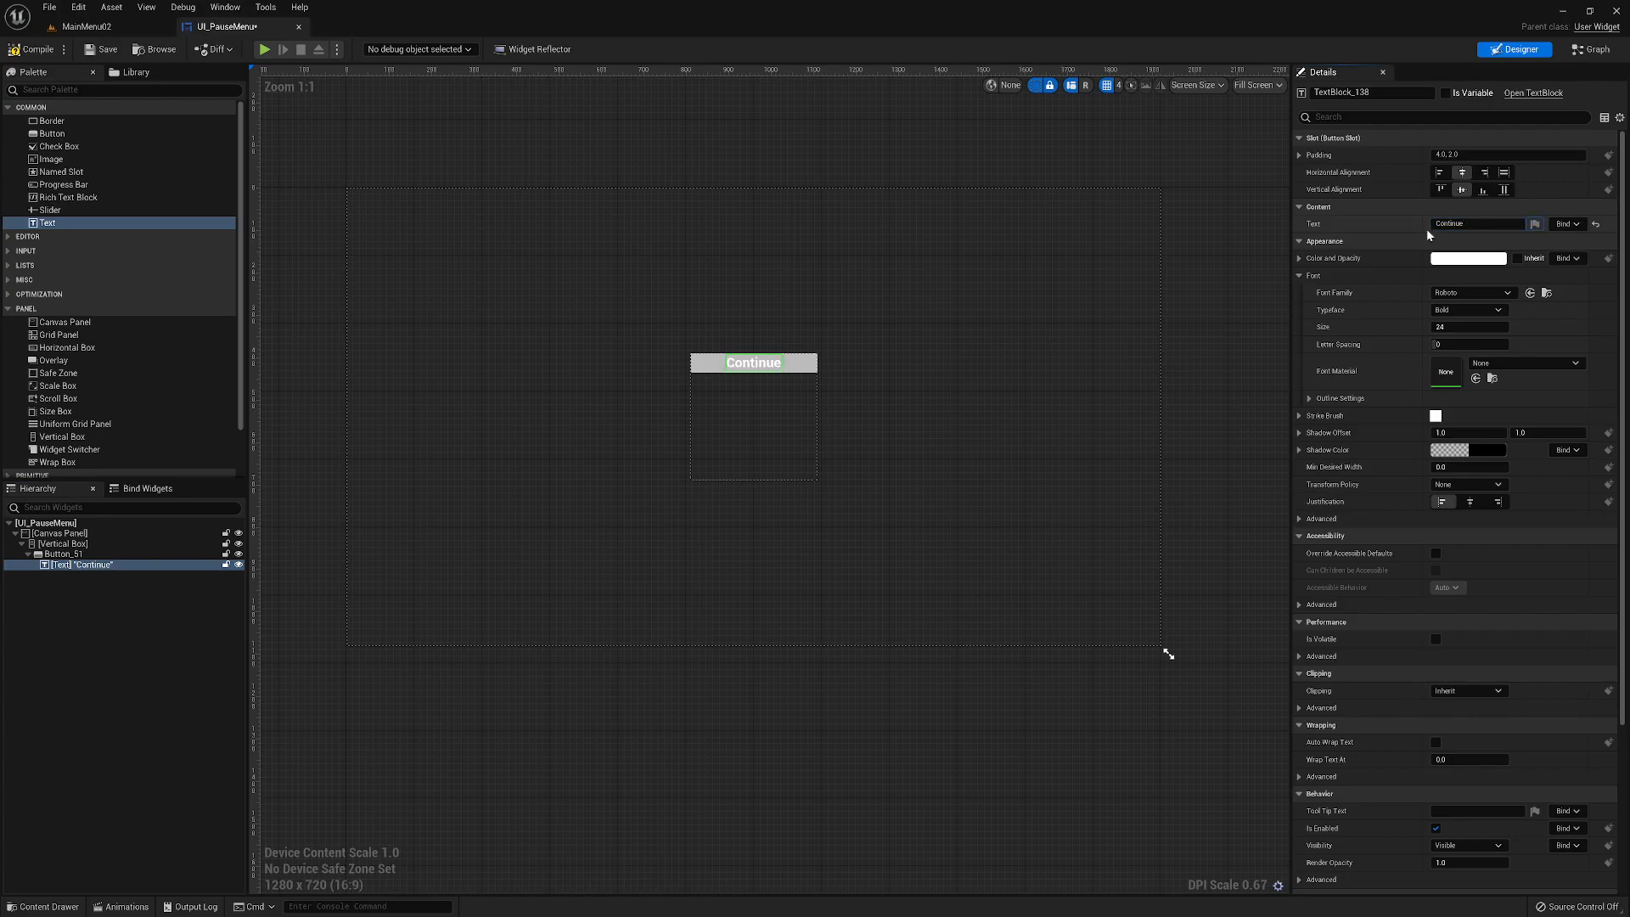
- Rename the button btnContinue and center it horizontally within the Vertical Box
click(54, 553)
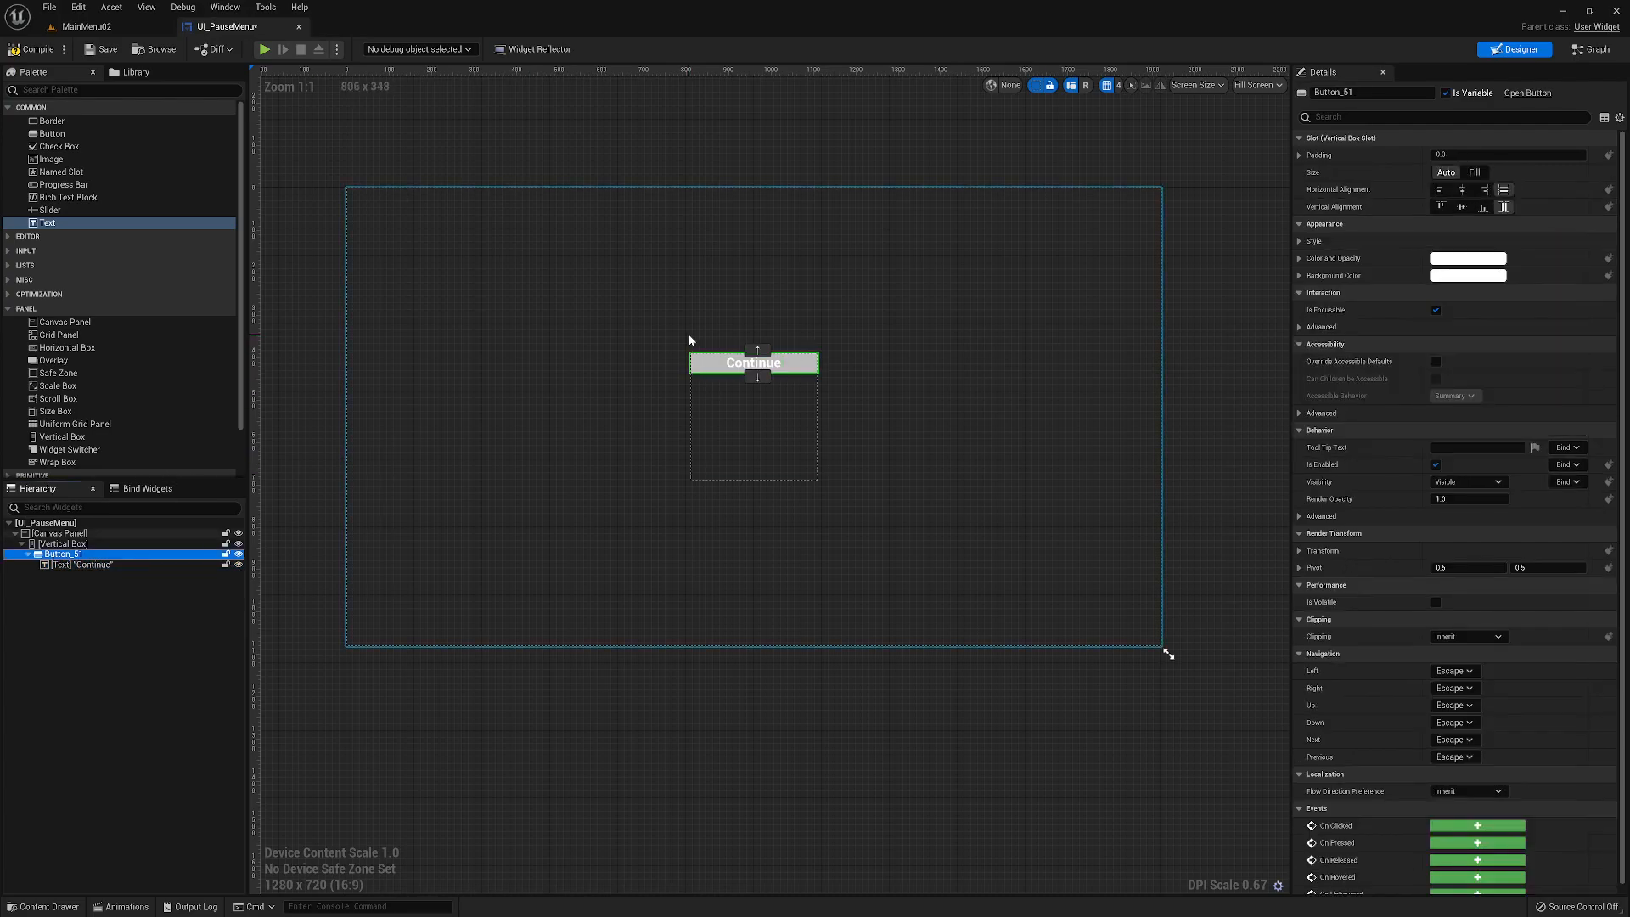
click(1352, 92)
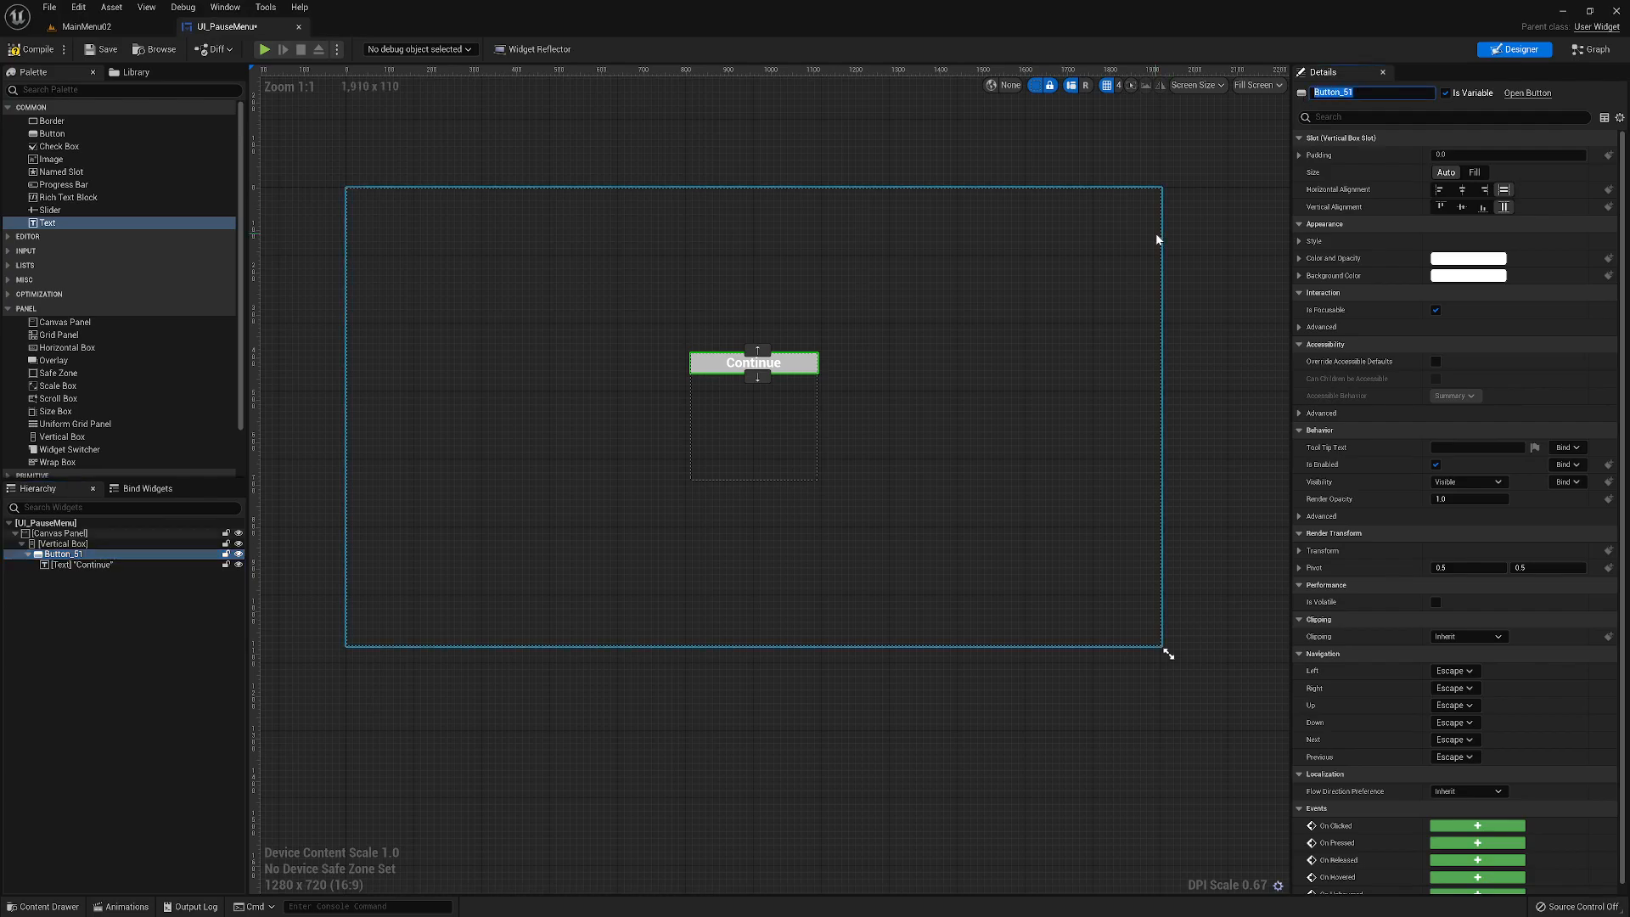
text(btnContinue)
key(Return)
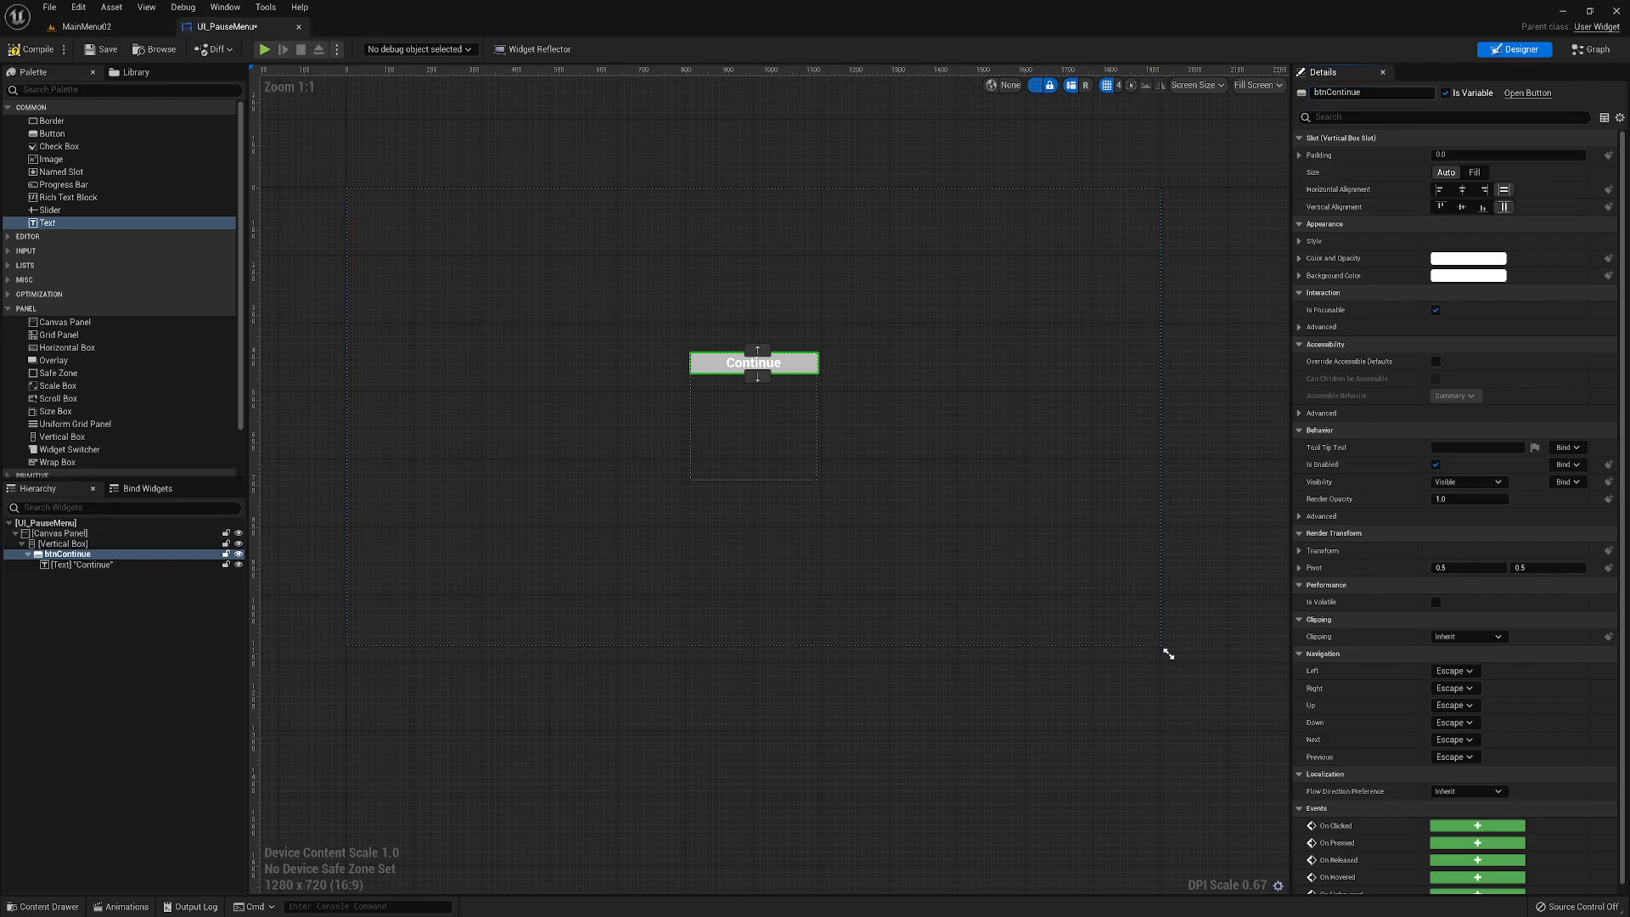
click(1461, 190)
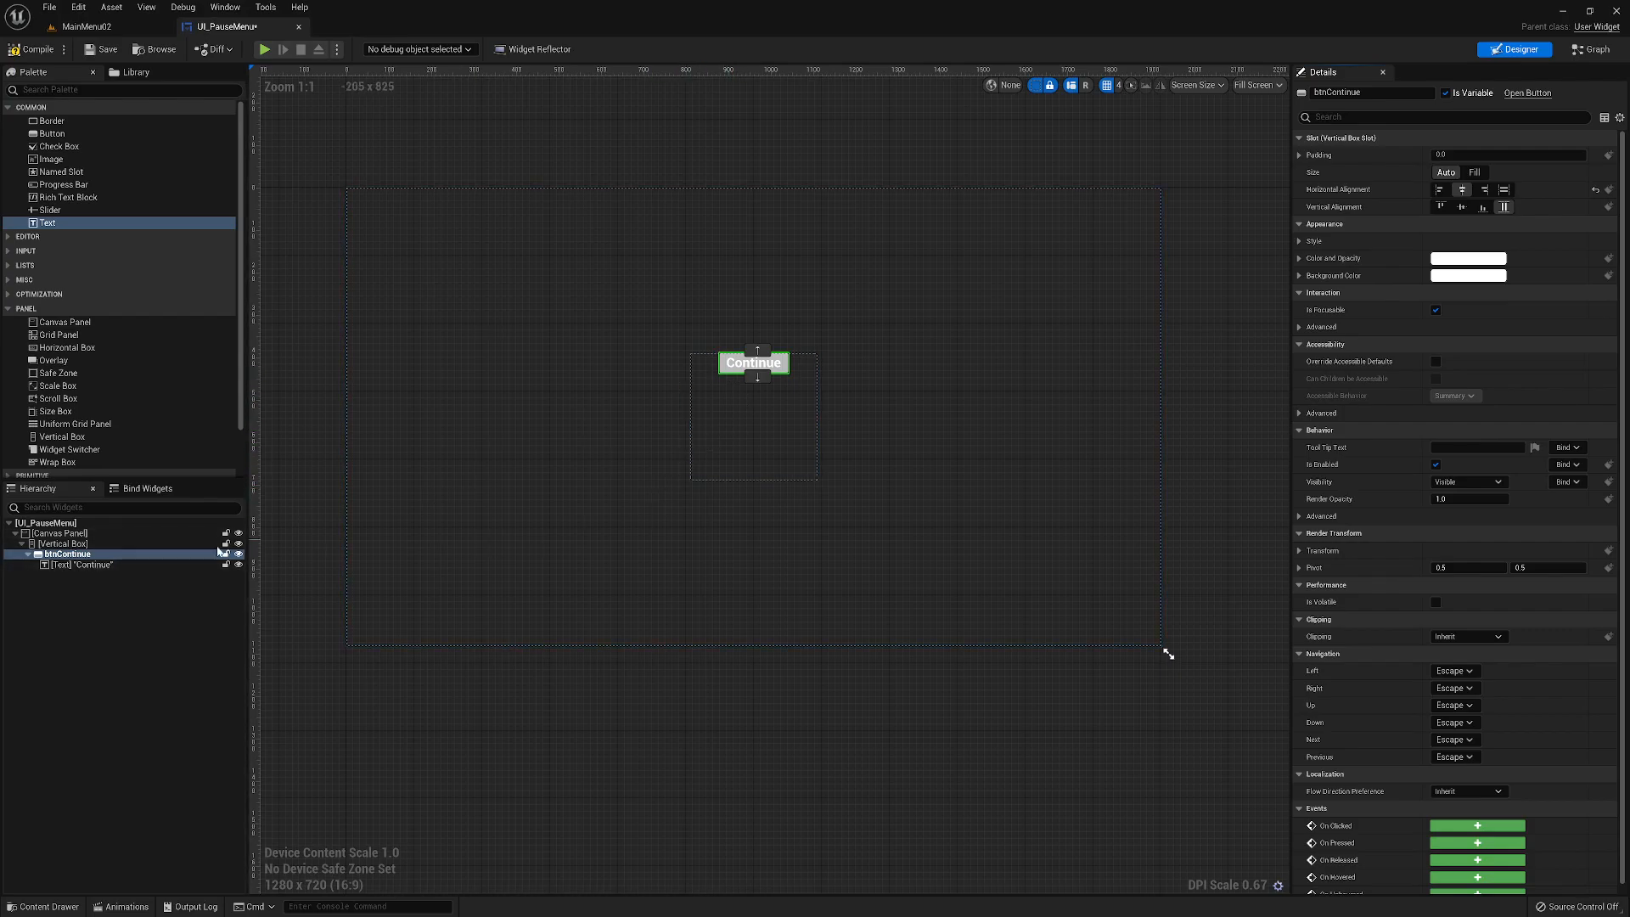
- Darken the hovered-state tint of btnContinue to a medium gray
click(68, 554)
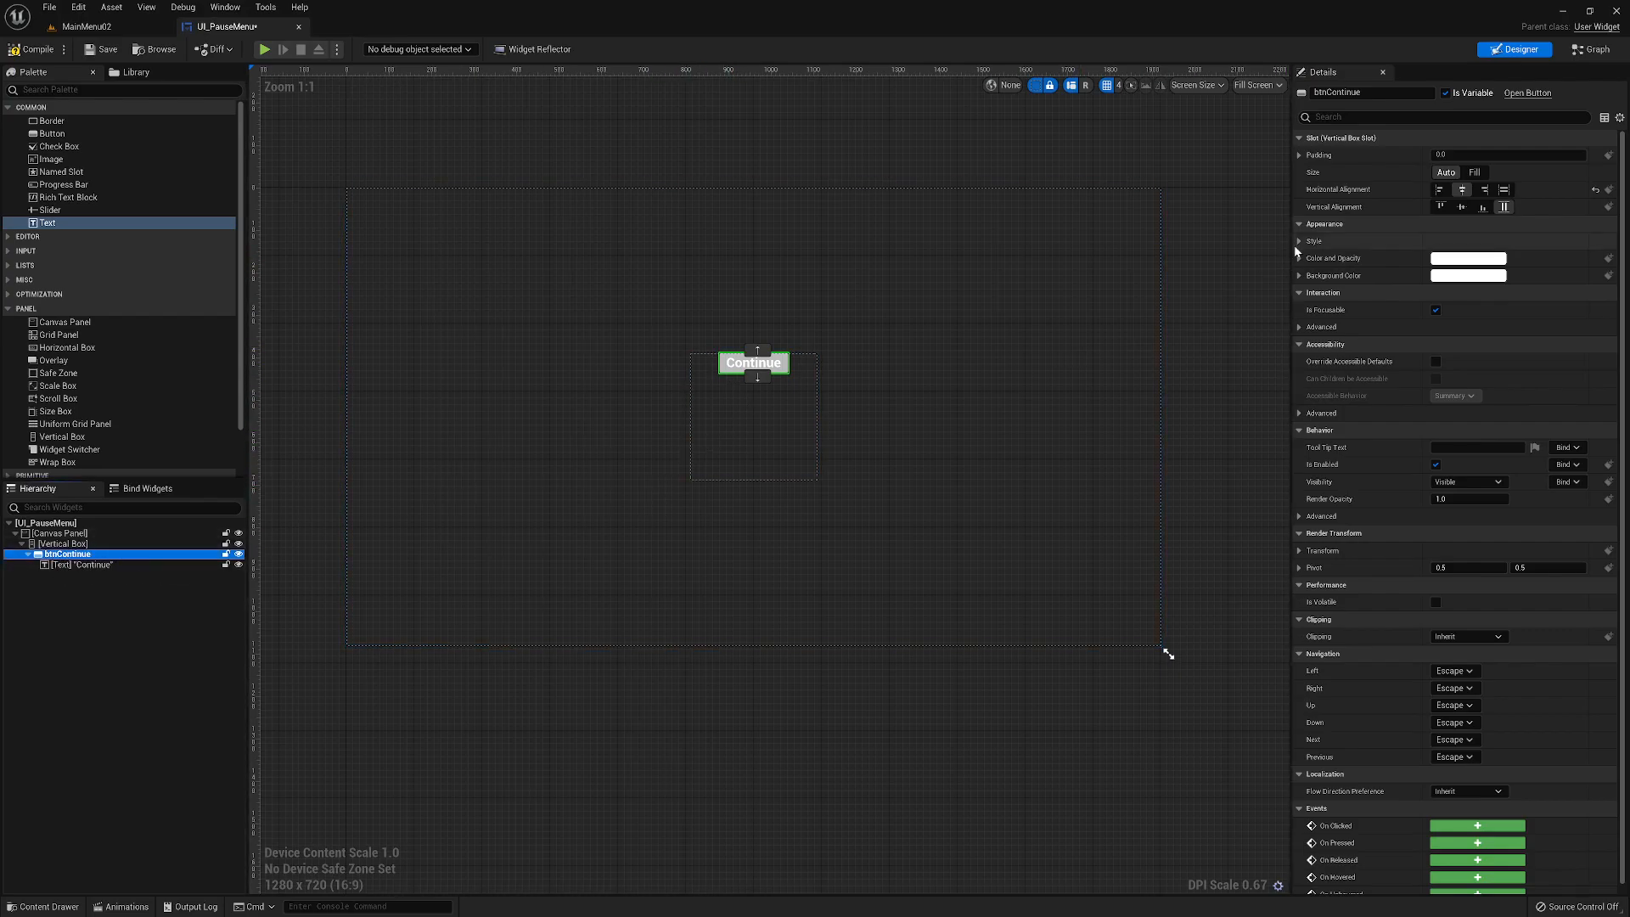
click(1299, 241)
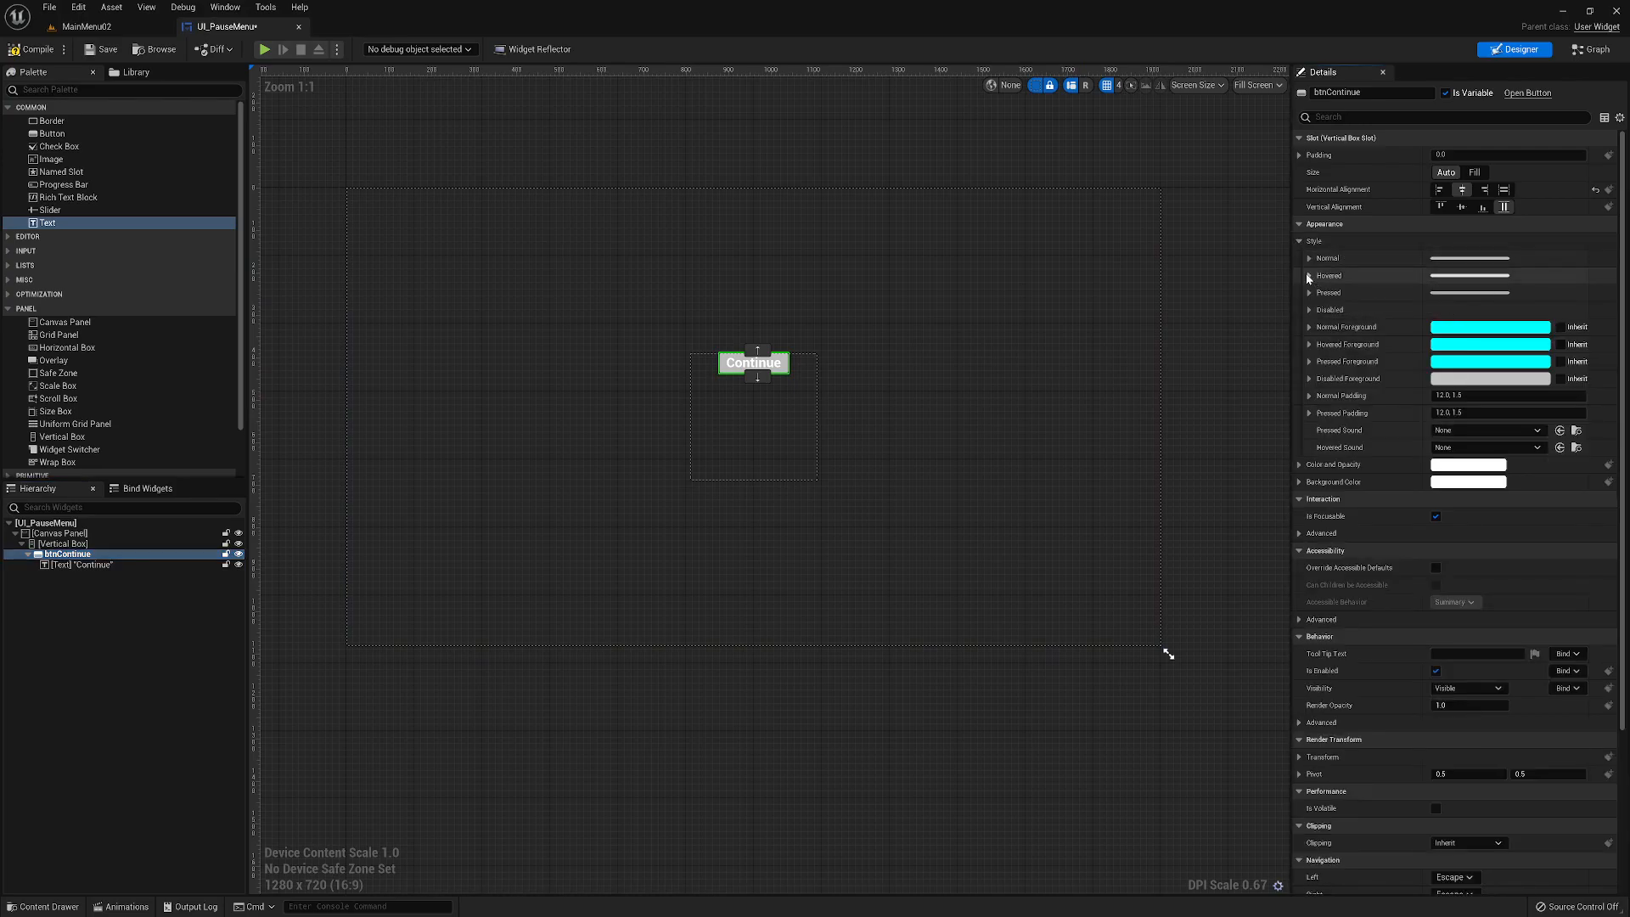
click(1308, 276)
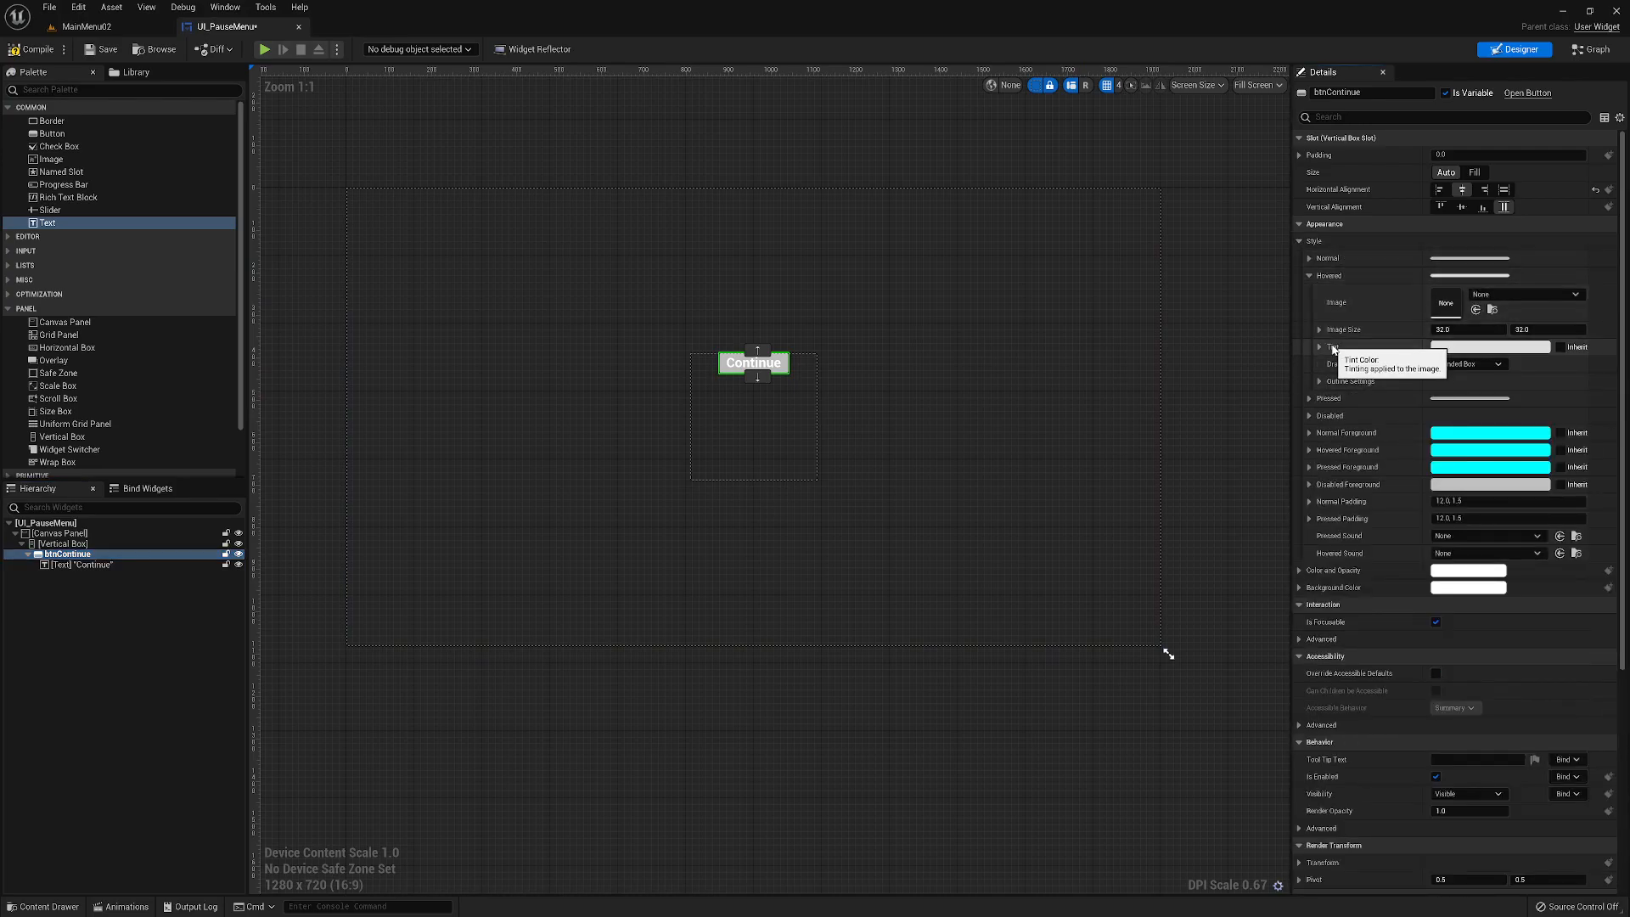
click(1489, 346)
drag(1362, 452, 1363, 506)
click(1363, 669)
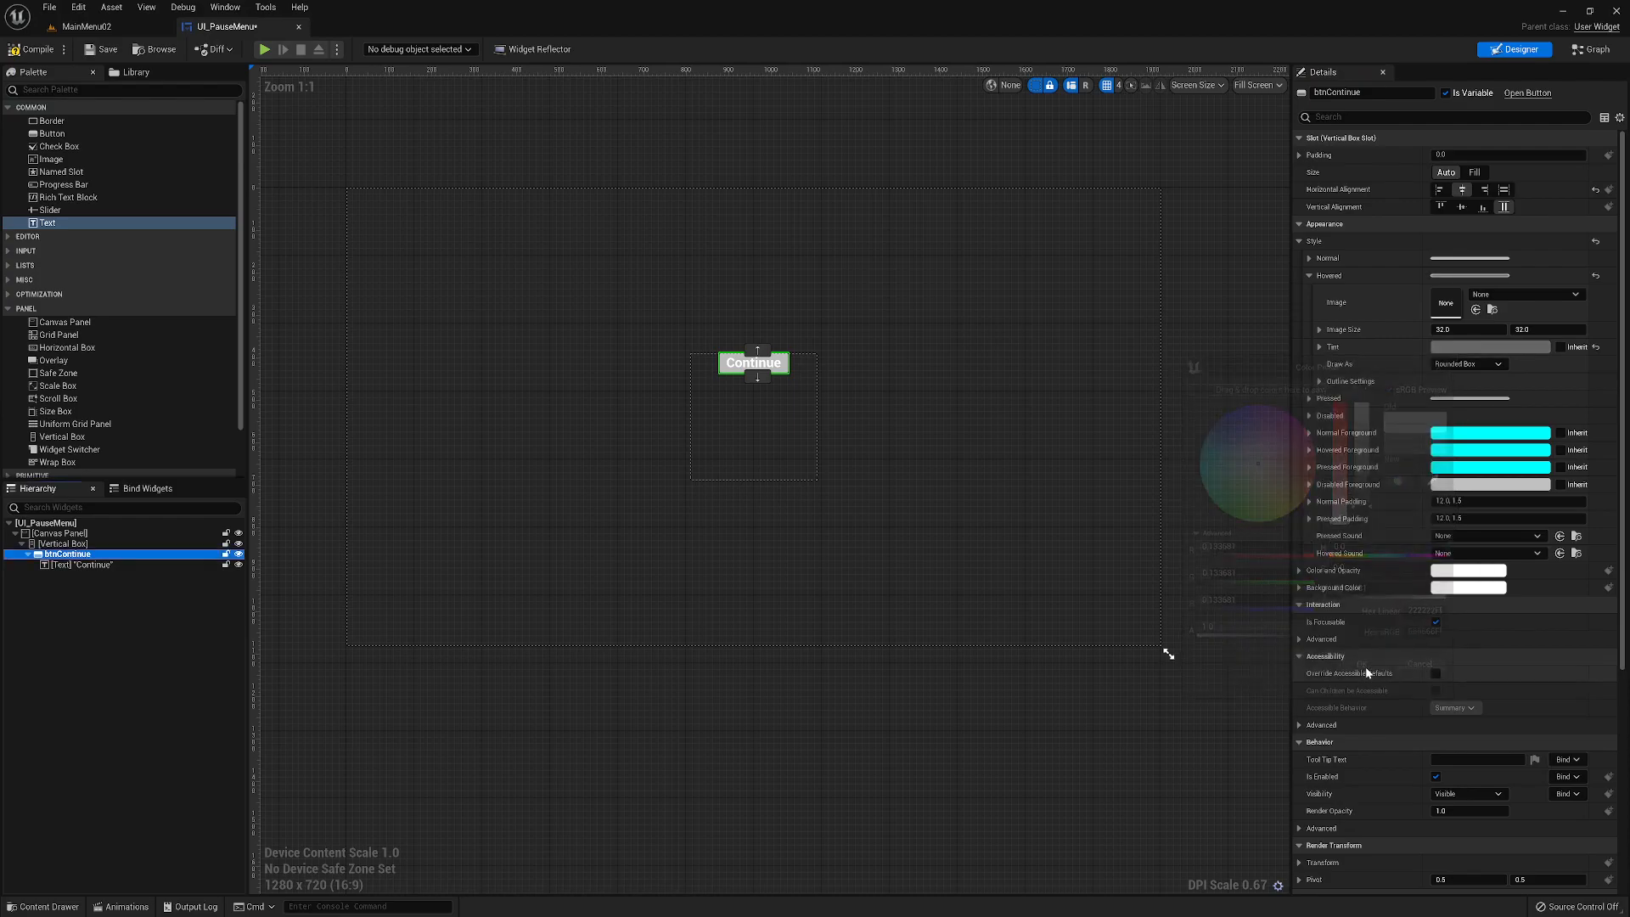
- Set the pressed-state tint of btnContinue to a bright, fully saturated red
click(1308, 398)
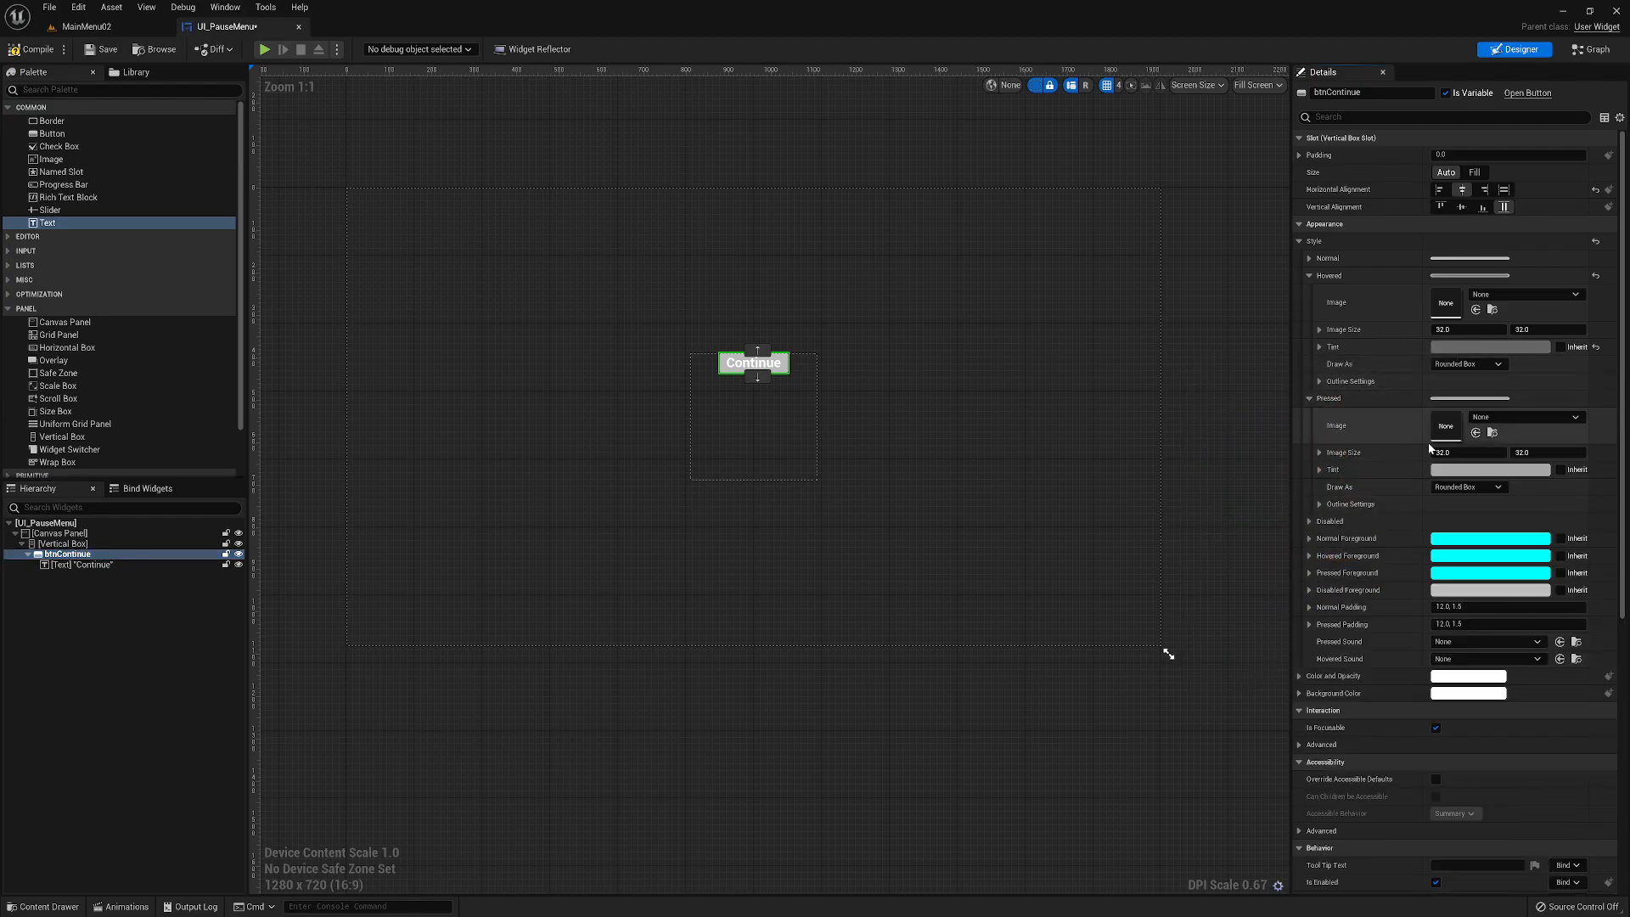
click(1467, 471)
click(1349, 529)
drag(1349, 528, 1349, 523)
drag(1369, 599, 1368, 527)
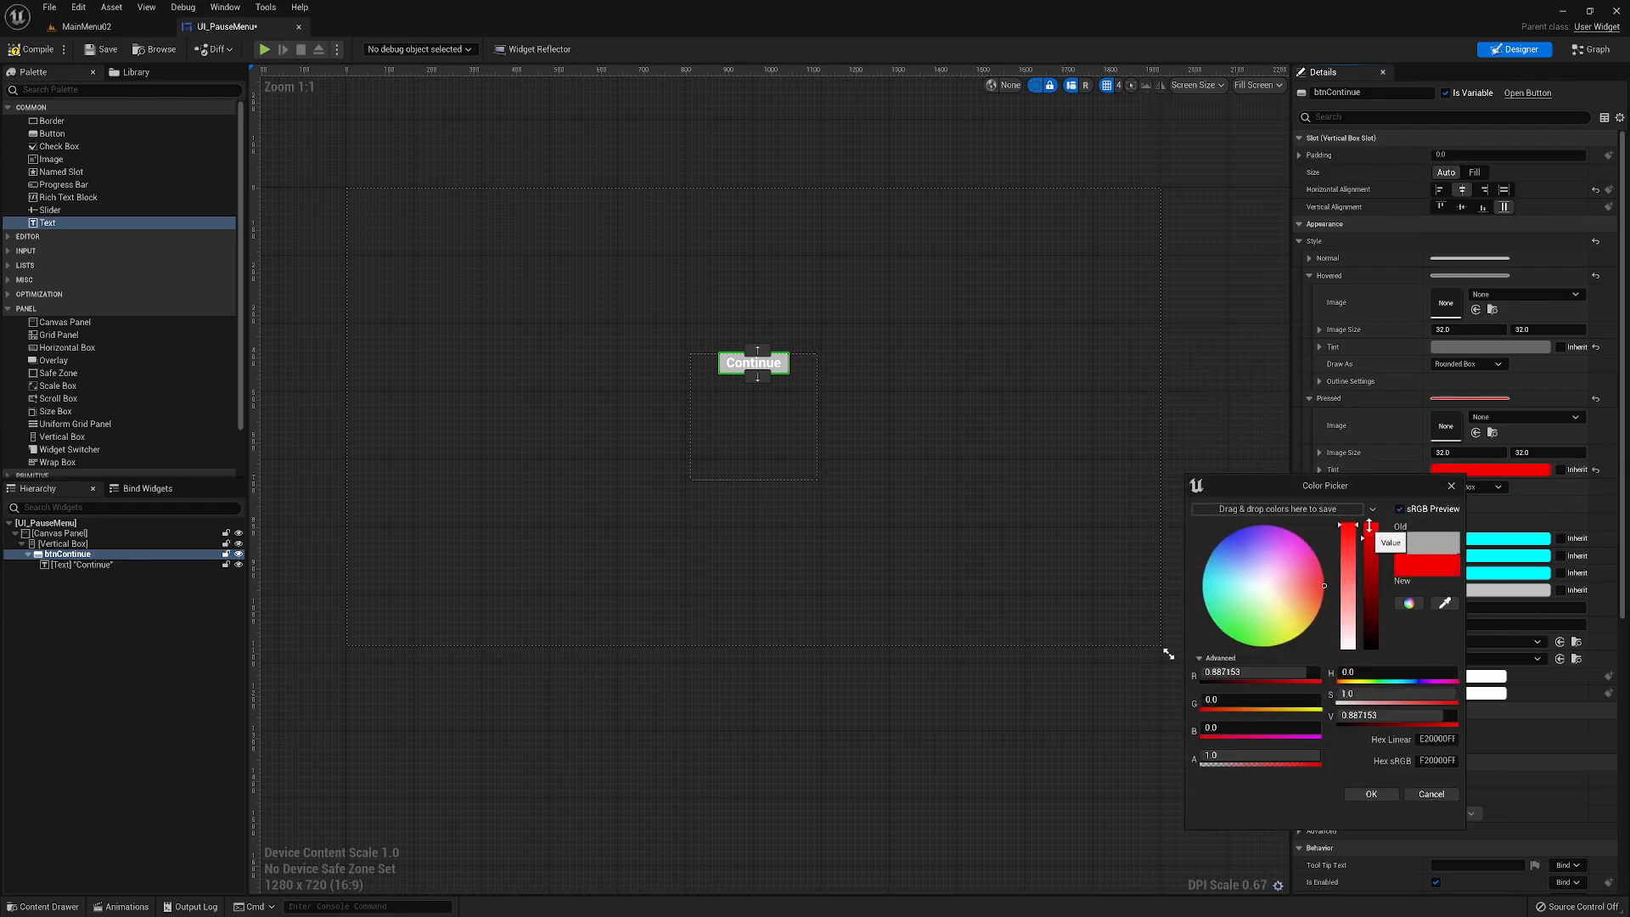
click(1373, 793)
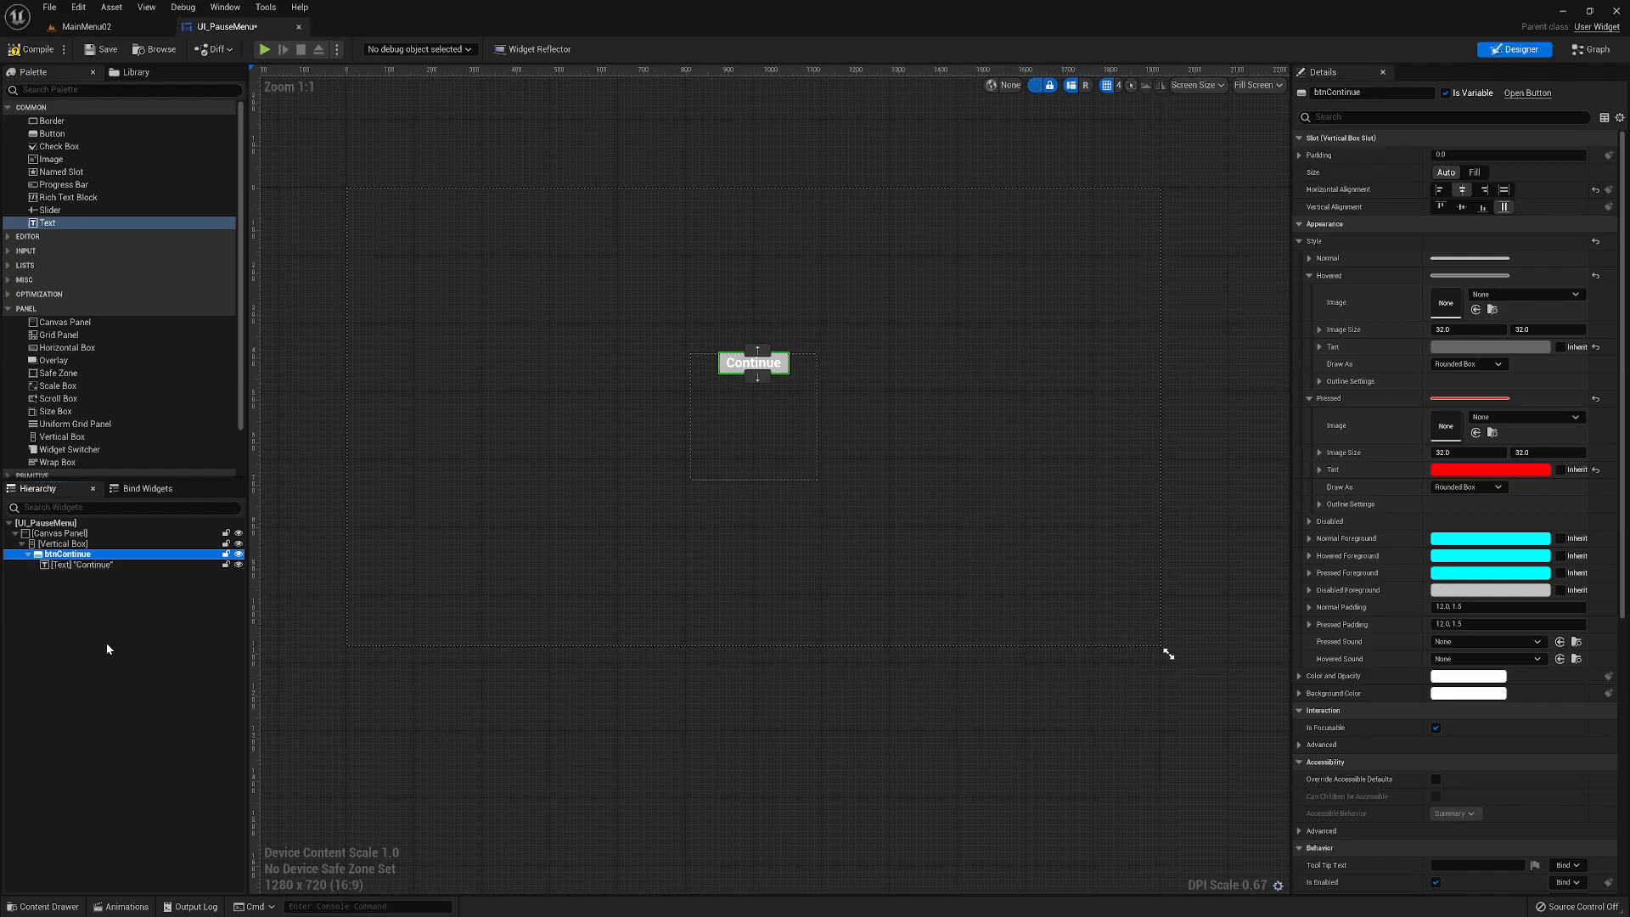
- Duplicate btnContinue within the Vertical Box
right_click(39, 557)
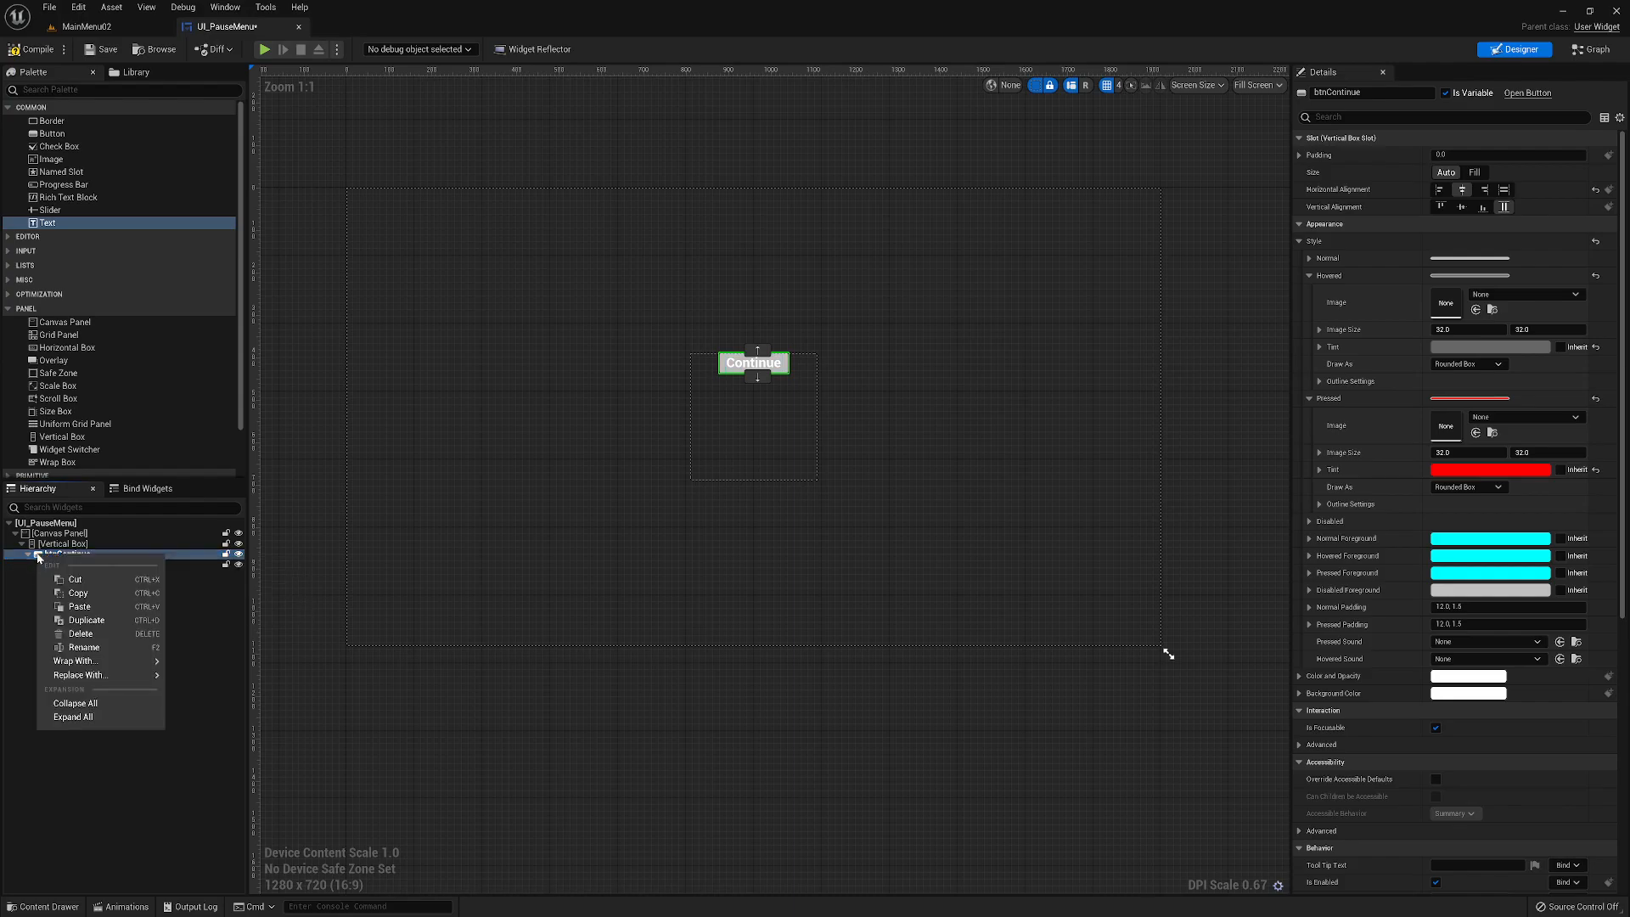
click(33, 558)
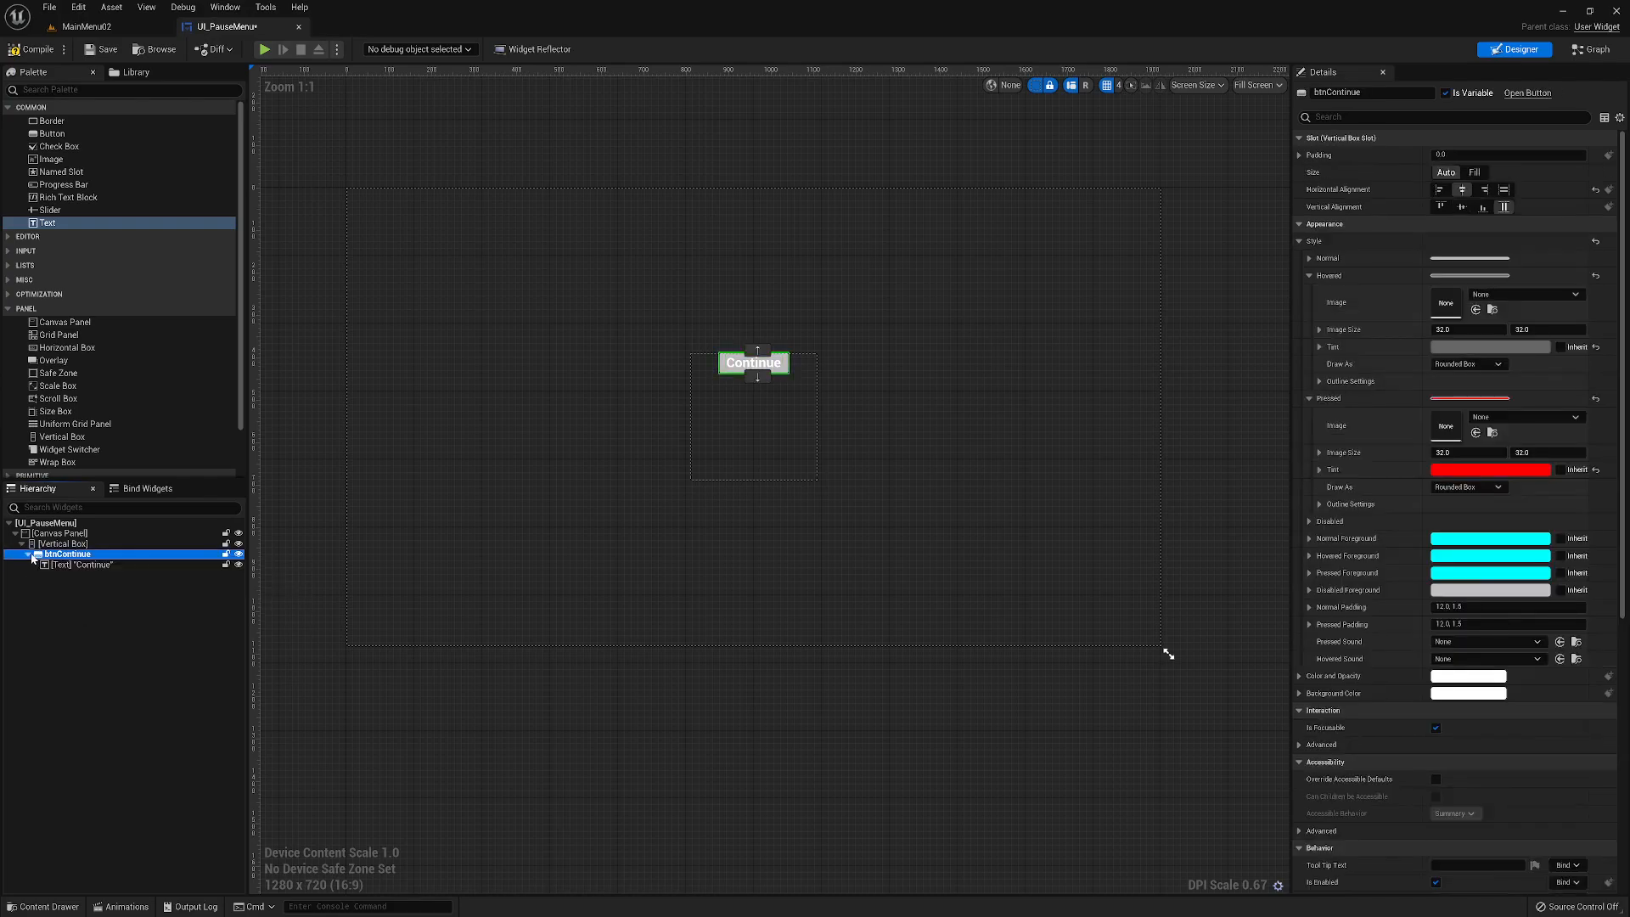
right_click(33, 558)
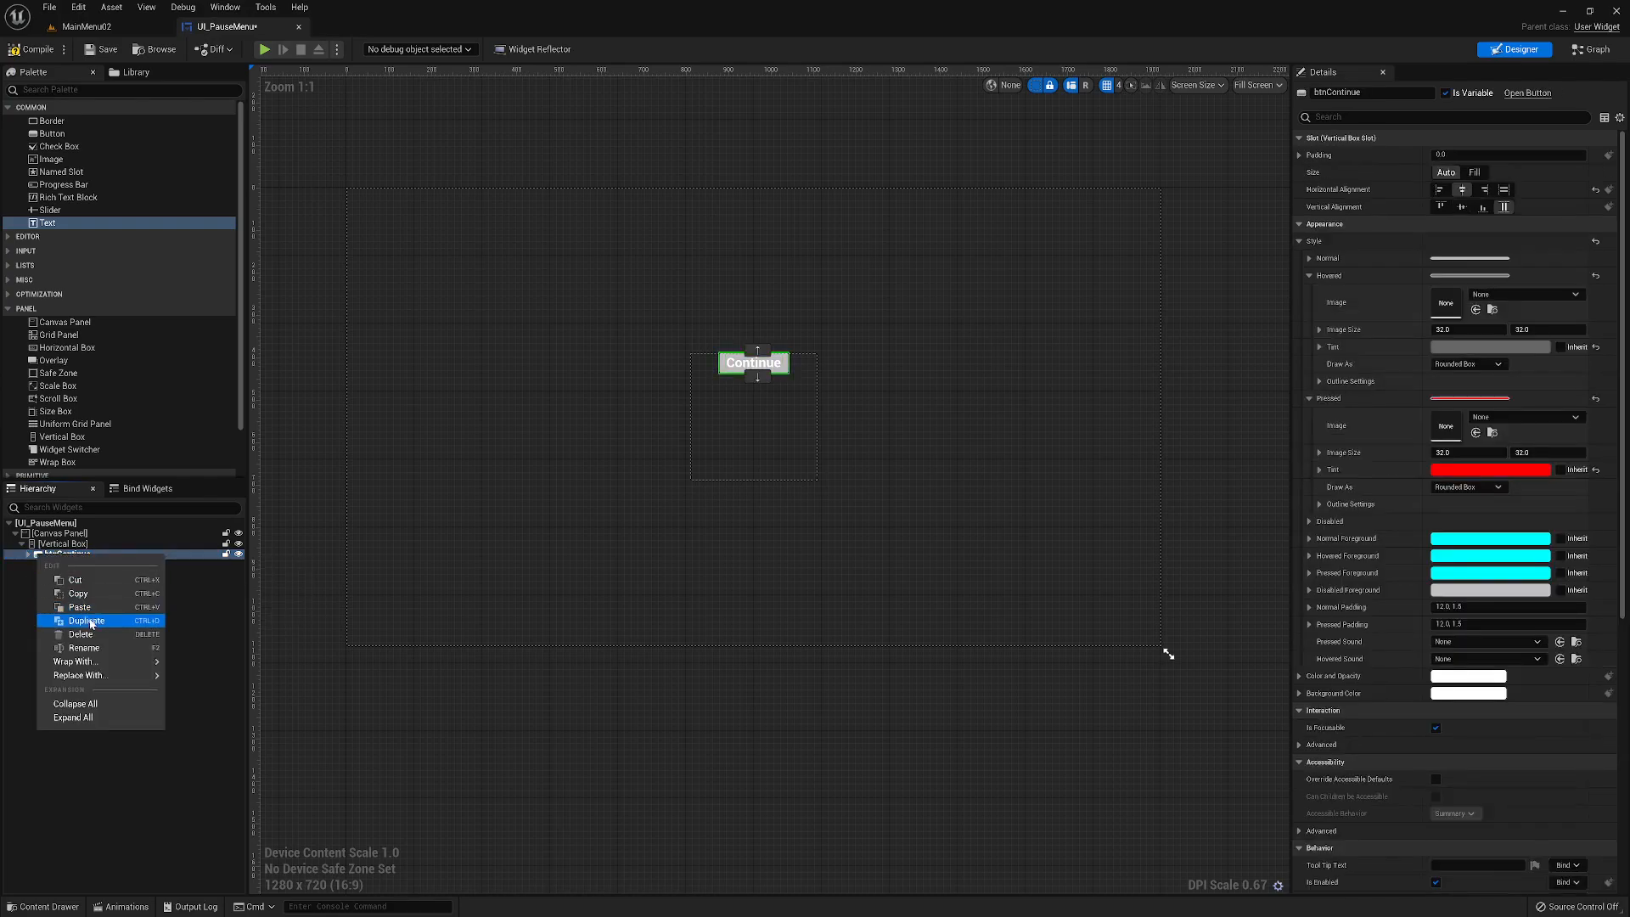
click(38, 556)
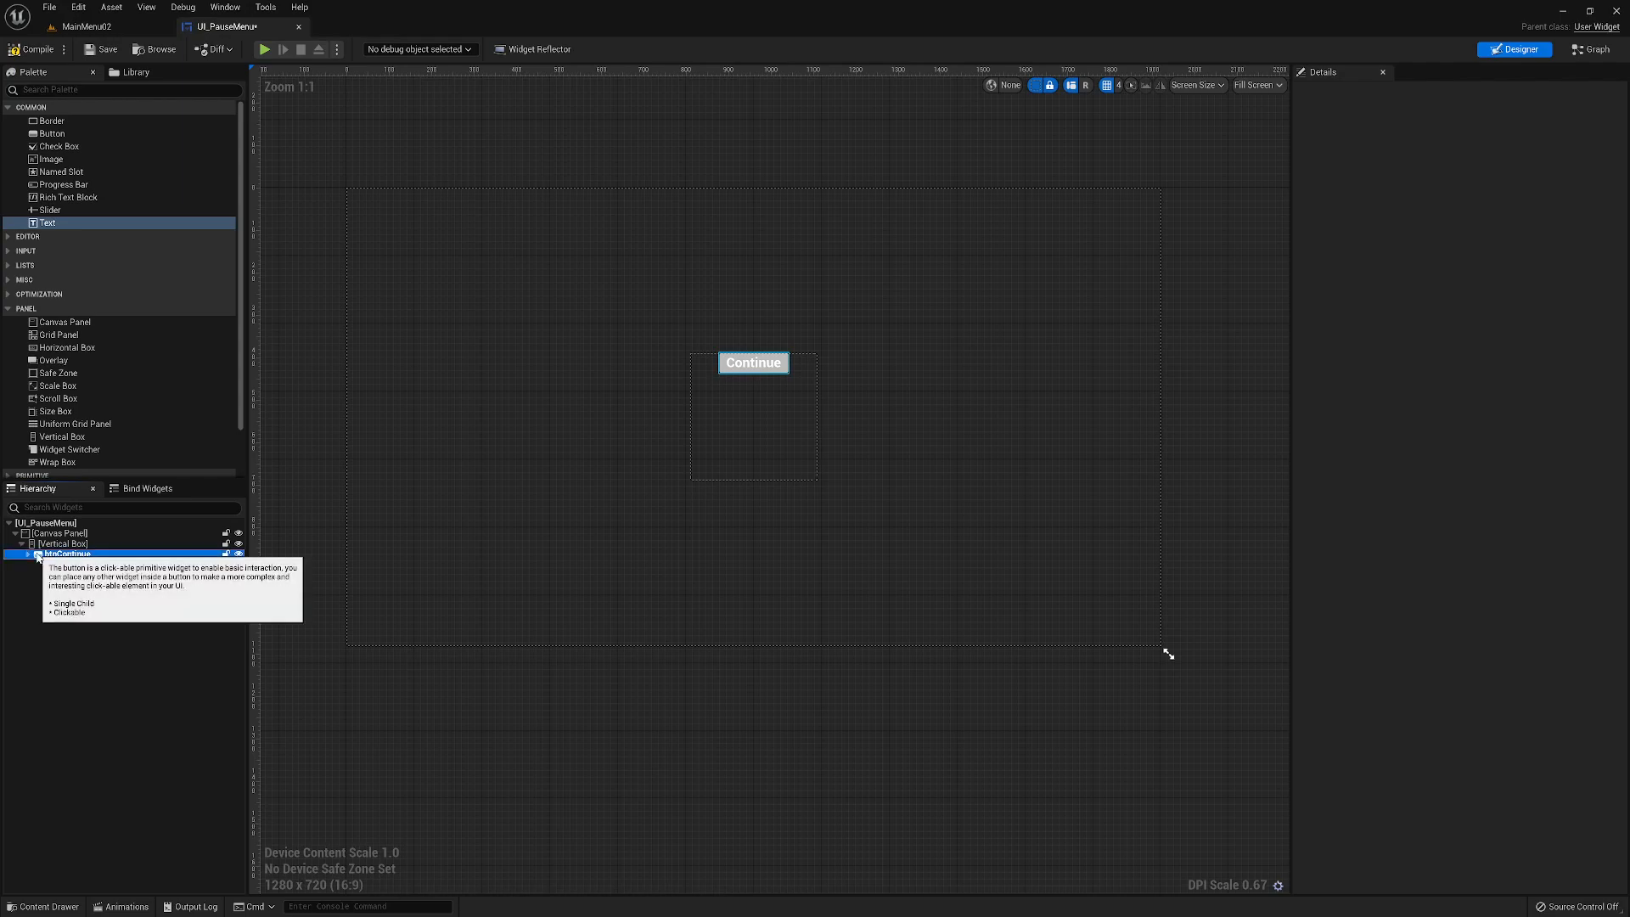
click(38, 556)
click(28, 556)
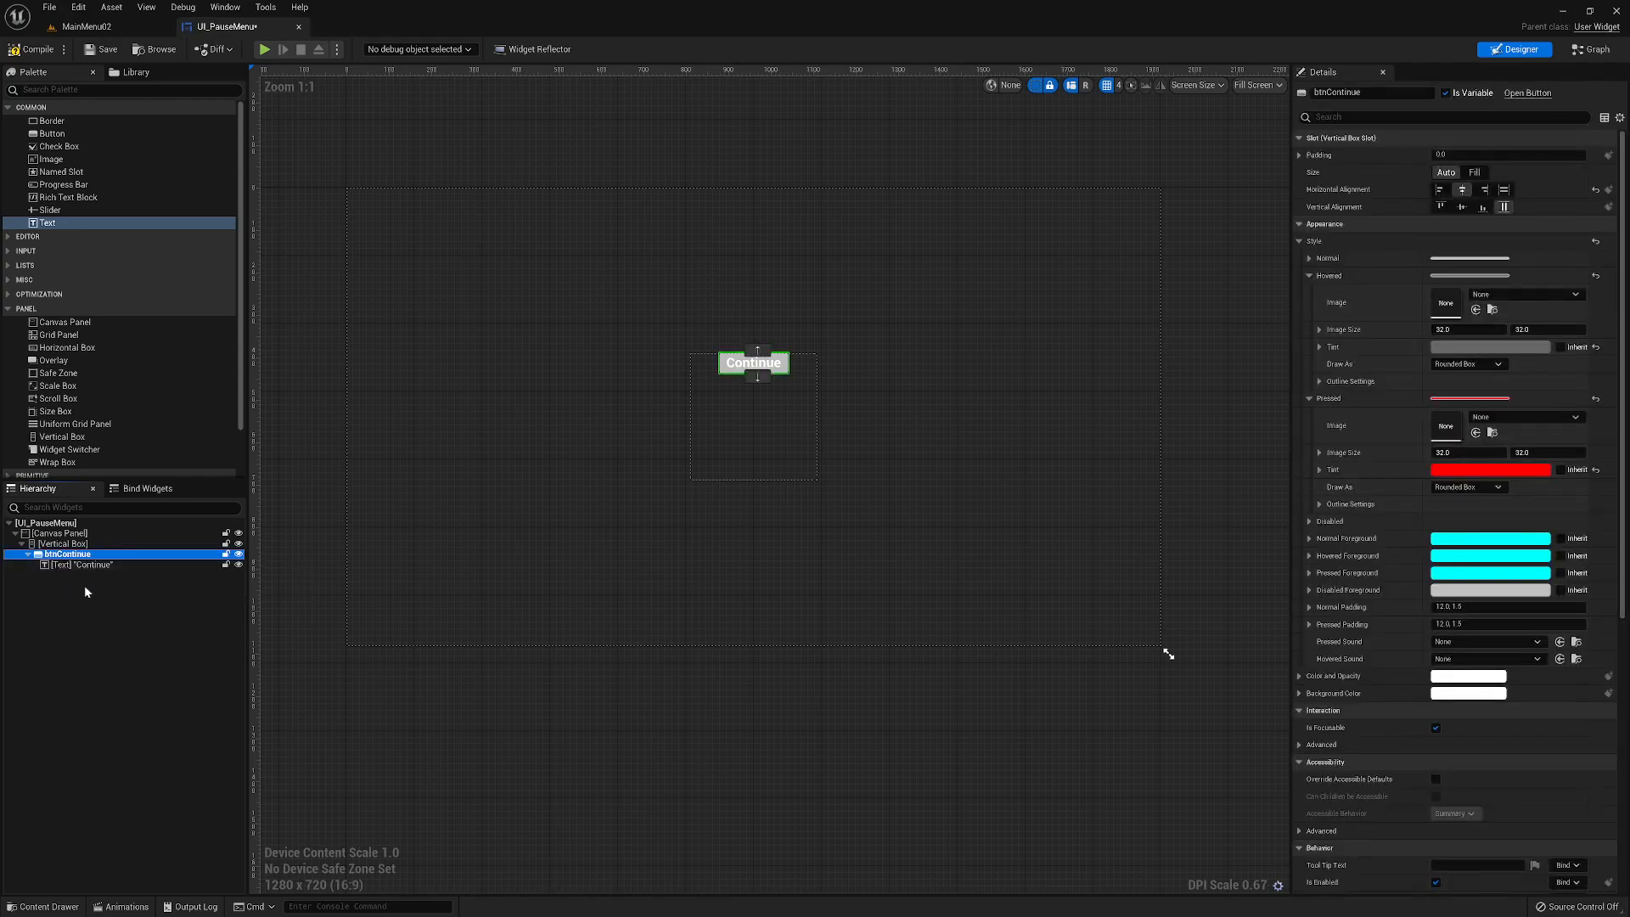
click(28, 555)
right_click(49, 559)
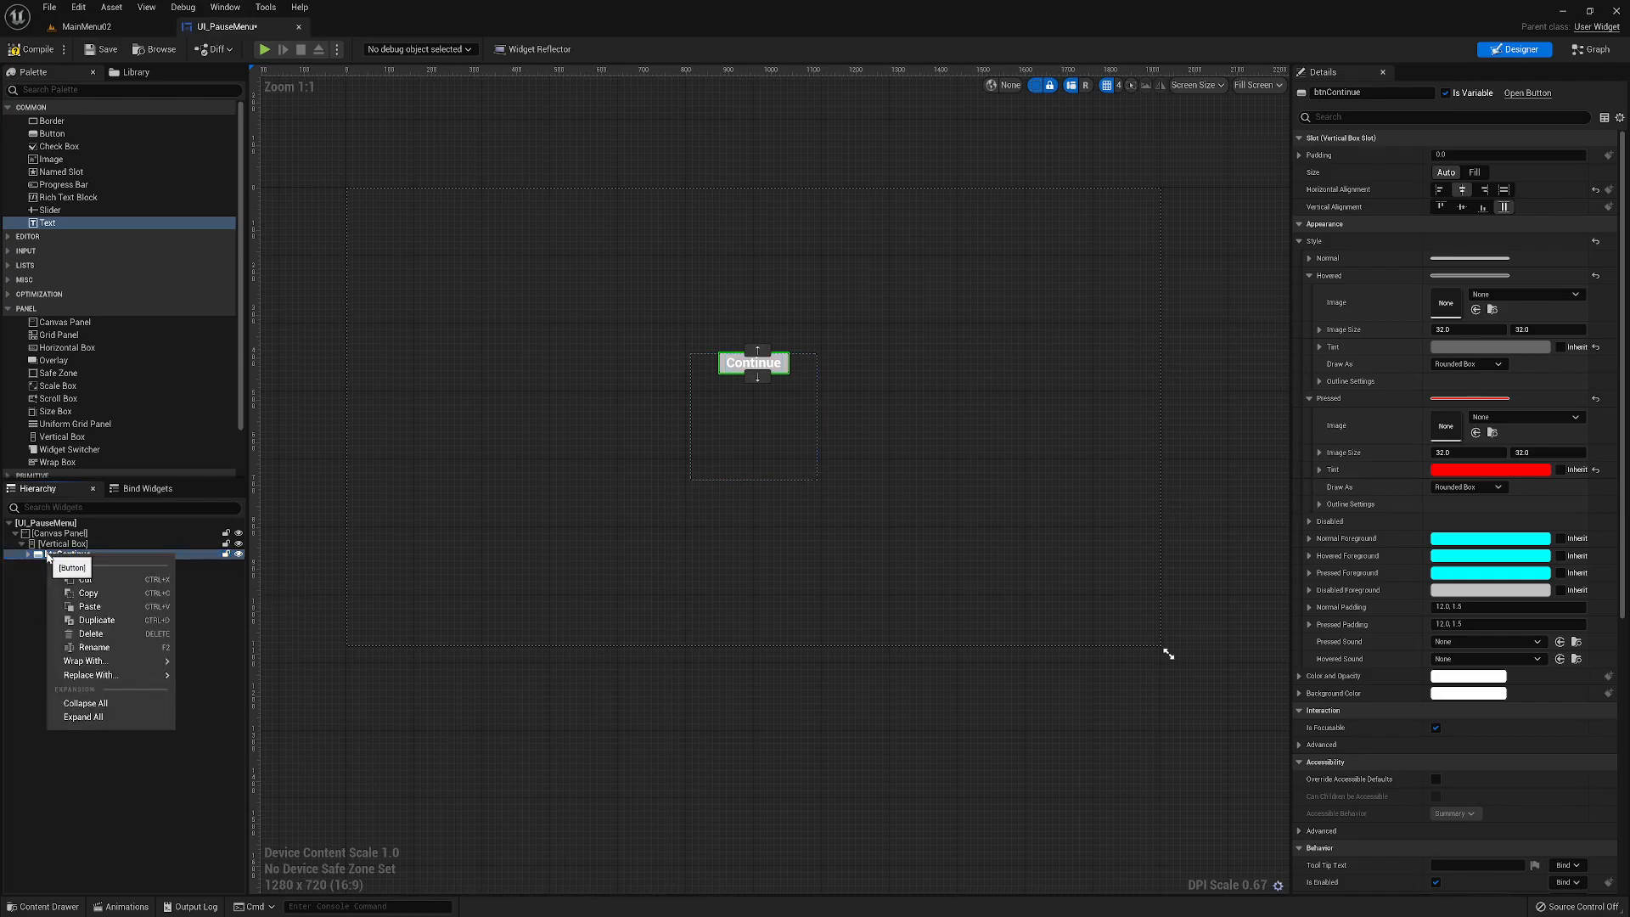
click(95, 621)
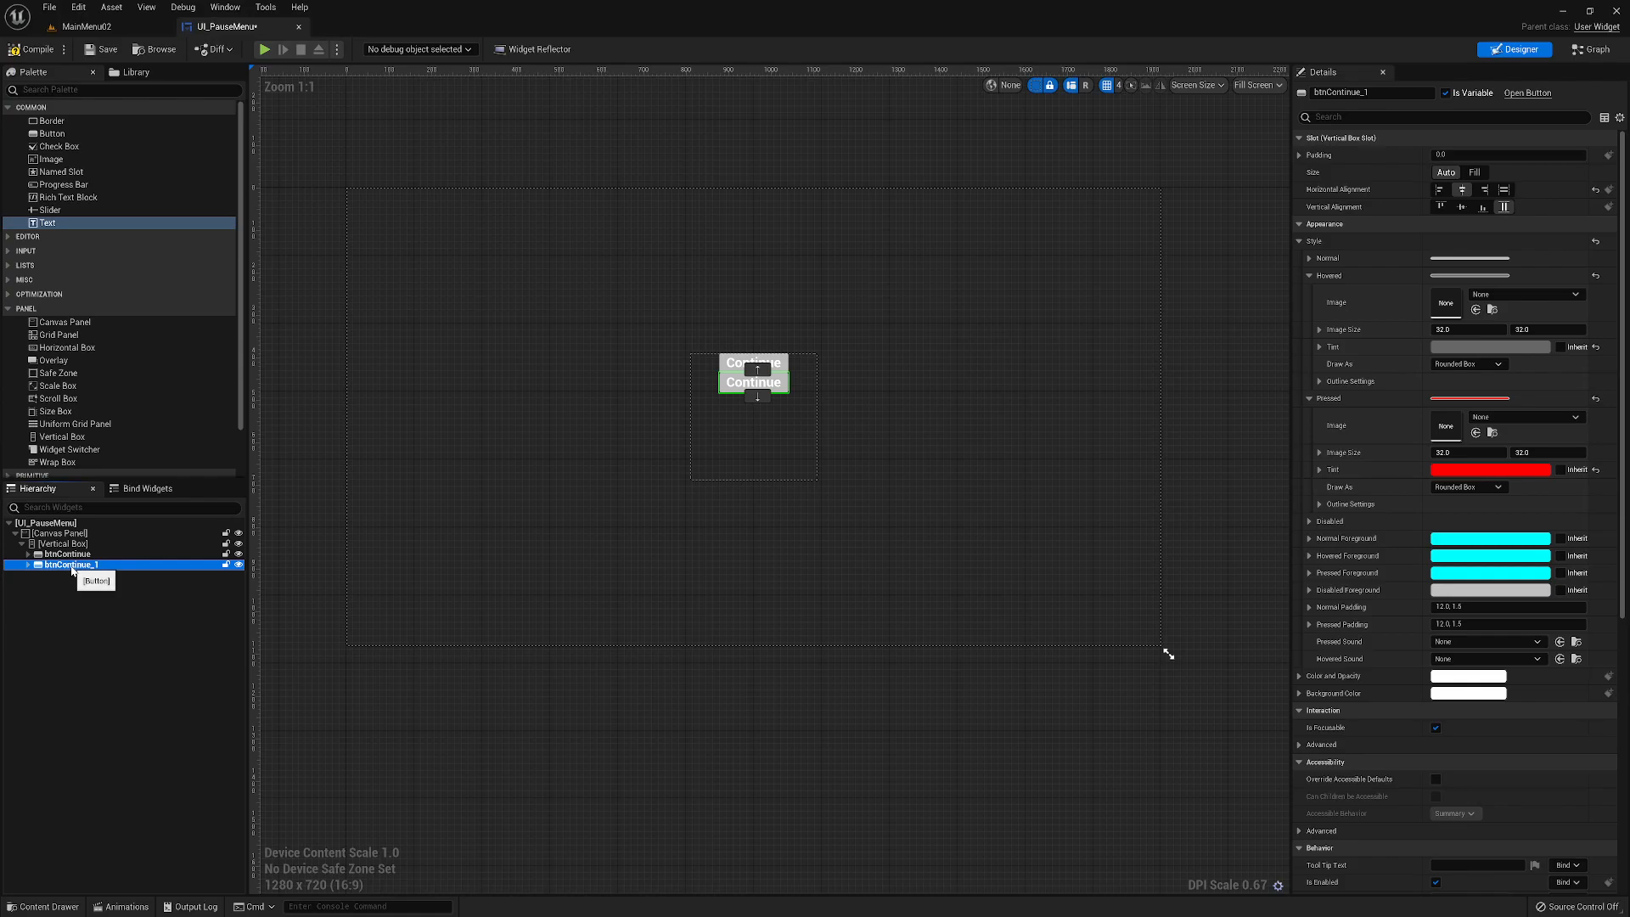
- Change the text label inside the duplicated button to Main Menu
click(74, 590)
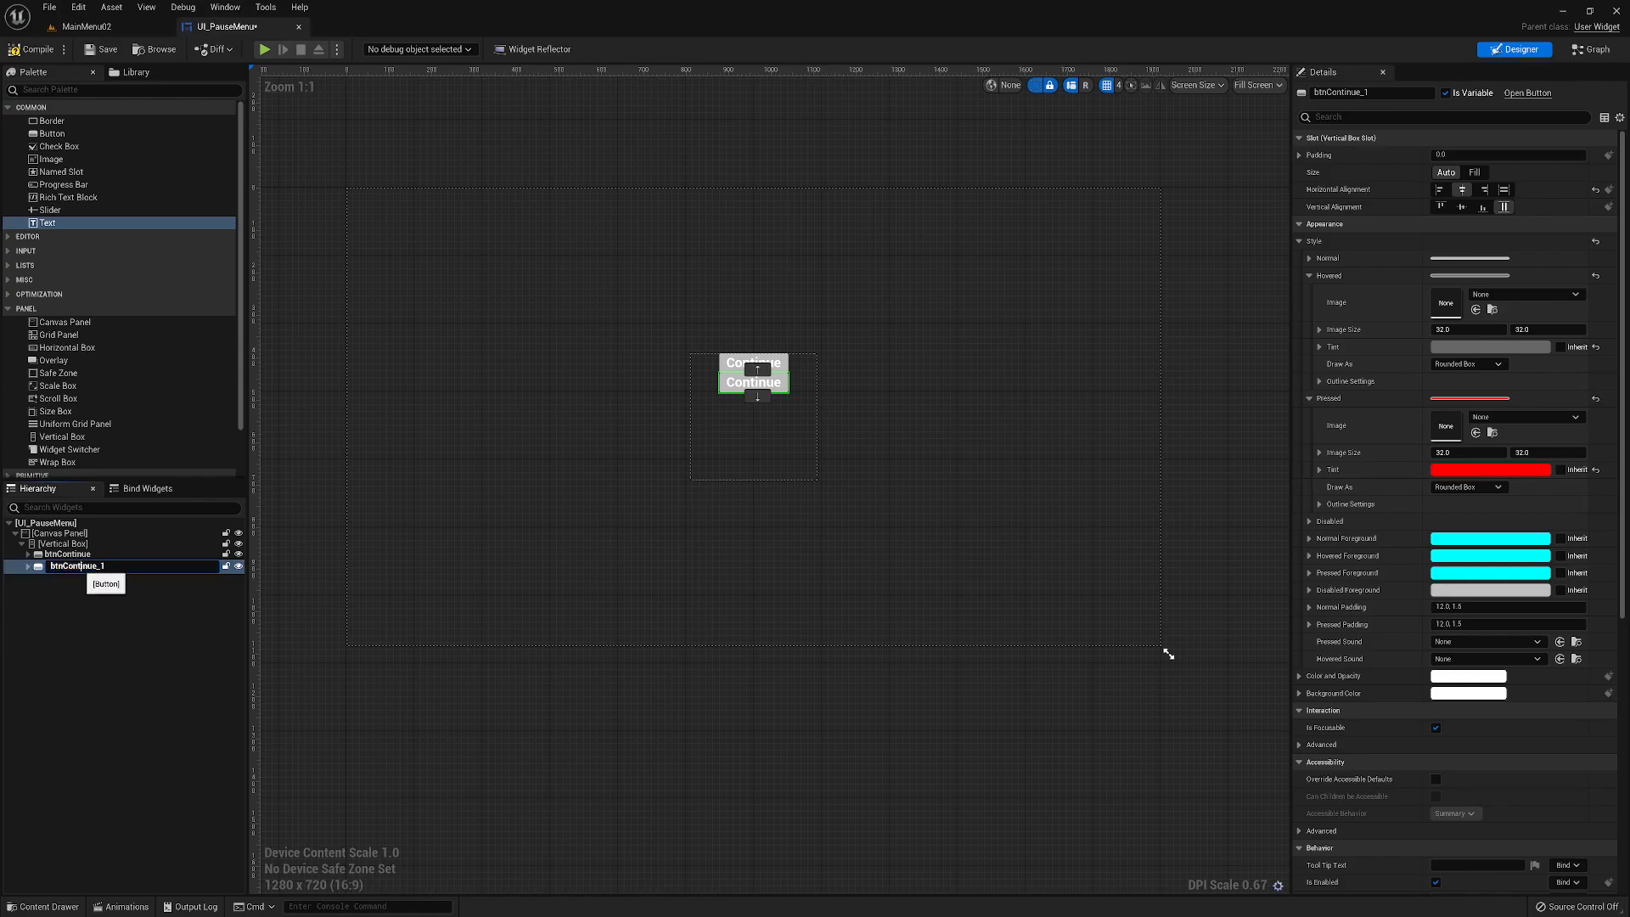
click(75, 564)
click(28, 564)
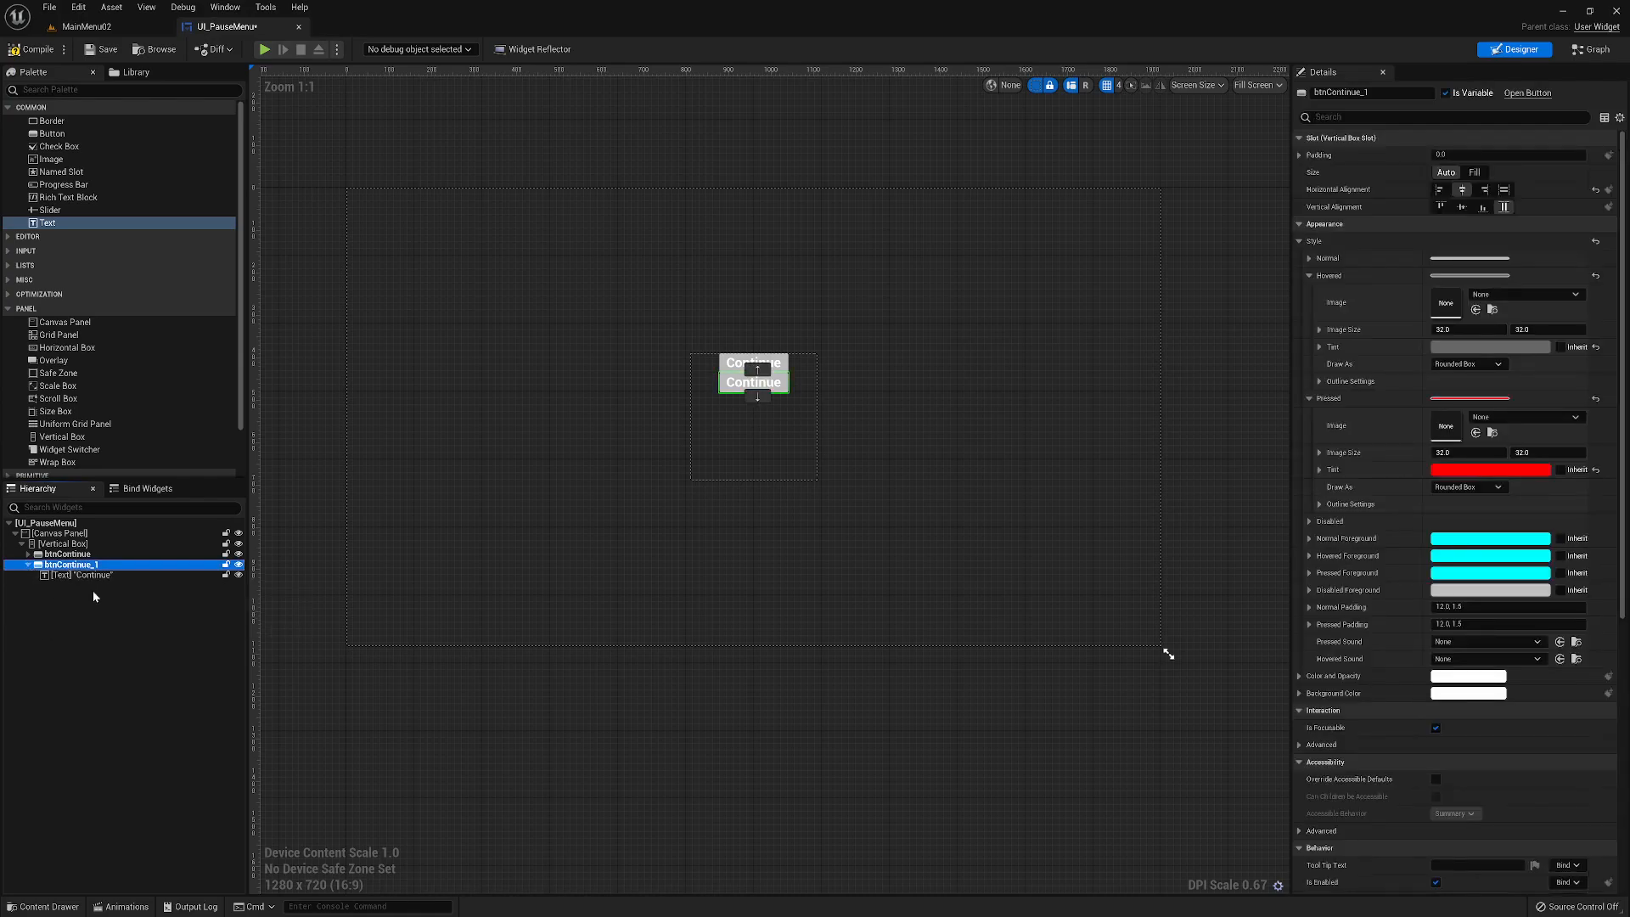
click(93, 576)
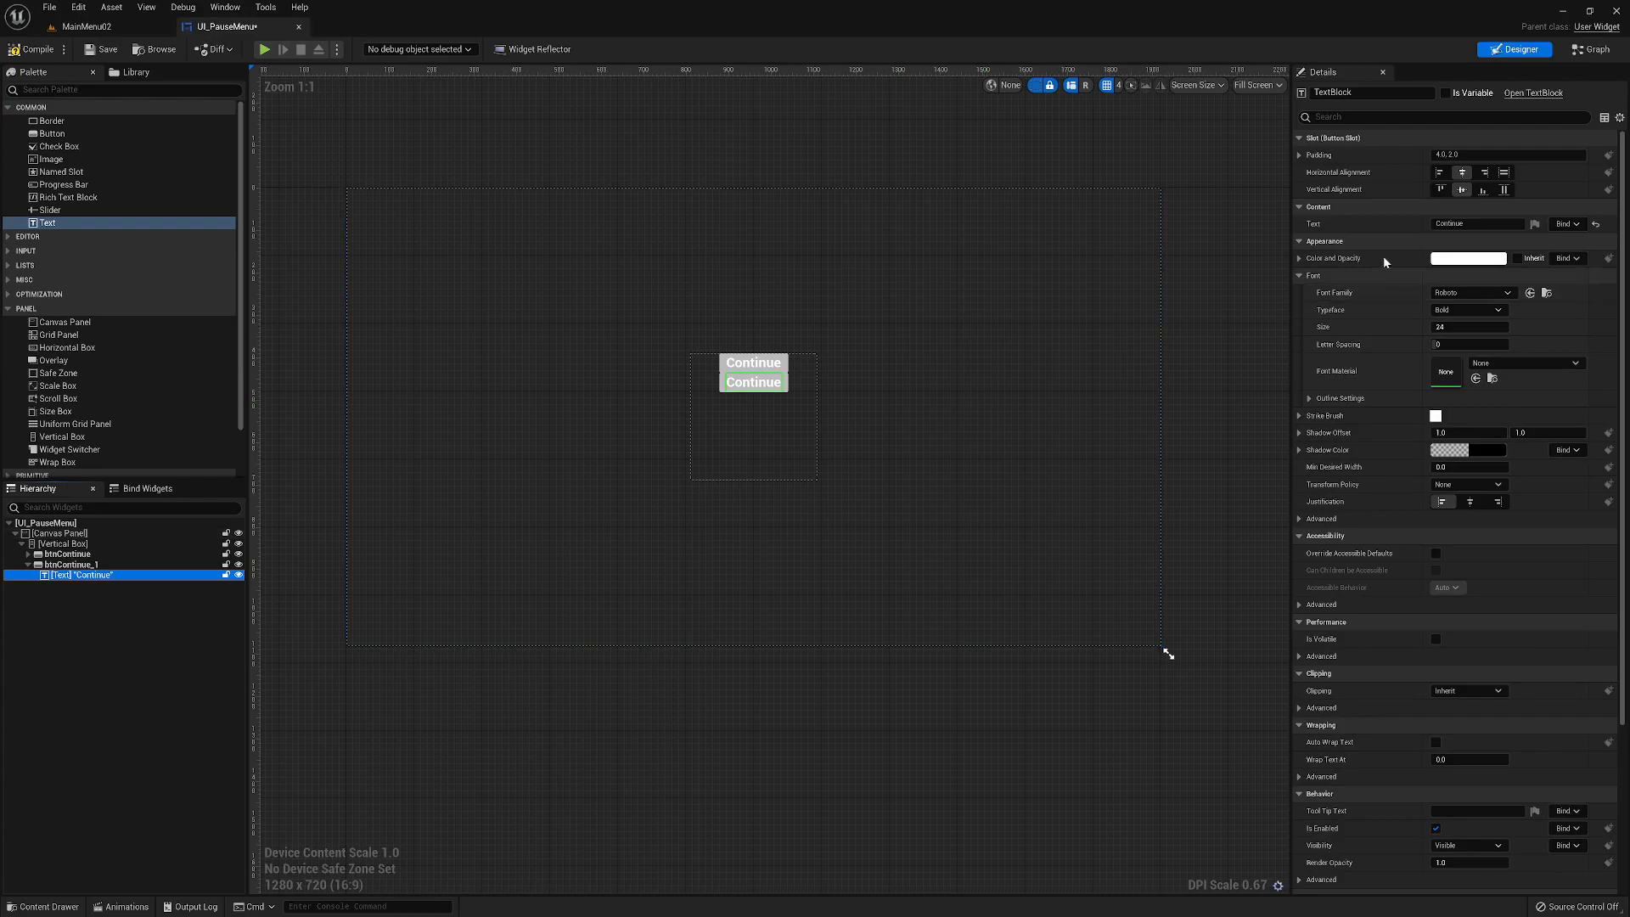
click(1468, 224)
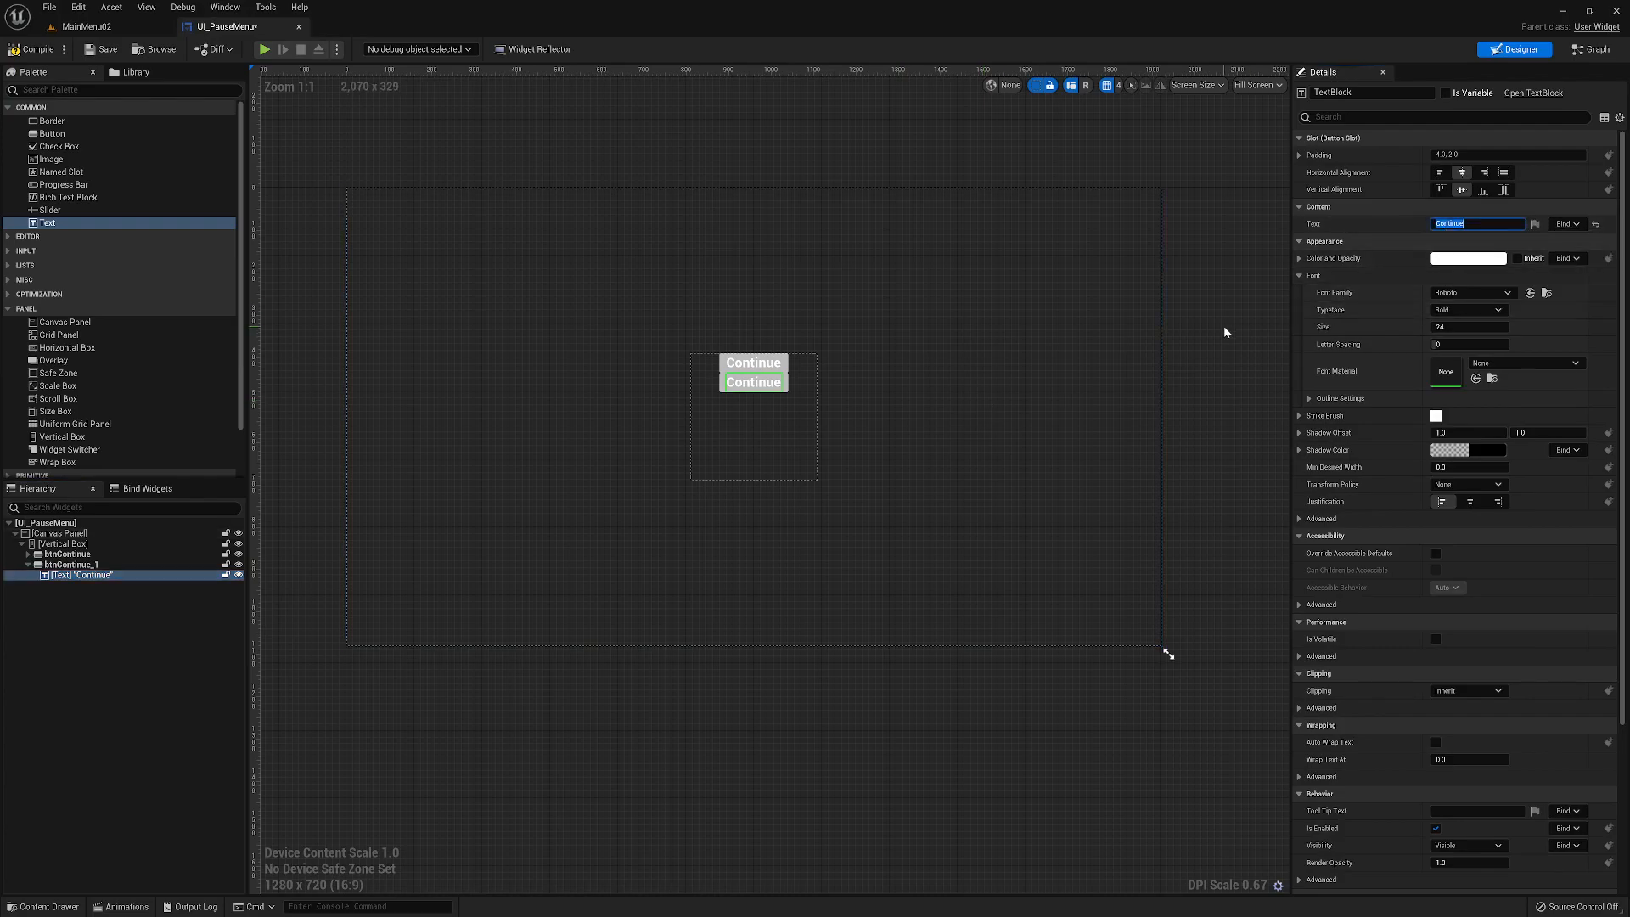
text(Main Menu)
key(Return)
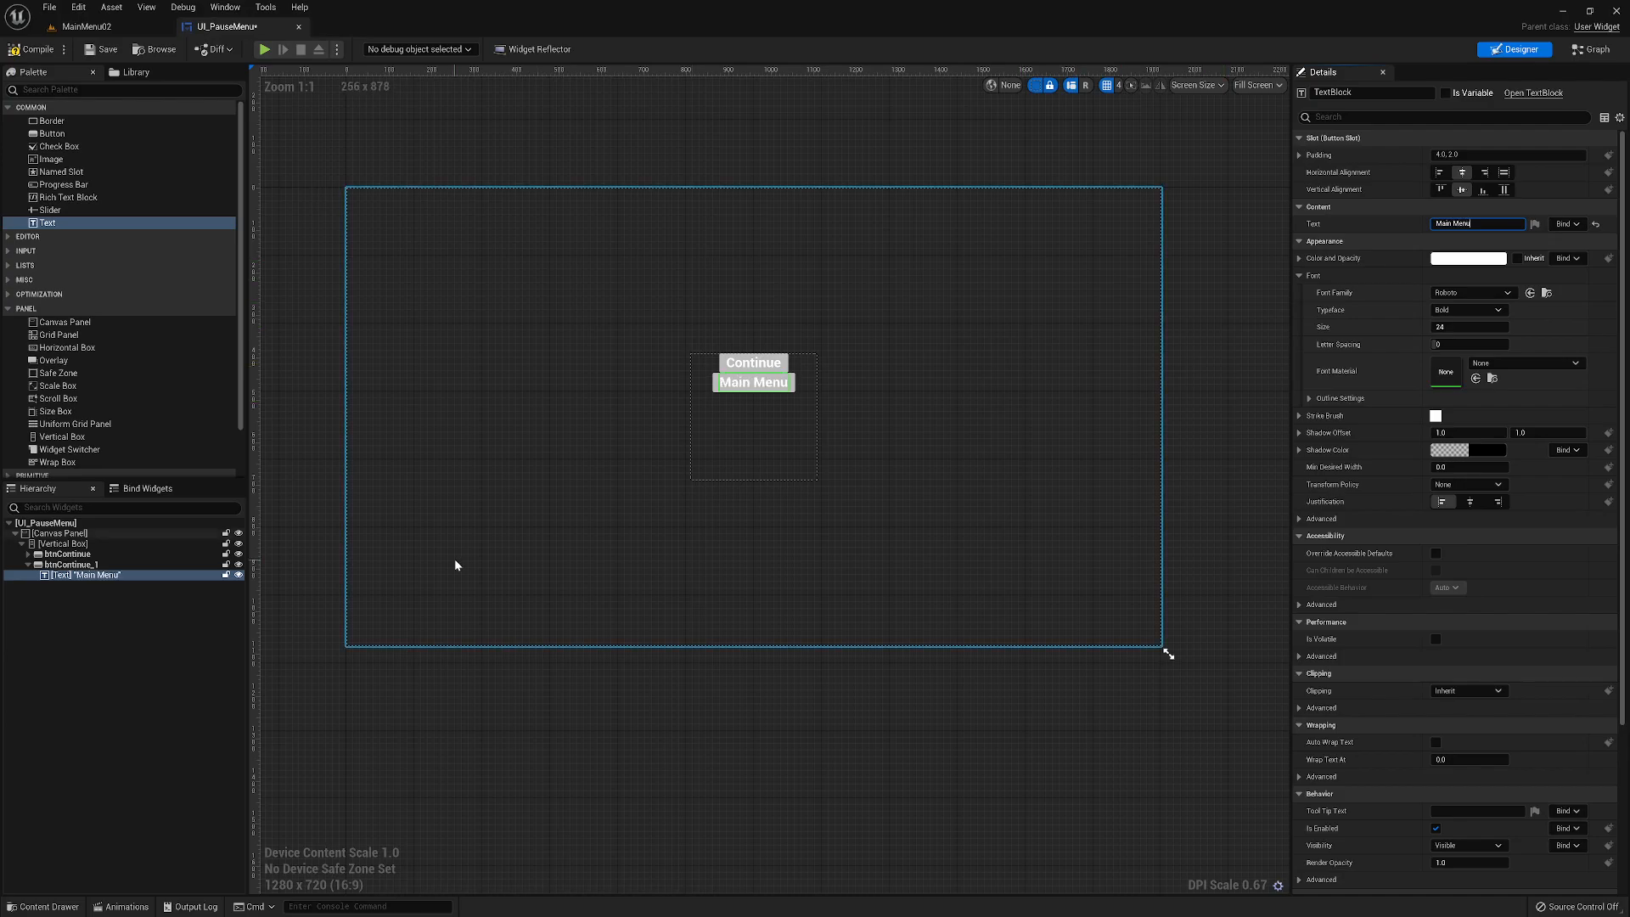
- Rename the duplicated button btnMainMenu
click(76, 565)
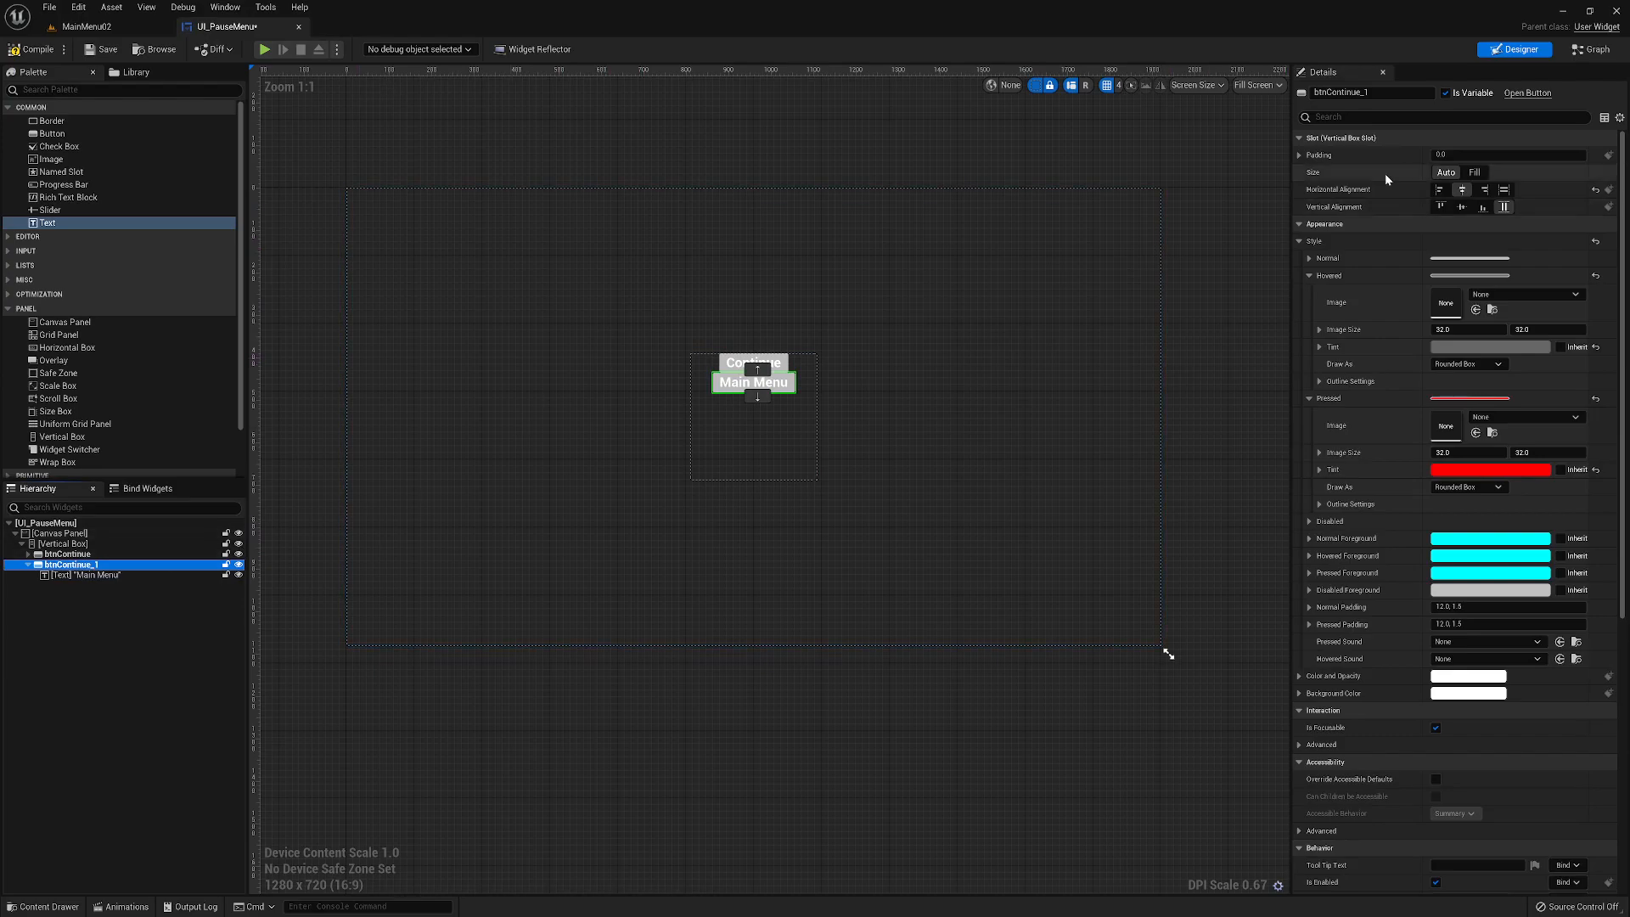
drag(1325, 93, 1370, 93)
text(Main)
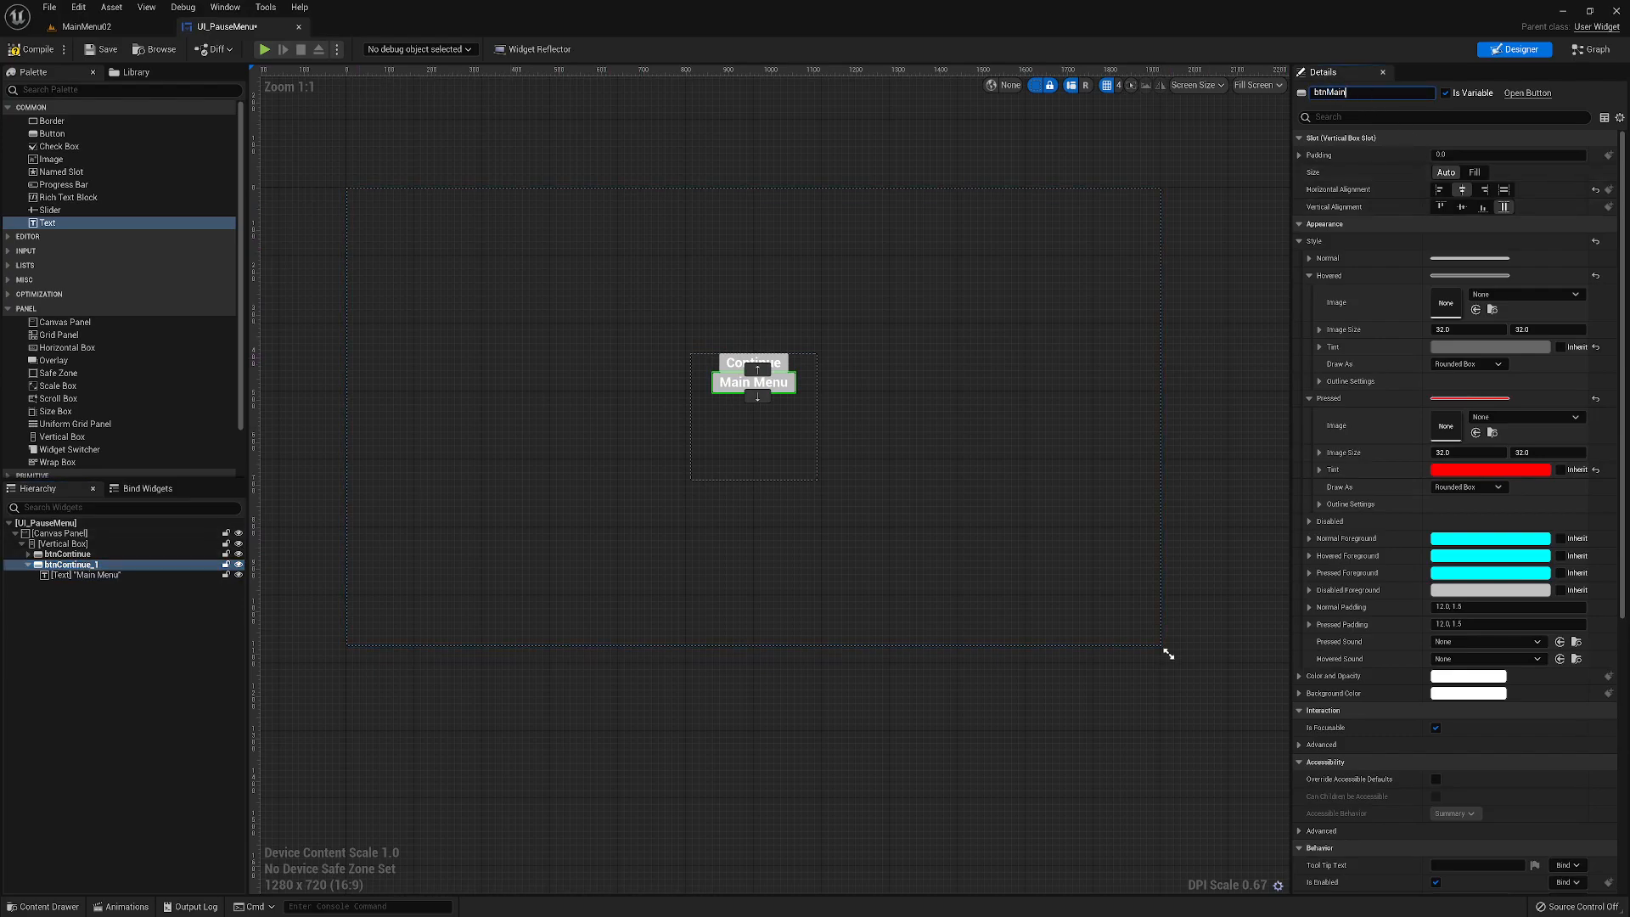
text(Menu)
key(Return)
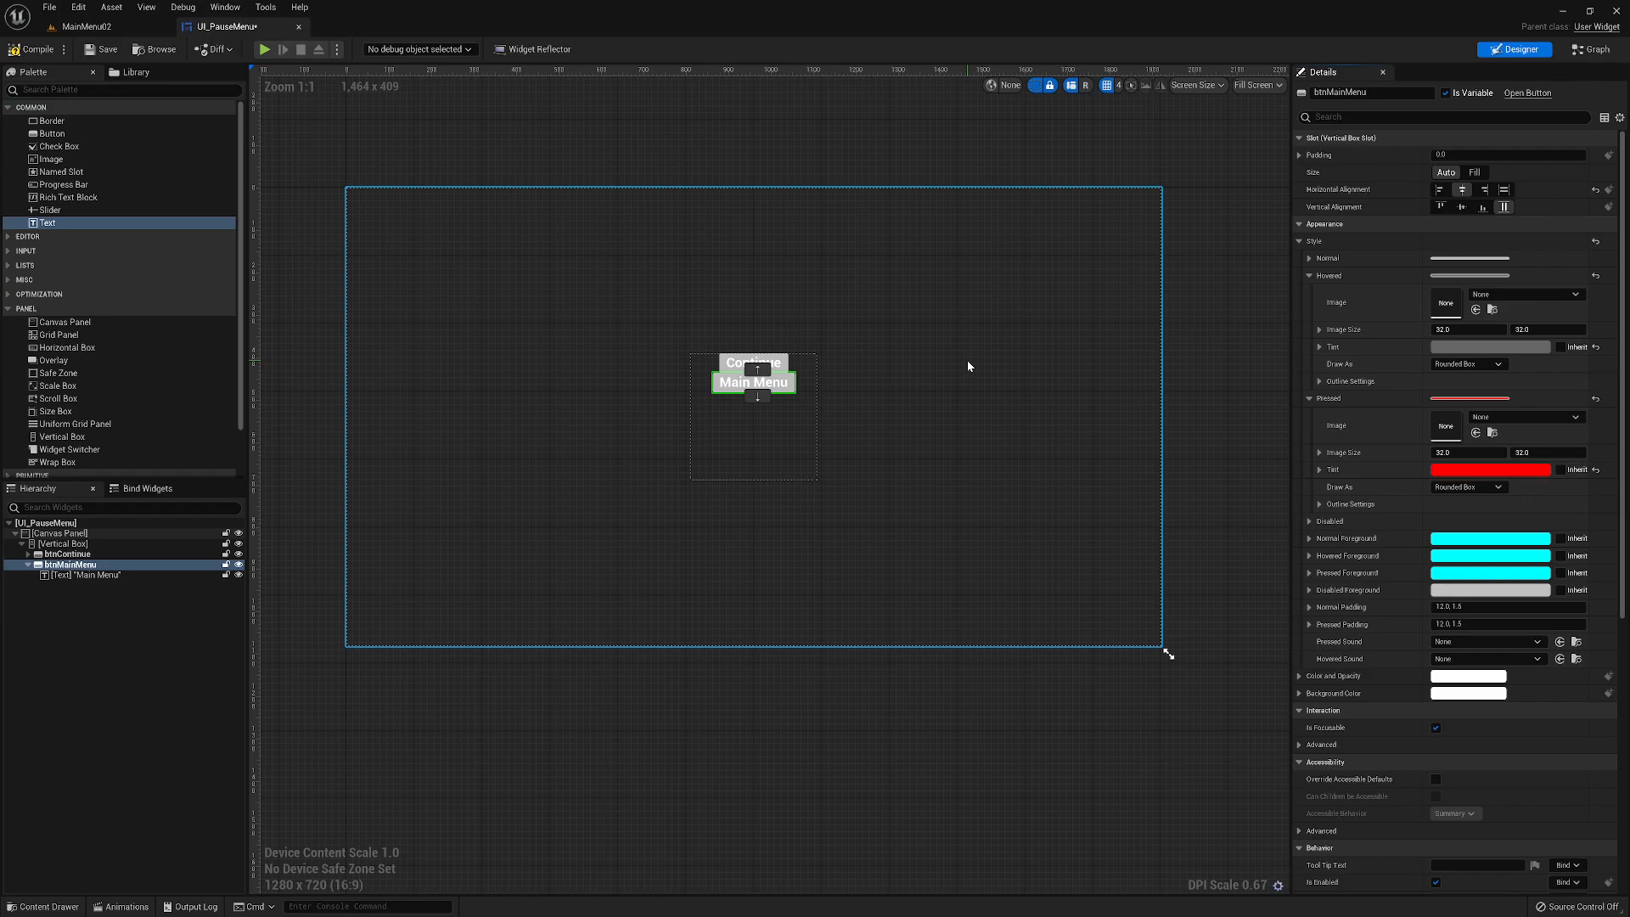
click(779, 362)
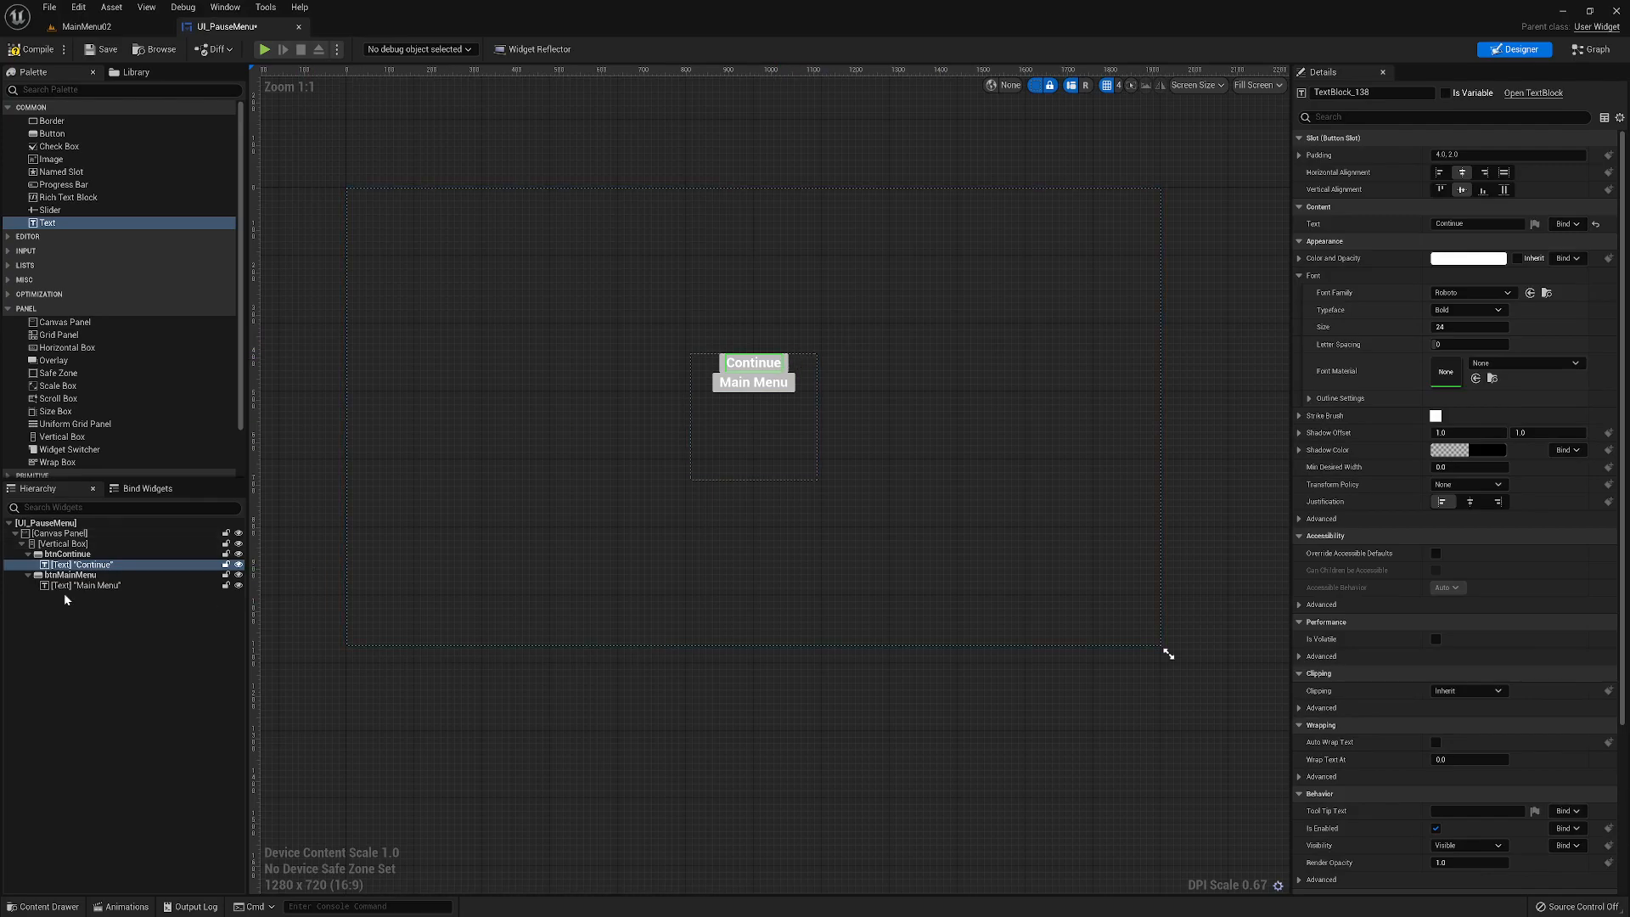
click(65, 557)
click(68, 576)
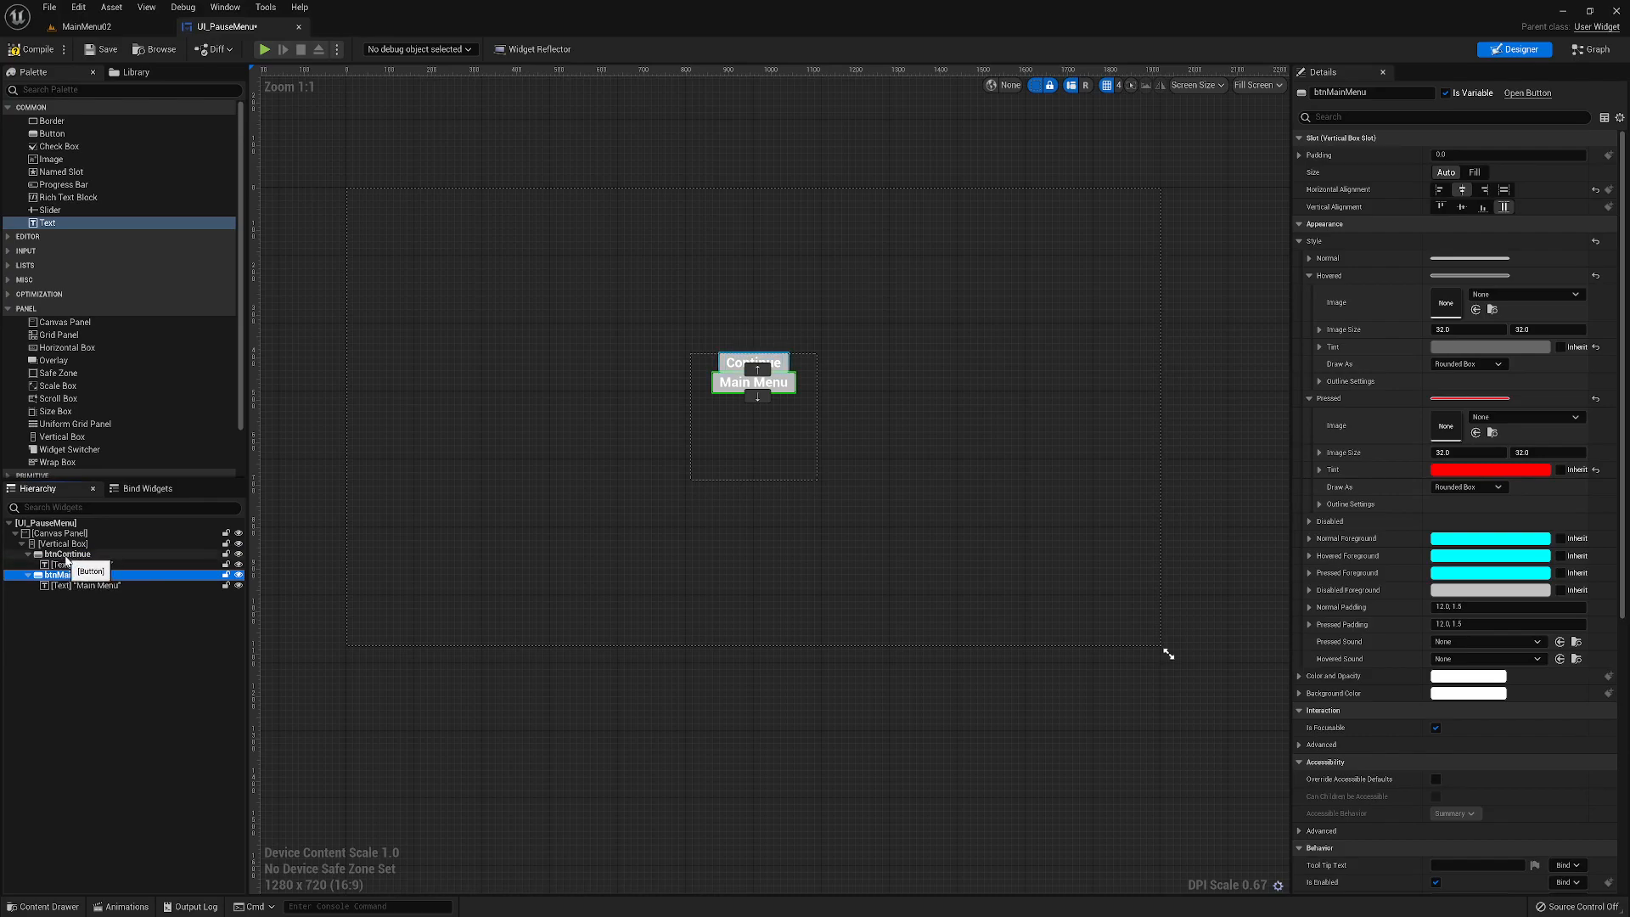
click(65, 556)
click(65, 545)
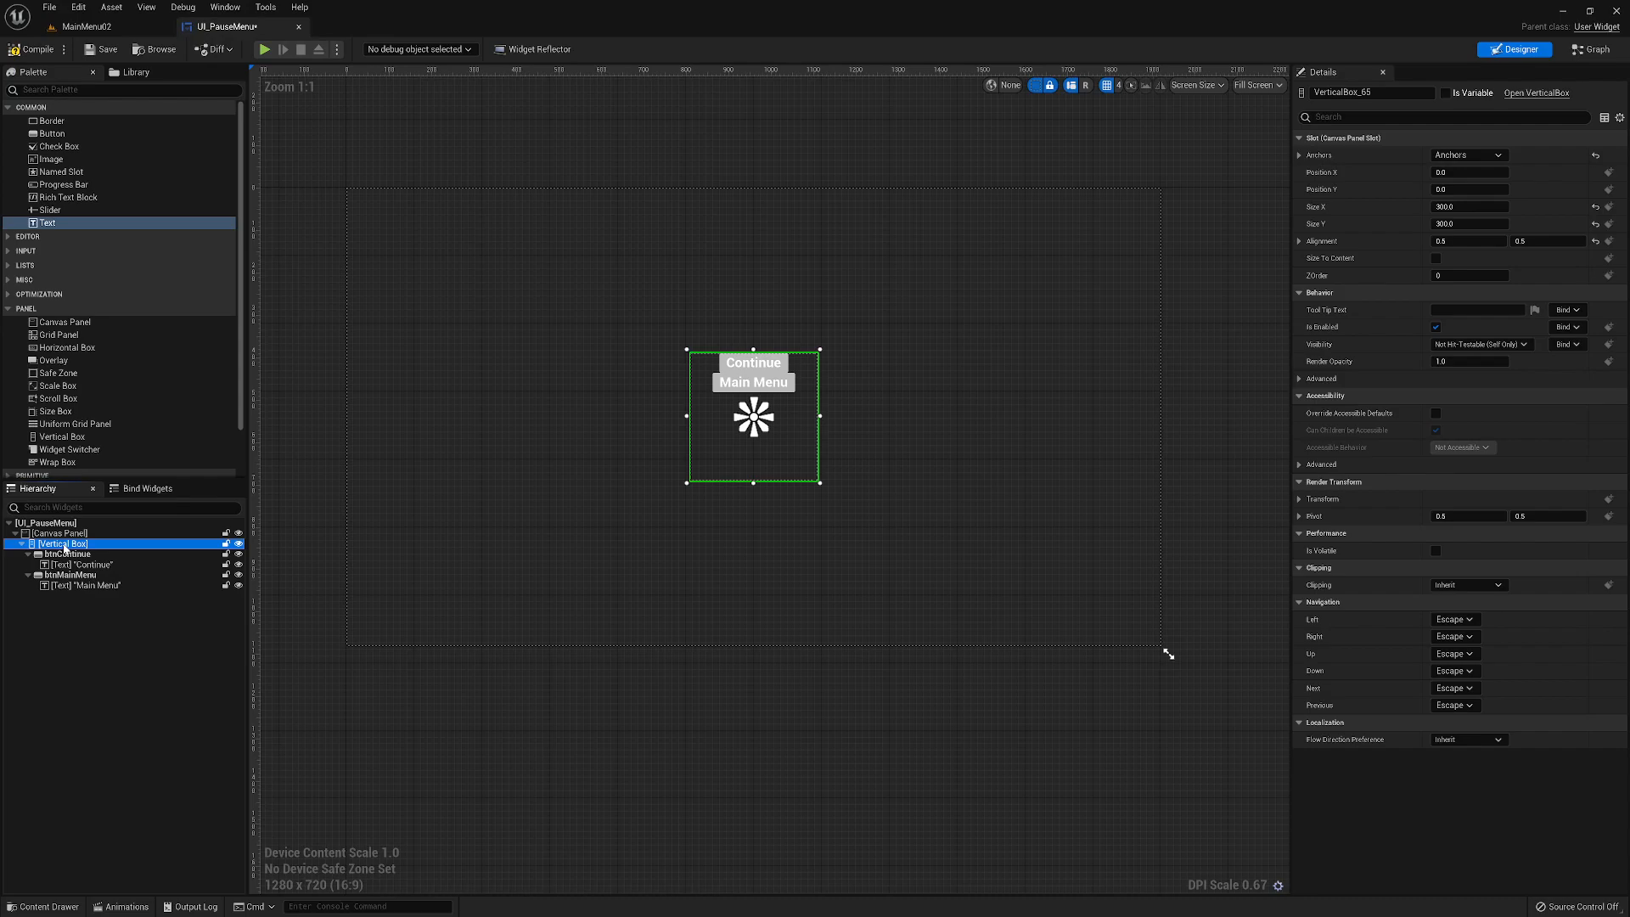
- Add a horizontally centered Text widget reading Pause Menu above btnContinue in the Vertical Box
drag(42, 225, 61, 556)
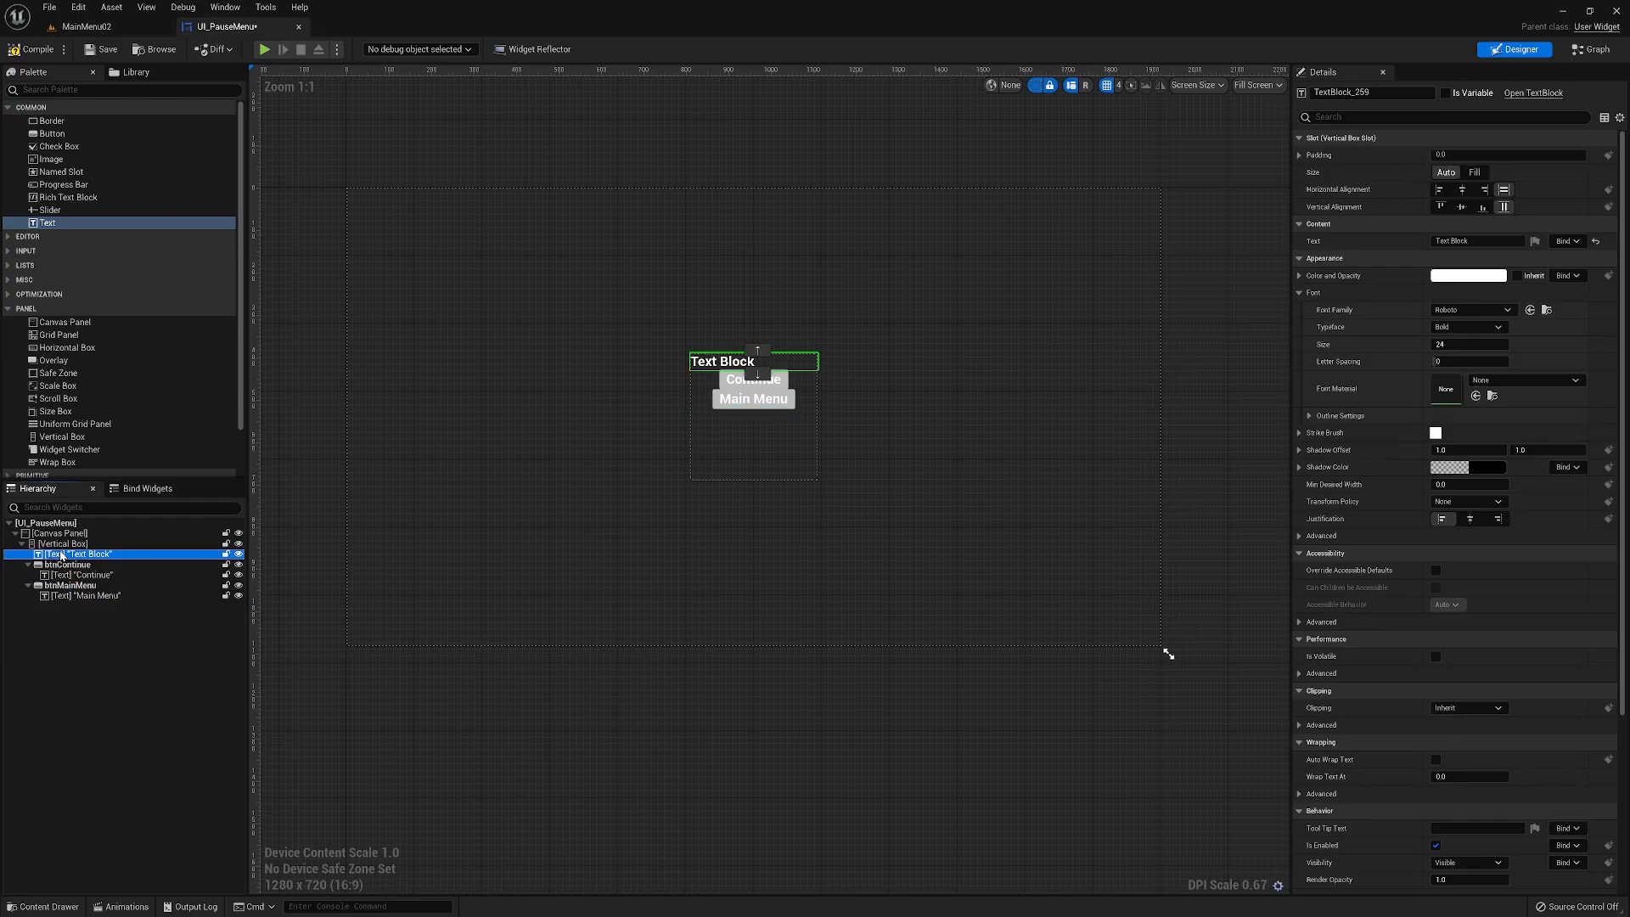
click(1462, 189)
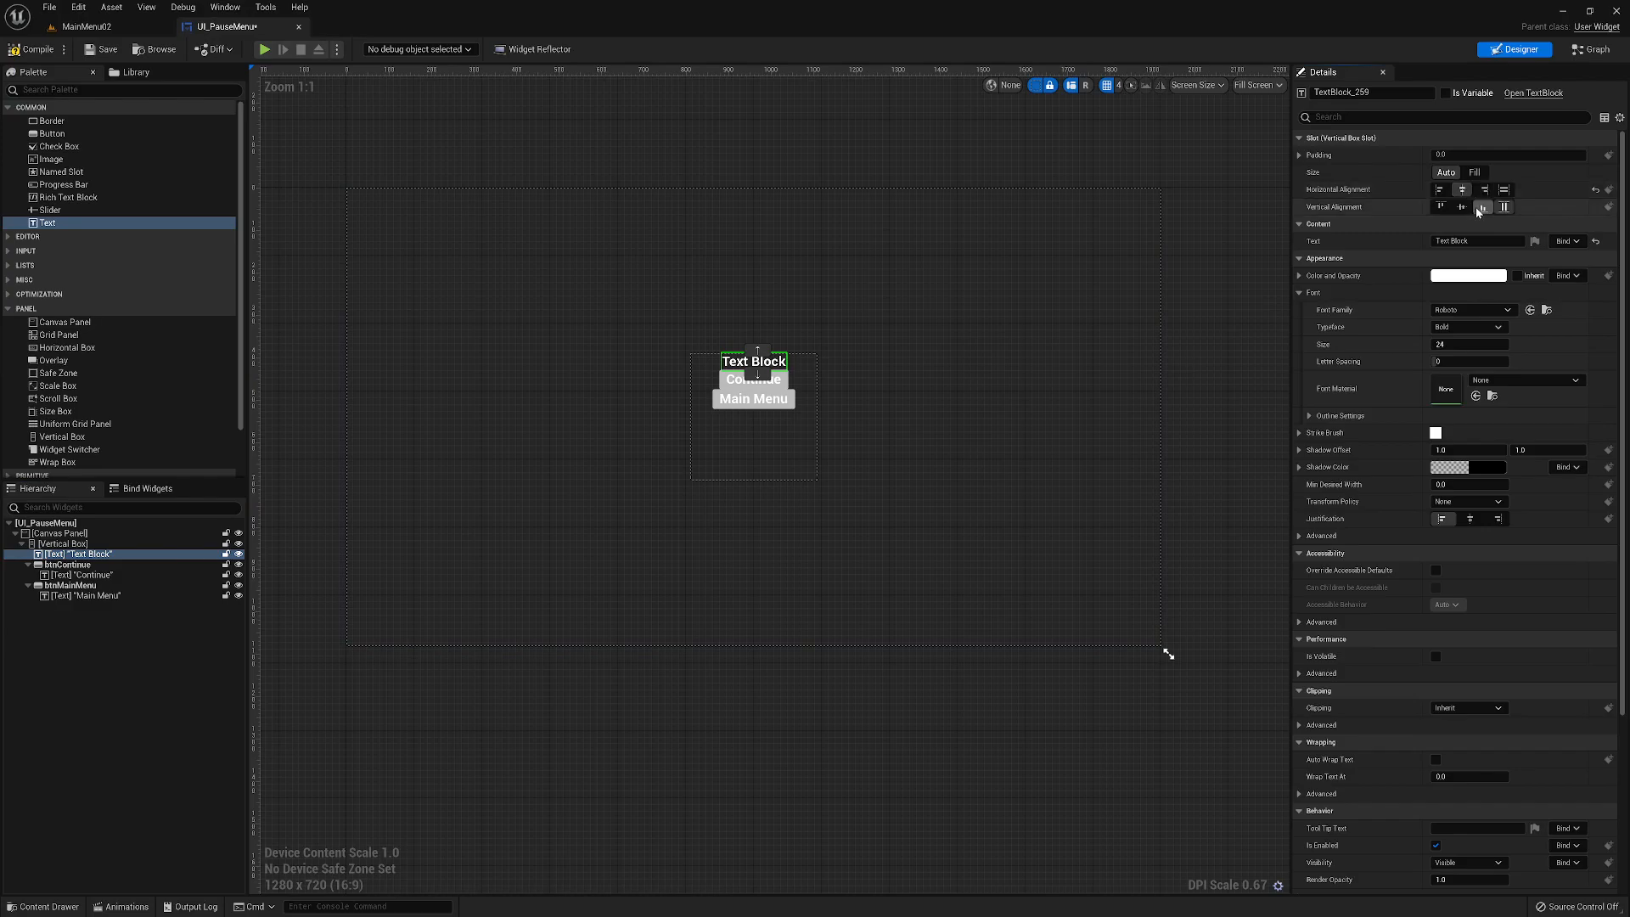
click(1460, 242)
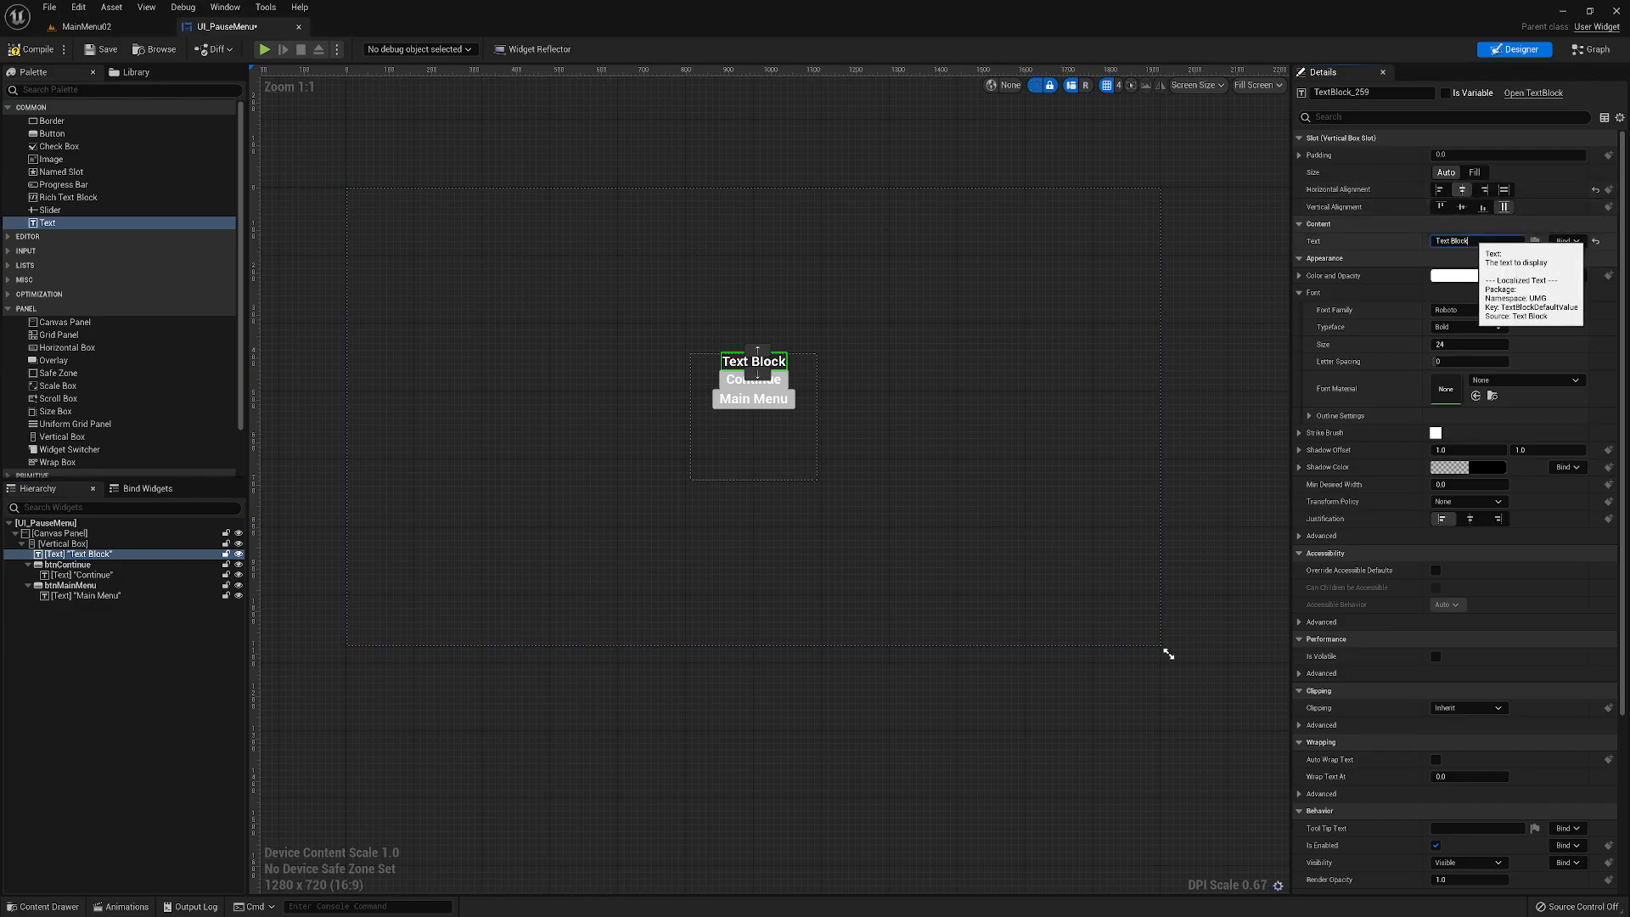
text(Pause)
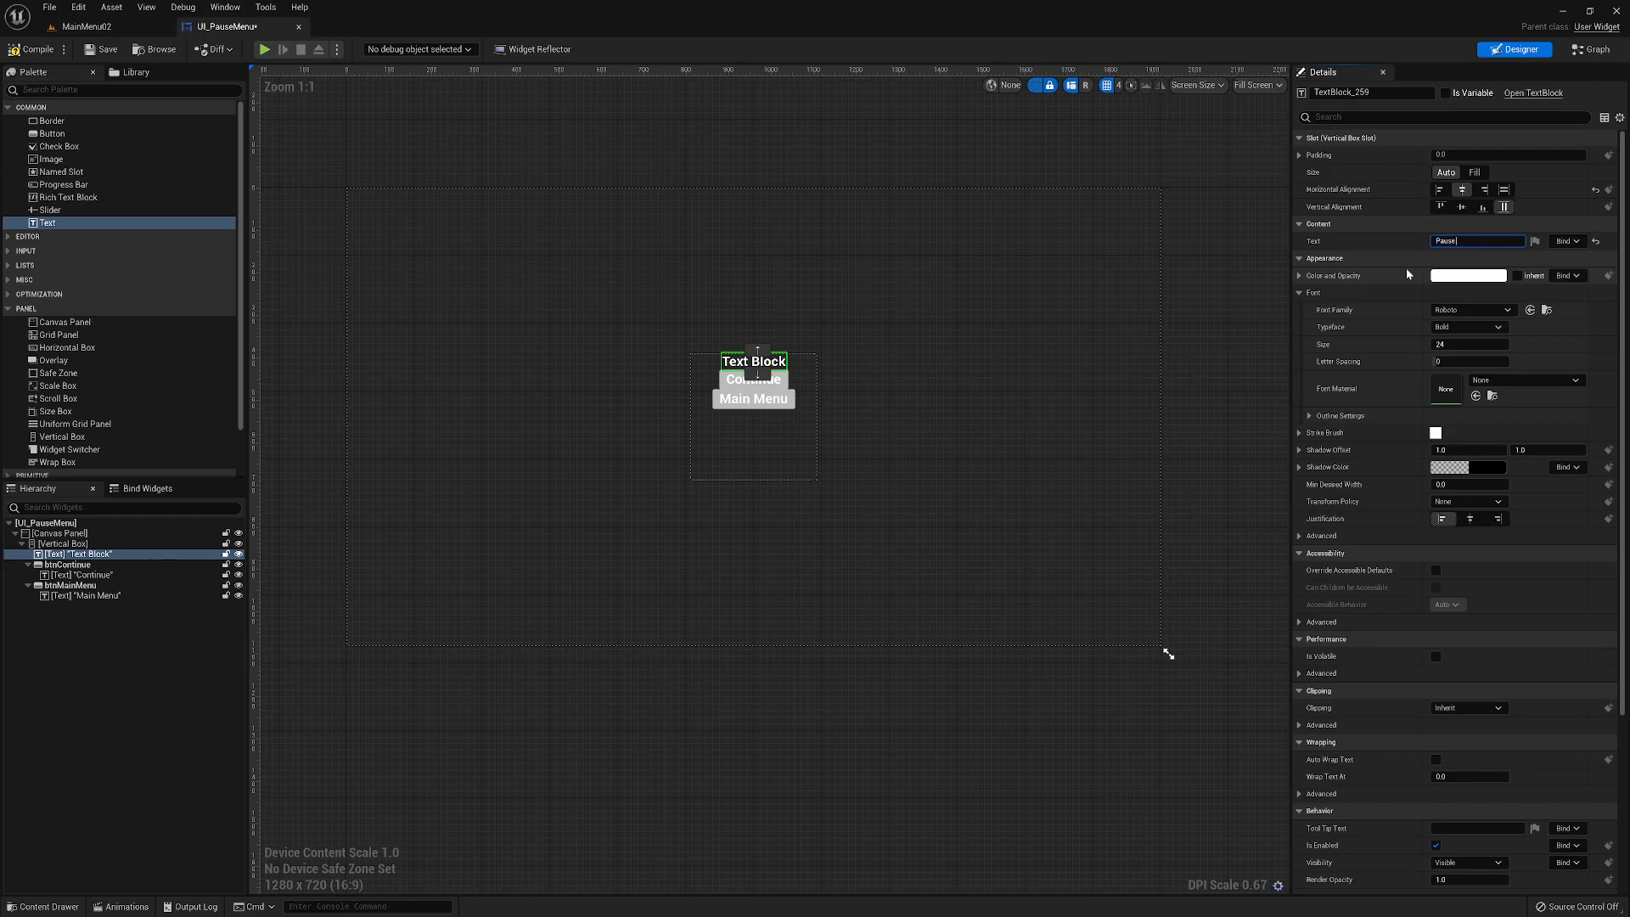
key(Return)
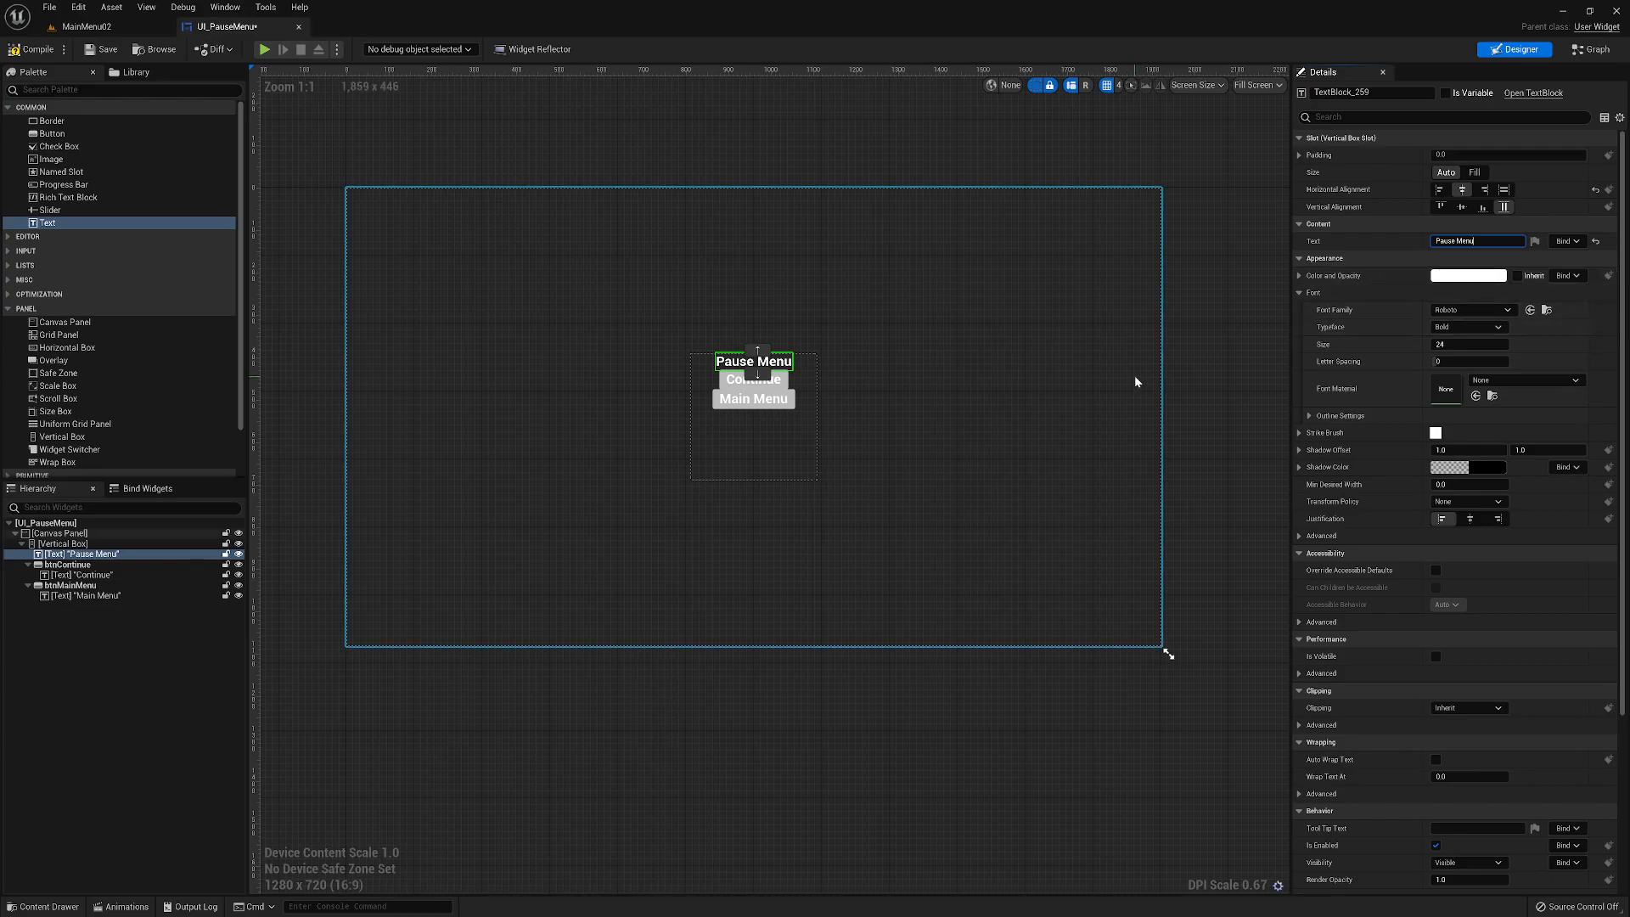
- Set the slot padding to 10 for the Pause Menu text, btnContinue and btnMainMenu
click(1477, 154)
text(10)
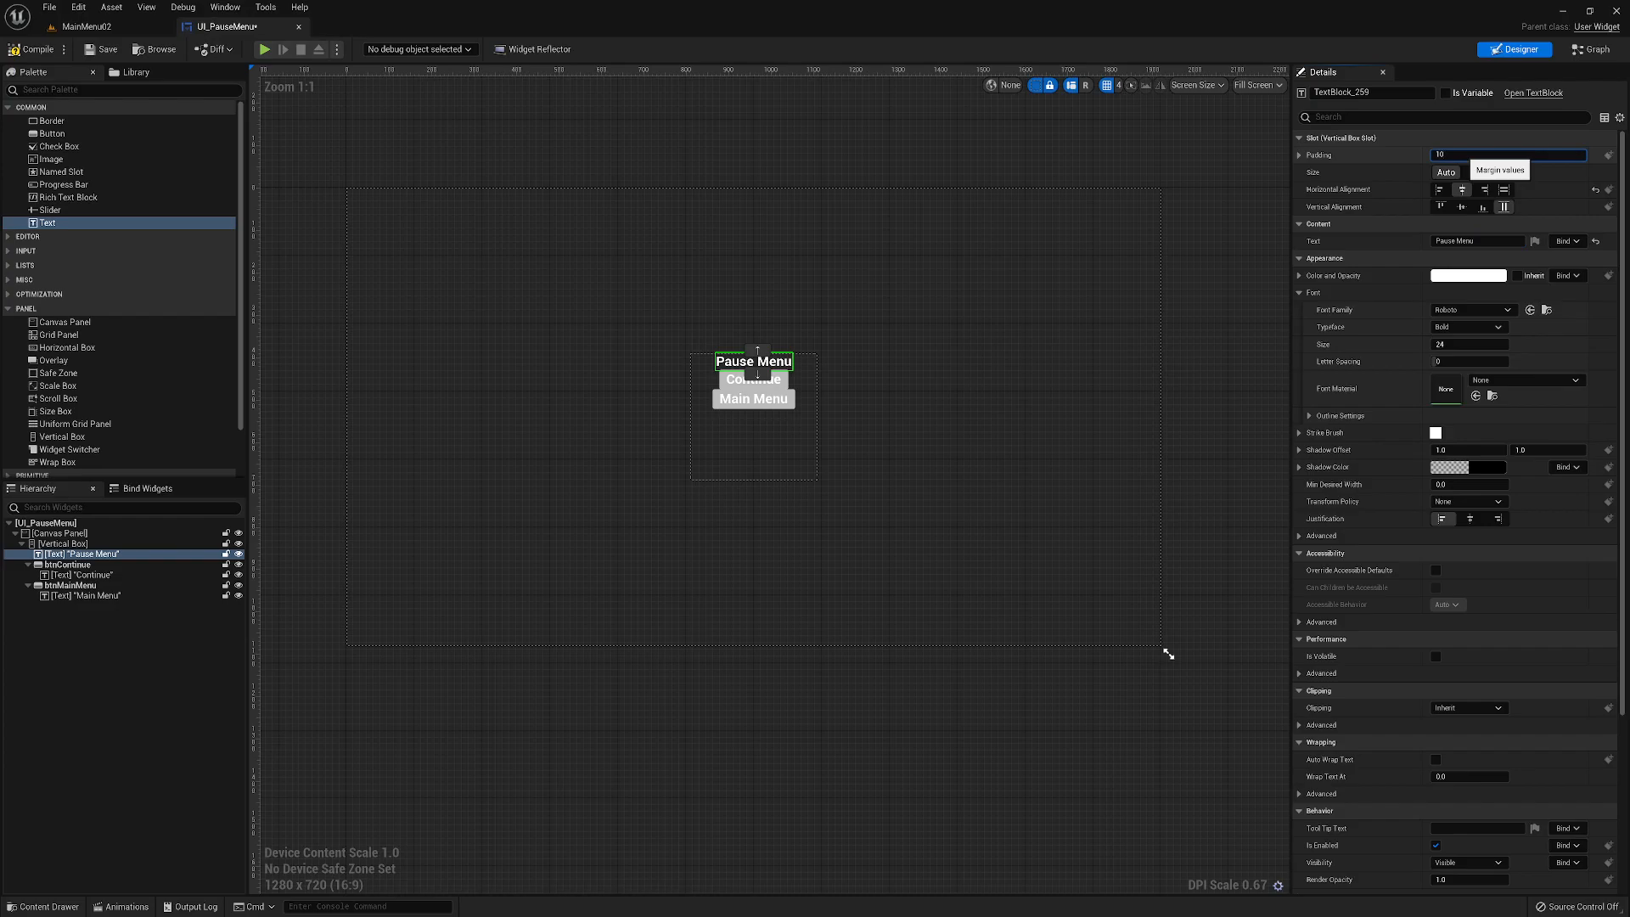
key(Return)
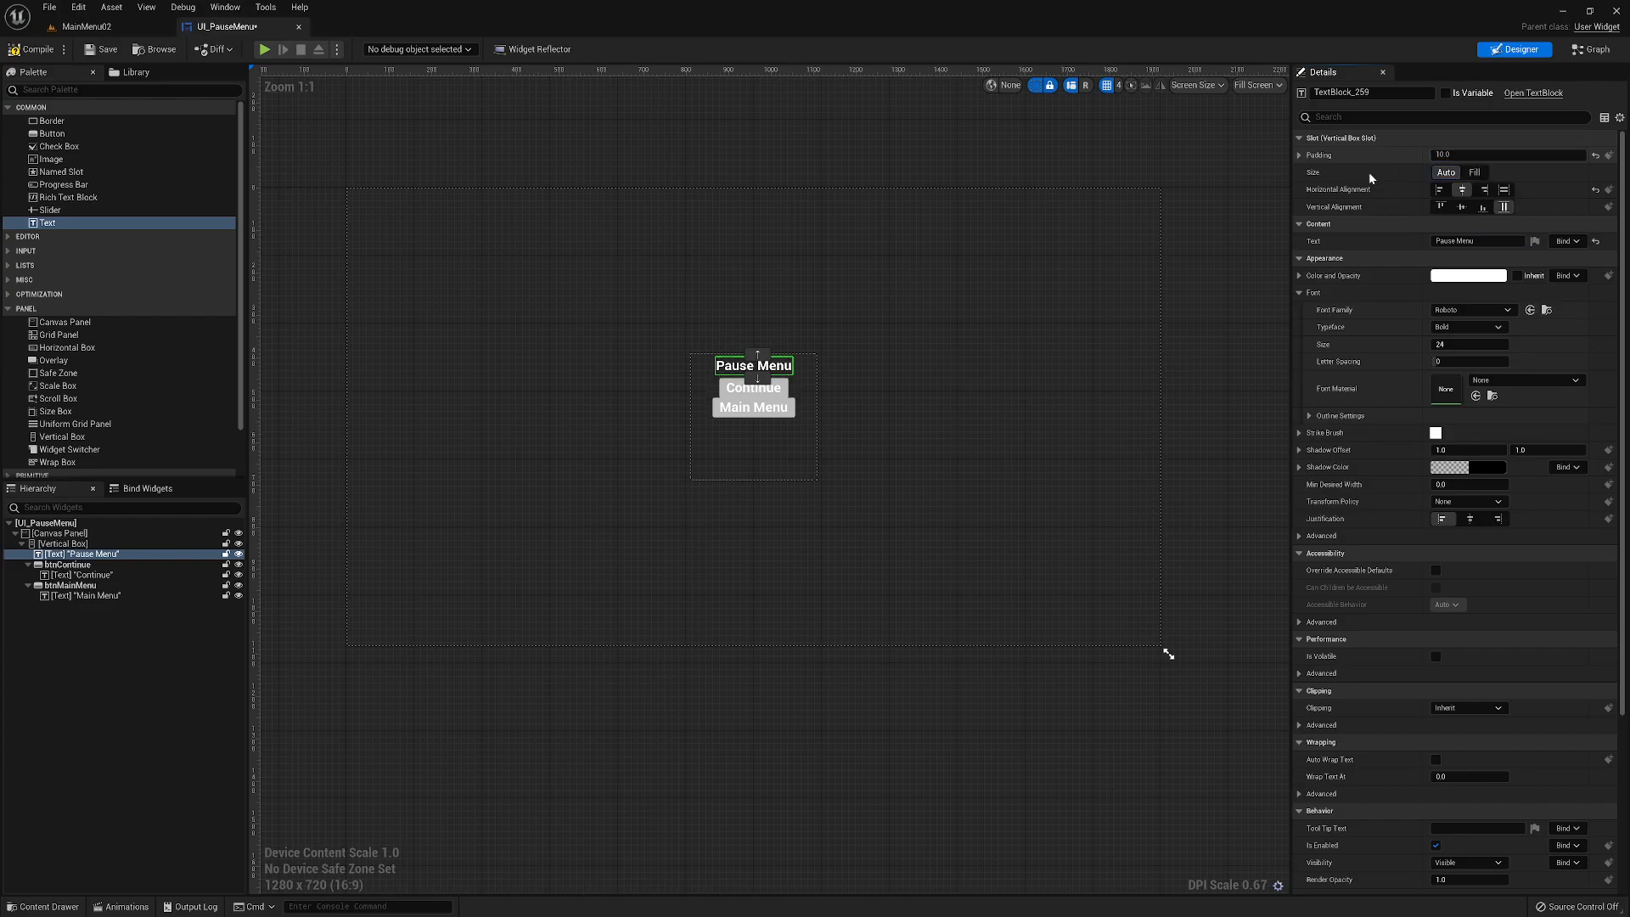
click(93, 566)
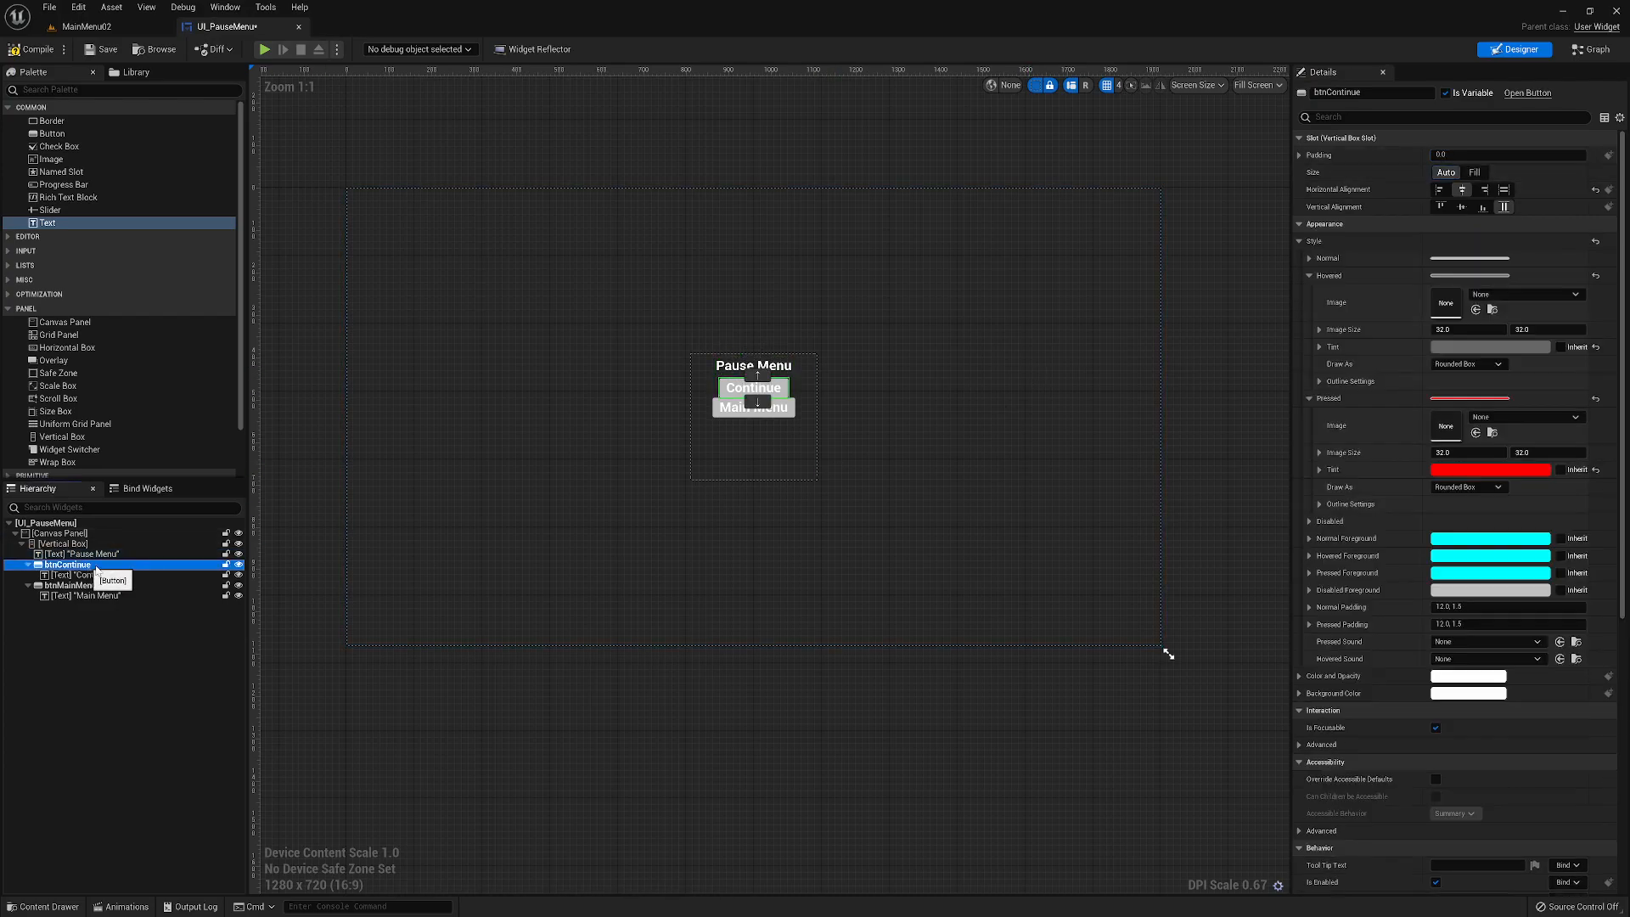
click(1485, 155)
text(10)
key(Return)
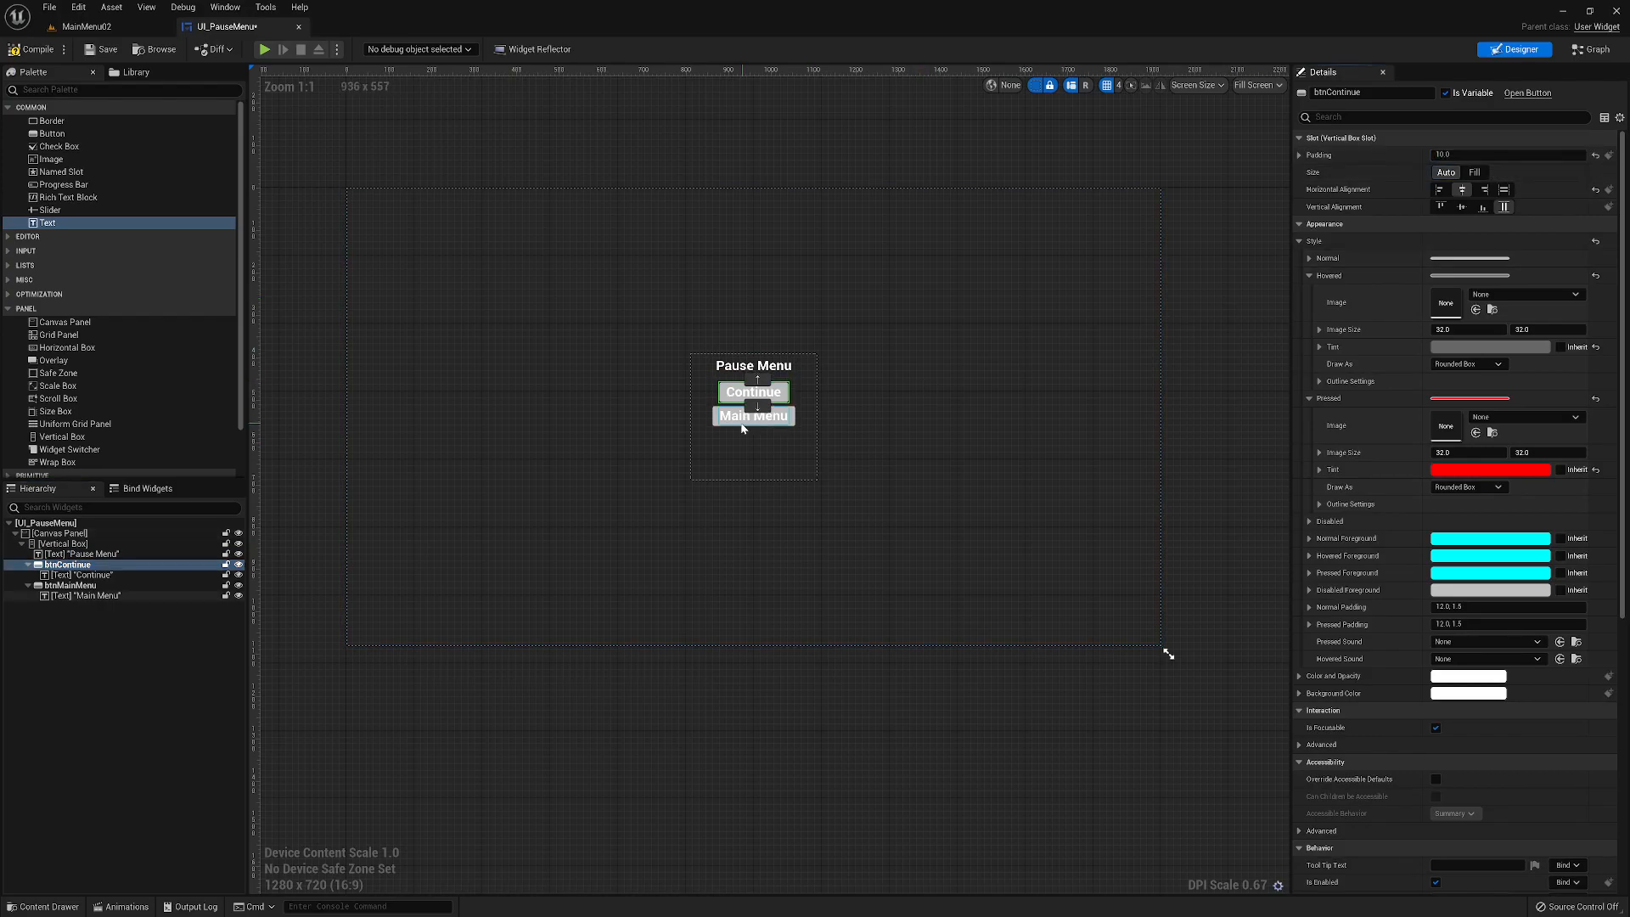
click(93, 586)
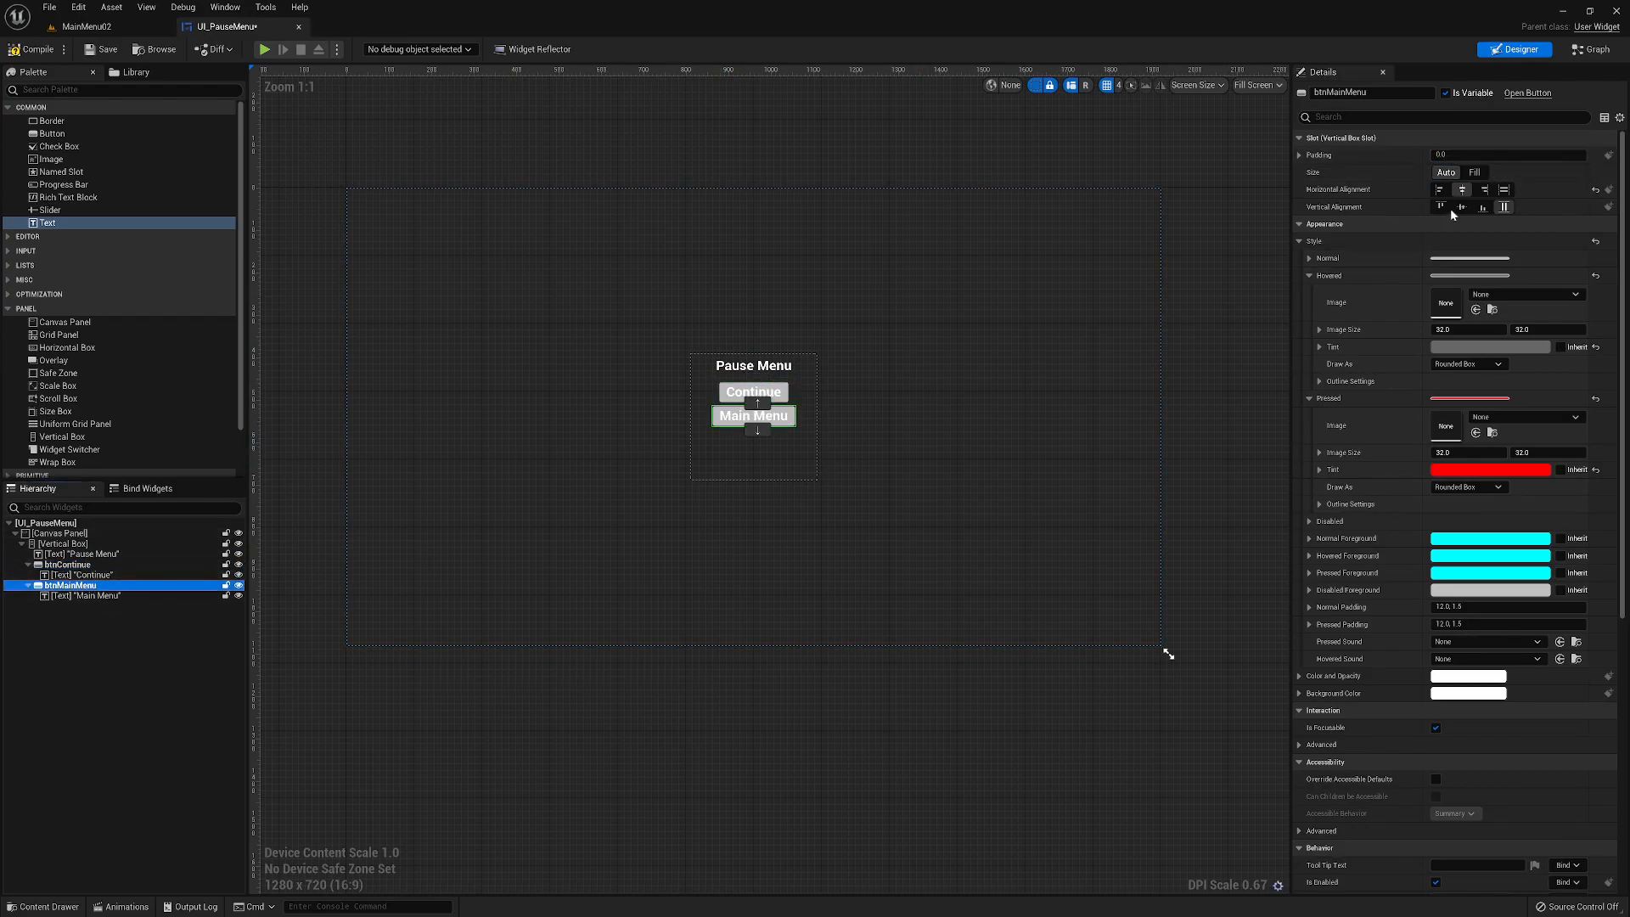
click(1485, 155)
text(10)
key(Return)
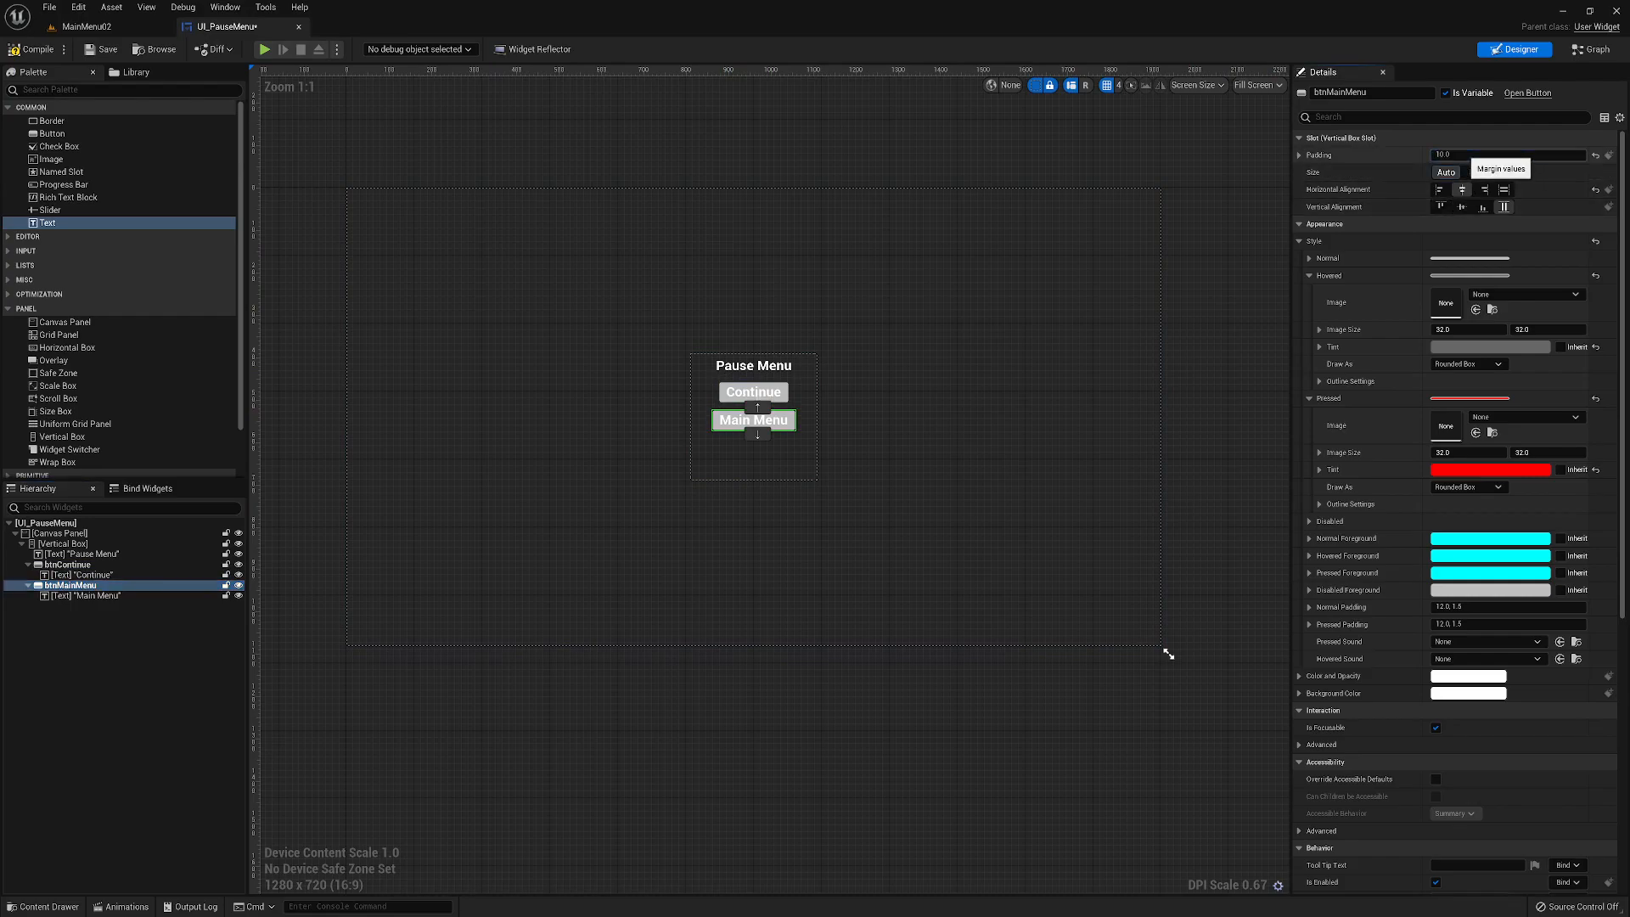
- Add an Image widget to the Canvas Panel, order it before the Vertical Box in the hierarchy, and anchor it to the center
click(798, 443)
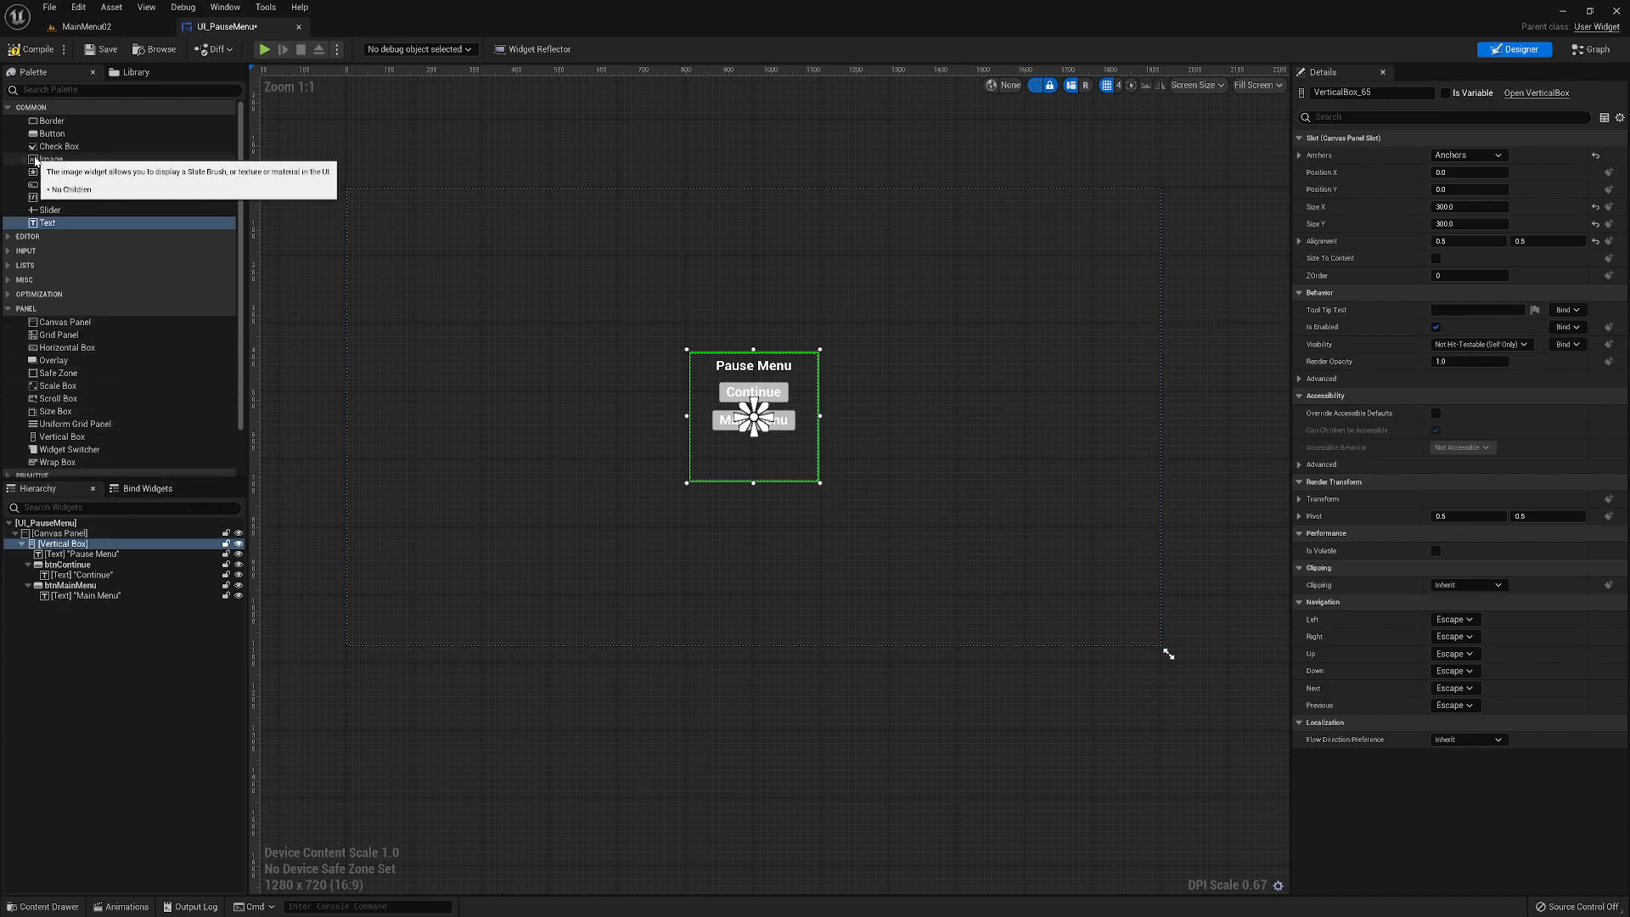
drag(35, 162, 71, 250)
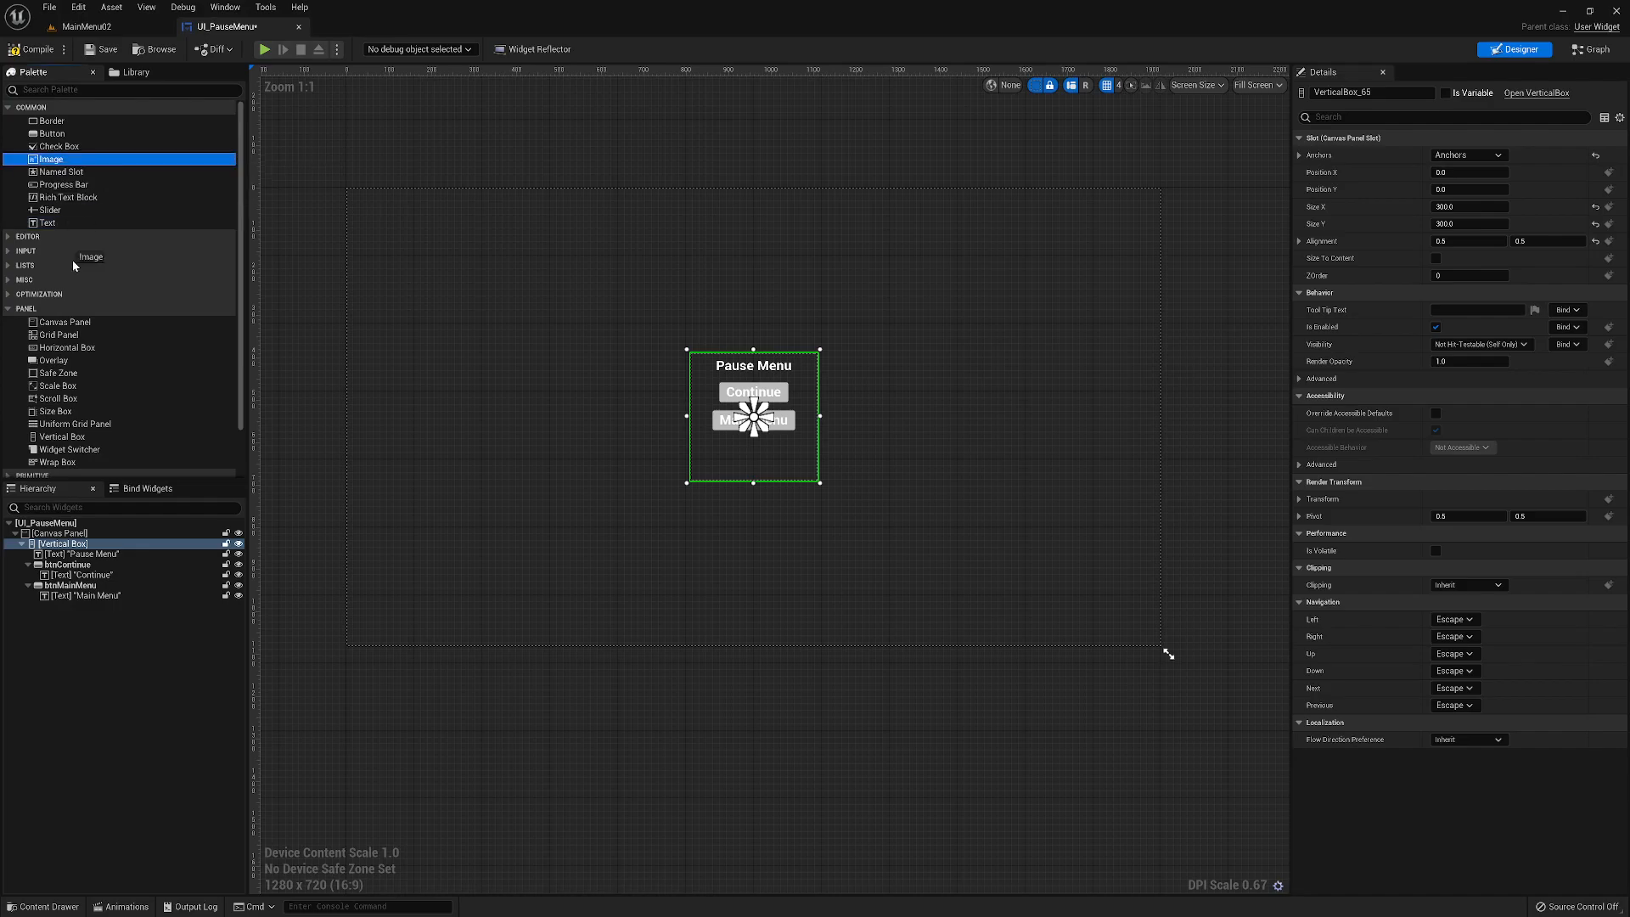
drag(77, 394, 48, 538)
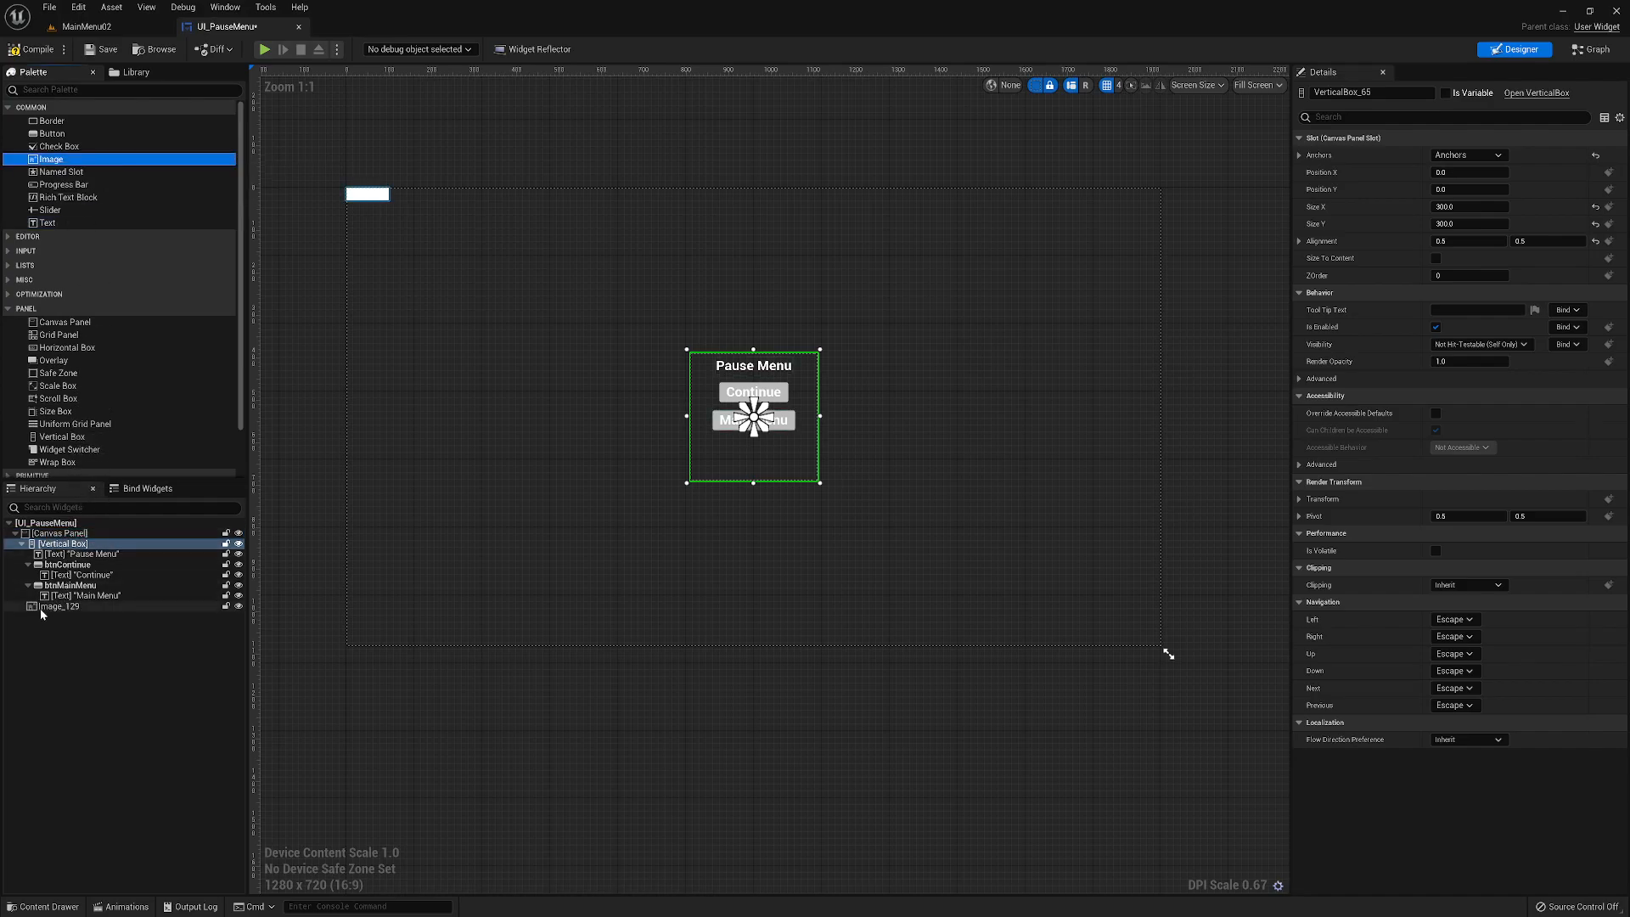
drag(31, 608, 40, 545)
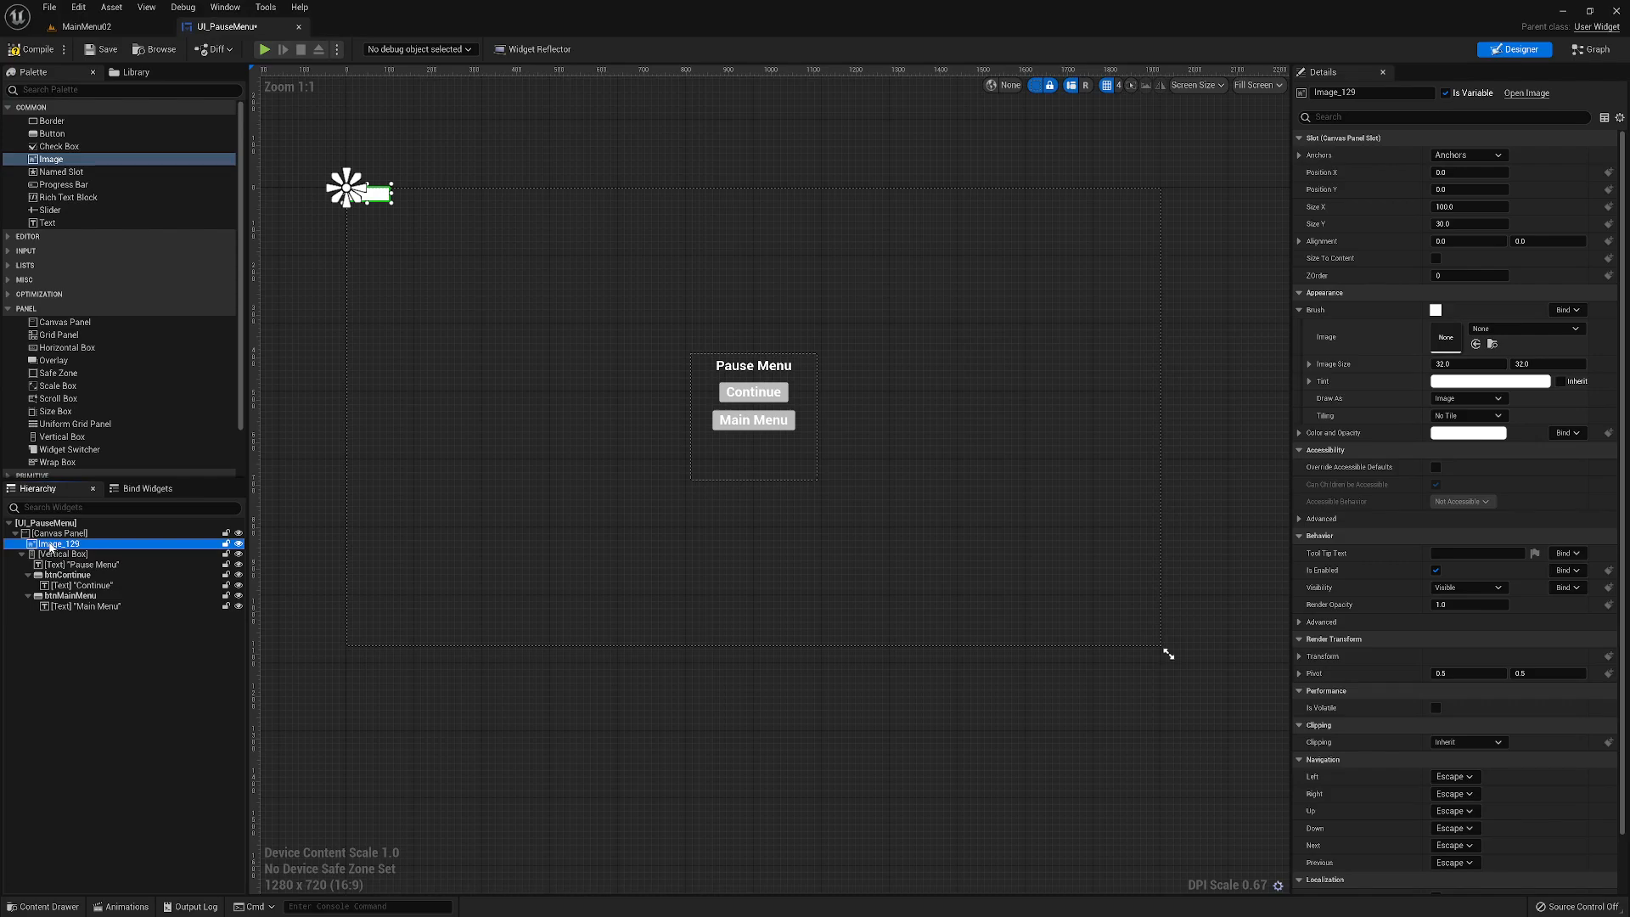
click(1458, 157)
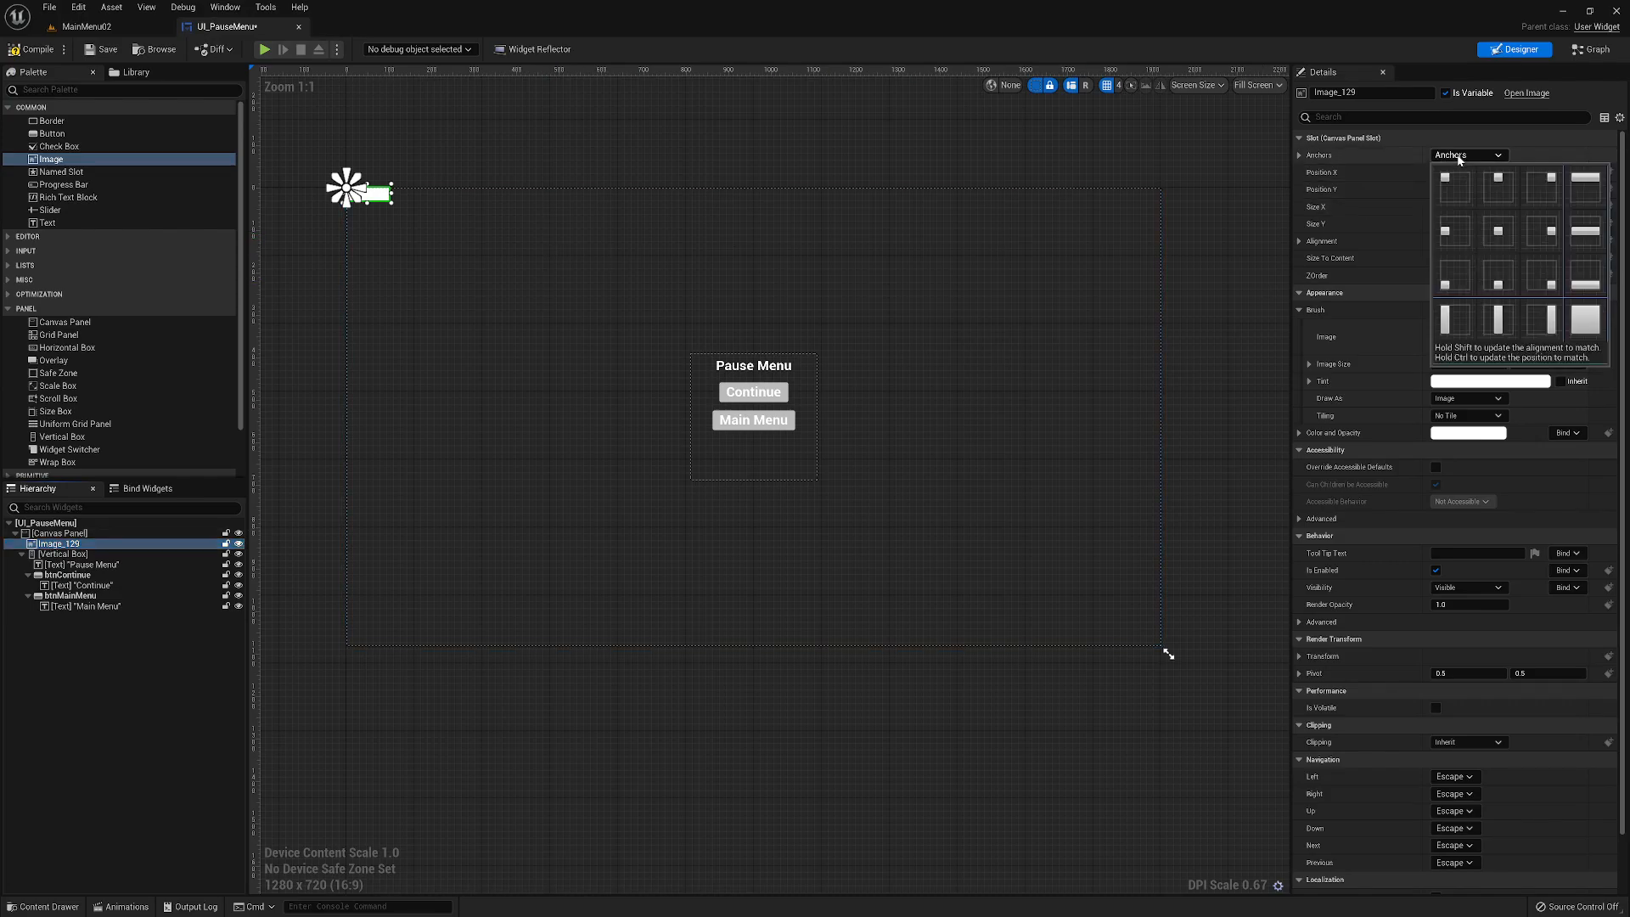
click(1498, 231)
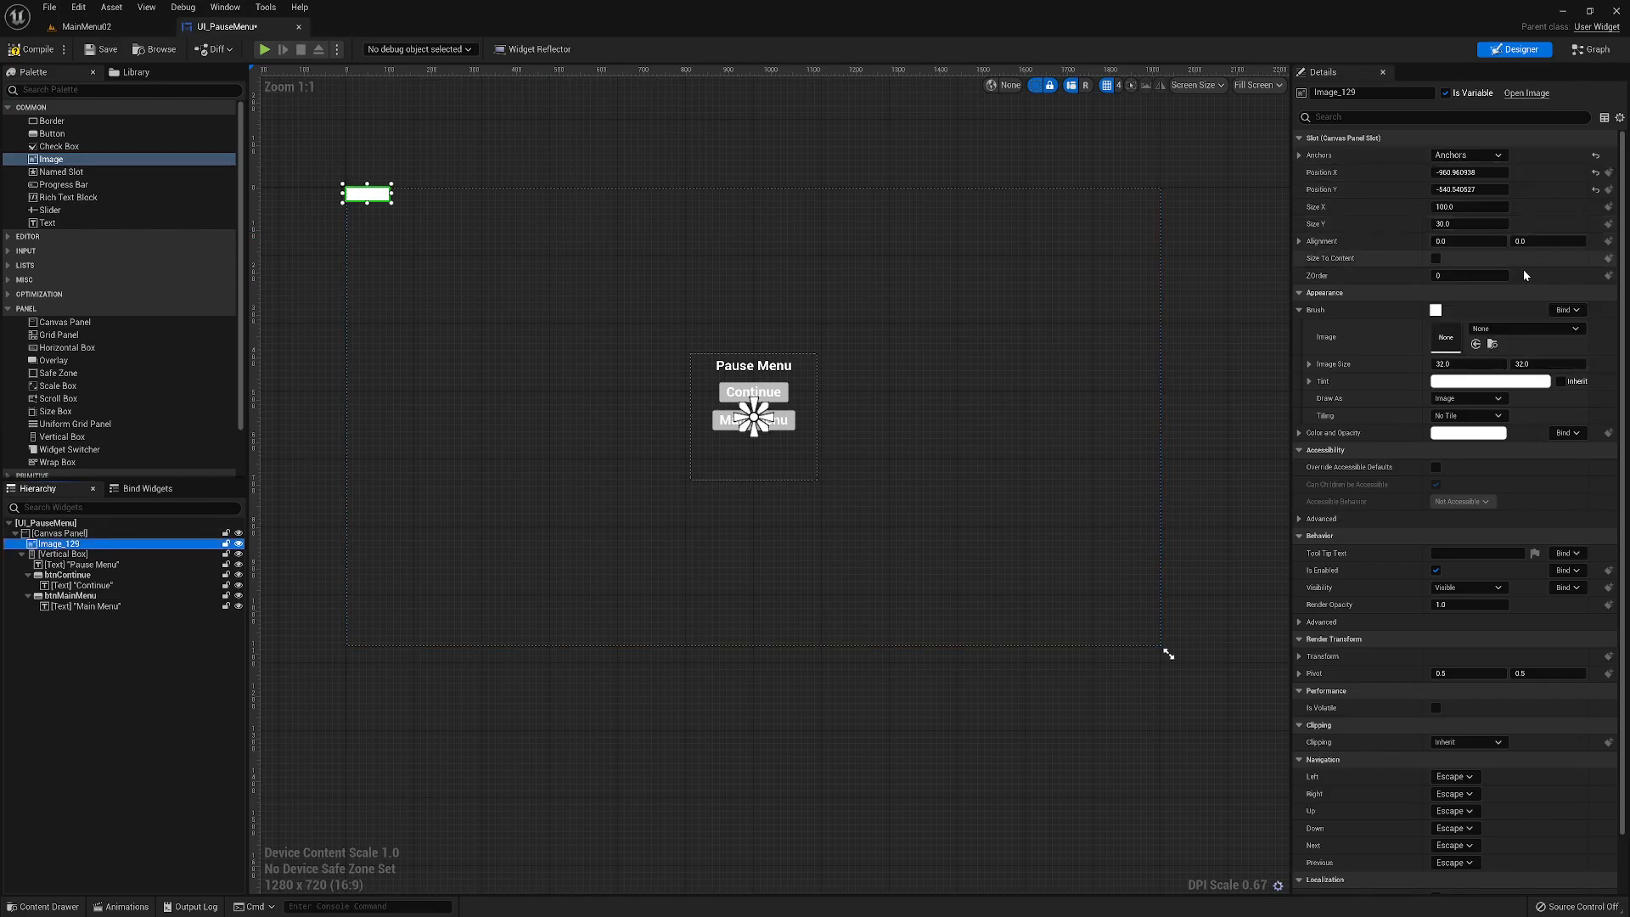
- Center the Image on its anchor by resetting Position X and Y to 0 and setting Alignment to 0.5, 0.5
click(1595, 172)
click(1595, 189)
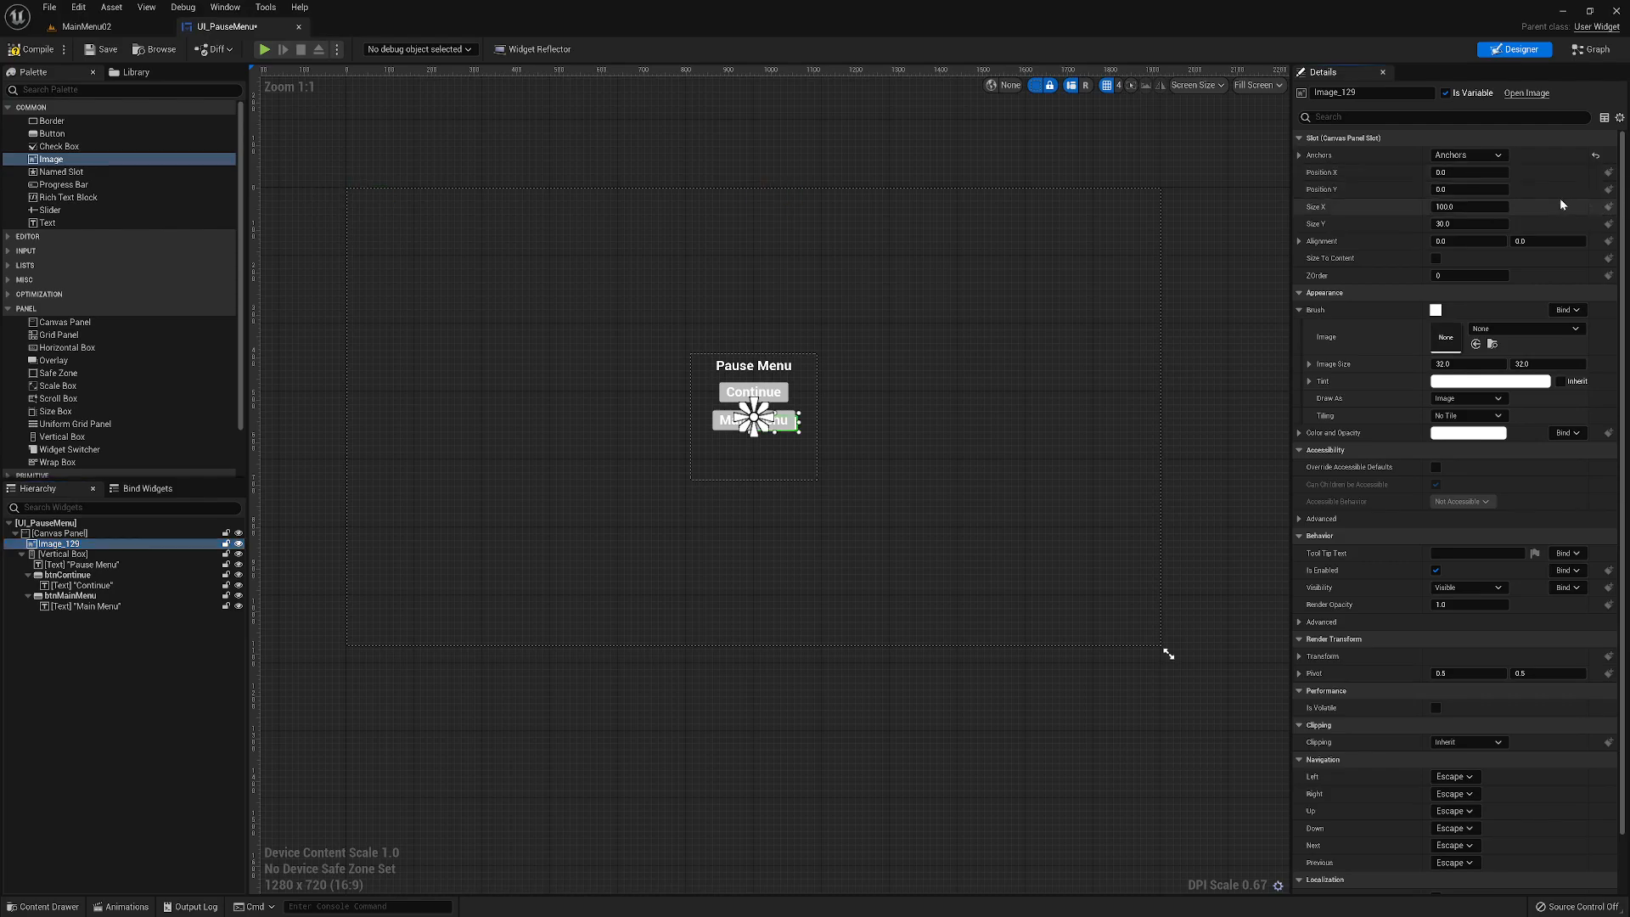
click(1492, 241)
key(BackSpace)
text(.5)
key(Tab)
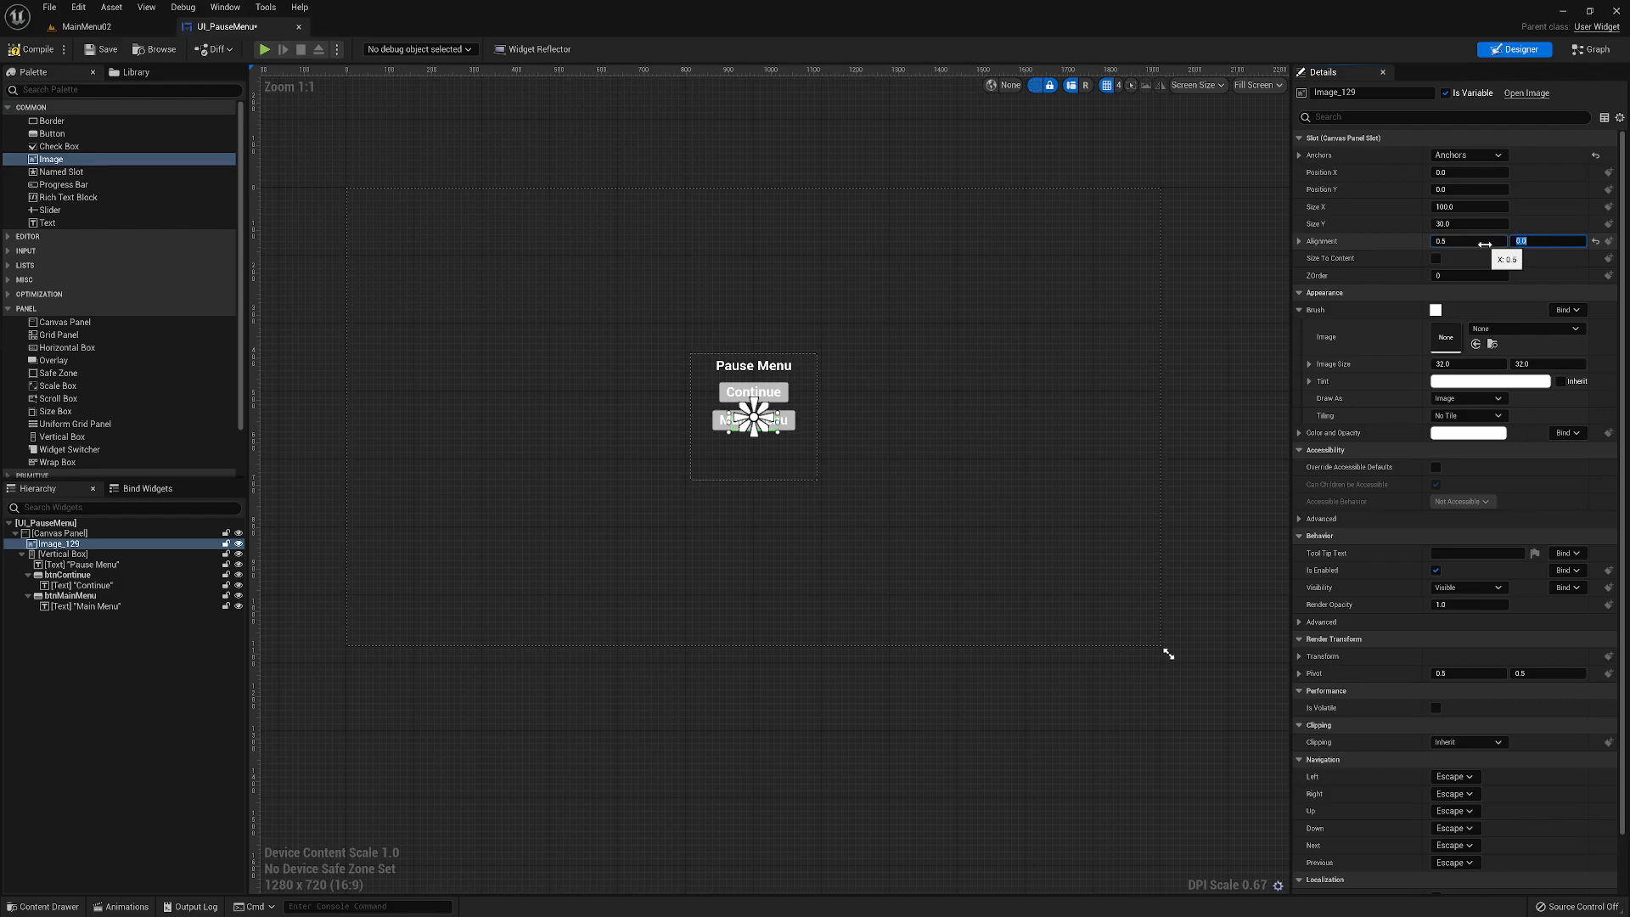
key(BackSpace)
key(Return)
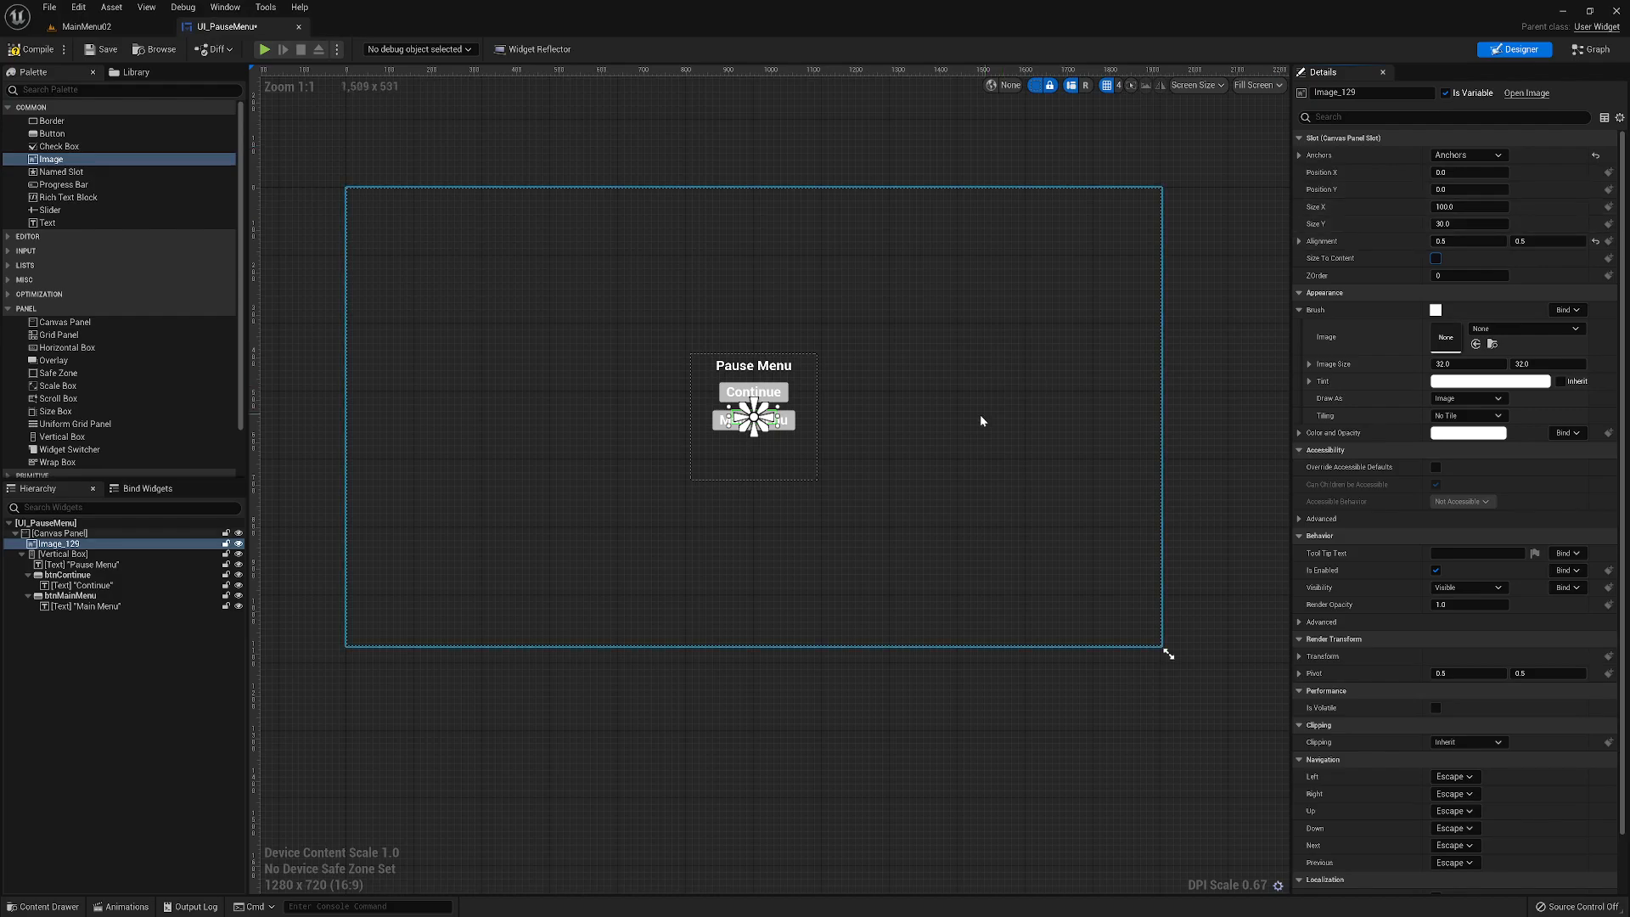
- Set the Image's brush tint to a dark blue-violet, about hex sRGB 220D78FF
click(1461, 382)
drag(1262, 484, 1239, 442)
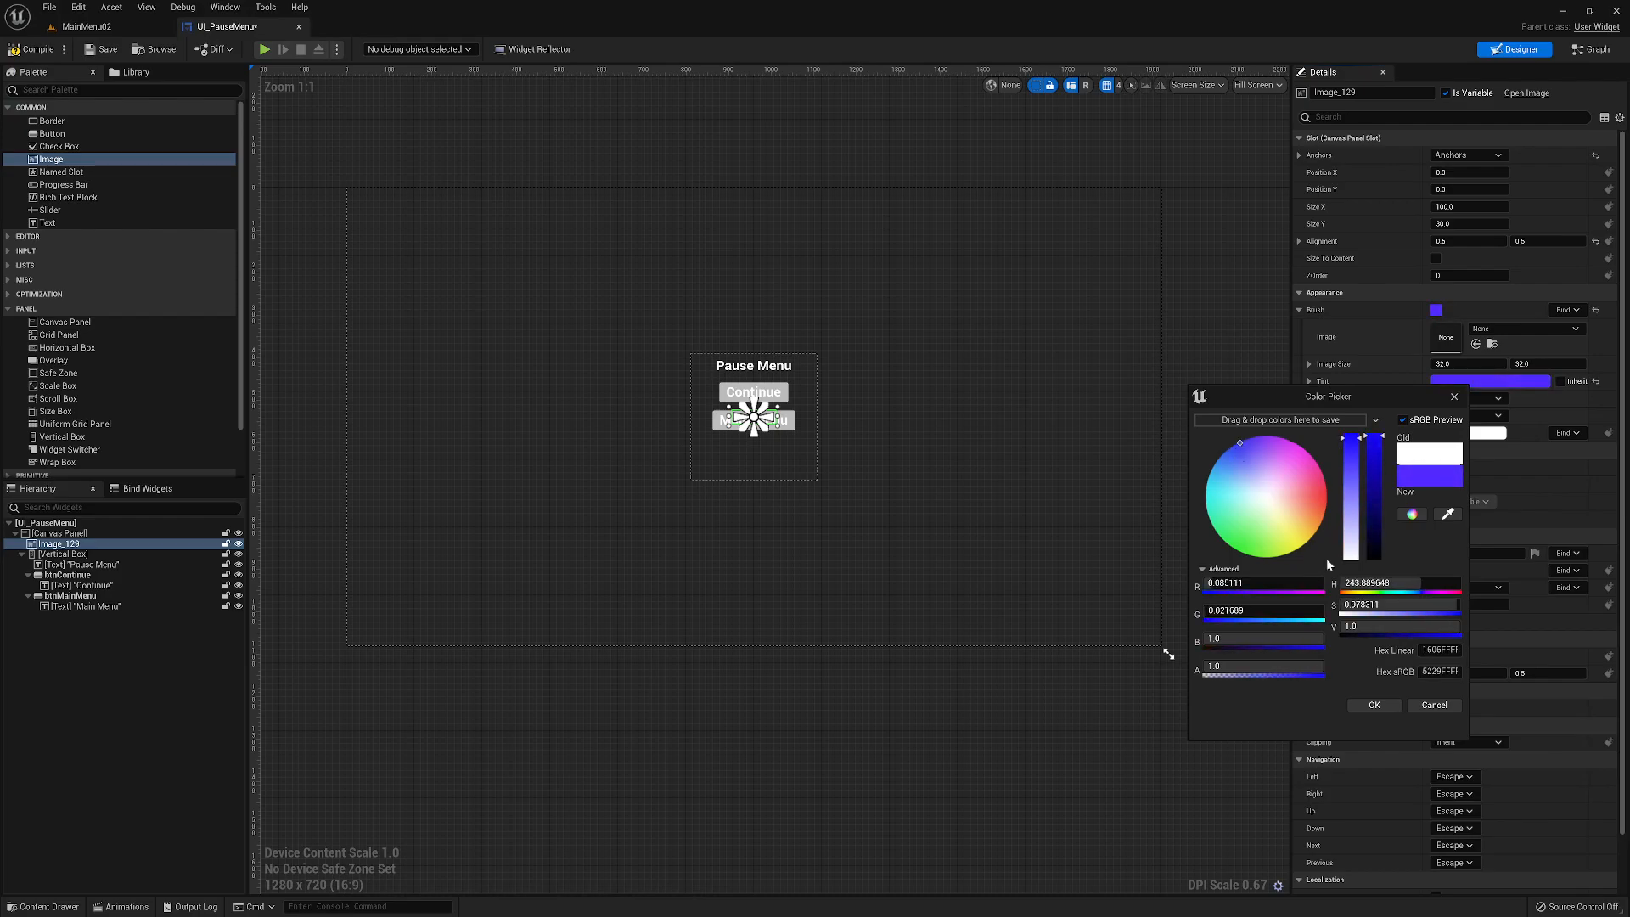
drag(1363, 450, 1374, 535)
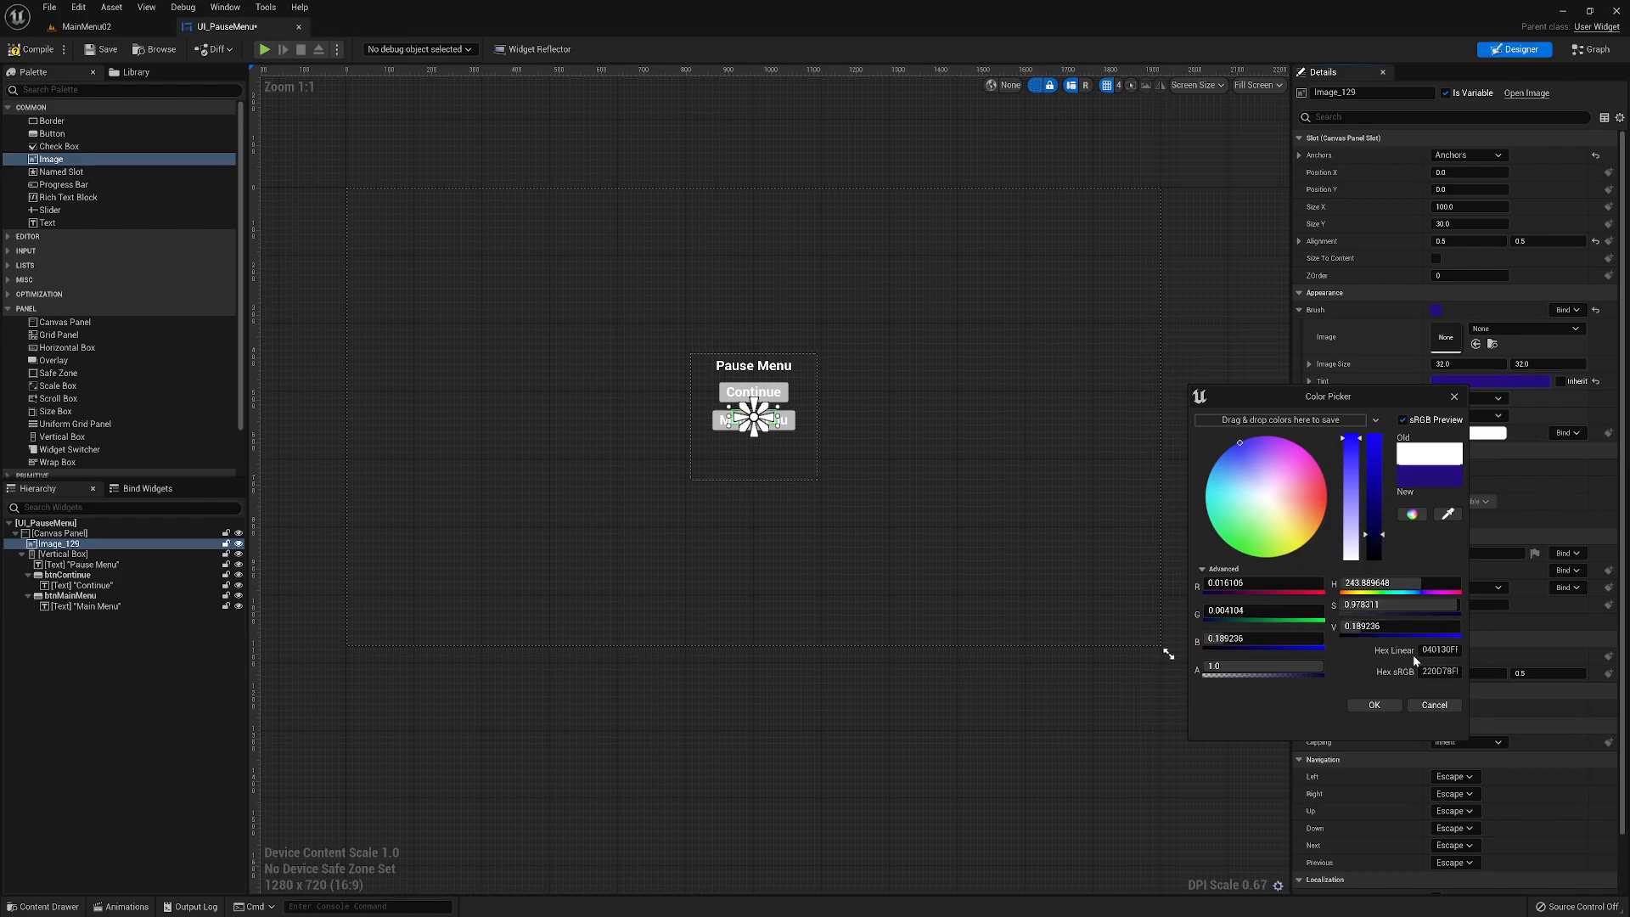
click(1373, 705)
- Spread the Image's anchors to the corners of the Vertical Box, resize the Image to fill that area, and save the widget
drag(764, 425, 680, 342)
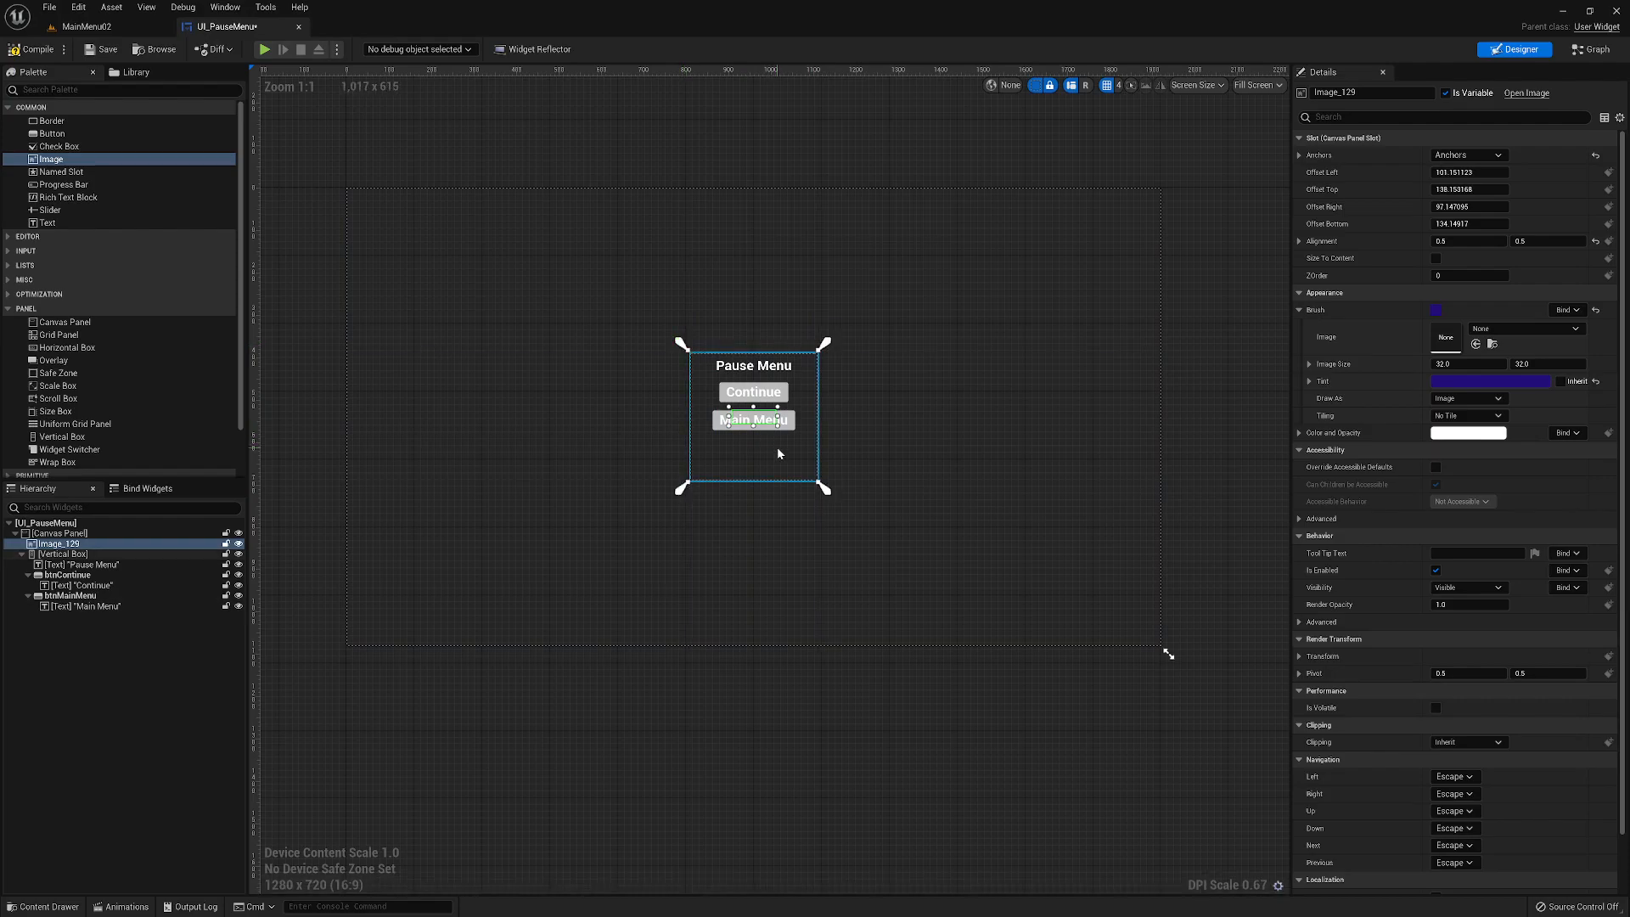
drag(728, 407, 683, 348)
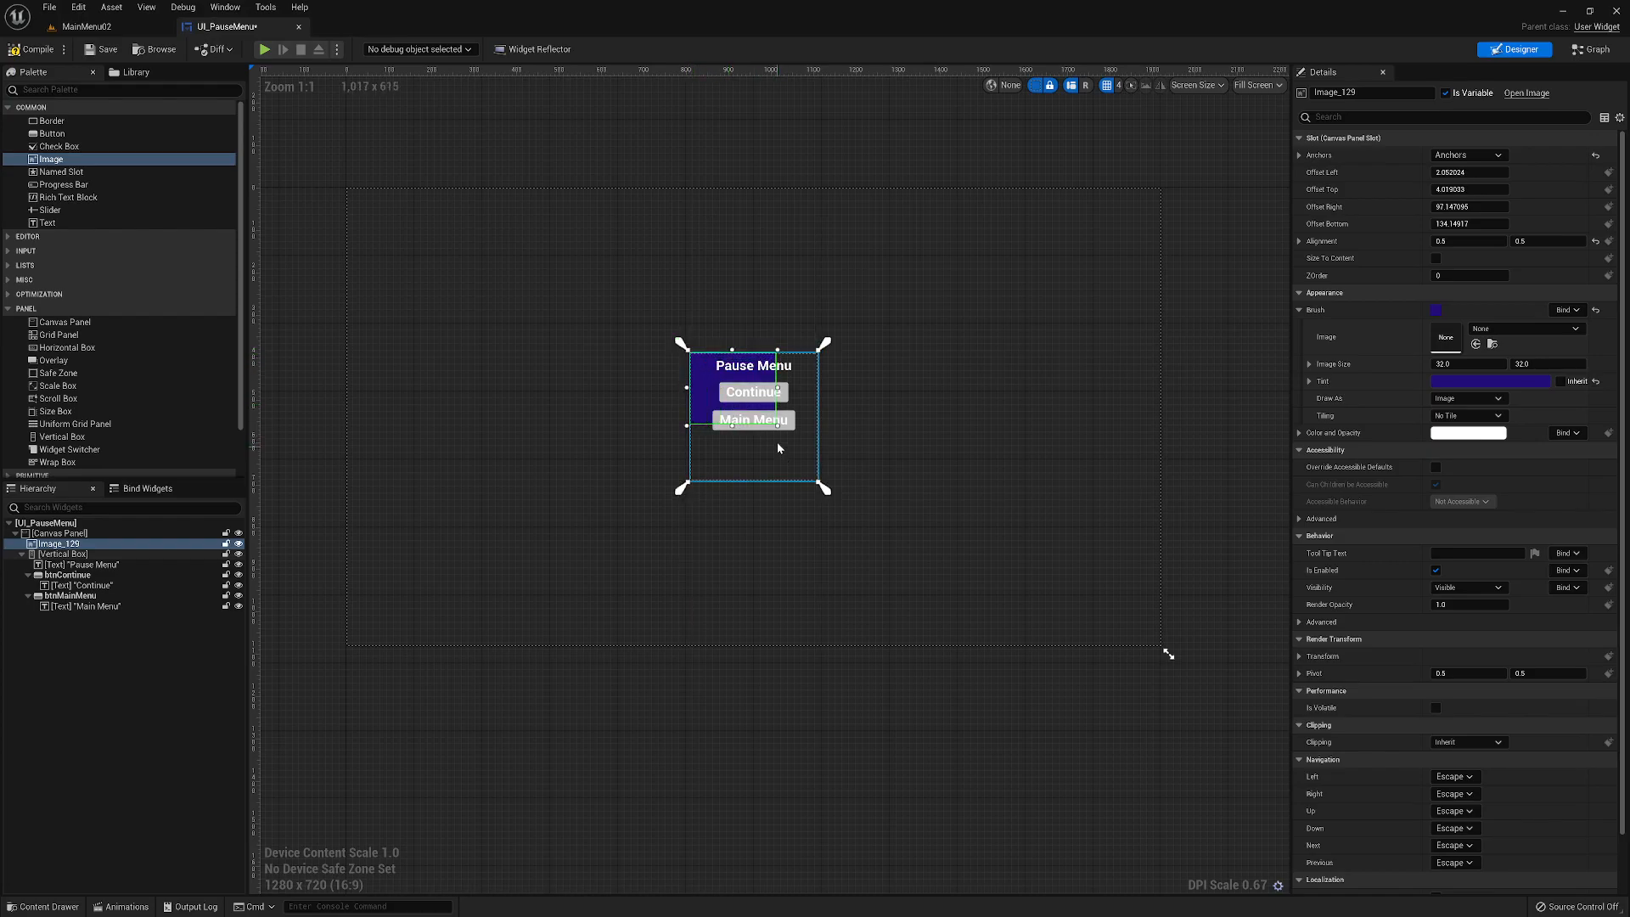
drag(778, 424, 819, 483)
click(921, 424)
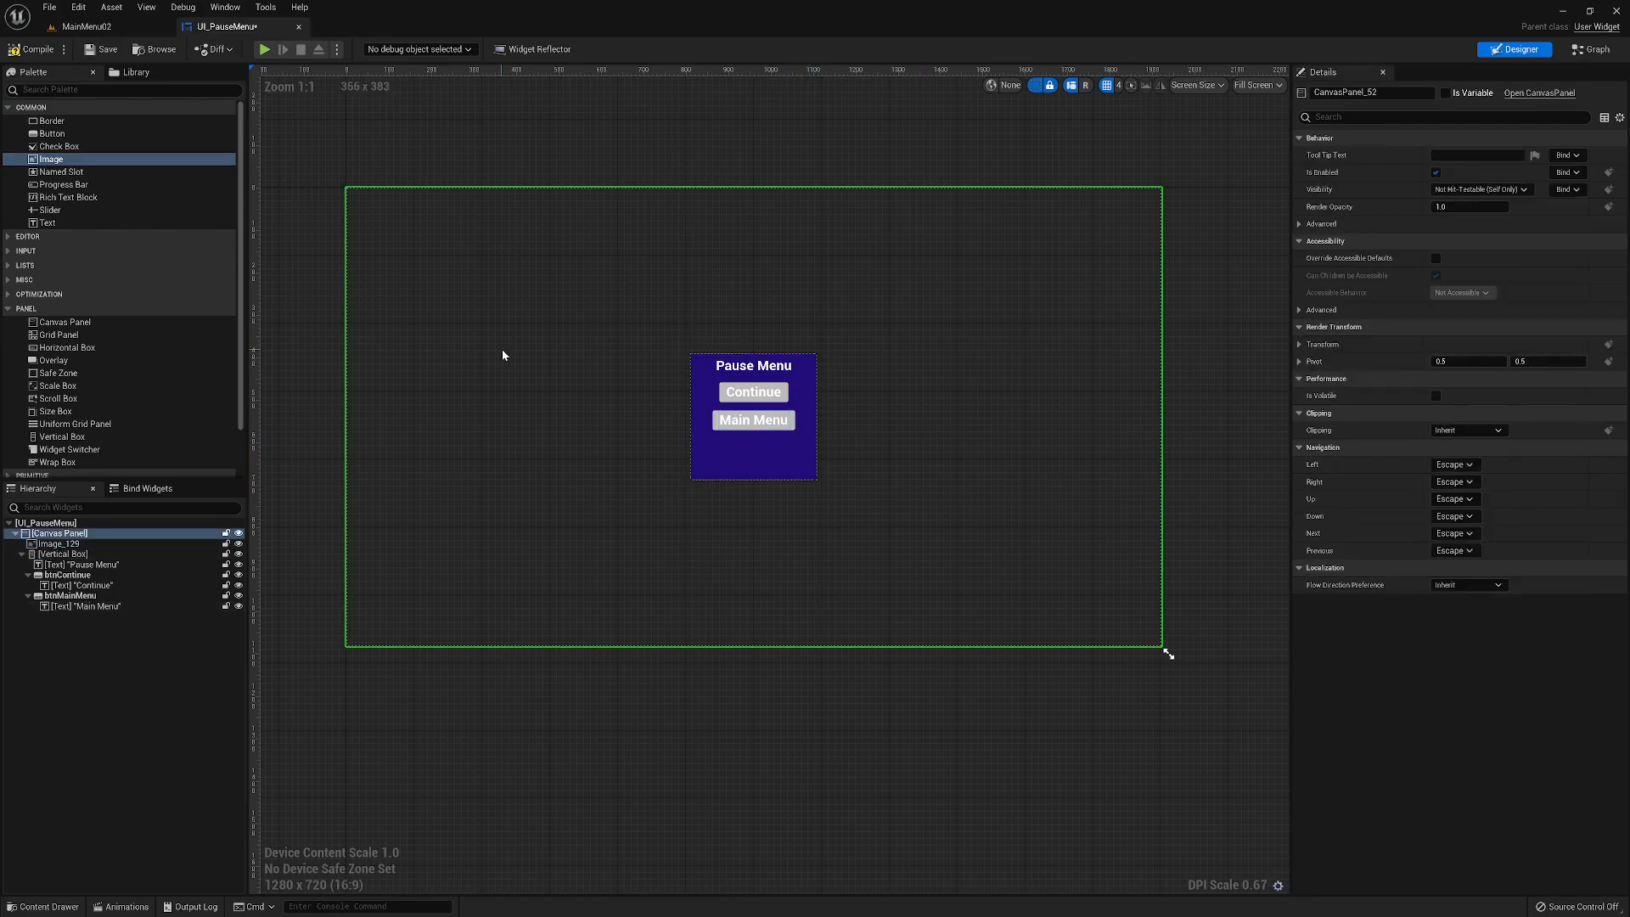
click(103, 50)
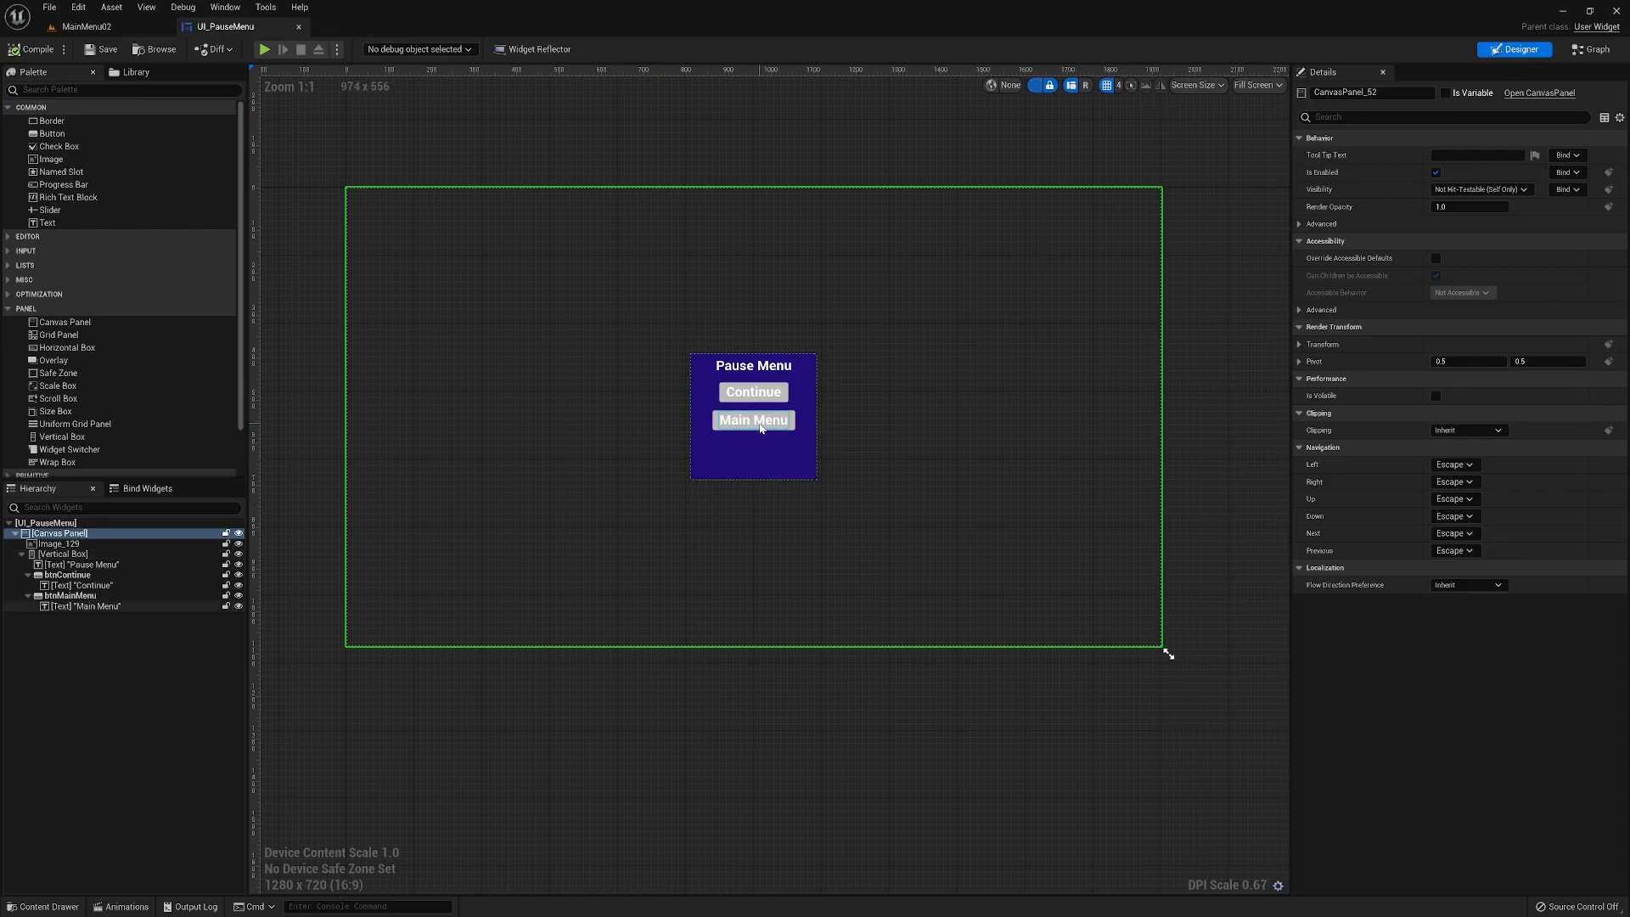
- Add an On Clicked event for btnMainMenu and connect it to an Open Level (by Object Reference) node
click(81, 595)
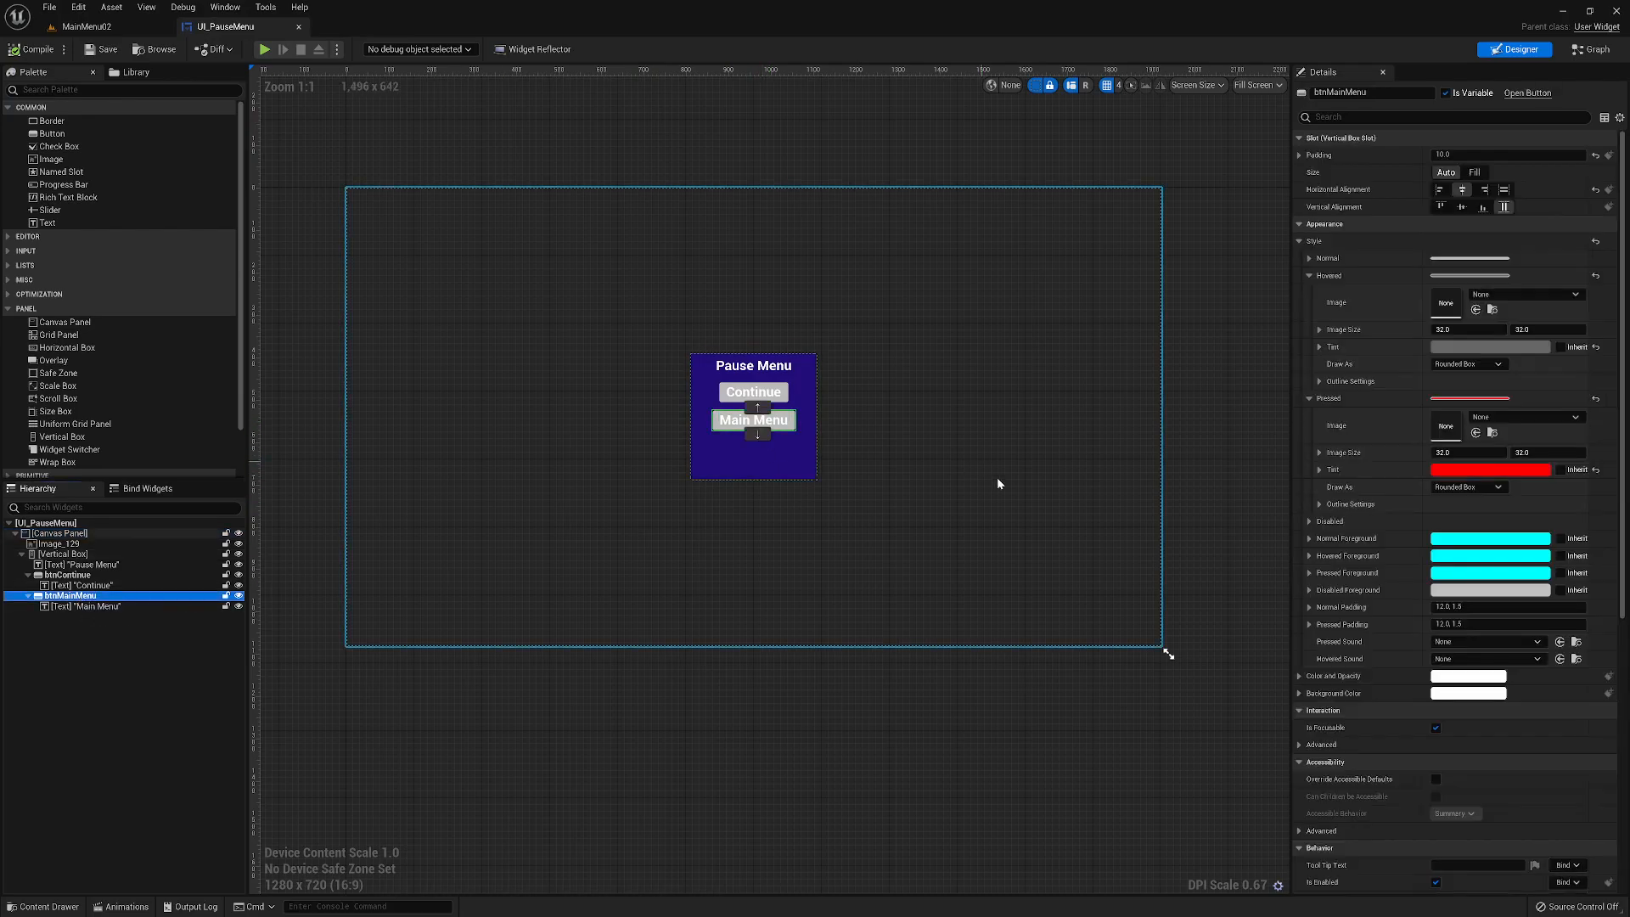
click(1299, 242)
scroll(1526, 777, down, 1)
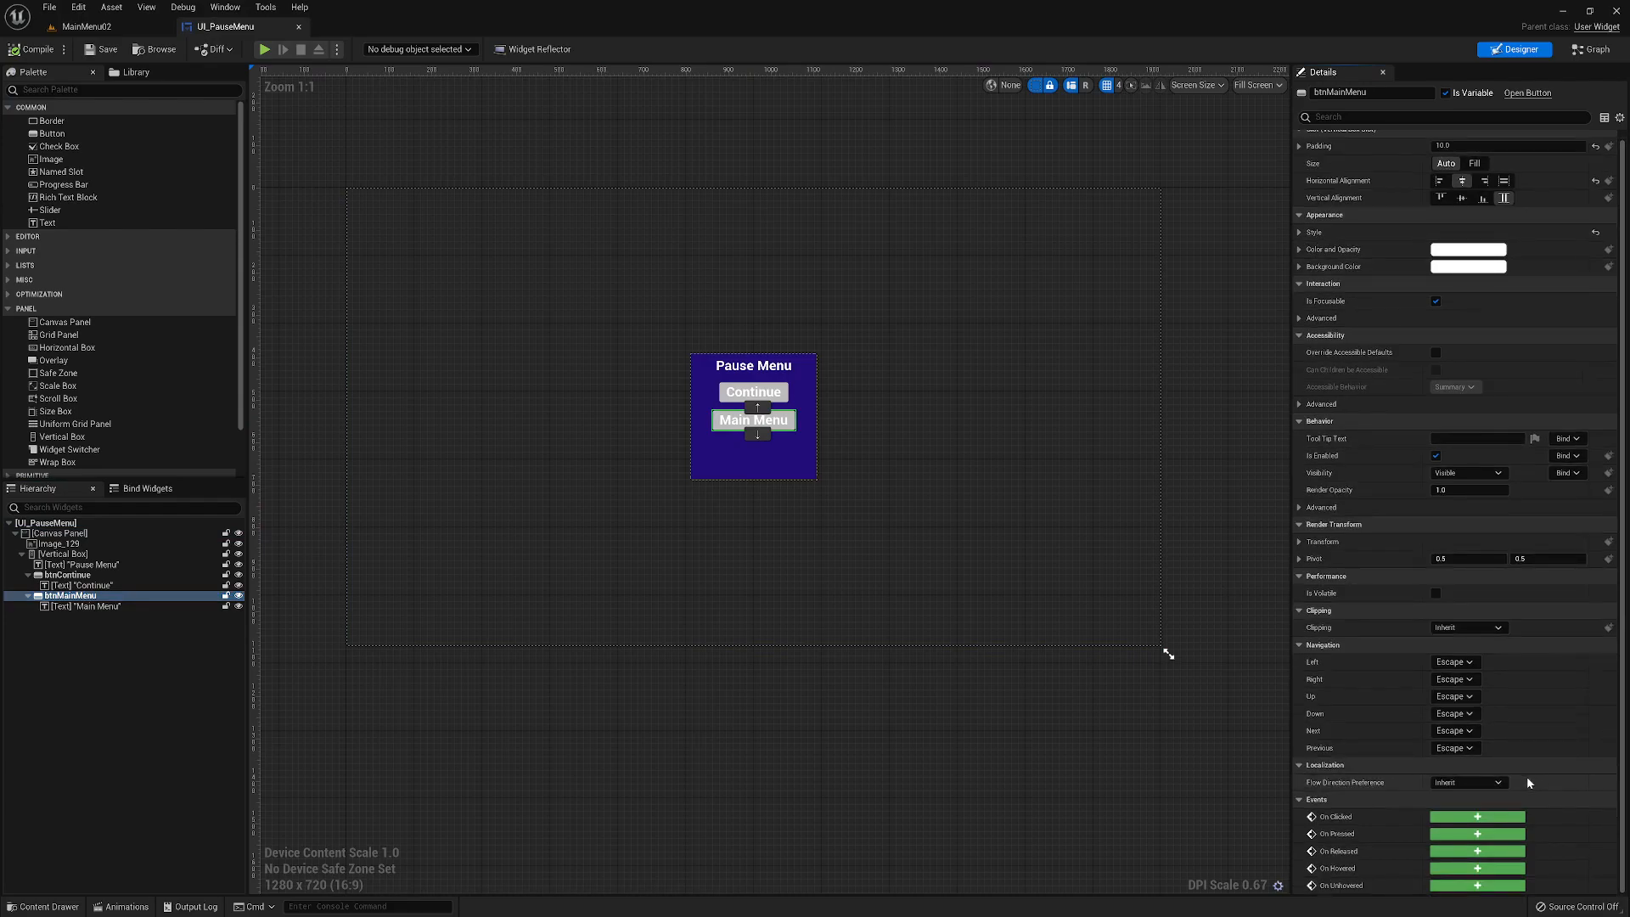
click(1477, 817)
right_drag(1259, 621, 734, 584)
drag(490, 447, 675, 421)
text(open l)
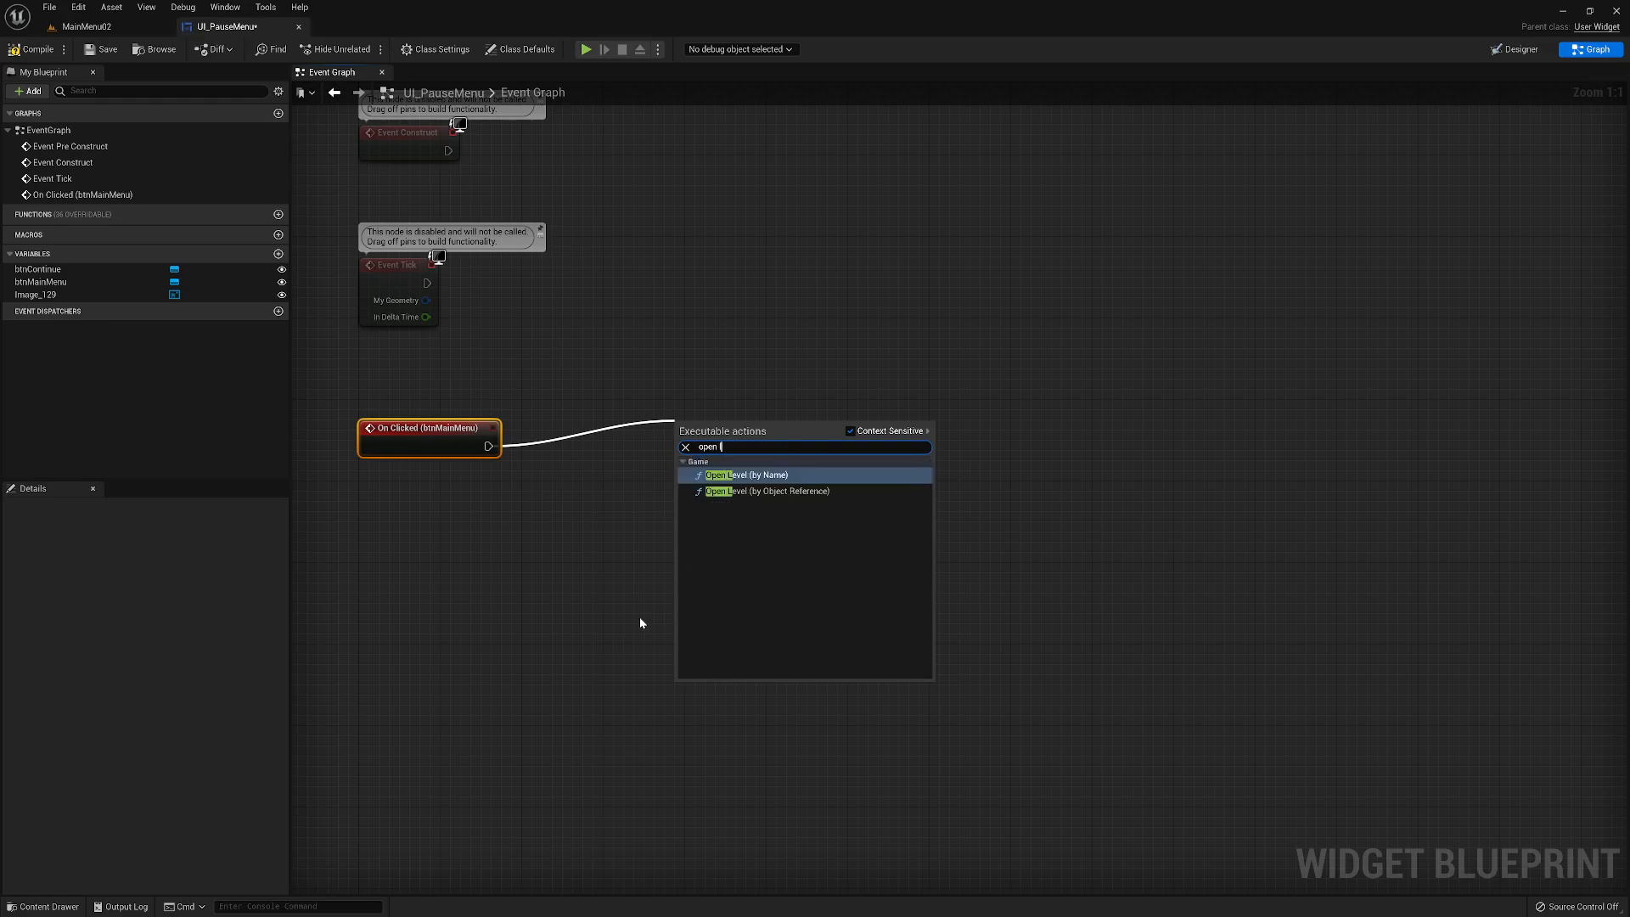
click(750, 492)
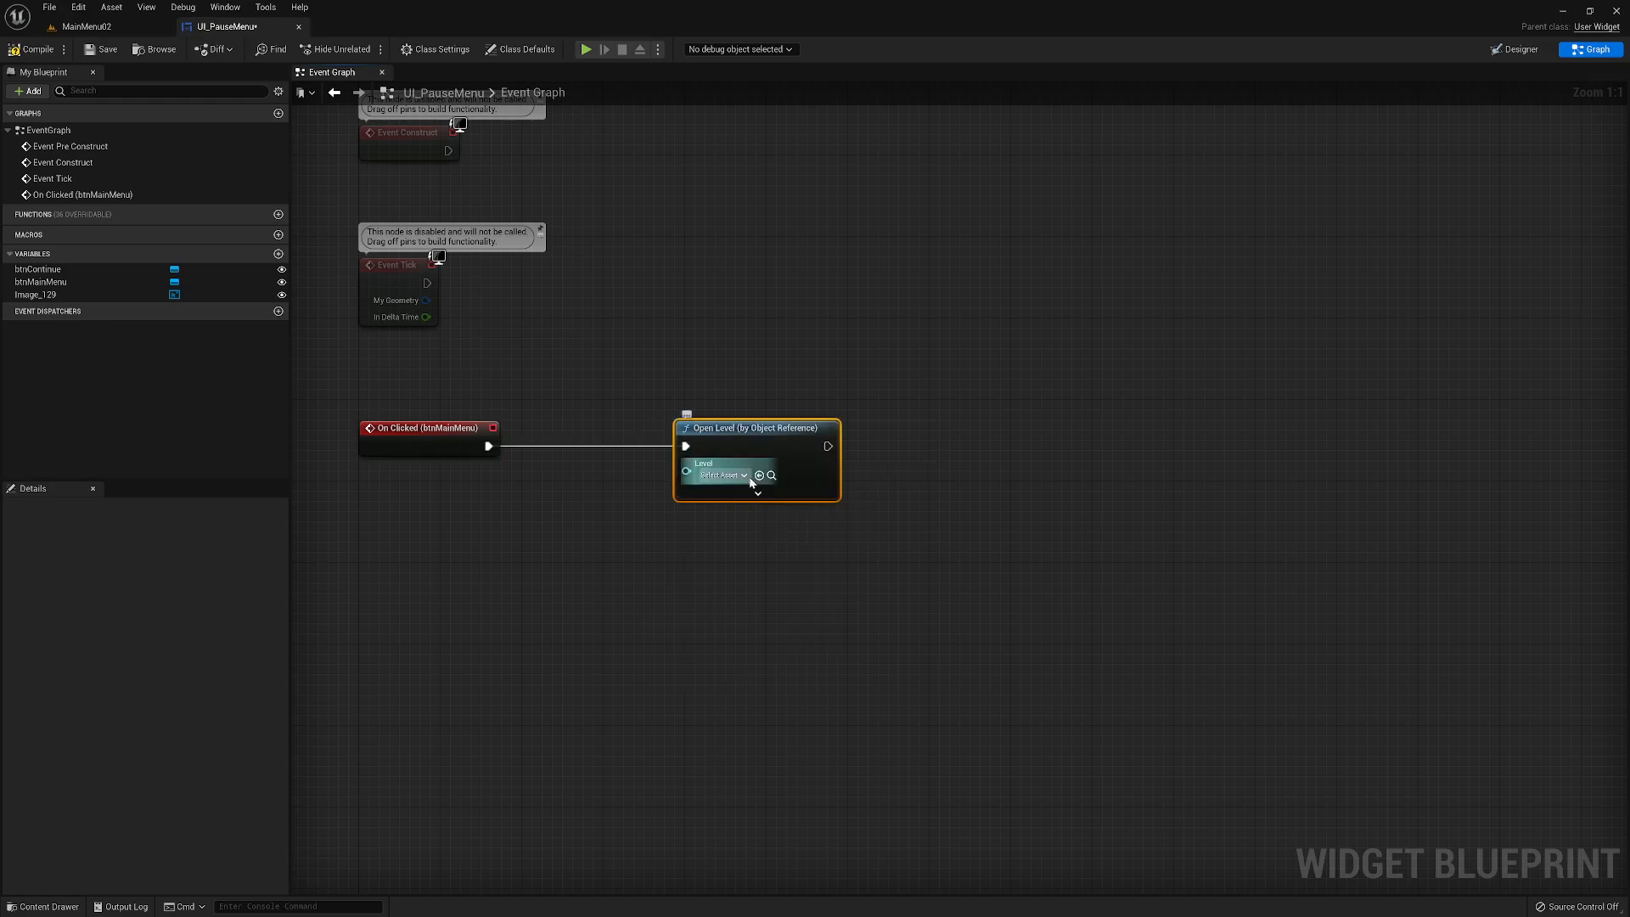
- Set the Open Level node's Level to MainMenu02
click(745, 476)
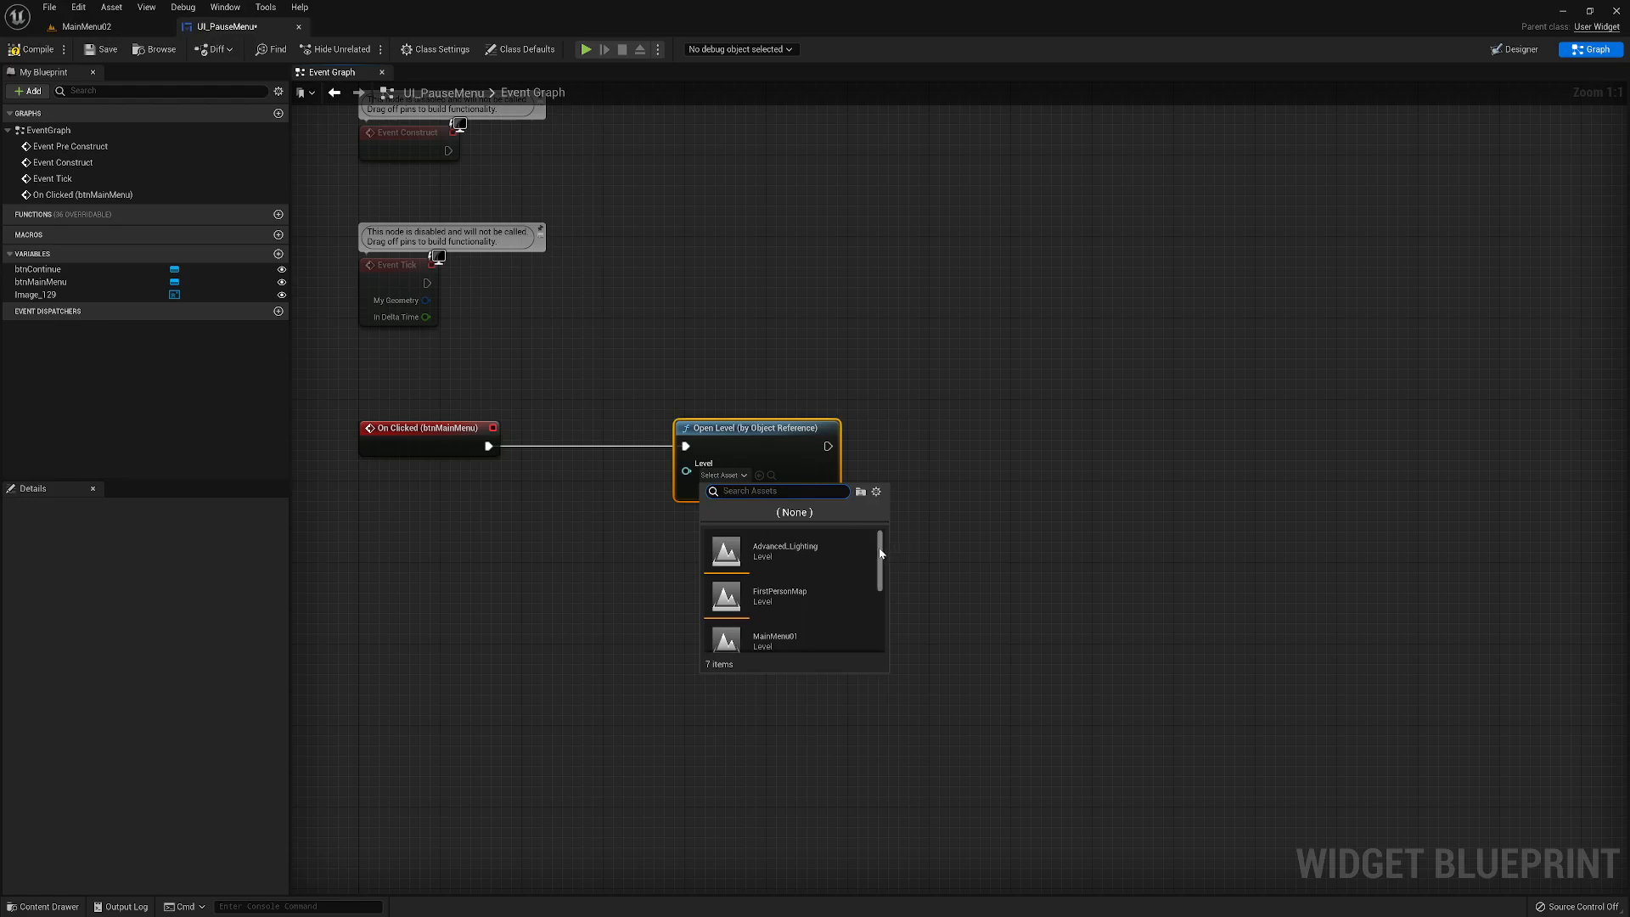
scroll(880, 554, down, 3)
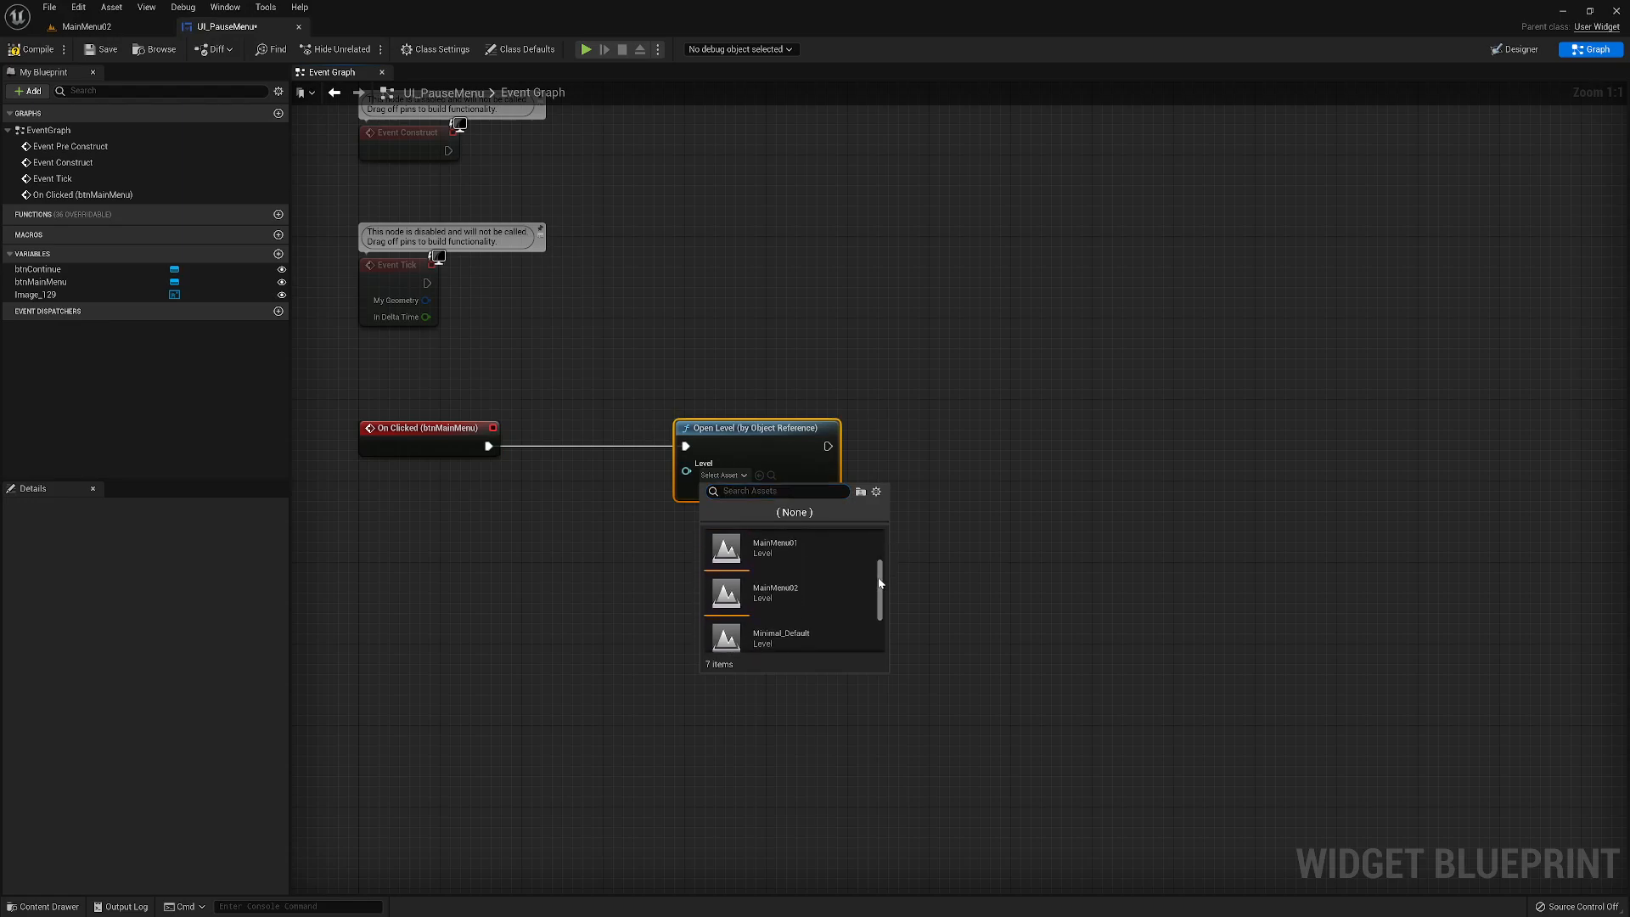
click(779, 594)
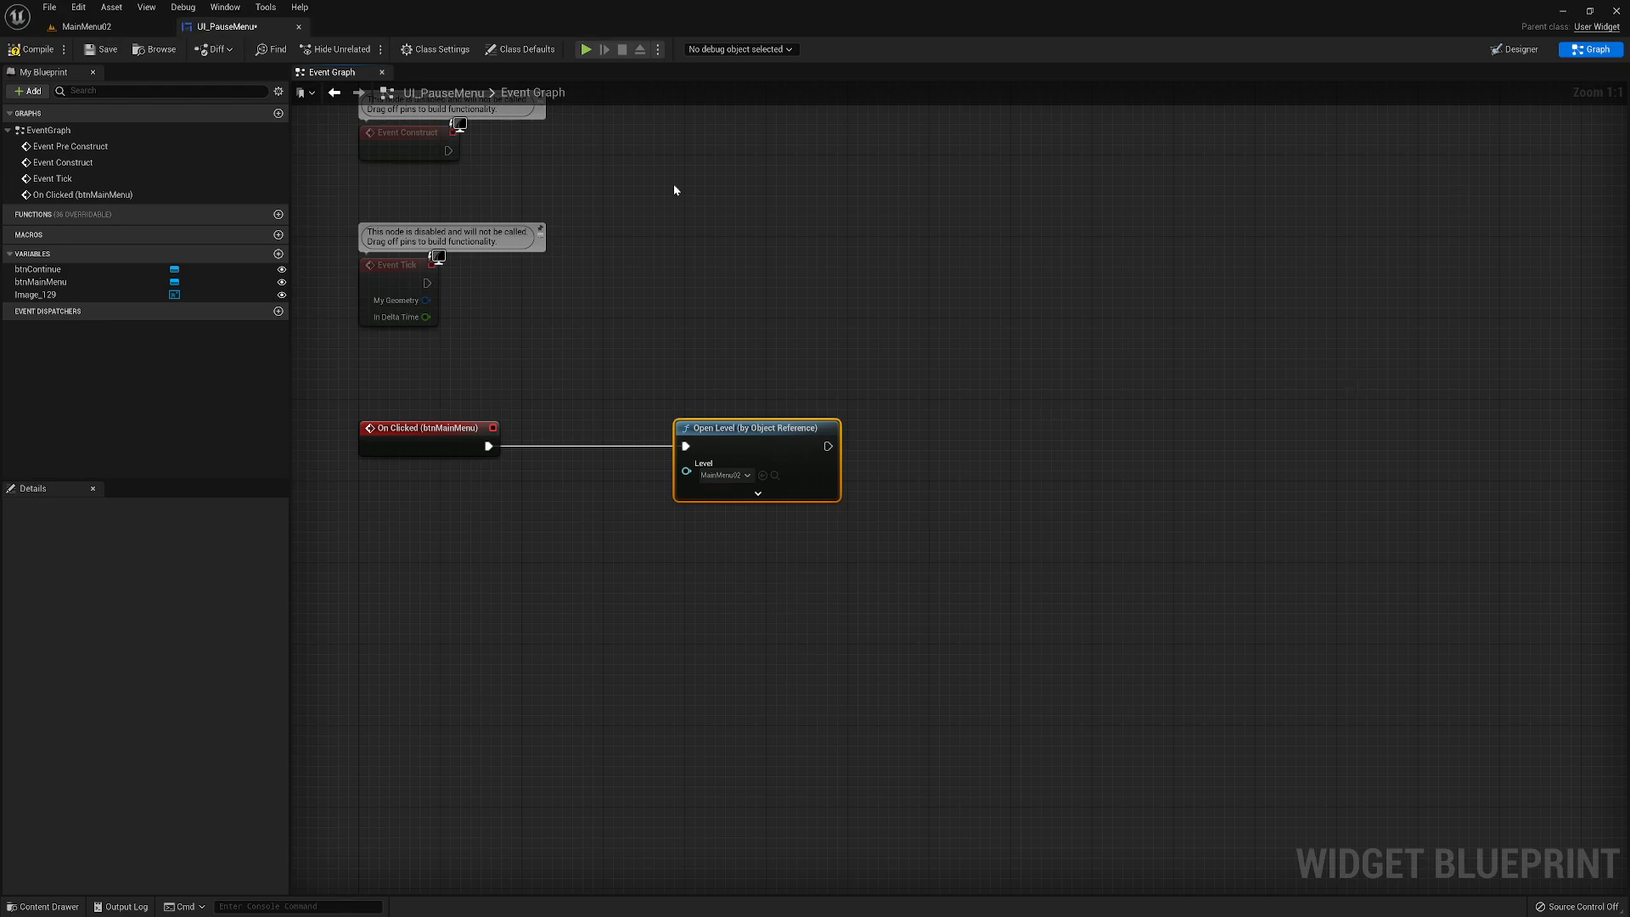
- Add an On Clicked event for btnContinue to the Event Graph
click(1519, 50)
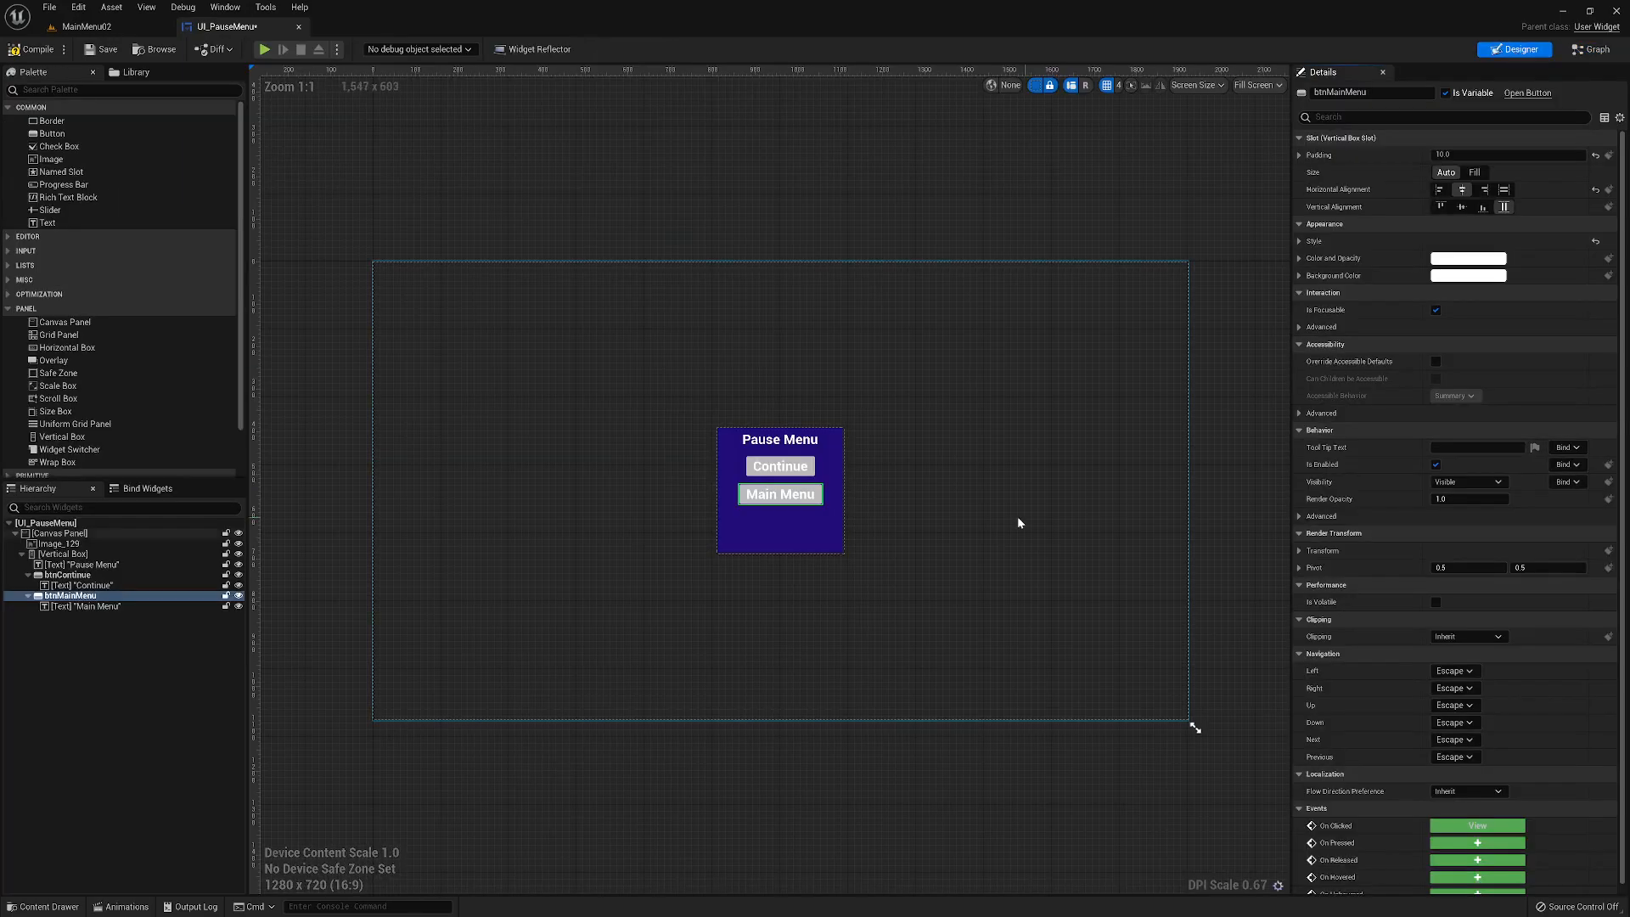
click(76, 574)
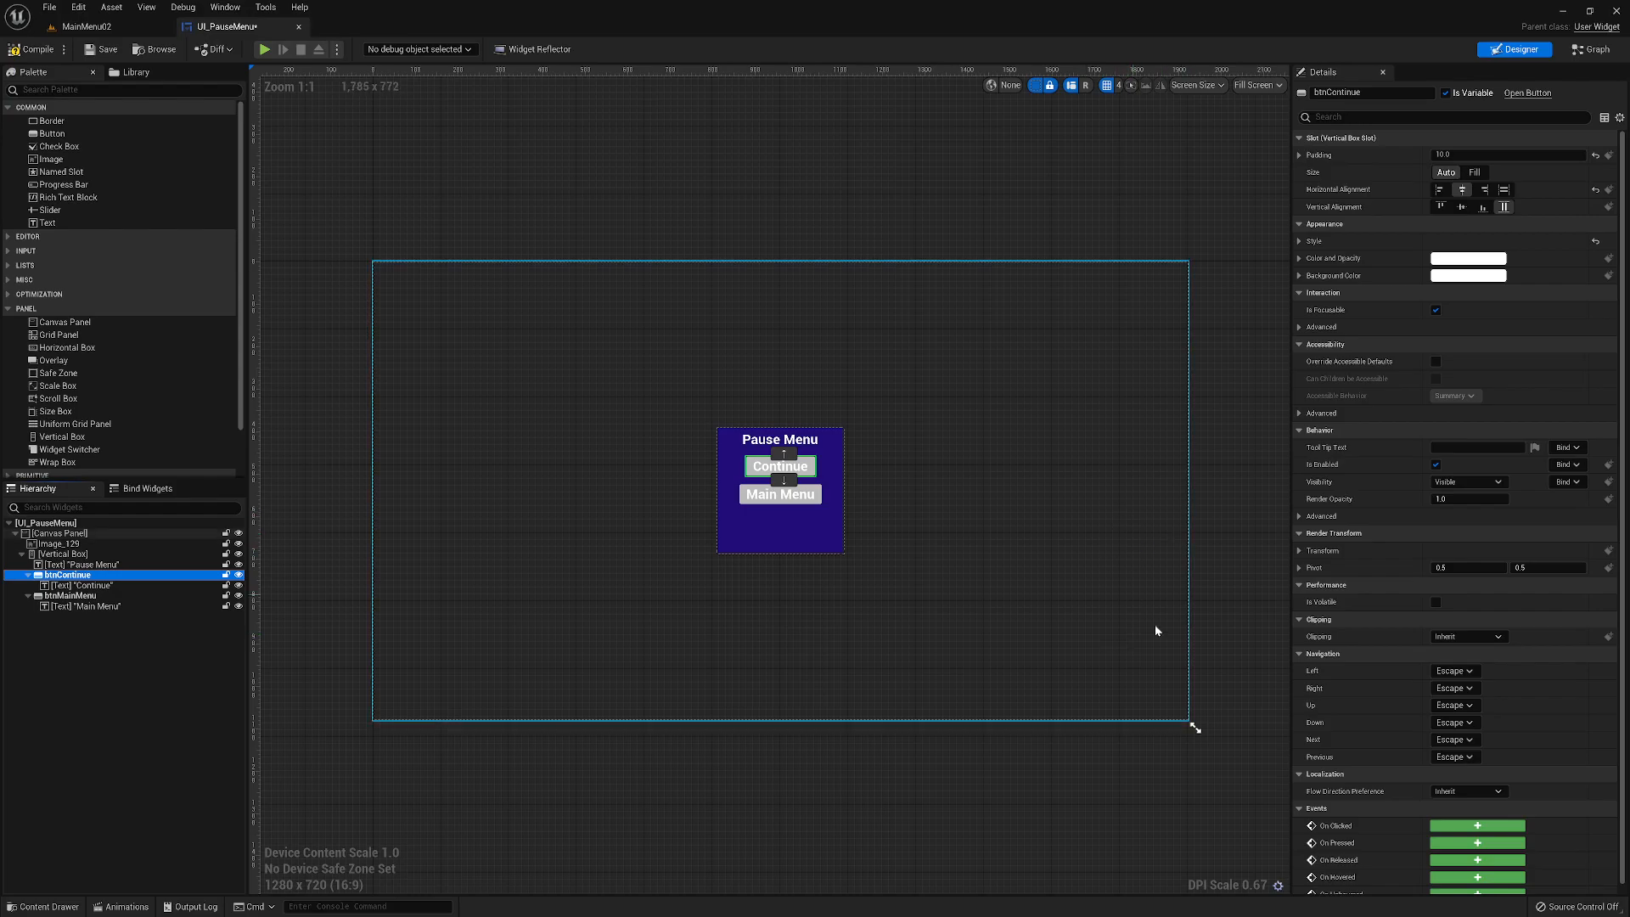
click(1477, 826)
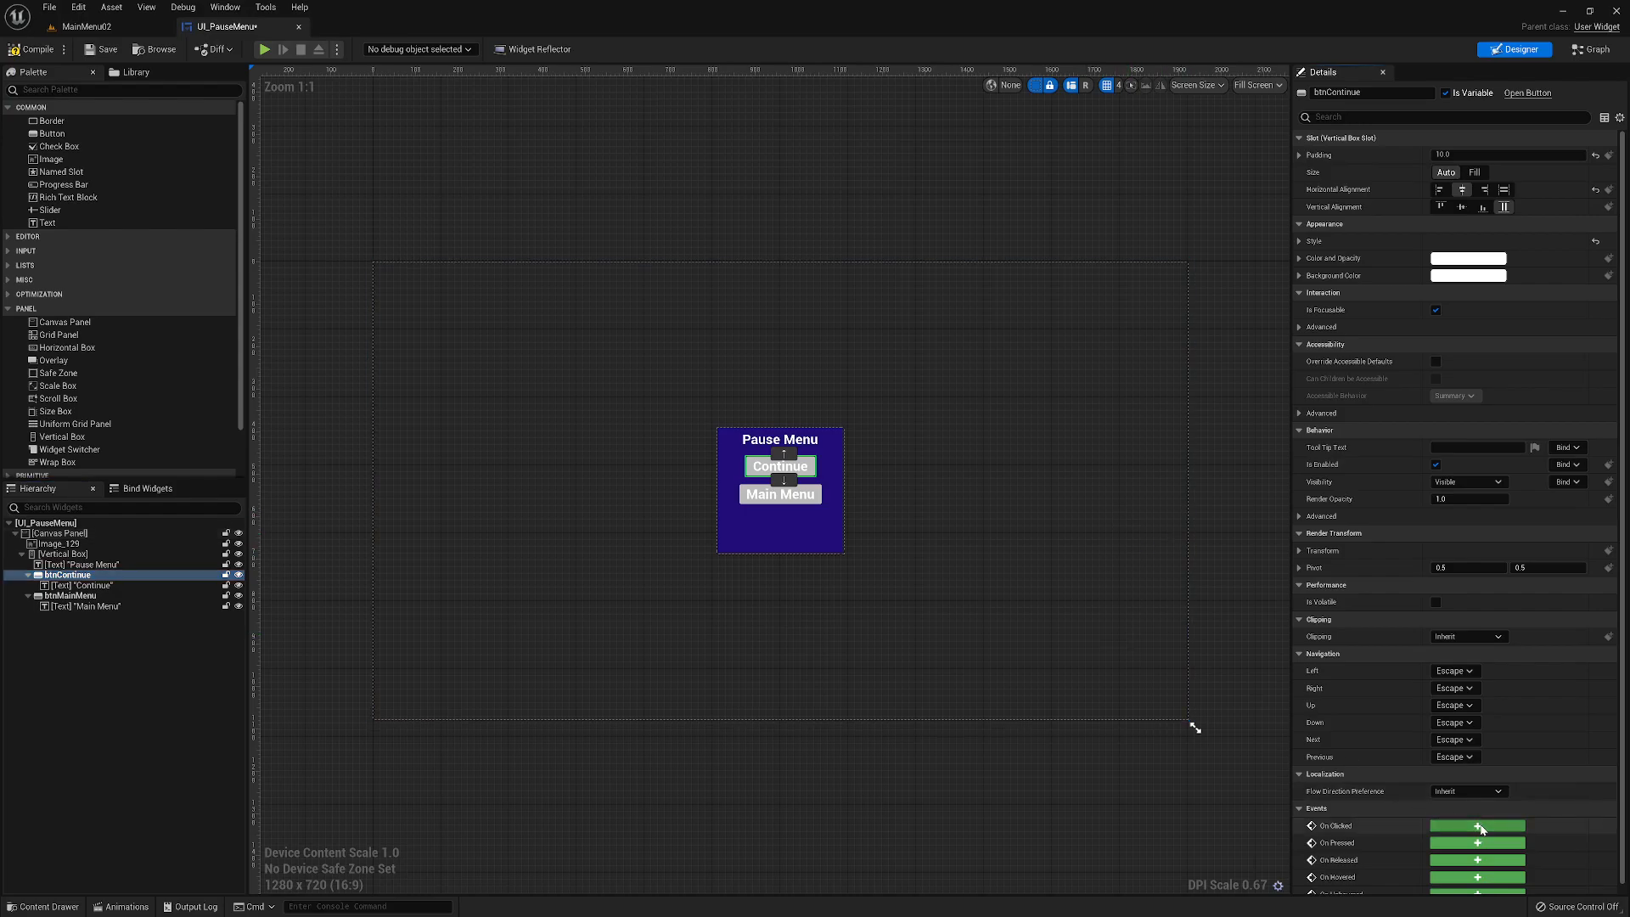
right_drag(899, 633, 758, 571)
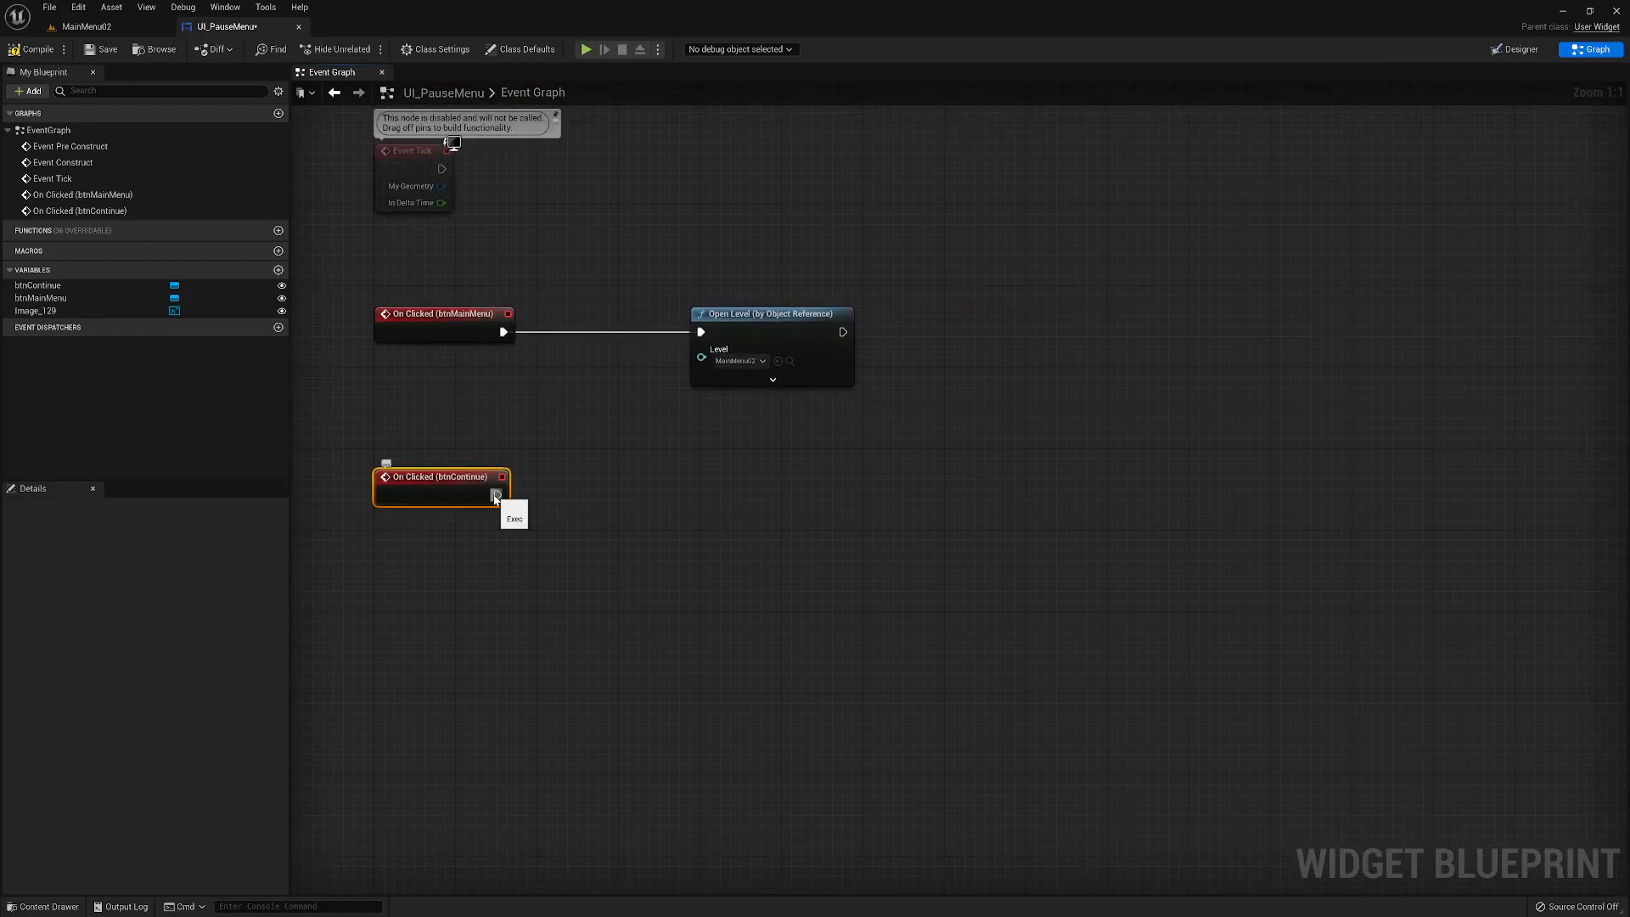
drag(494, 495, 697, 494)
text(un)
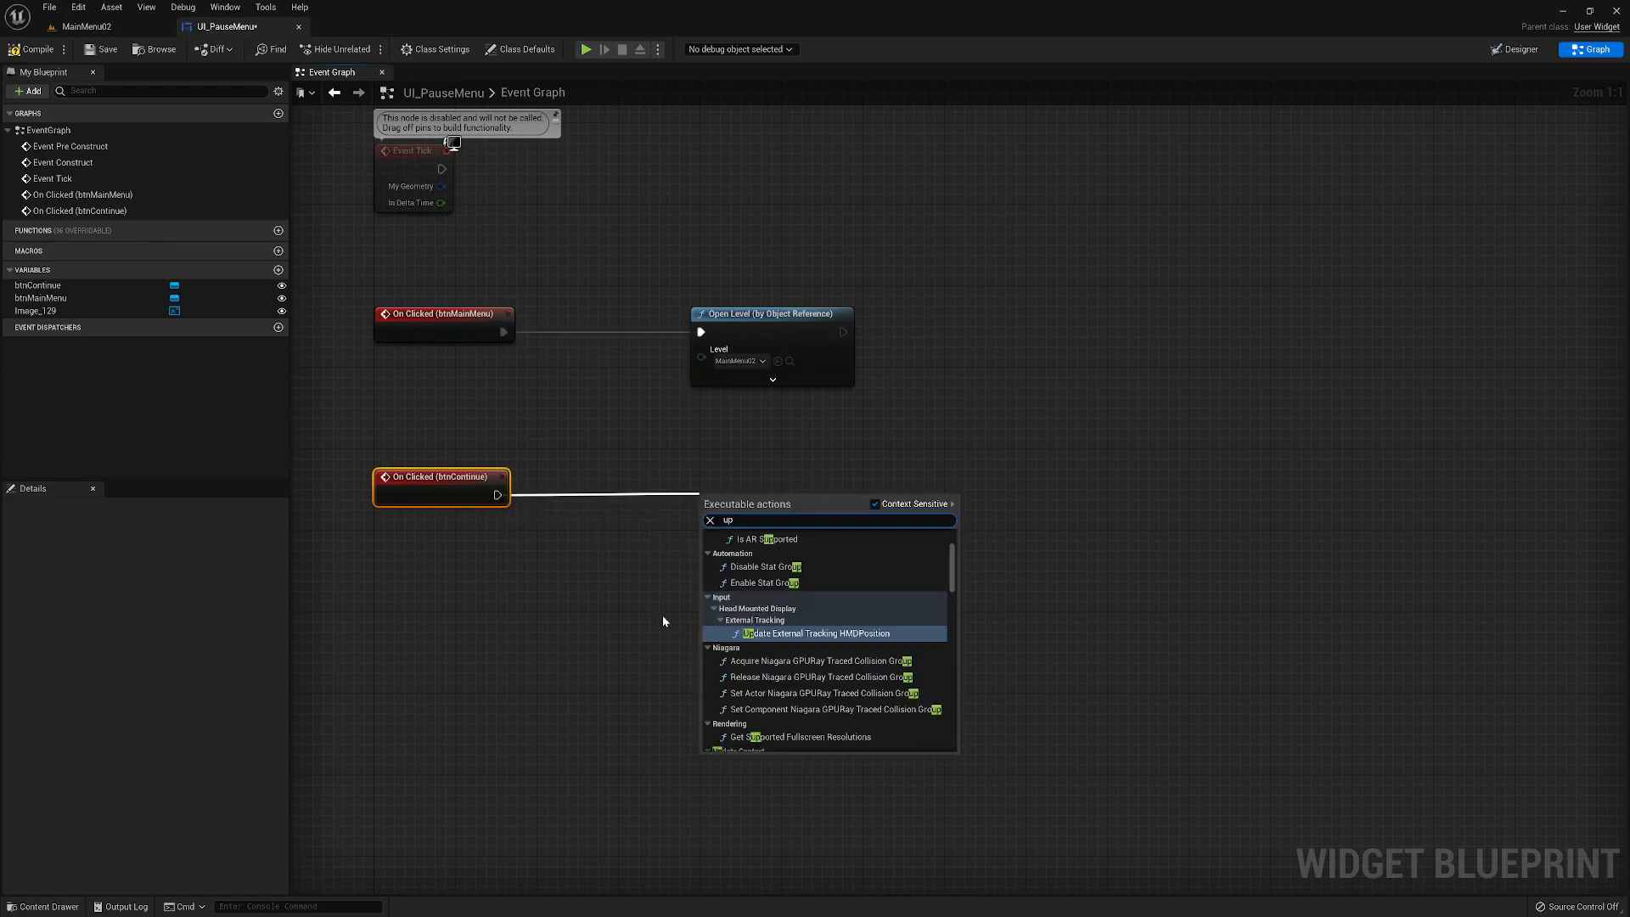
text(pa)
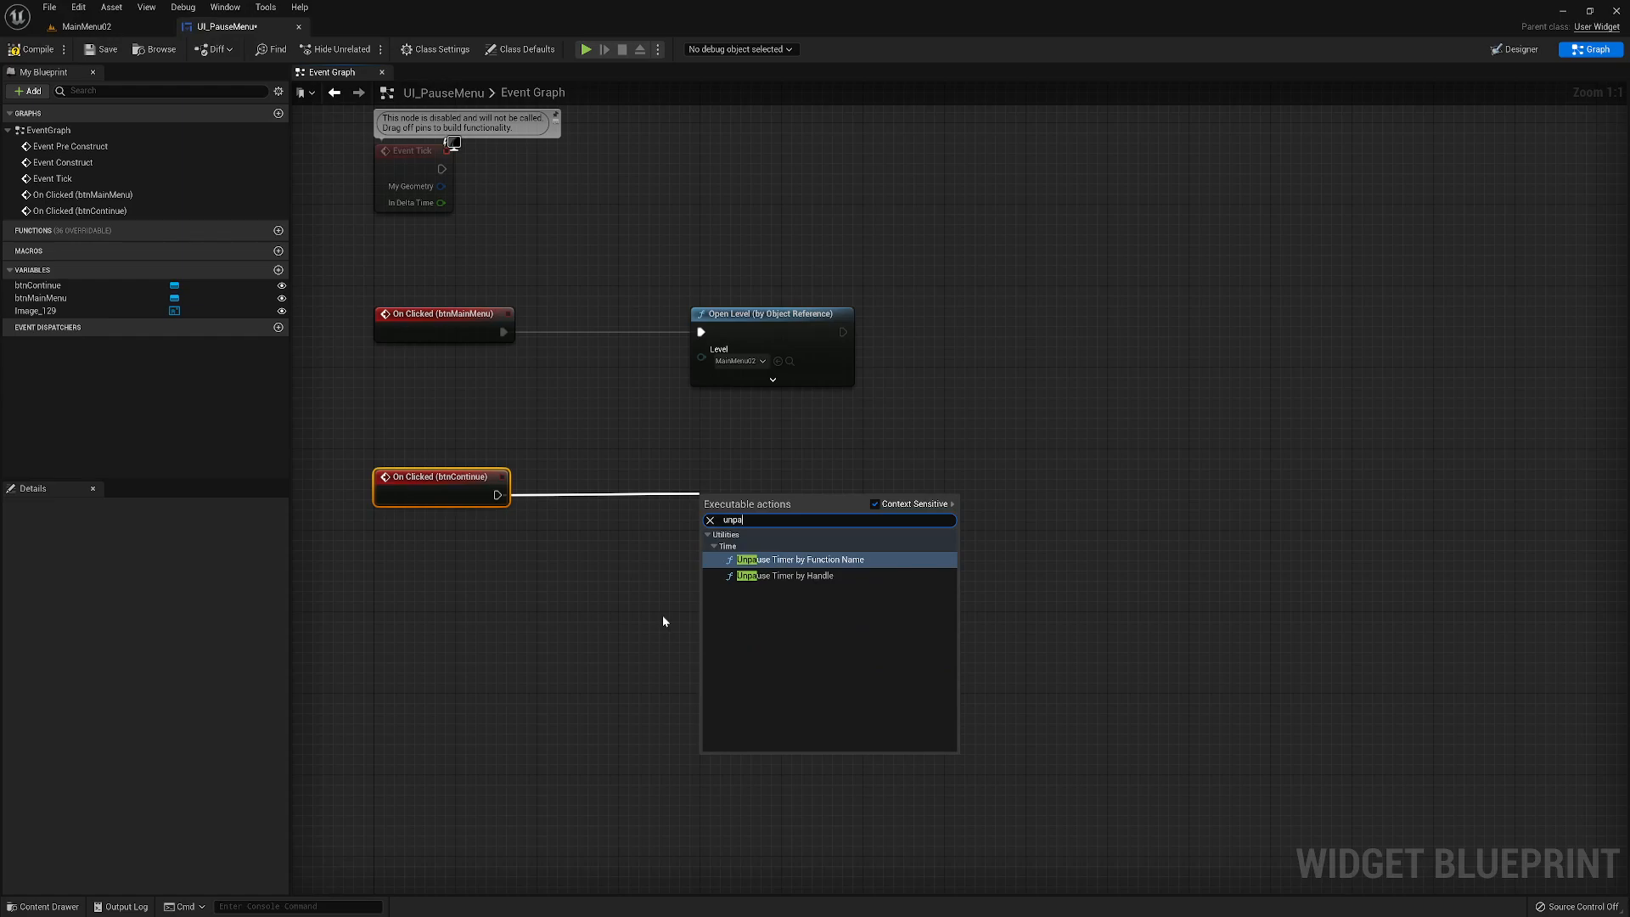
click(588, 580)
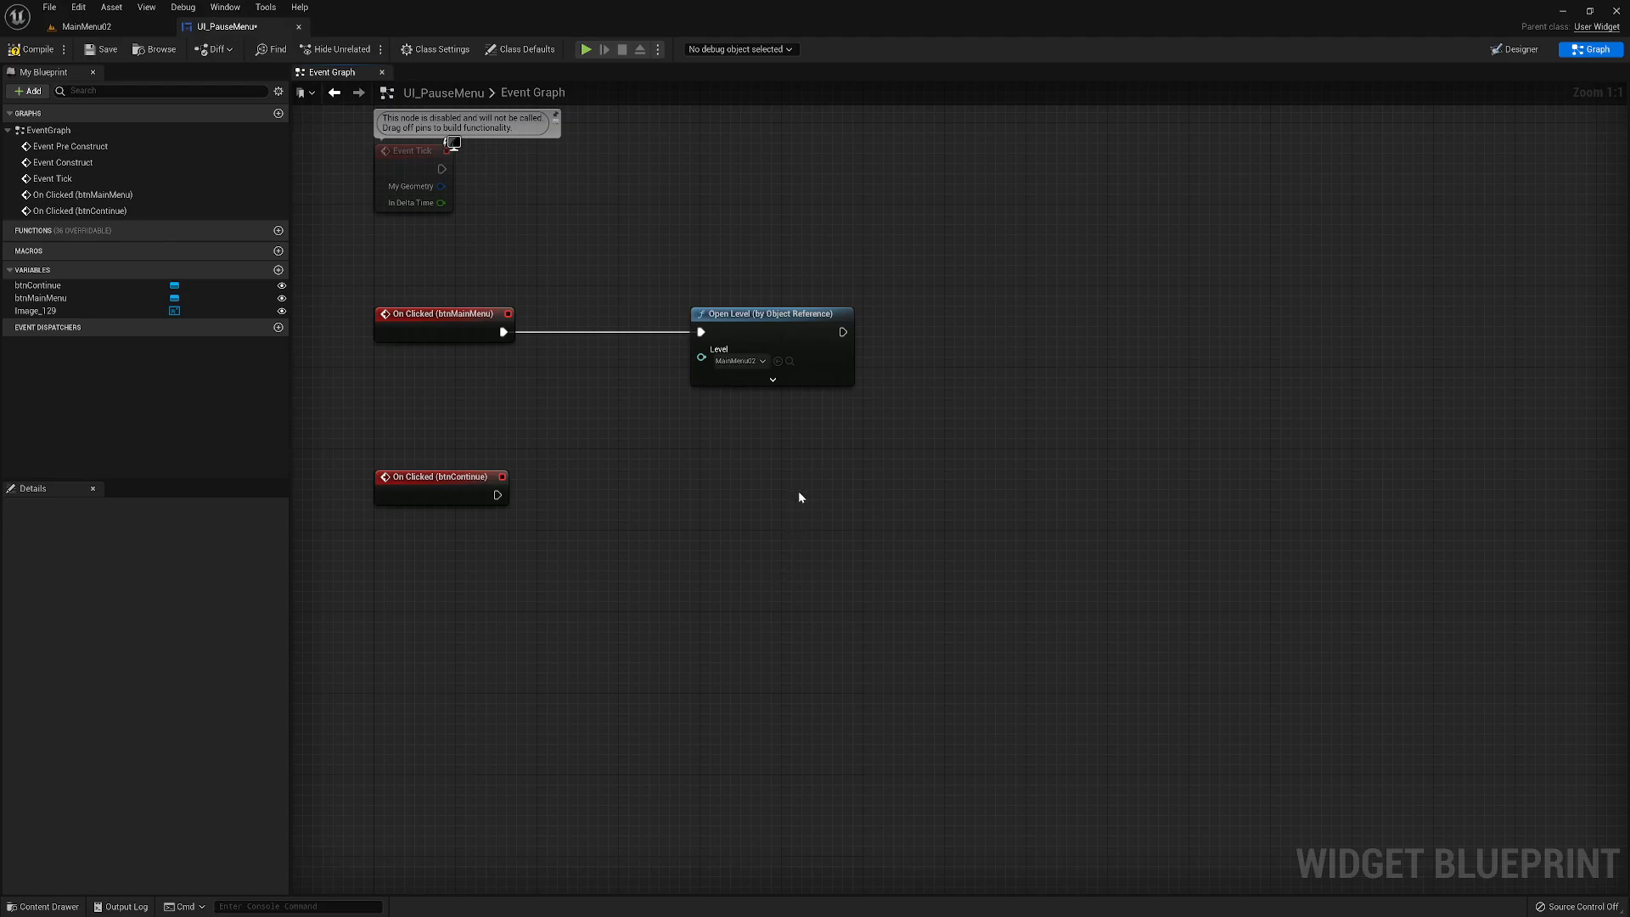
- Delete the unused Event Tick node from the graph, then compile and save the widget
right_drag(794, 500, 922, 750)
drag(463, 382, 863, 530)
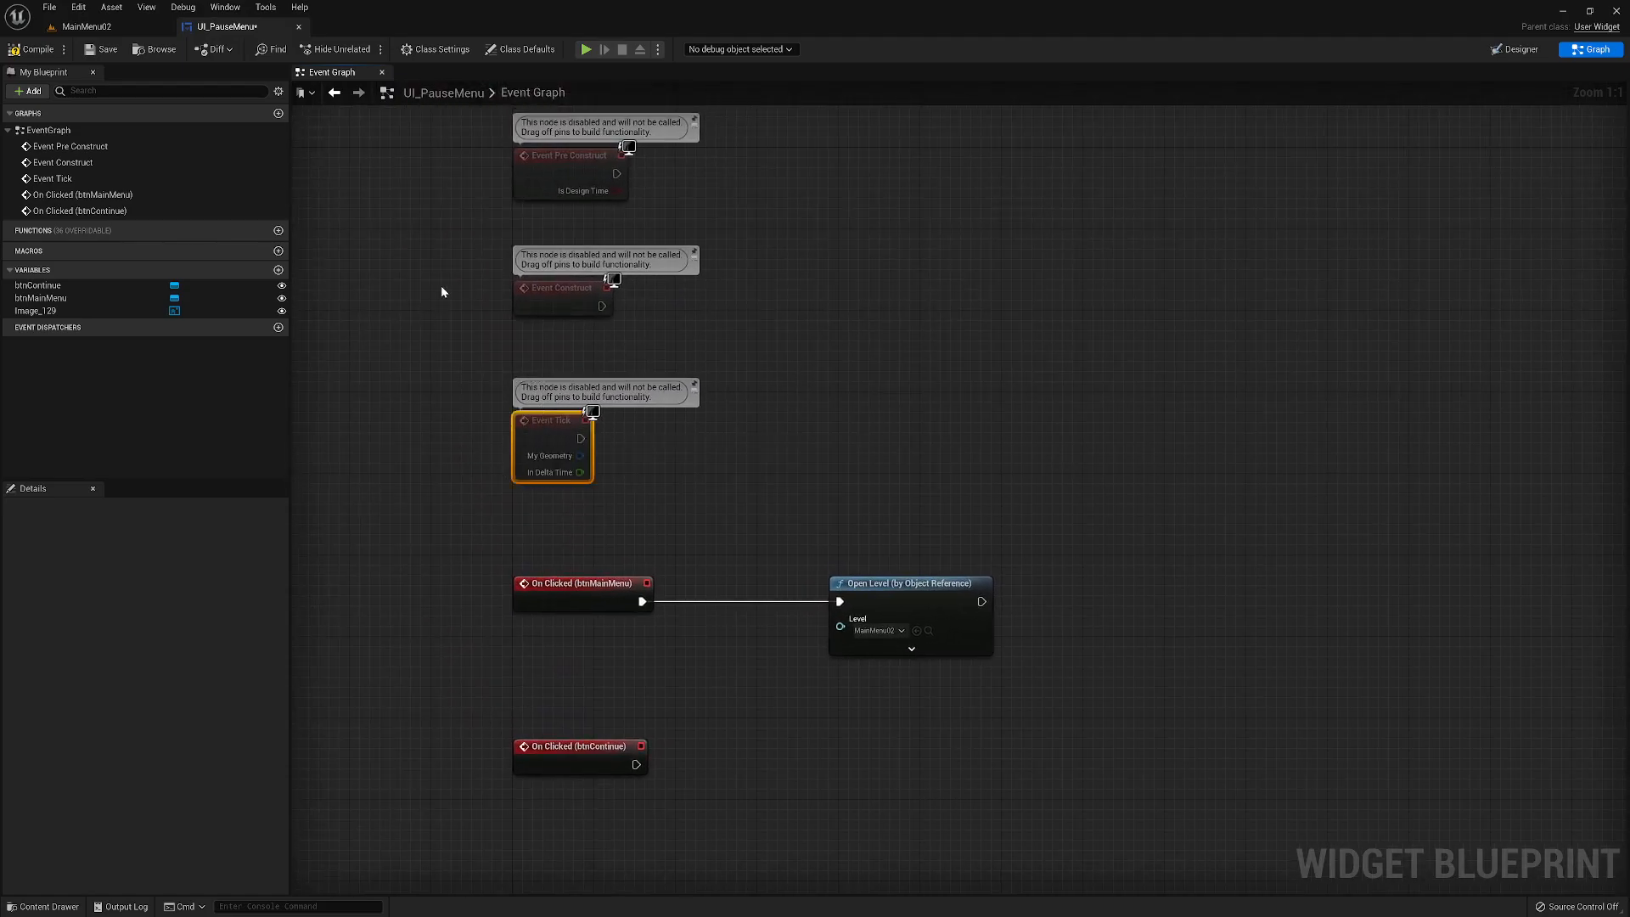
key(Delete)
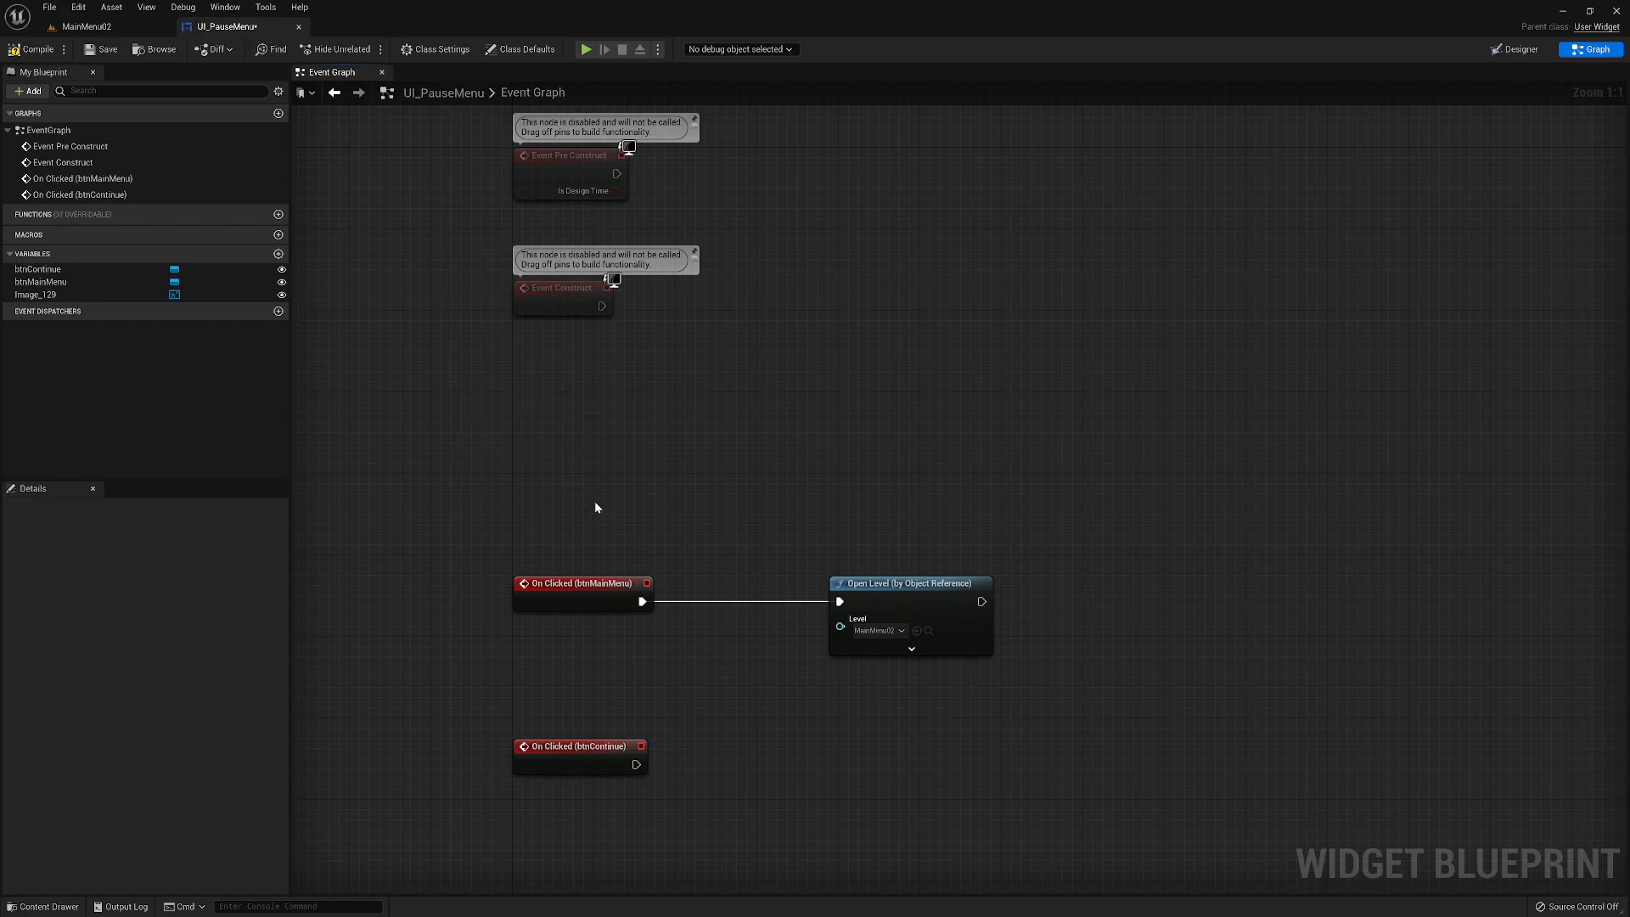
right_drag(627, 418, 618, 474)
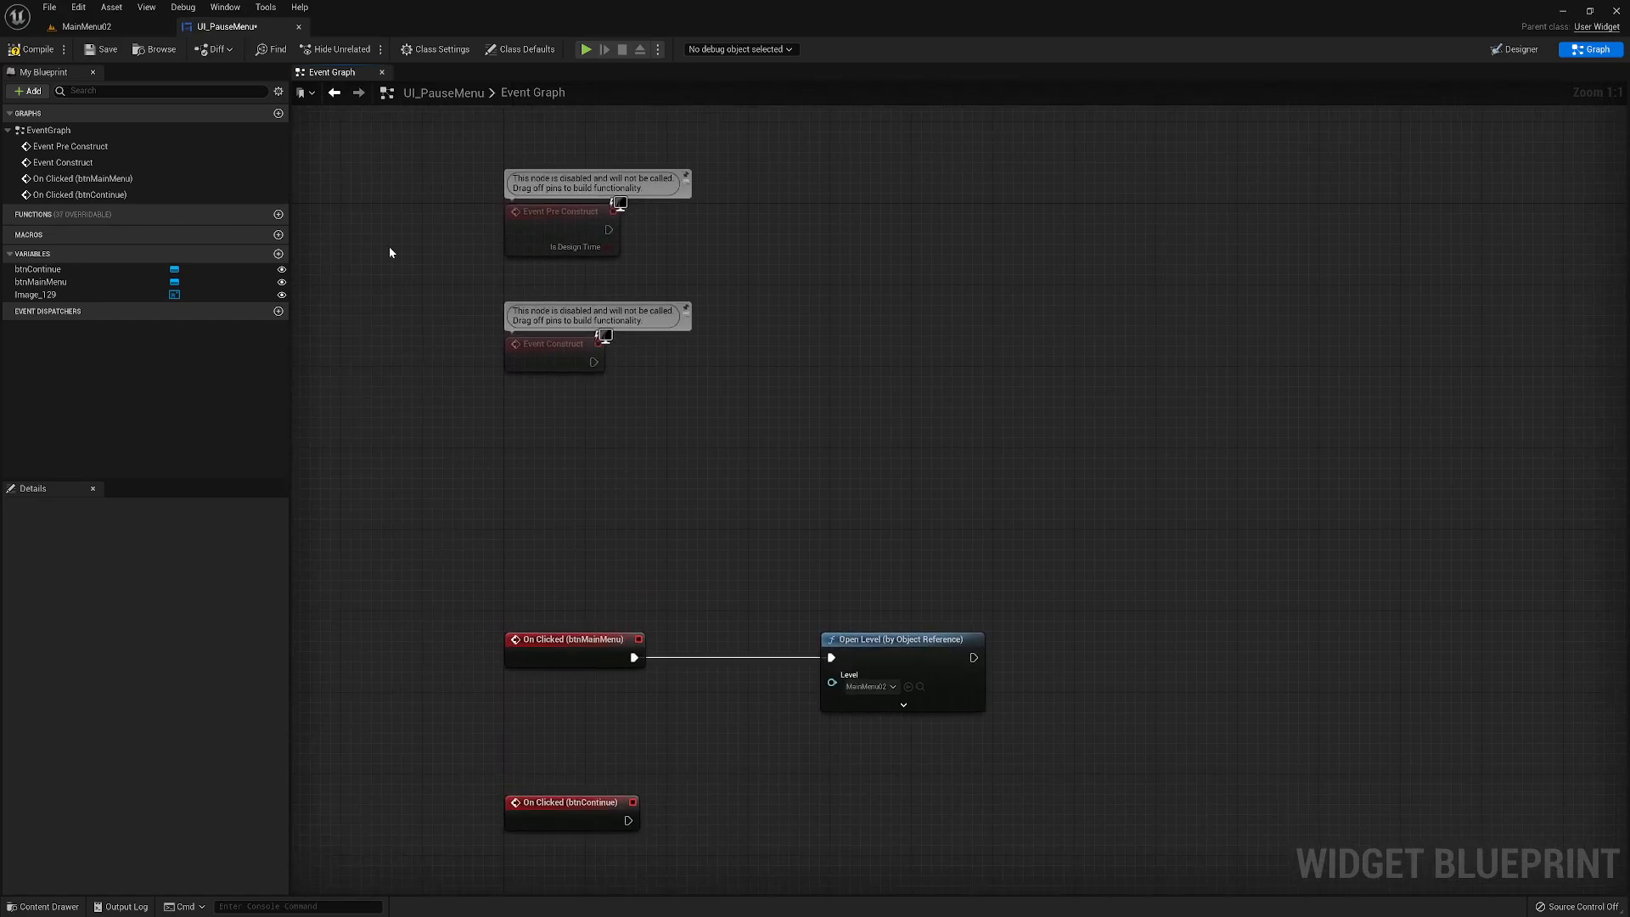
click(31, 50)
click(102, 49)
- Connect On Clicked (btnContinue) to a Print String node reading Unpause Pressed!!! and align the node with the event
right_drag(796, 476, 740, 300)
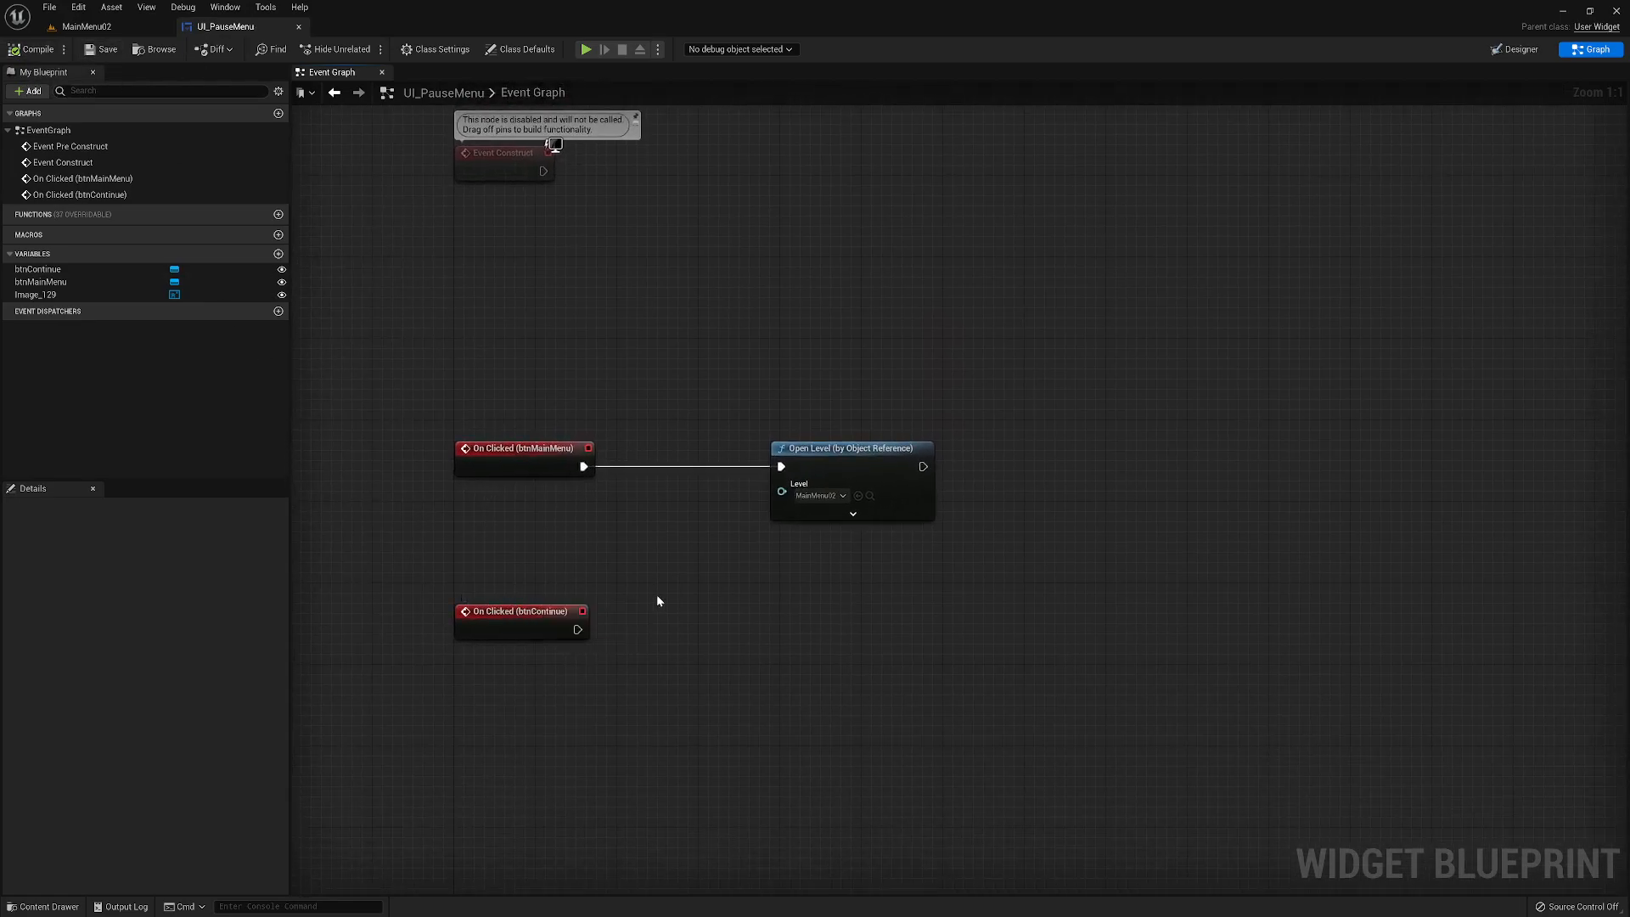
drag(577, 630, 832, 652)
text(print)
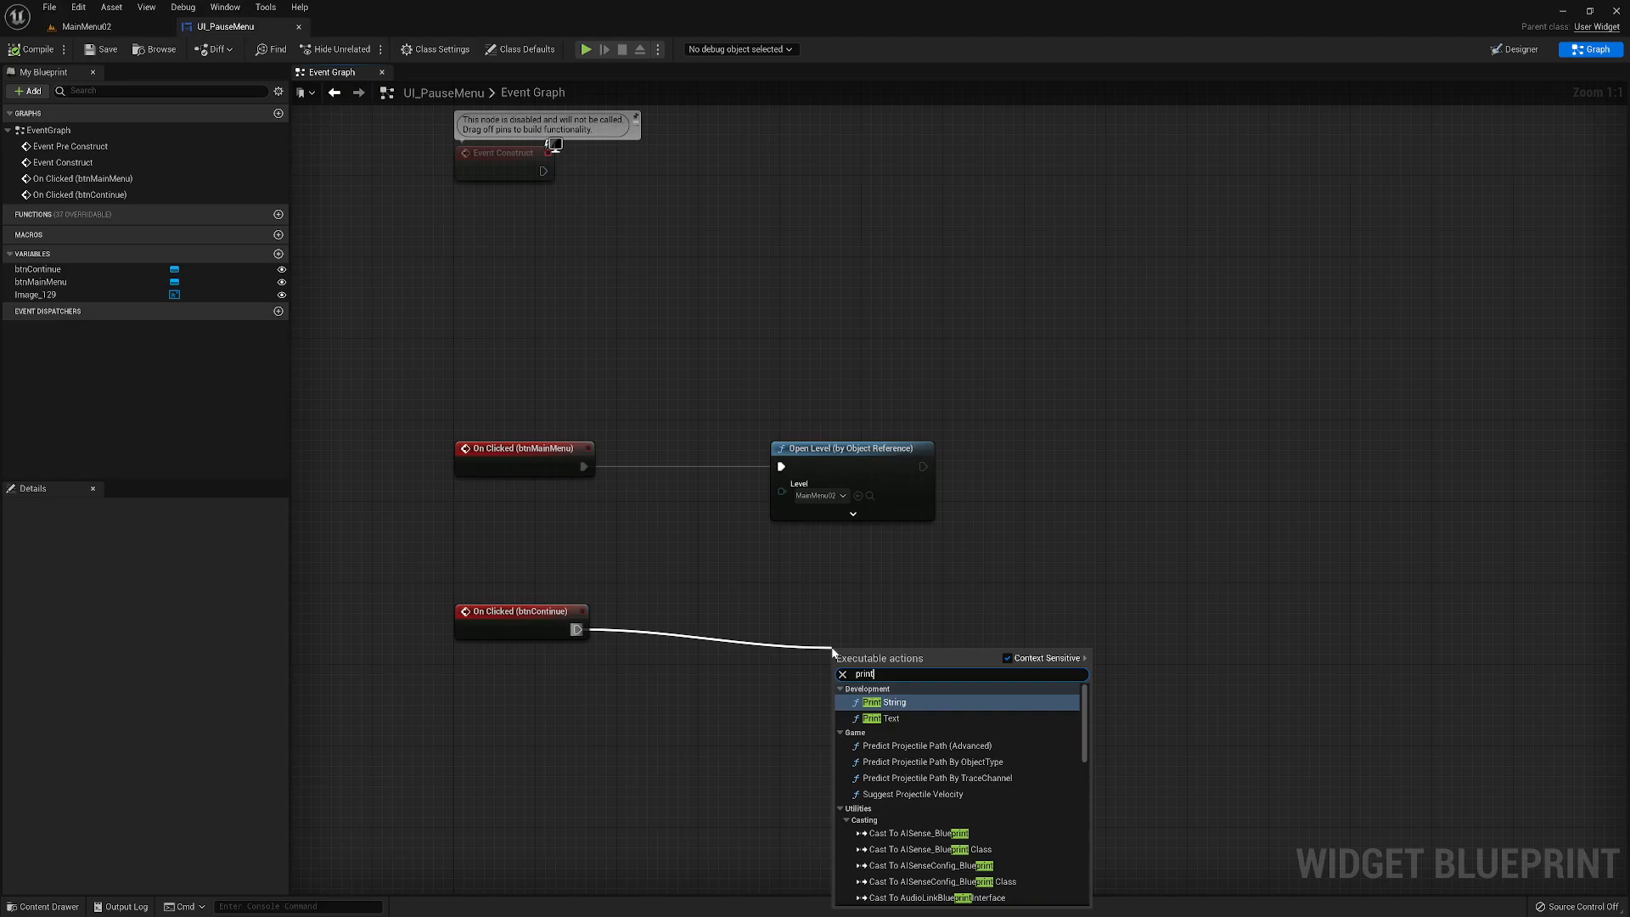
key(Return)
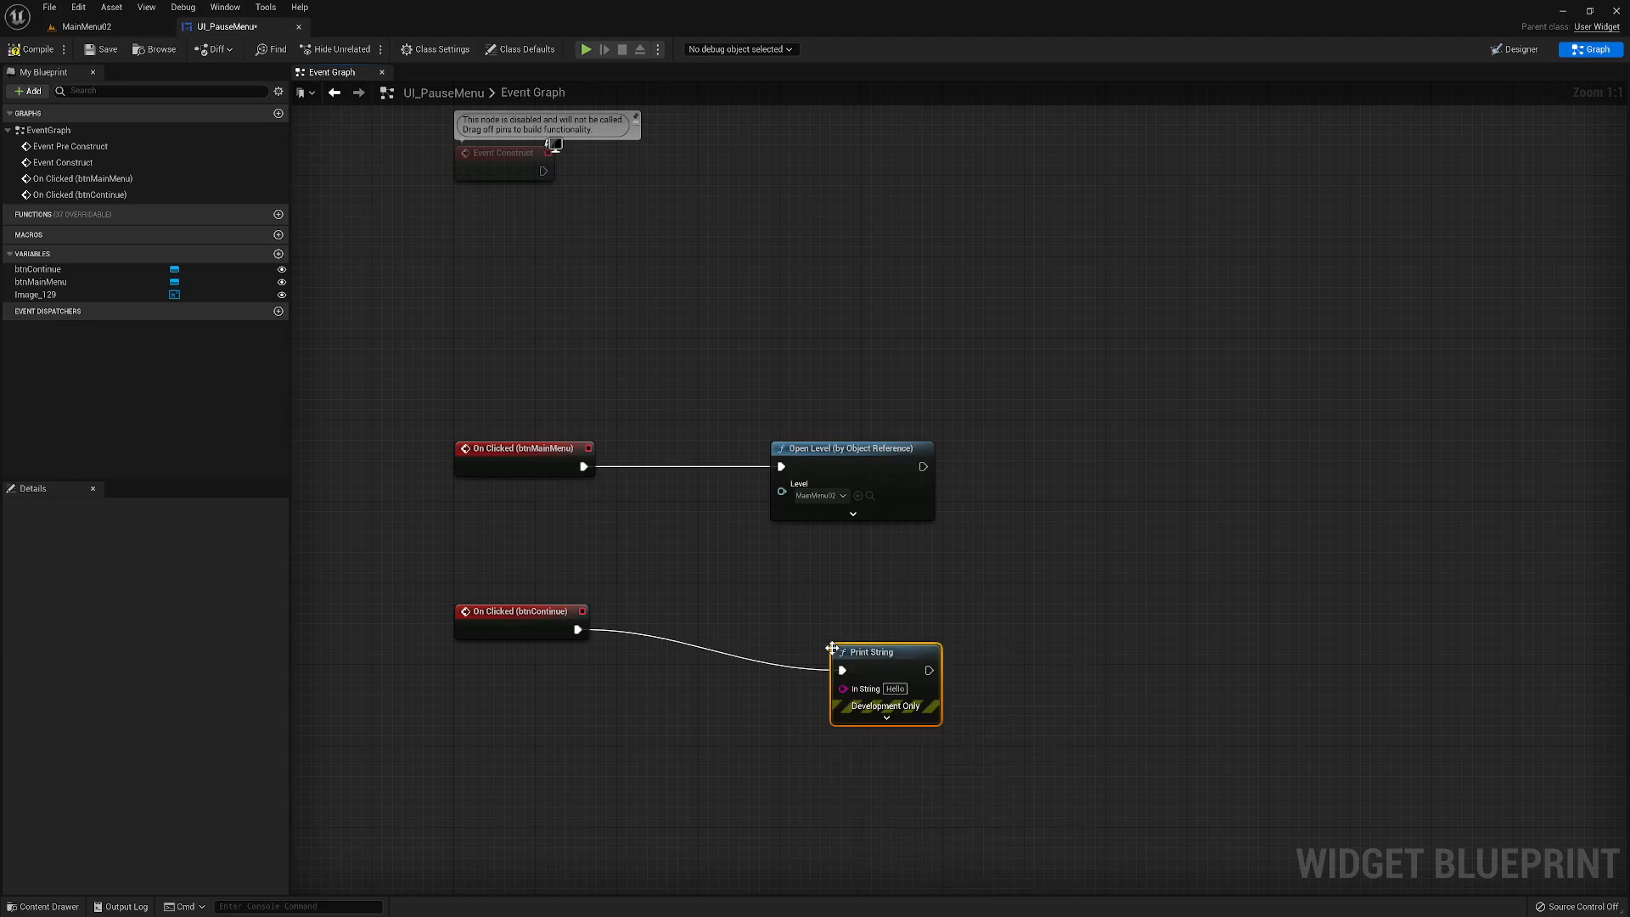
click(894, 688)
text(Unpause)
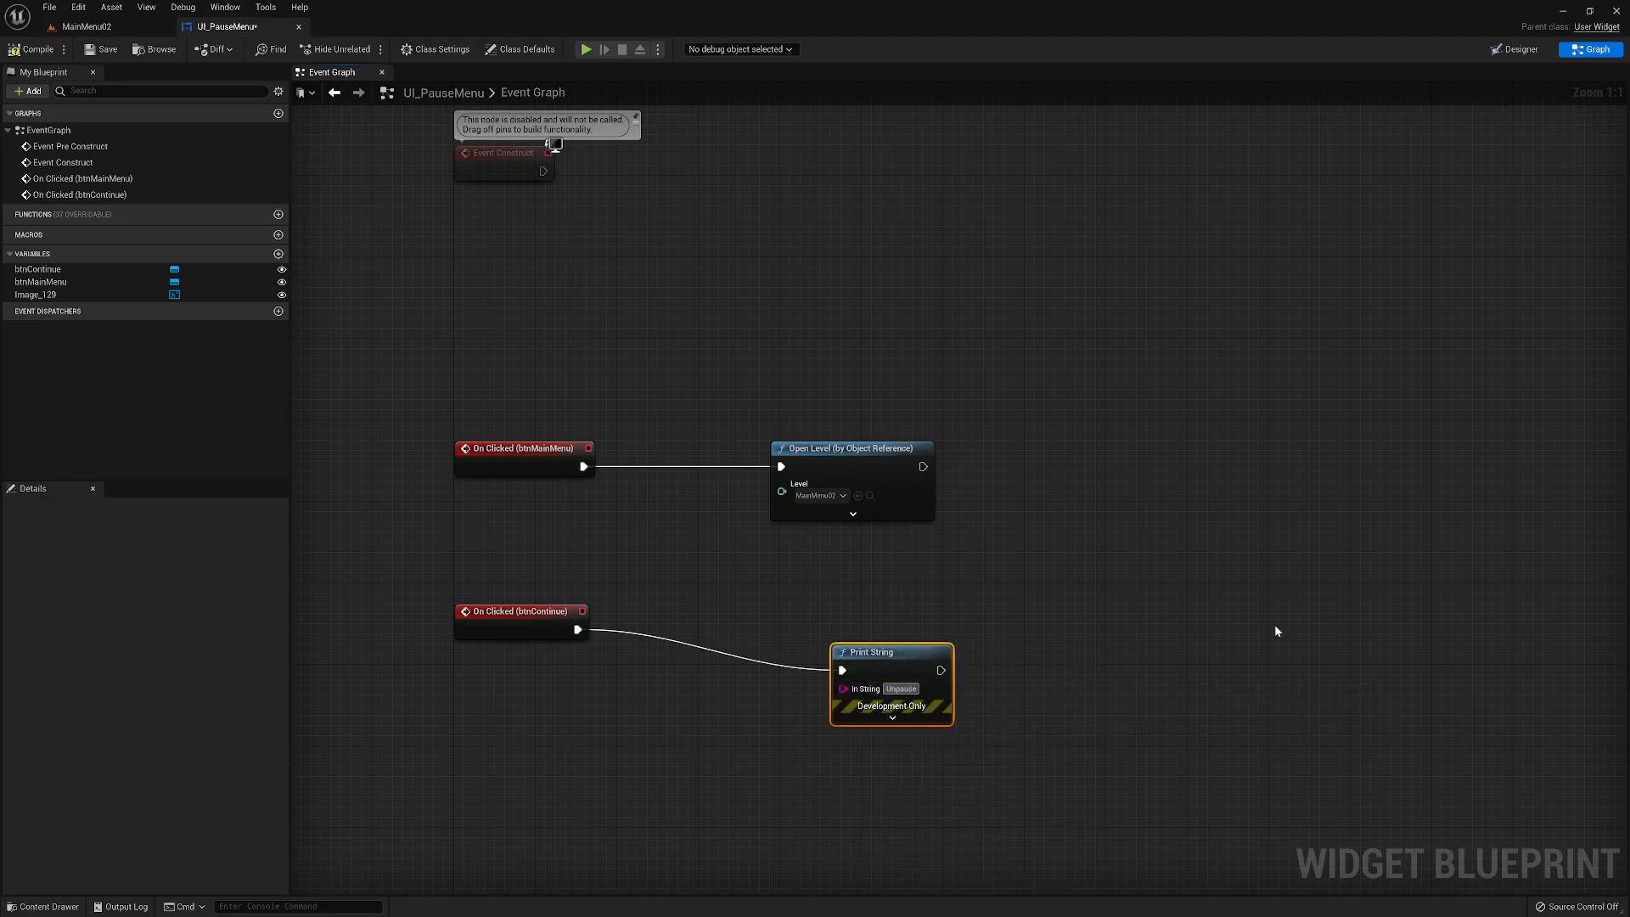
text( Pressed)
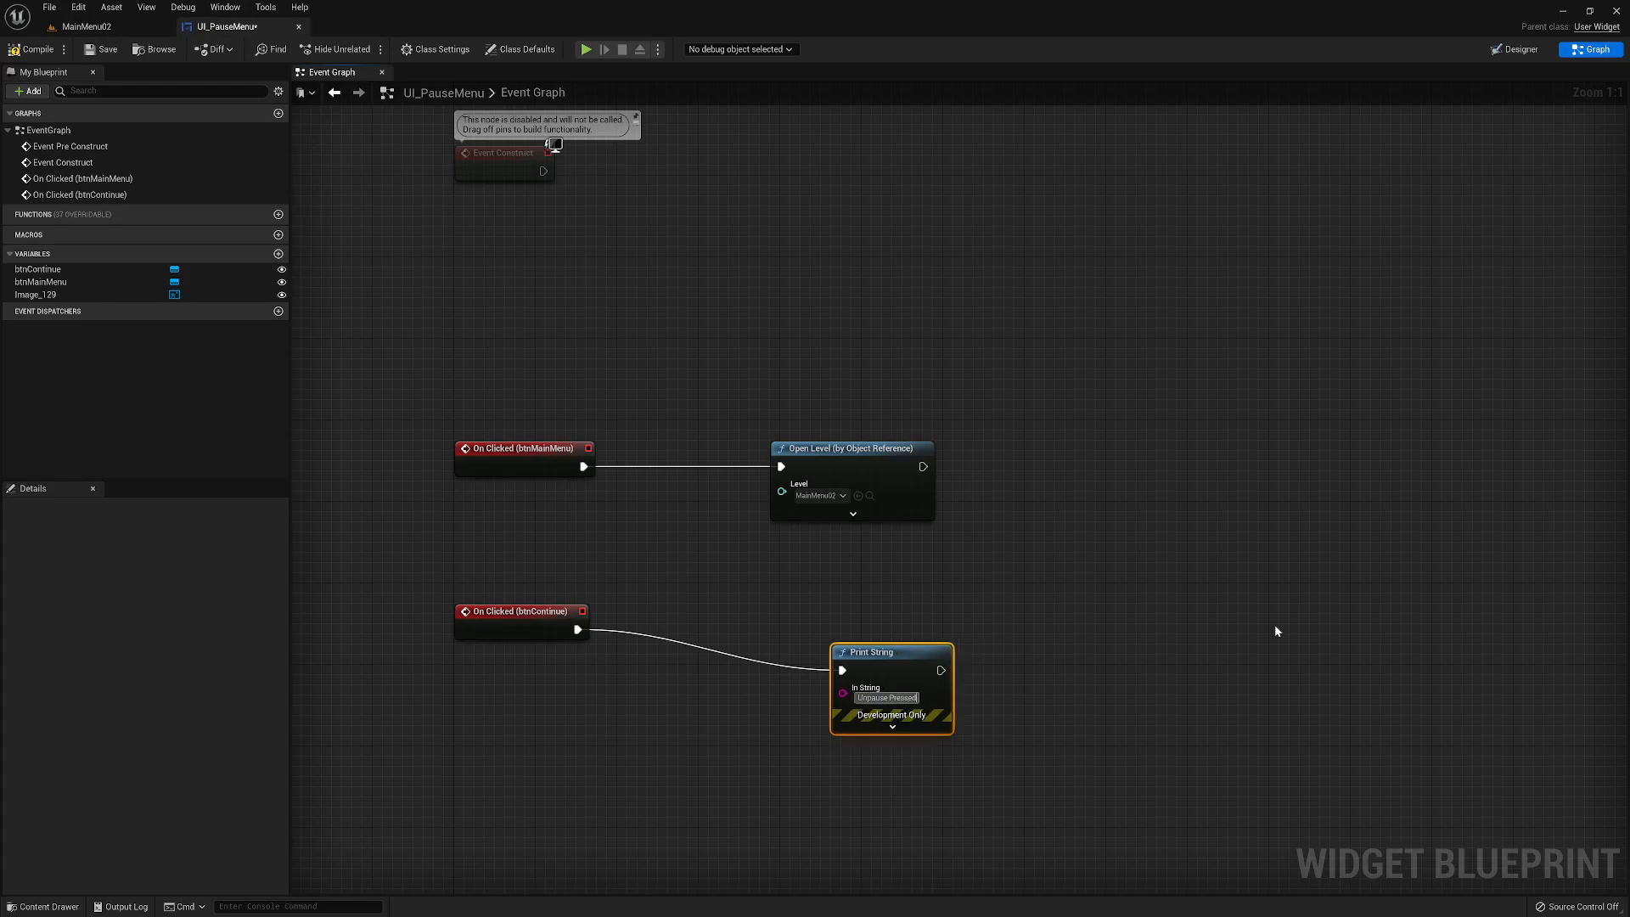
text(!!!)
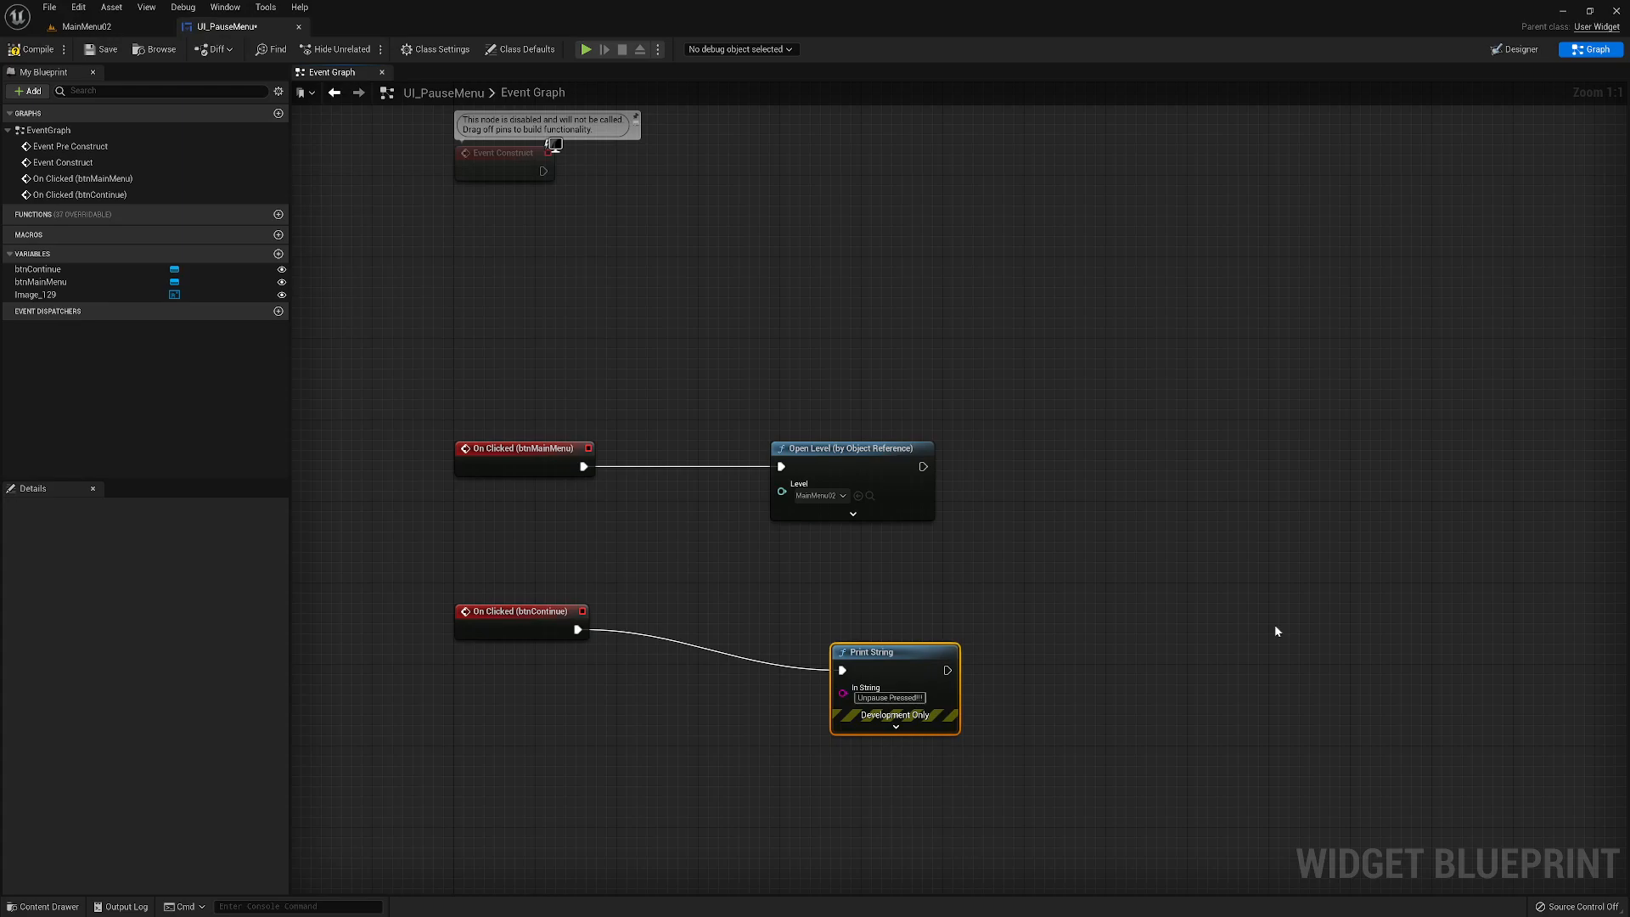
drag(918, 653, 886, 612)
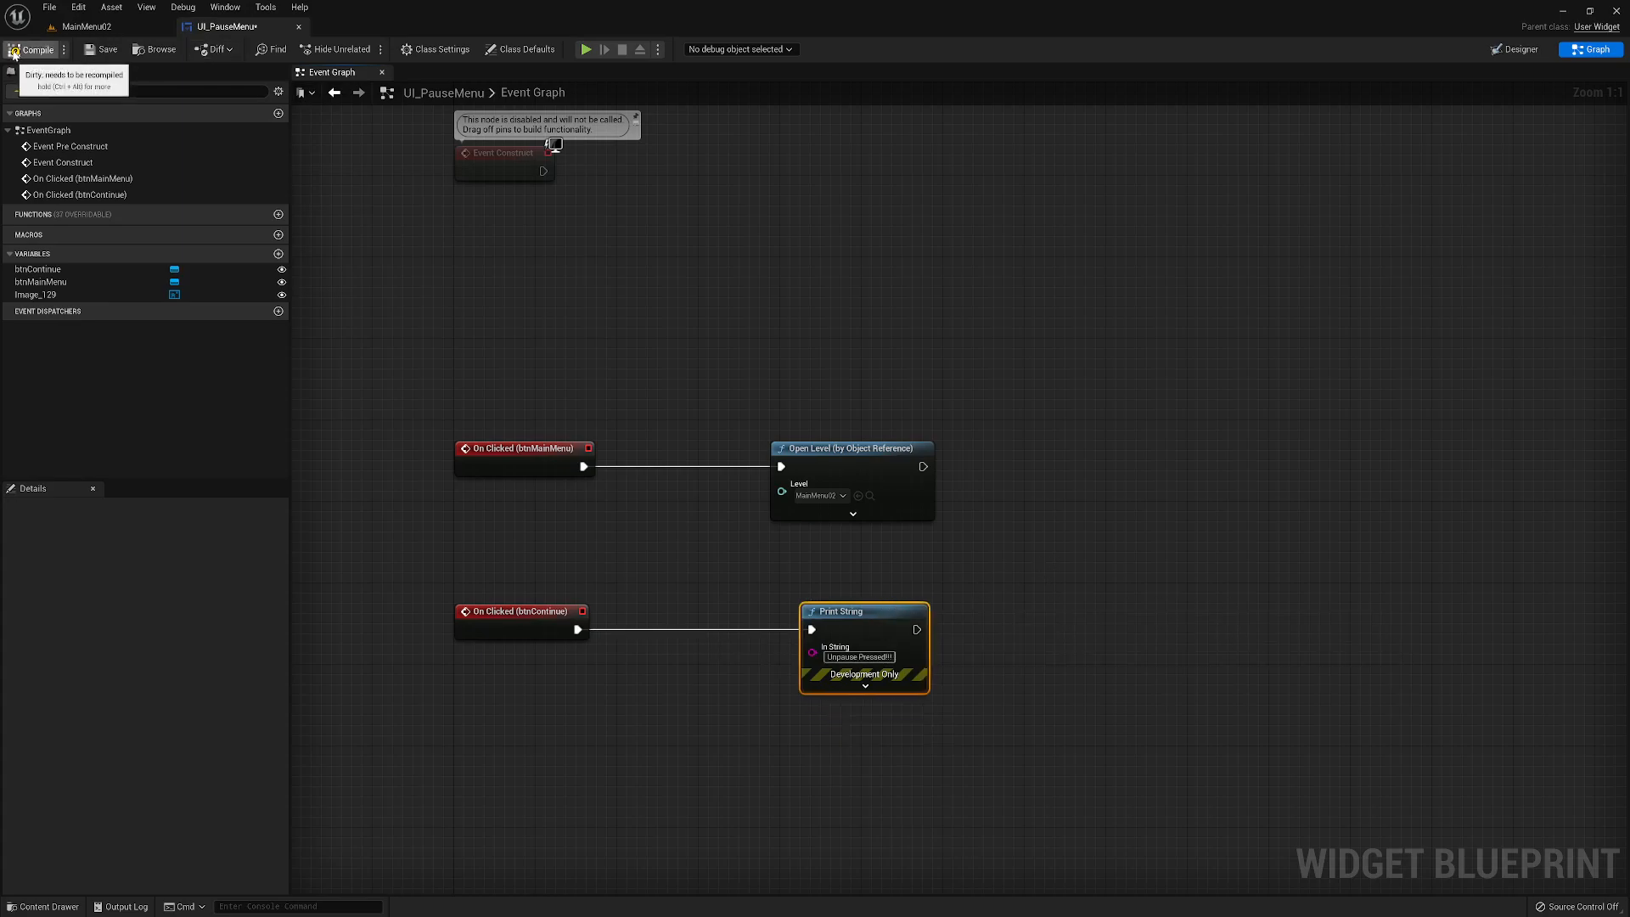
- Compile and save UI_PauseMenu and return to the MainMenu02 level
click(103, 49)
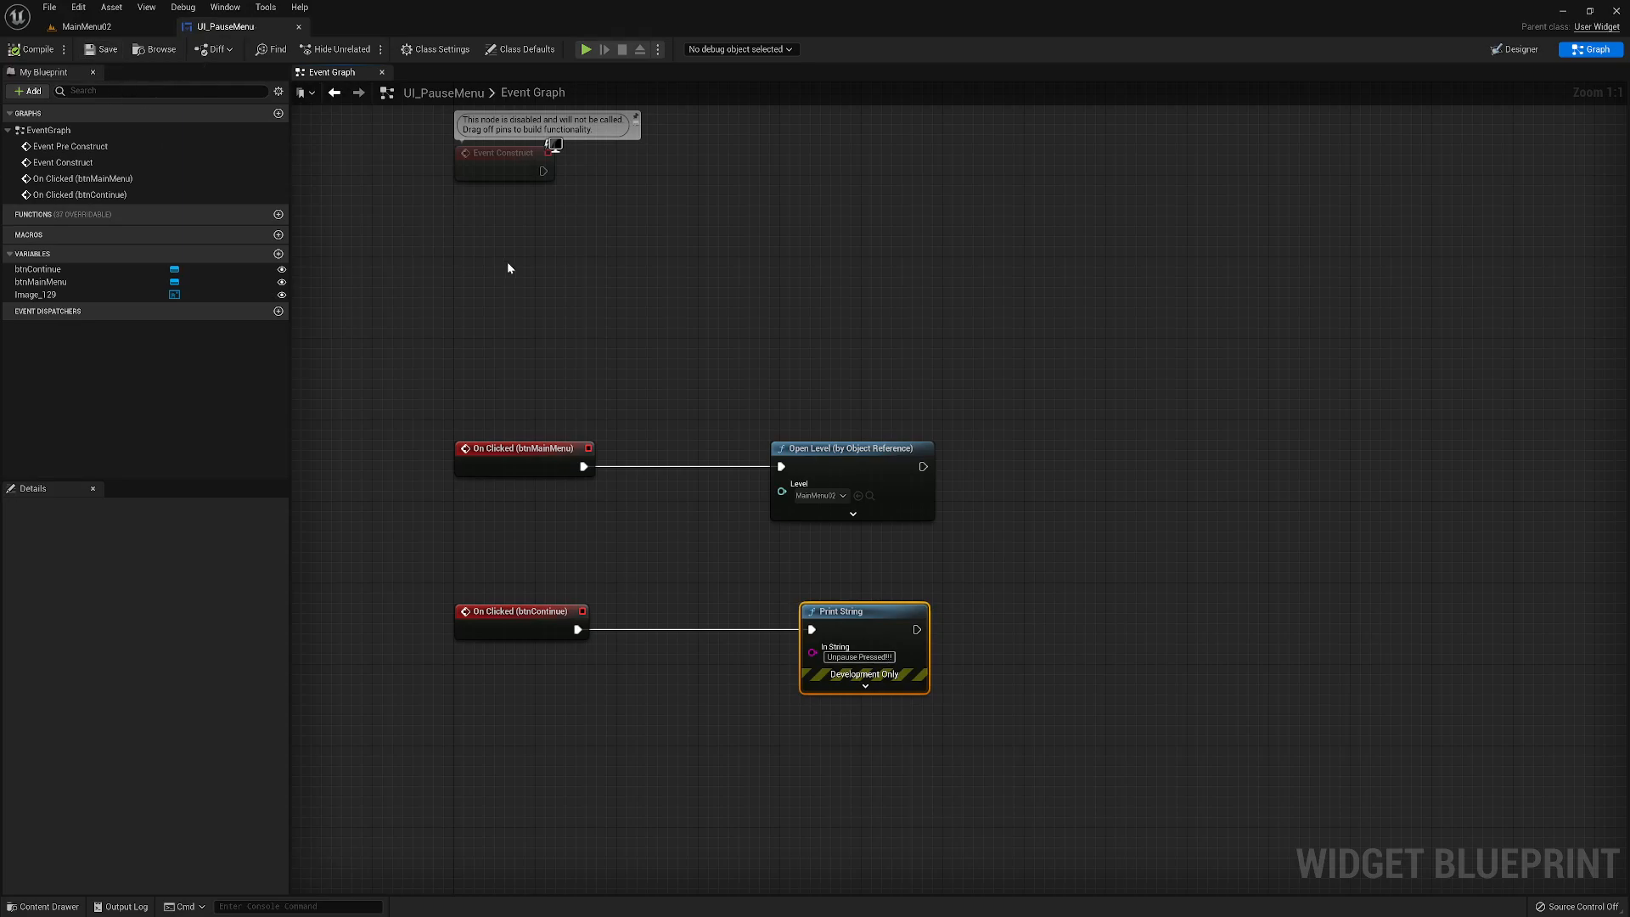
click(123, 25)
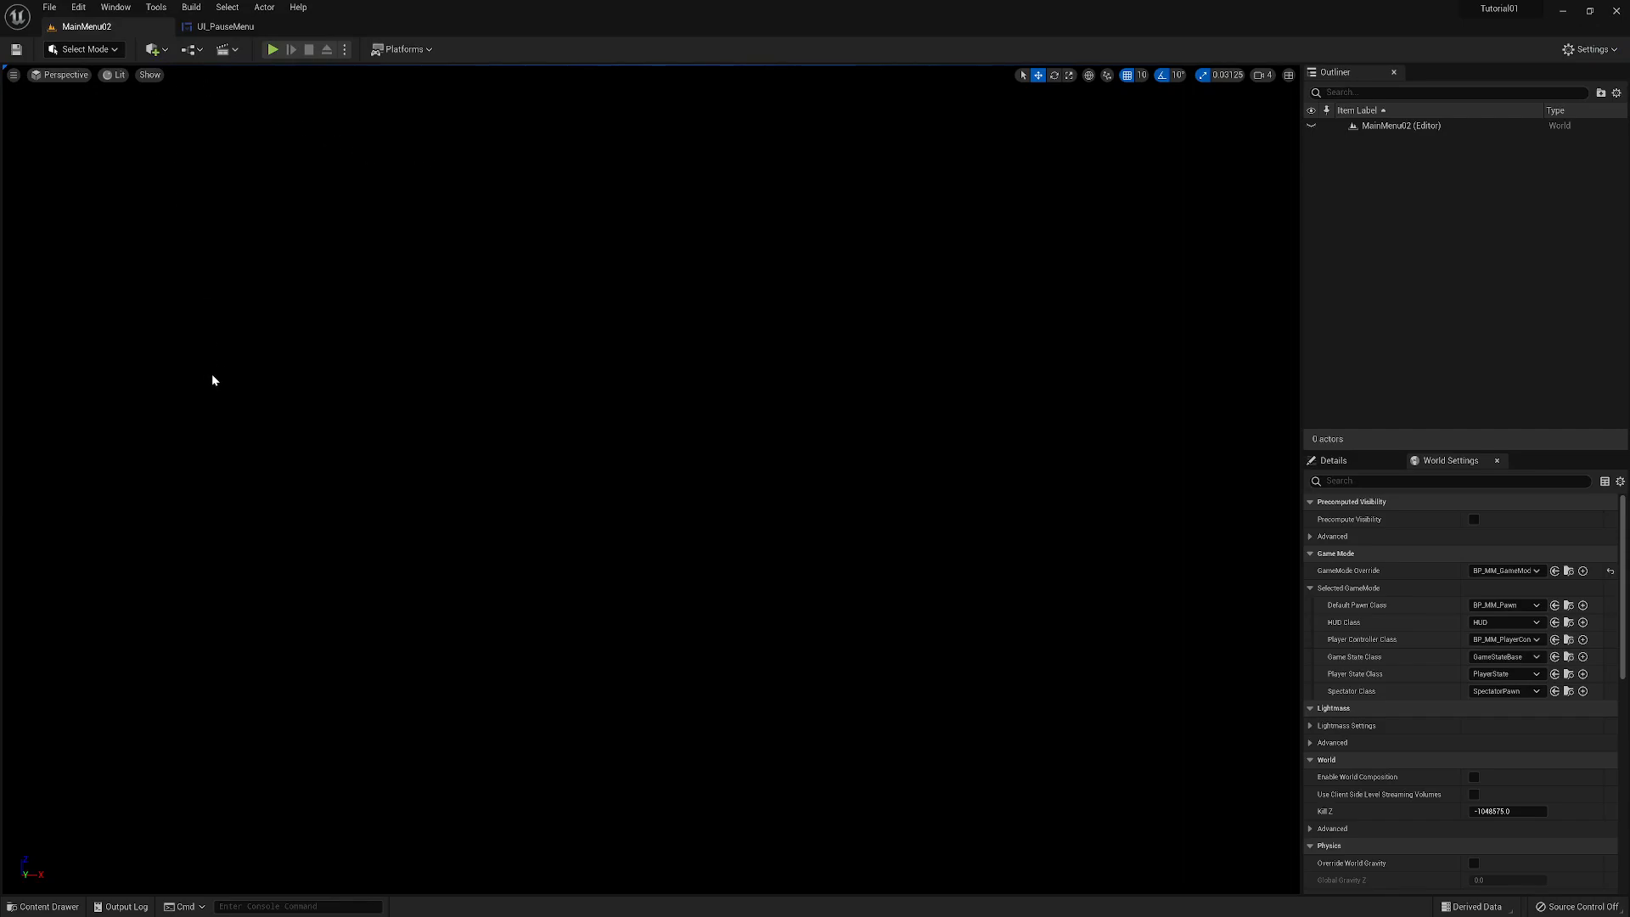
- Open the Tutorial01 level from the Maps folder under _MyContent
click(43, 905)
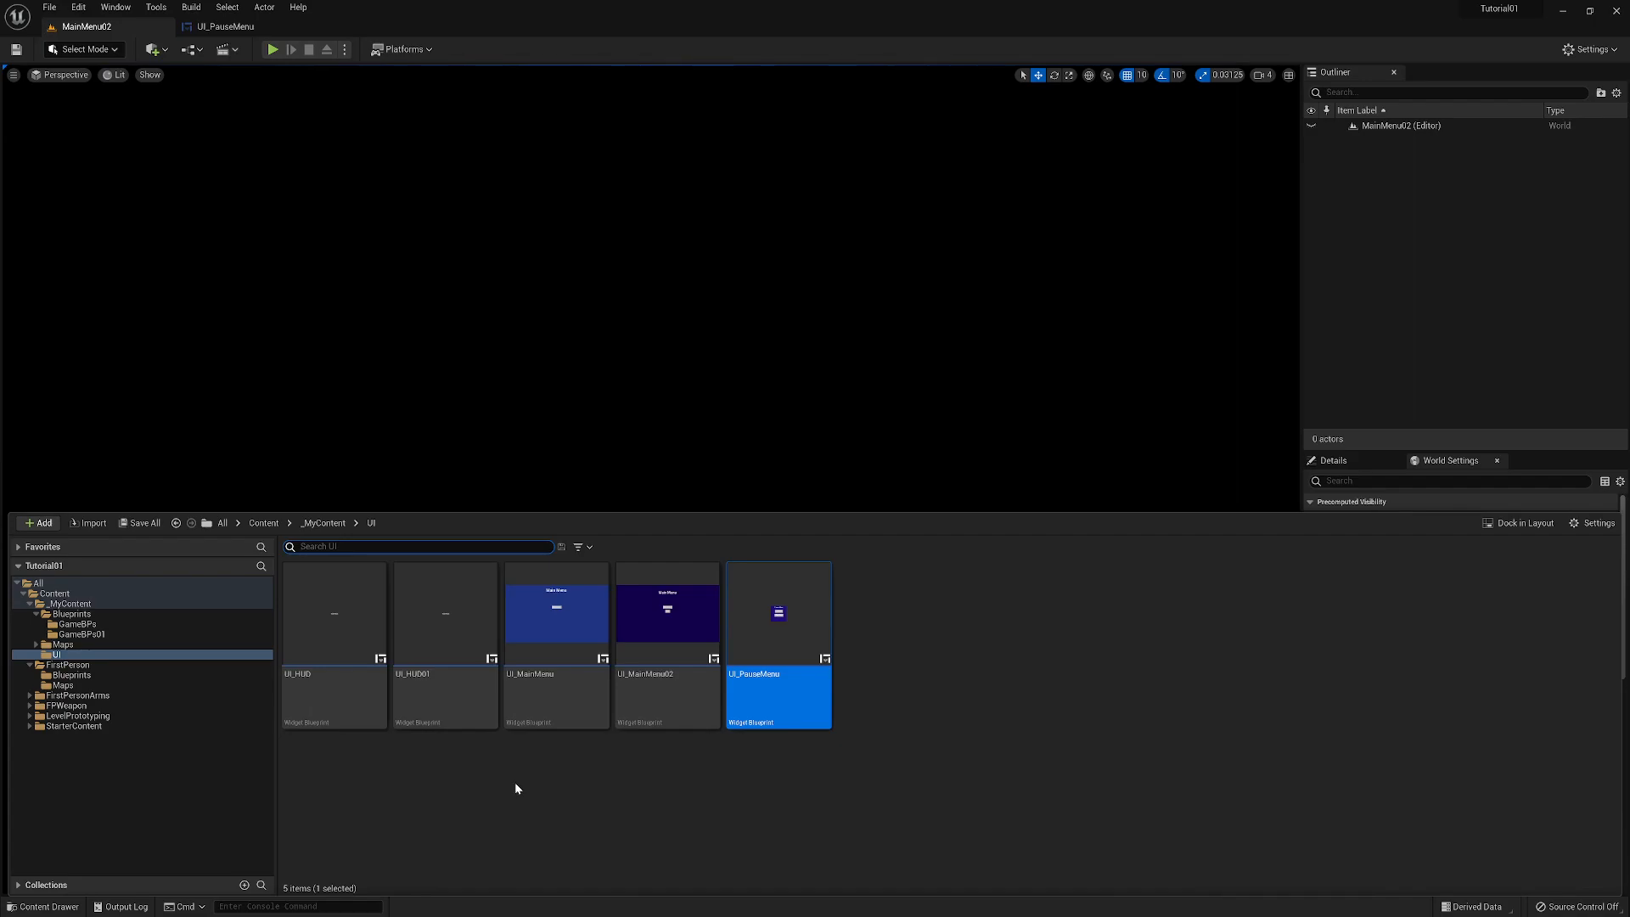
click(63, 644)
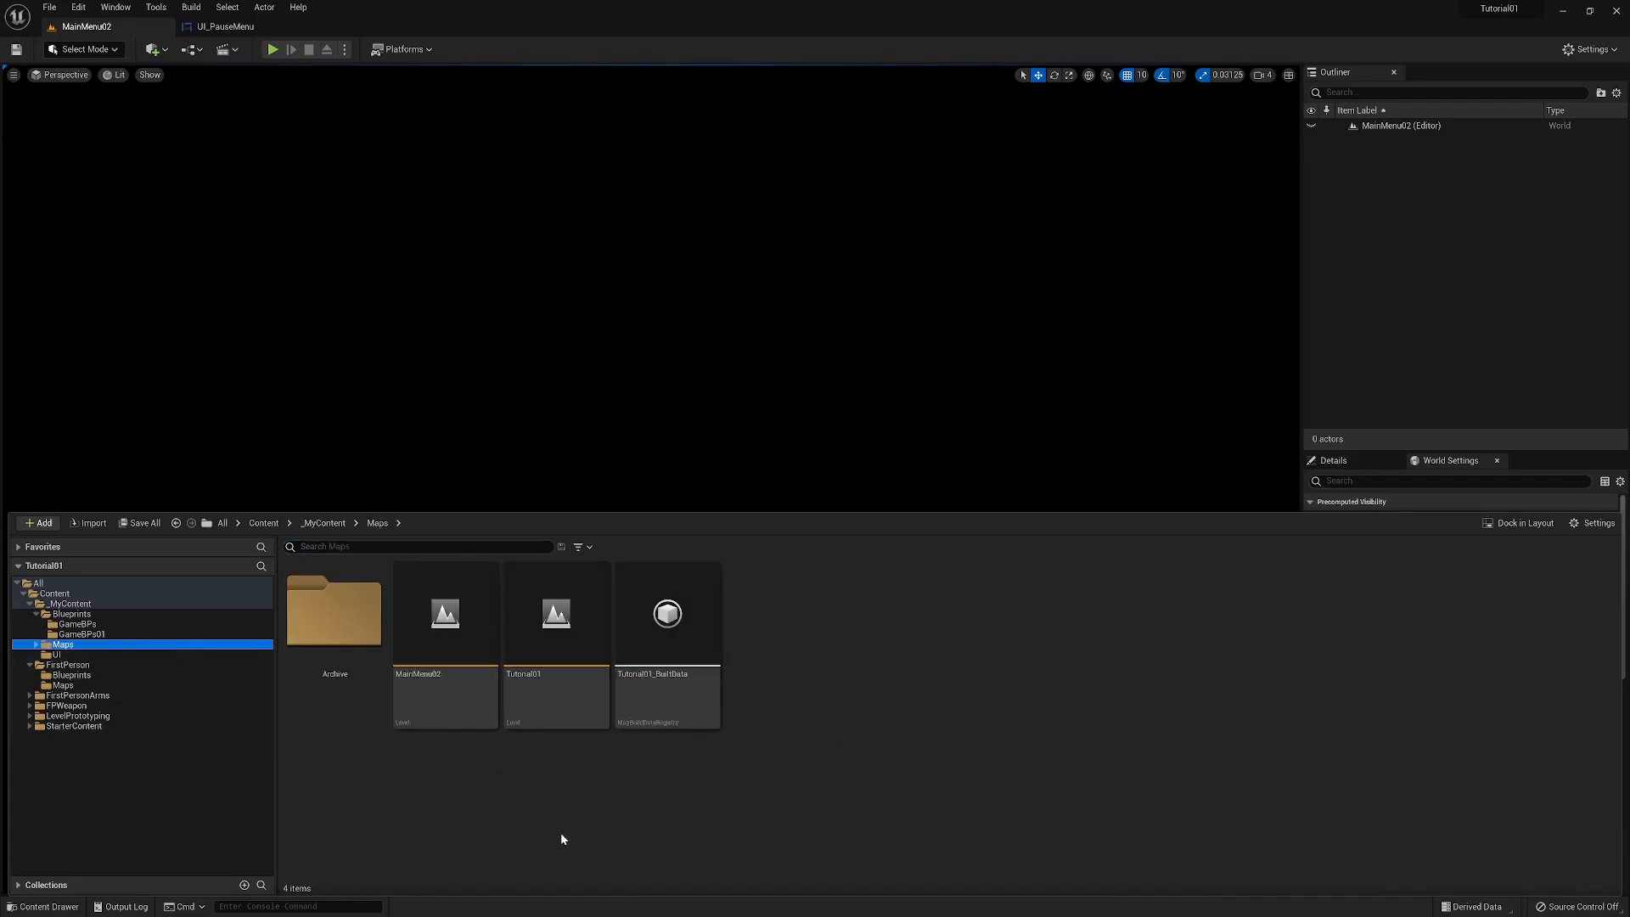
double_click(552, 683)
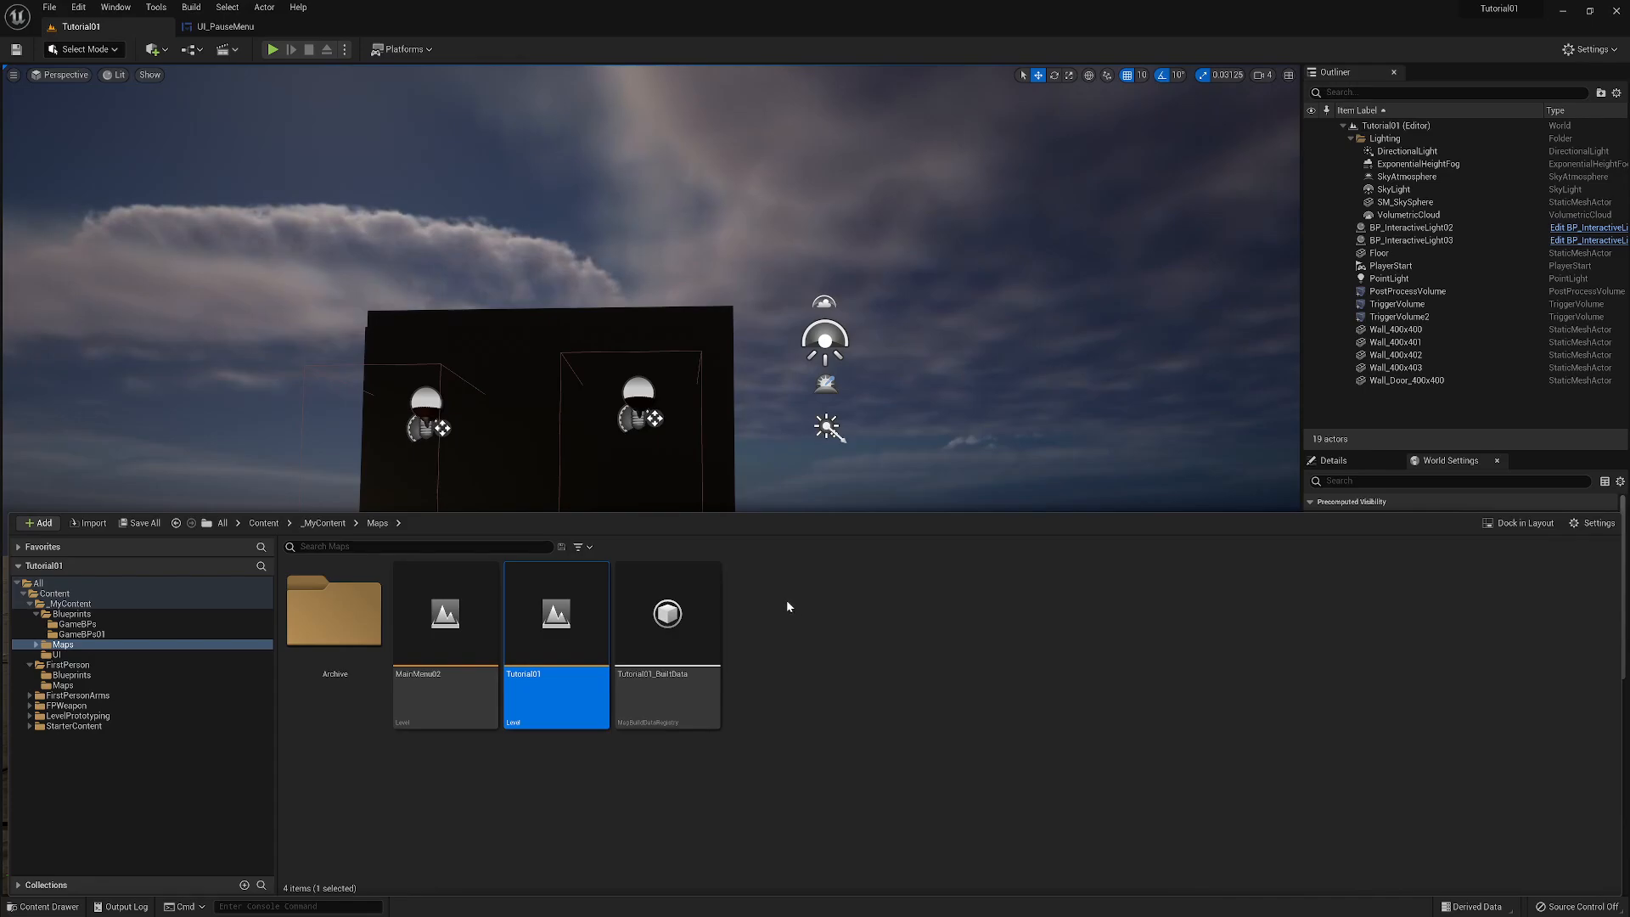
- Examine the default classes of Tutorial01's game mode override, BP_FirstPersonGameMode, and return to the level
click(1443, 436)
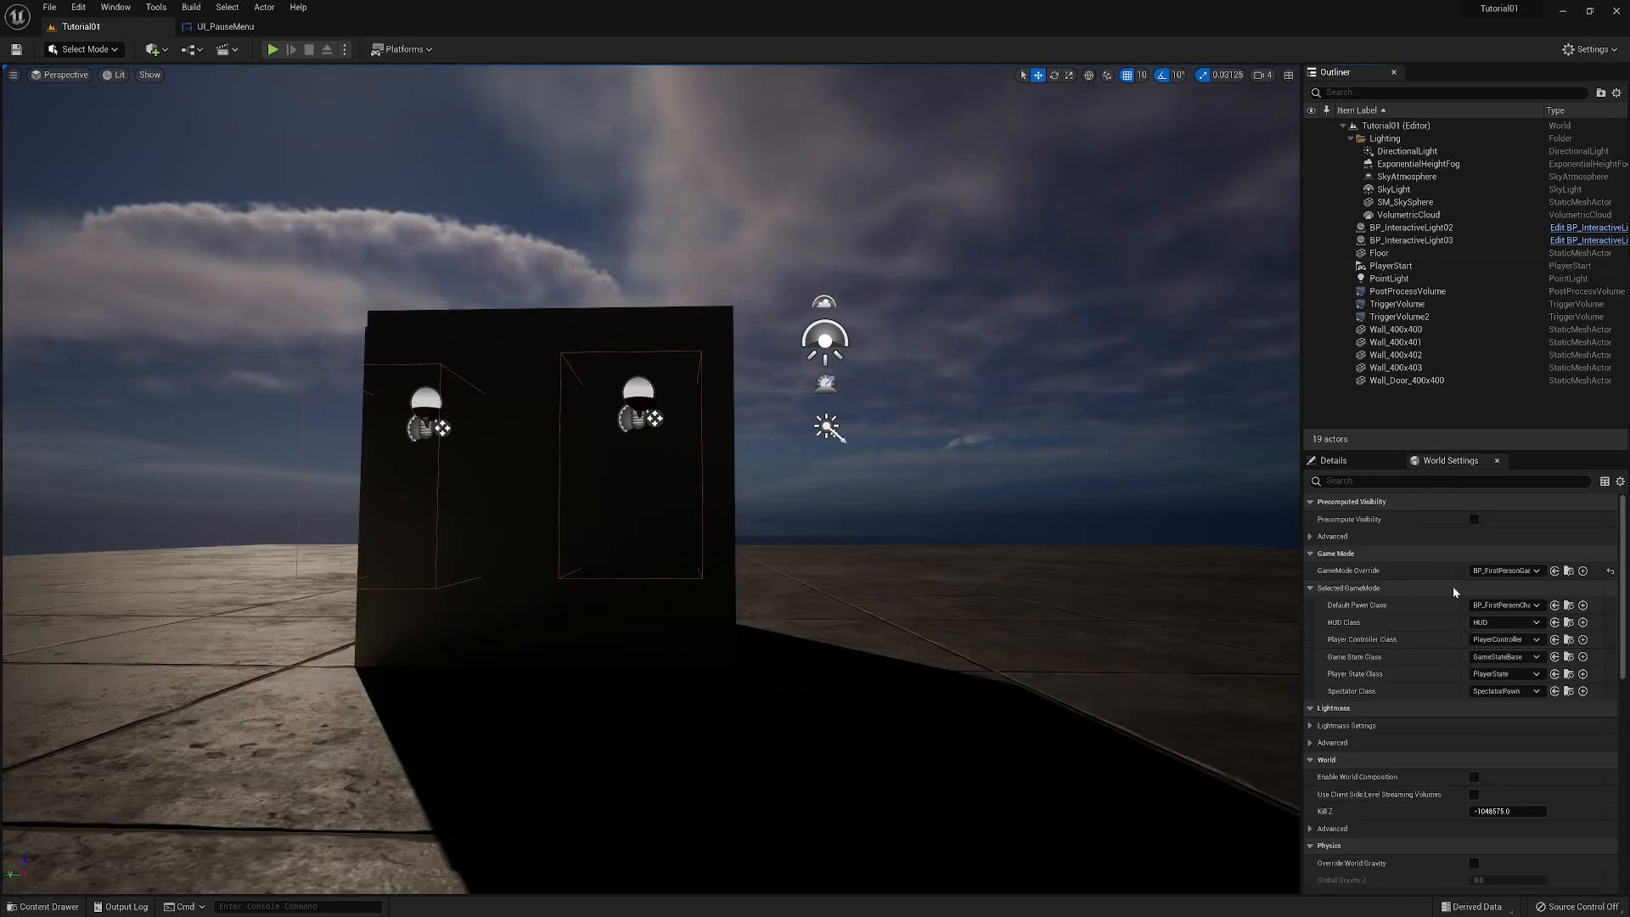
click(1568, 570)
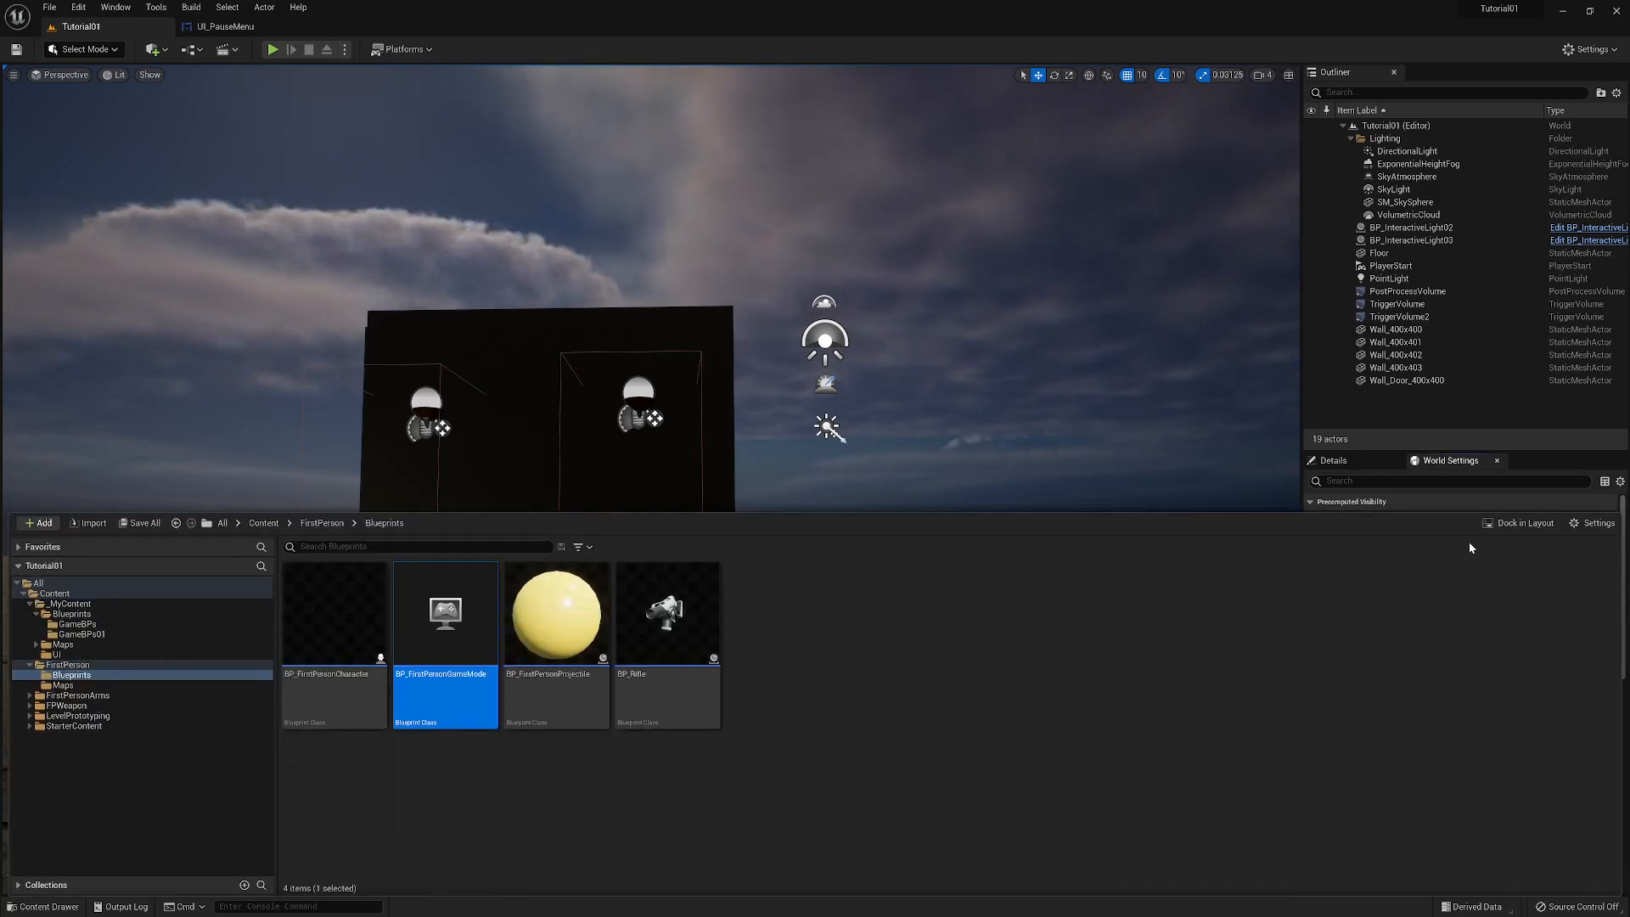
double_click(458, 651)
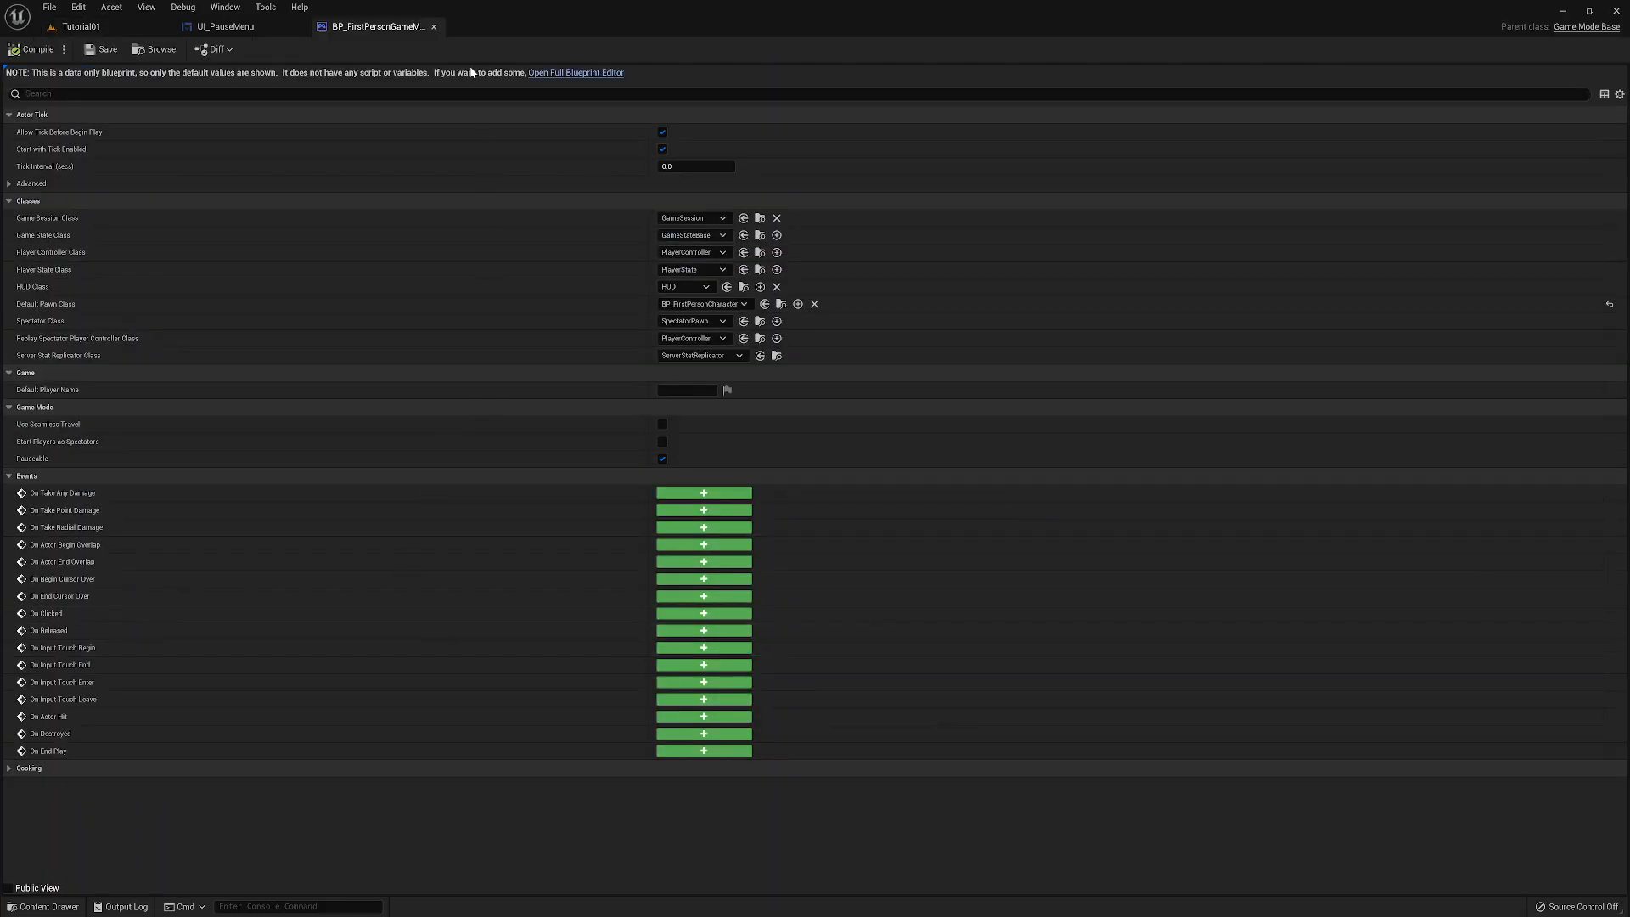
click(434, 28)
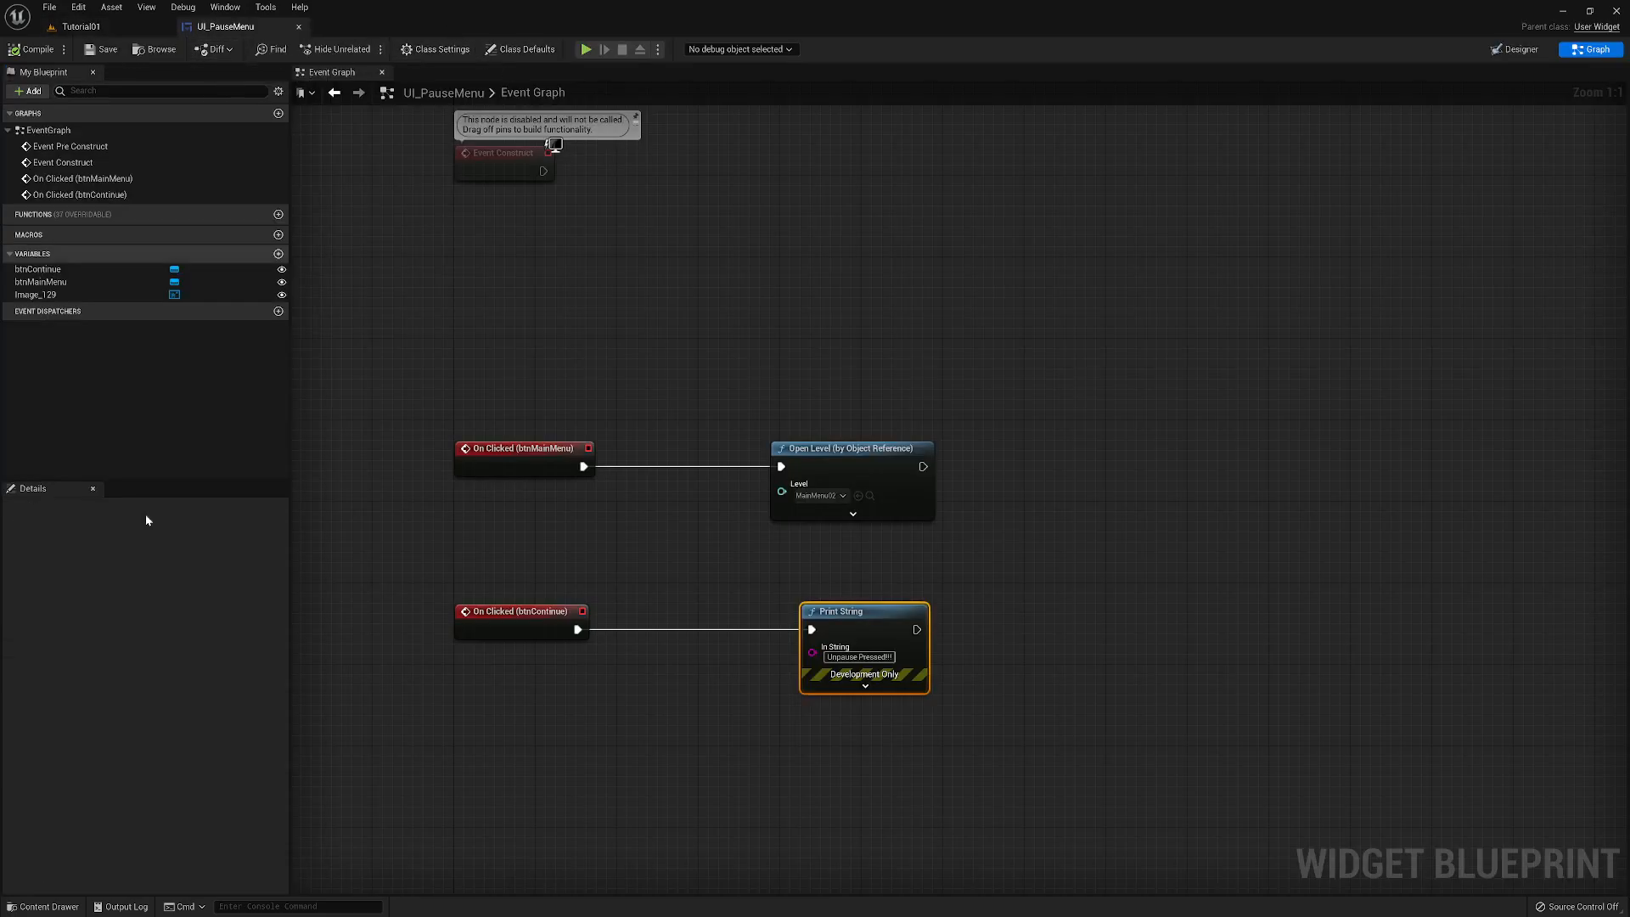
click(34, 905)
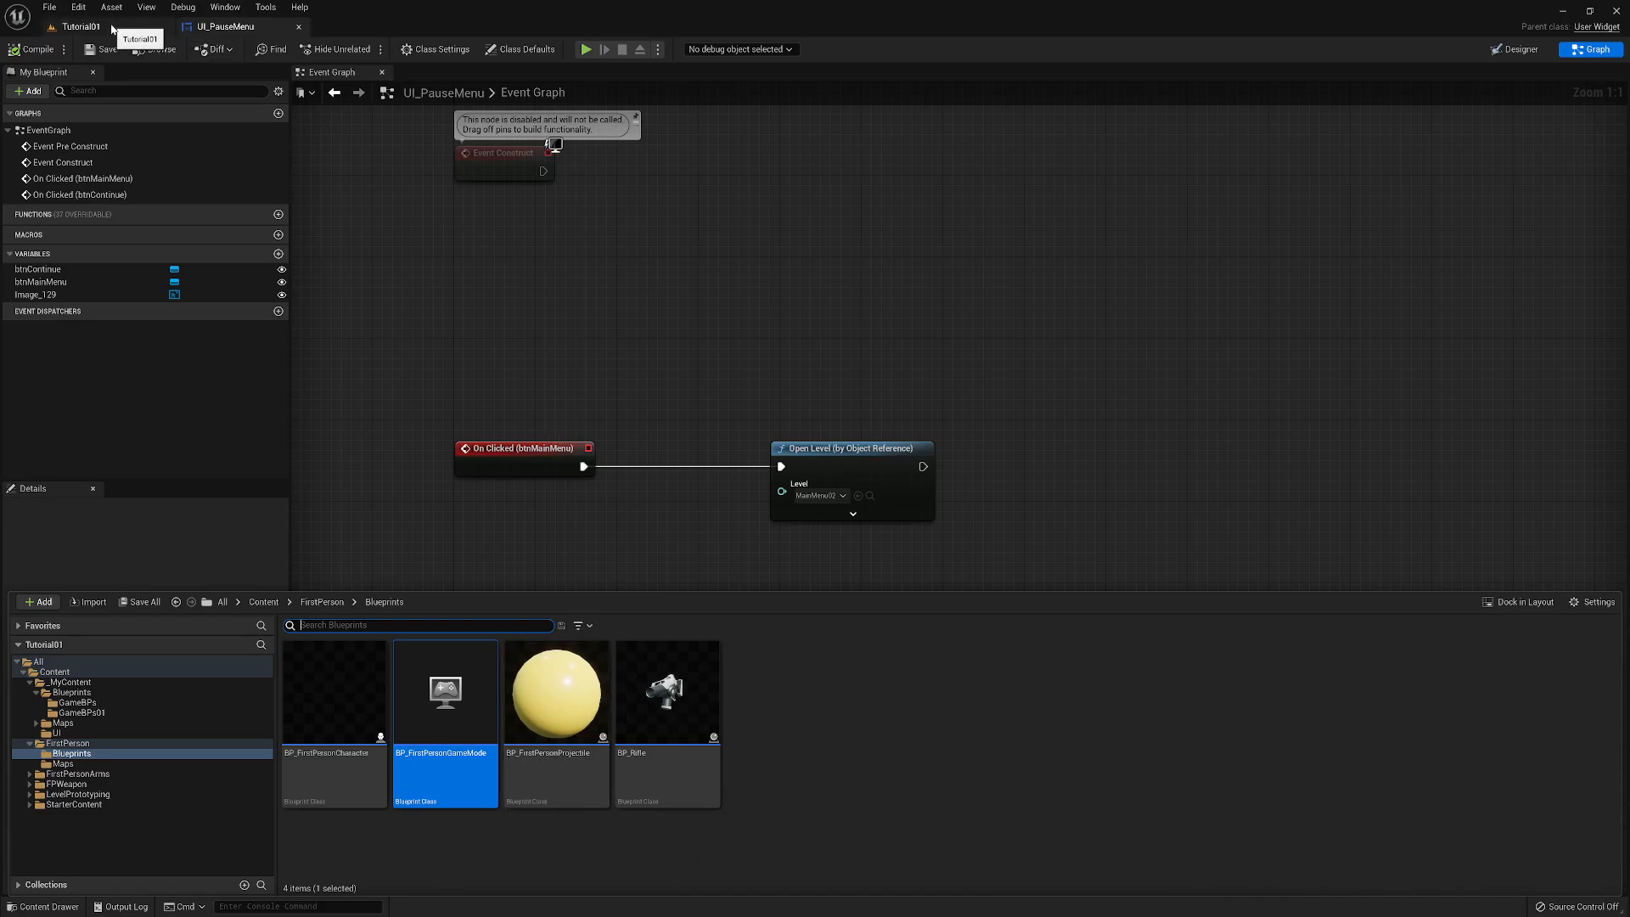
click(126, 34)
right_drag(651, 480, 450, 470)
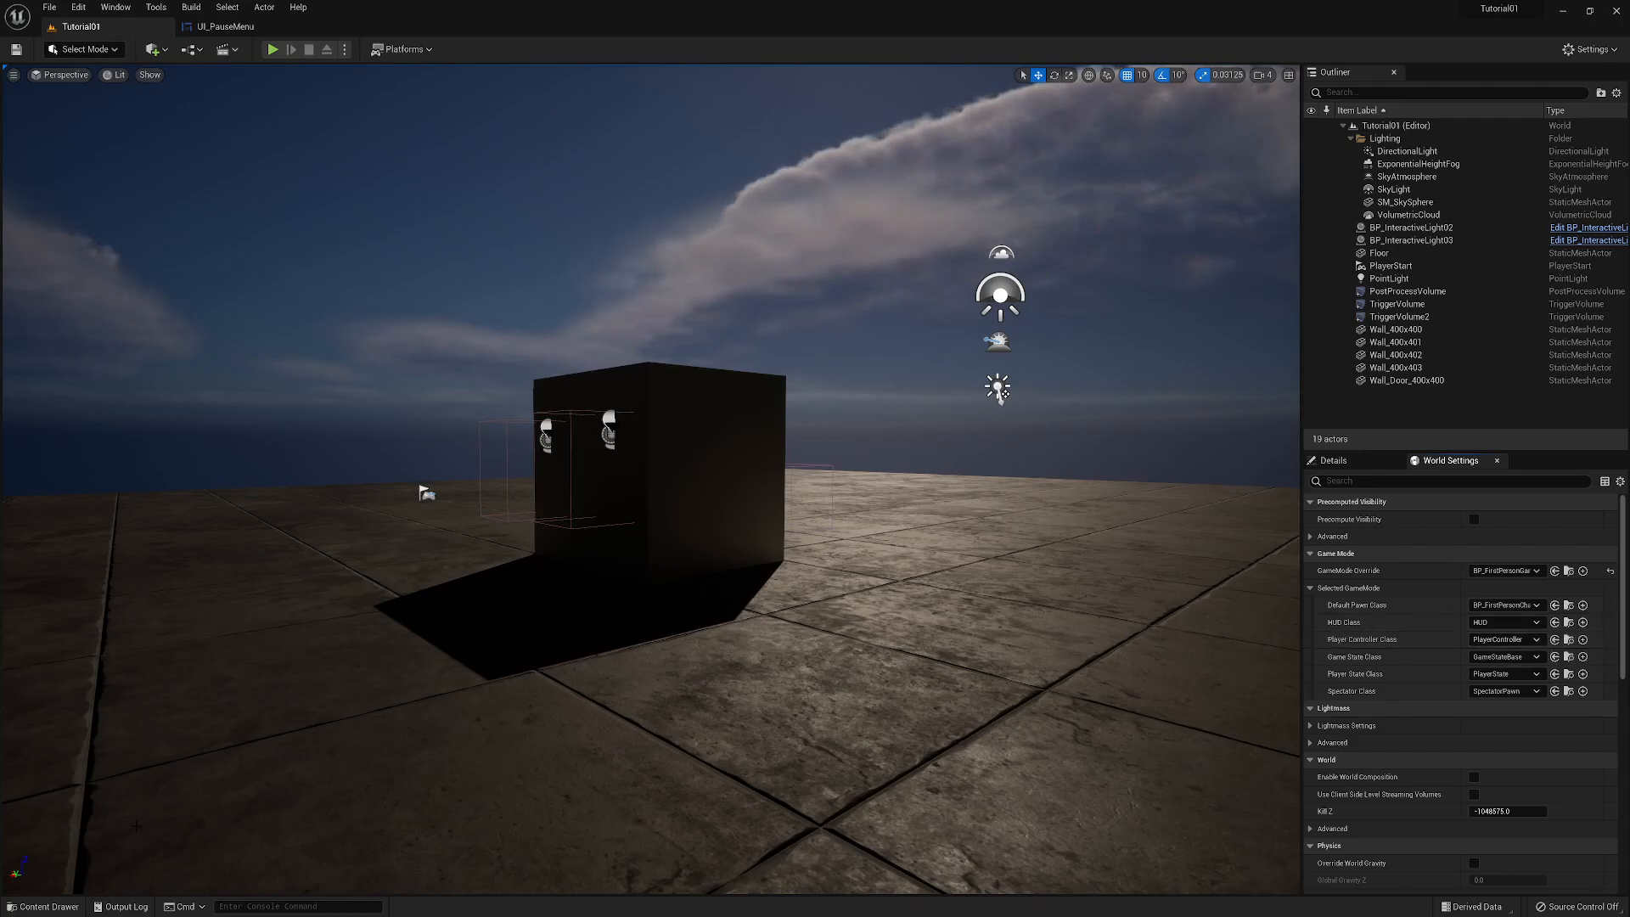
- Create a Player Controller blueprint class named BP_Game_PlayerController in the GameBPs folder
click(45, 905)
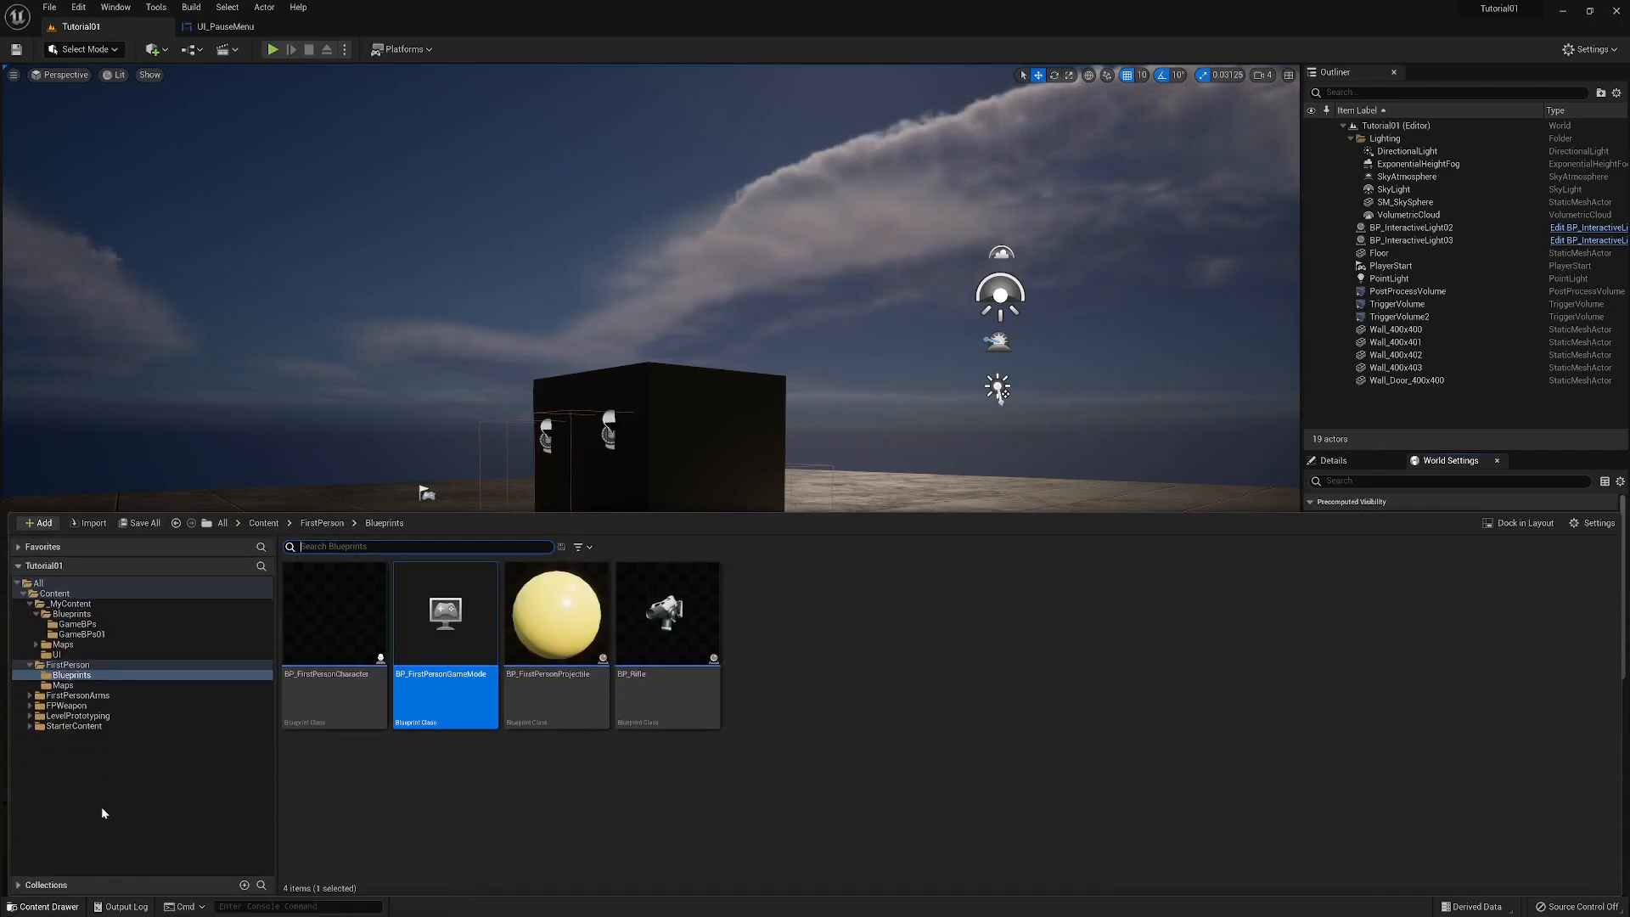
click(76, 624)
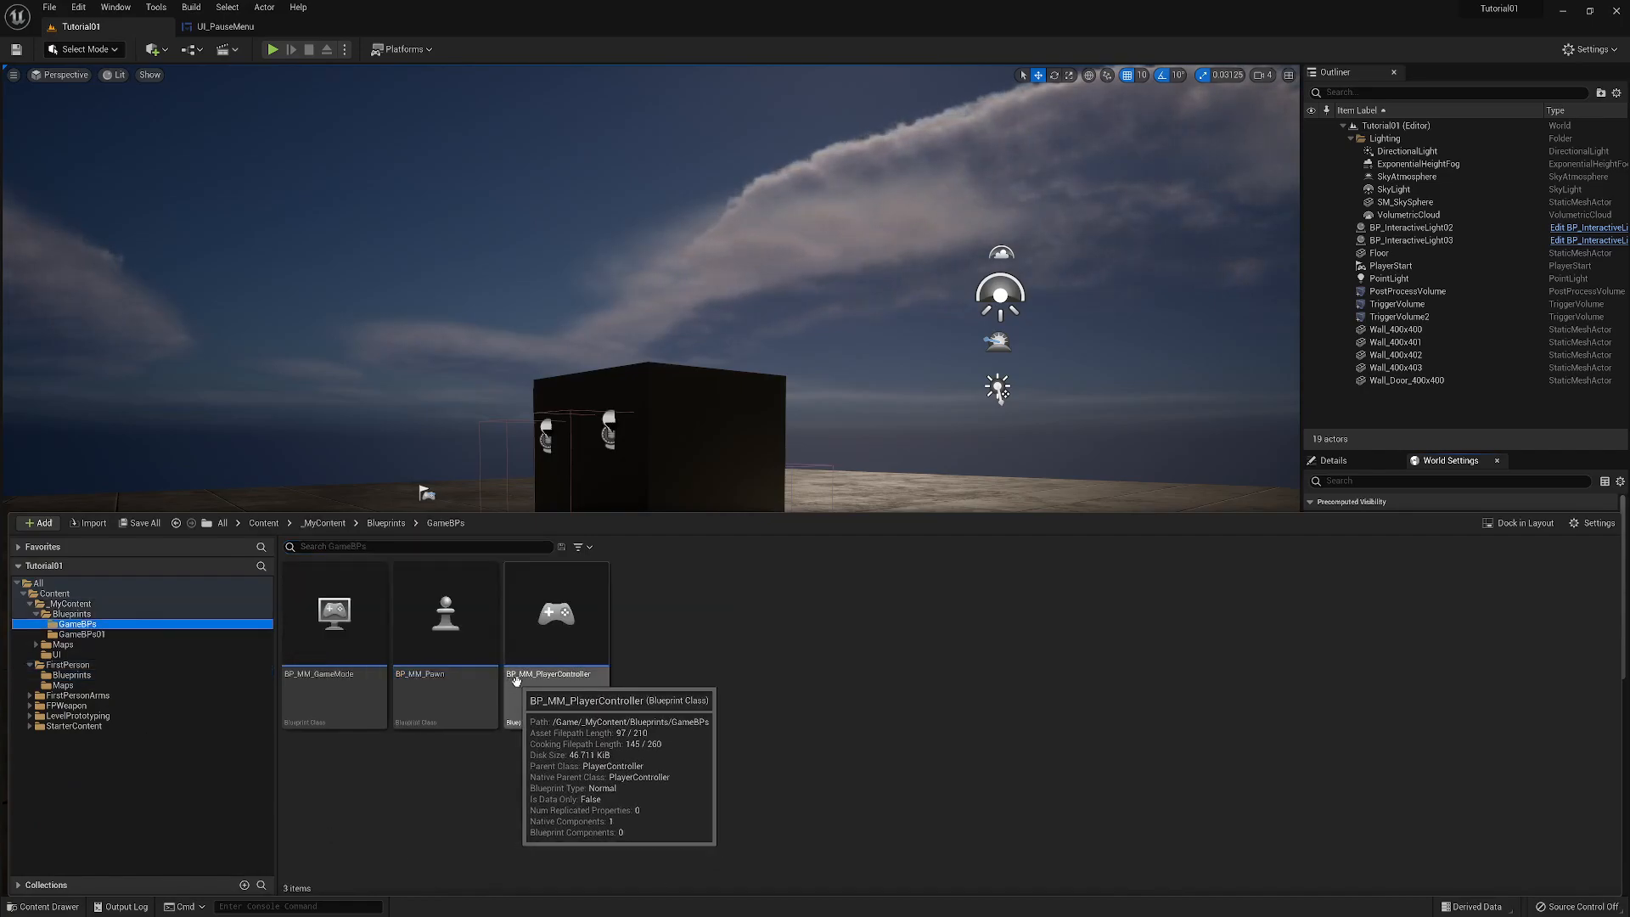
right_click(679, 610)
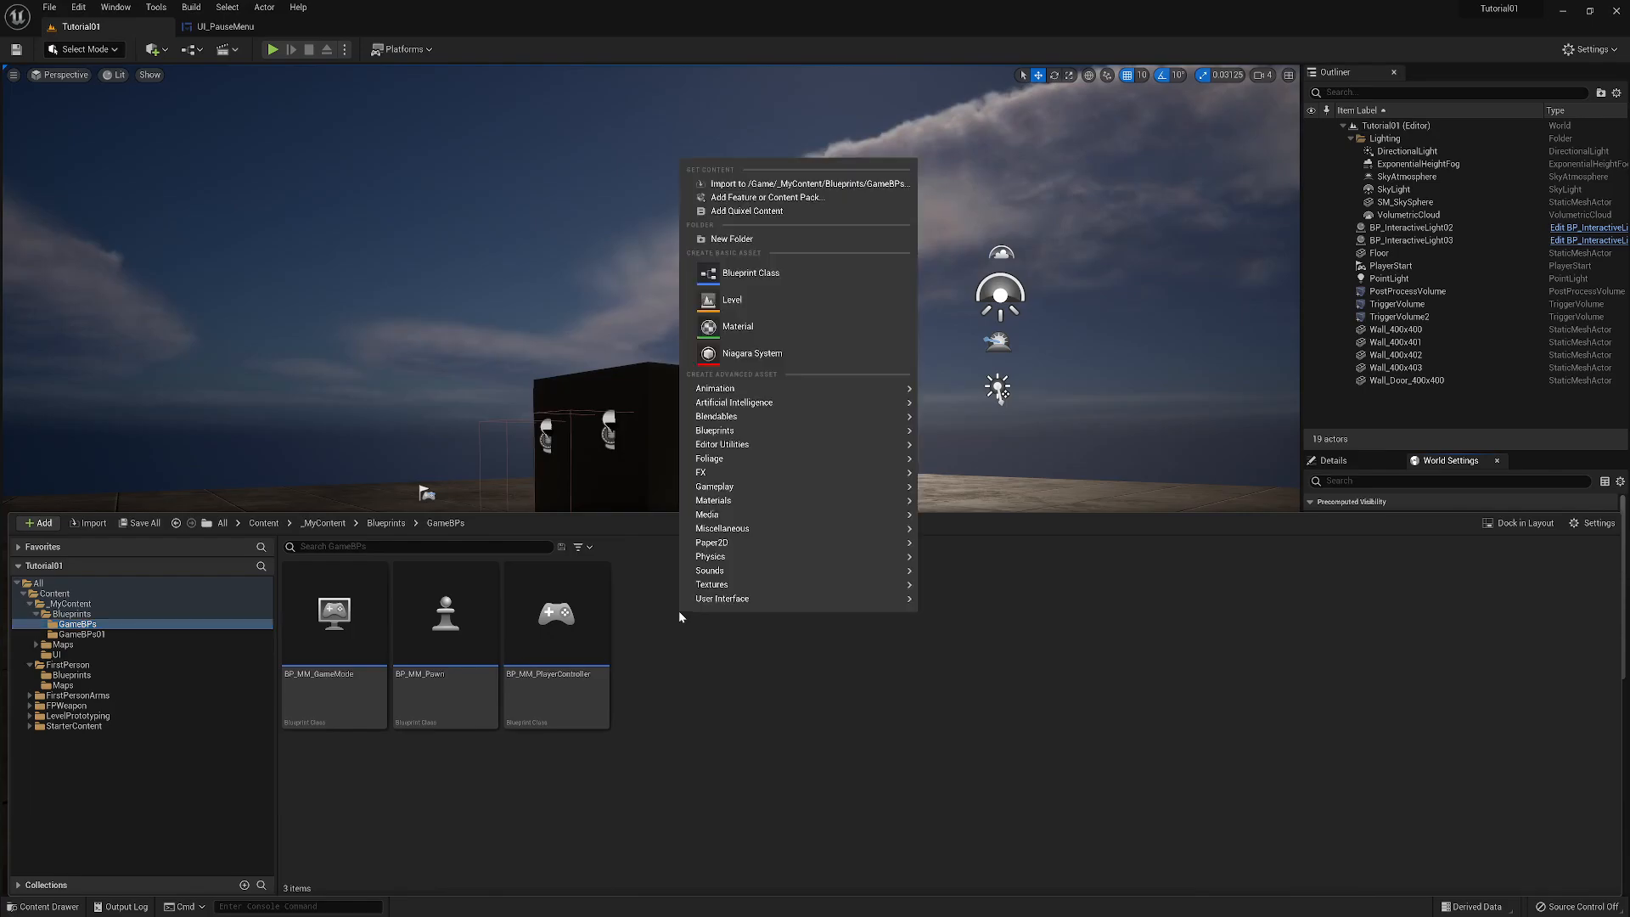
click(751, 273)
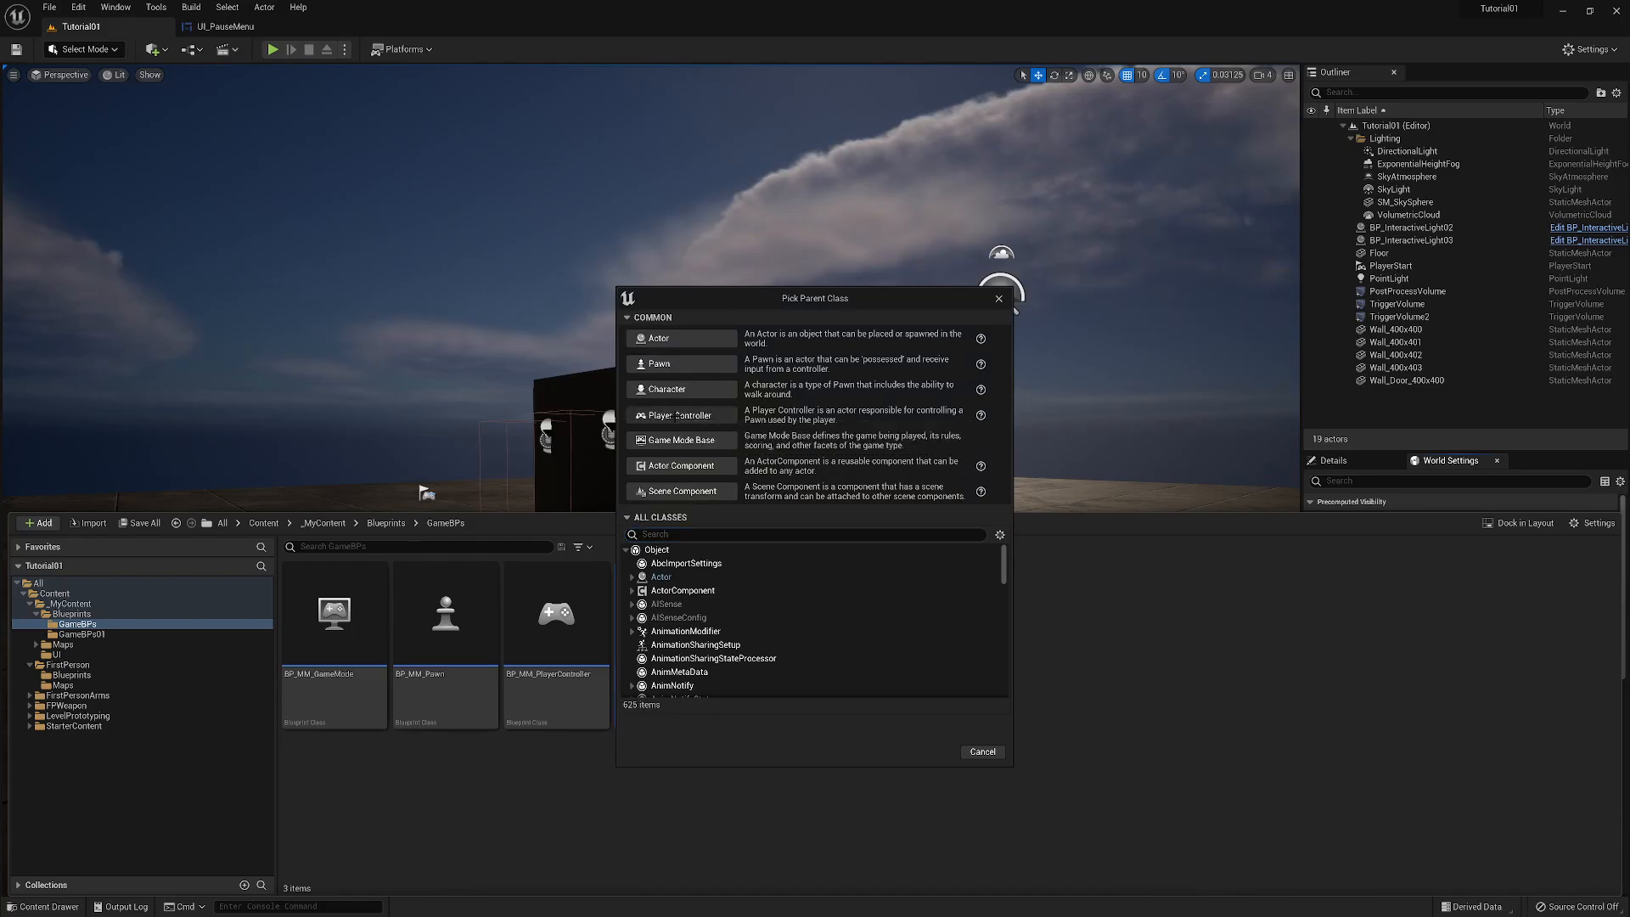
click(679, 414)
text(BP_)
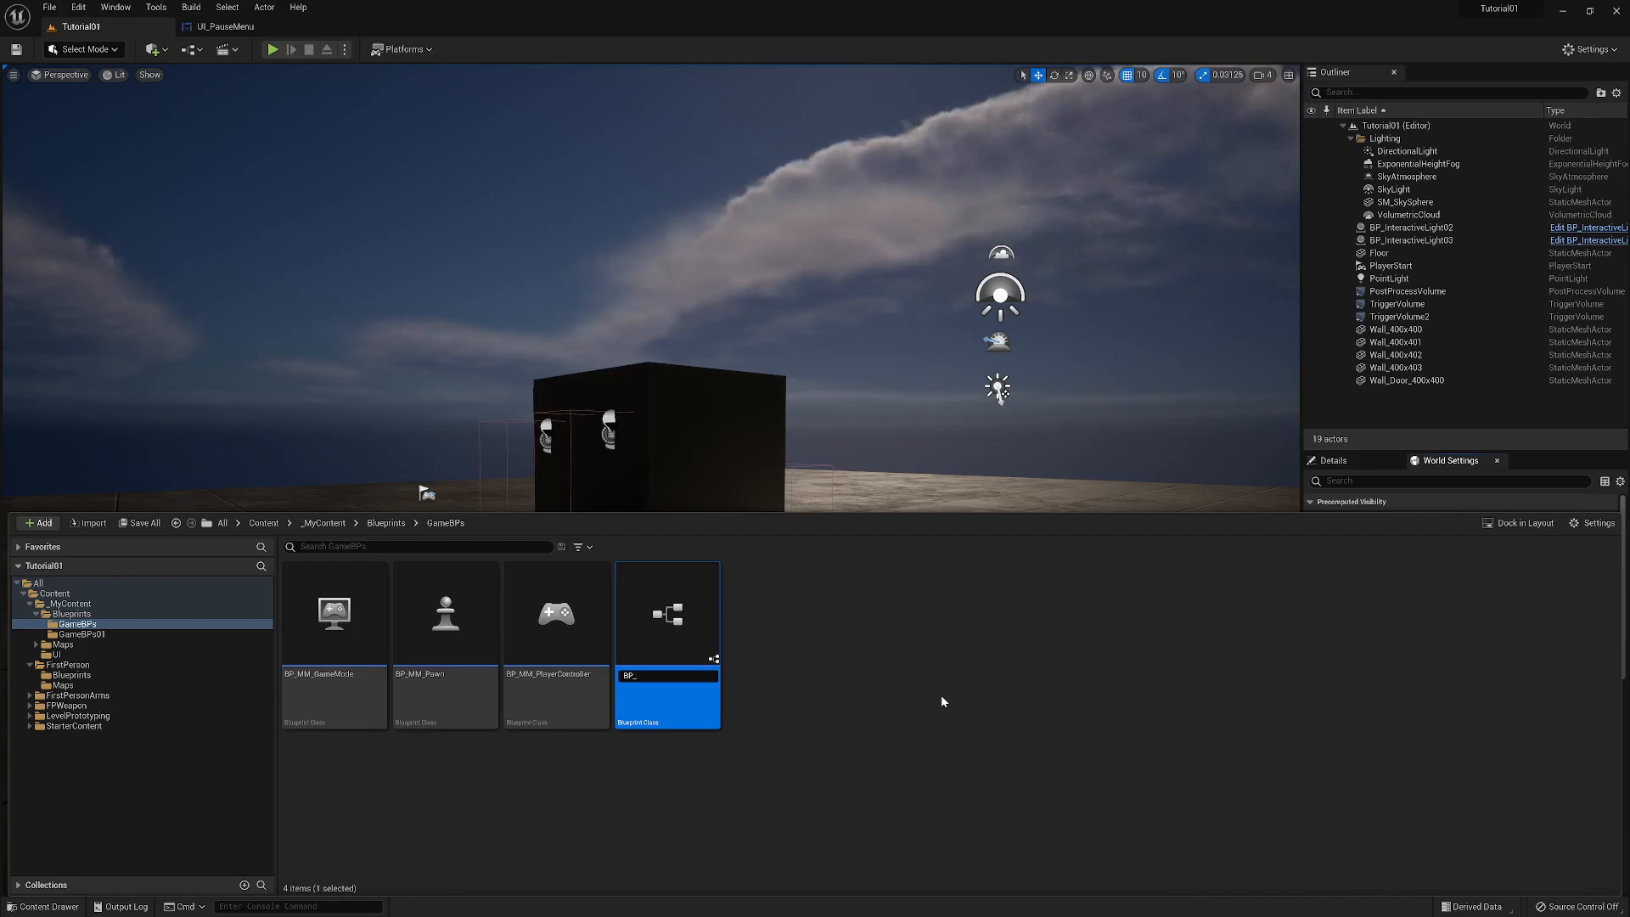
text(Game)
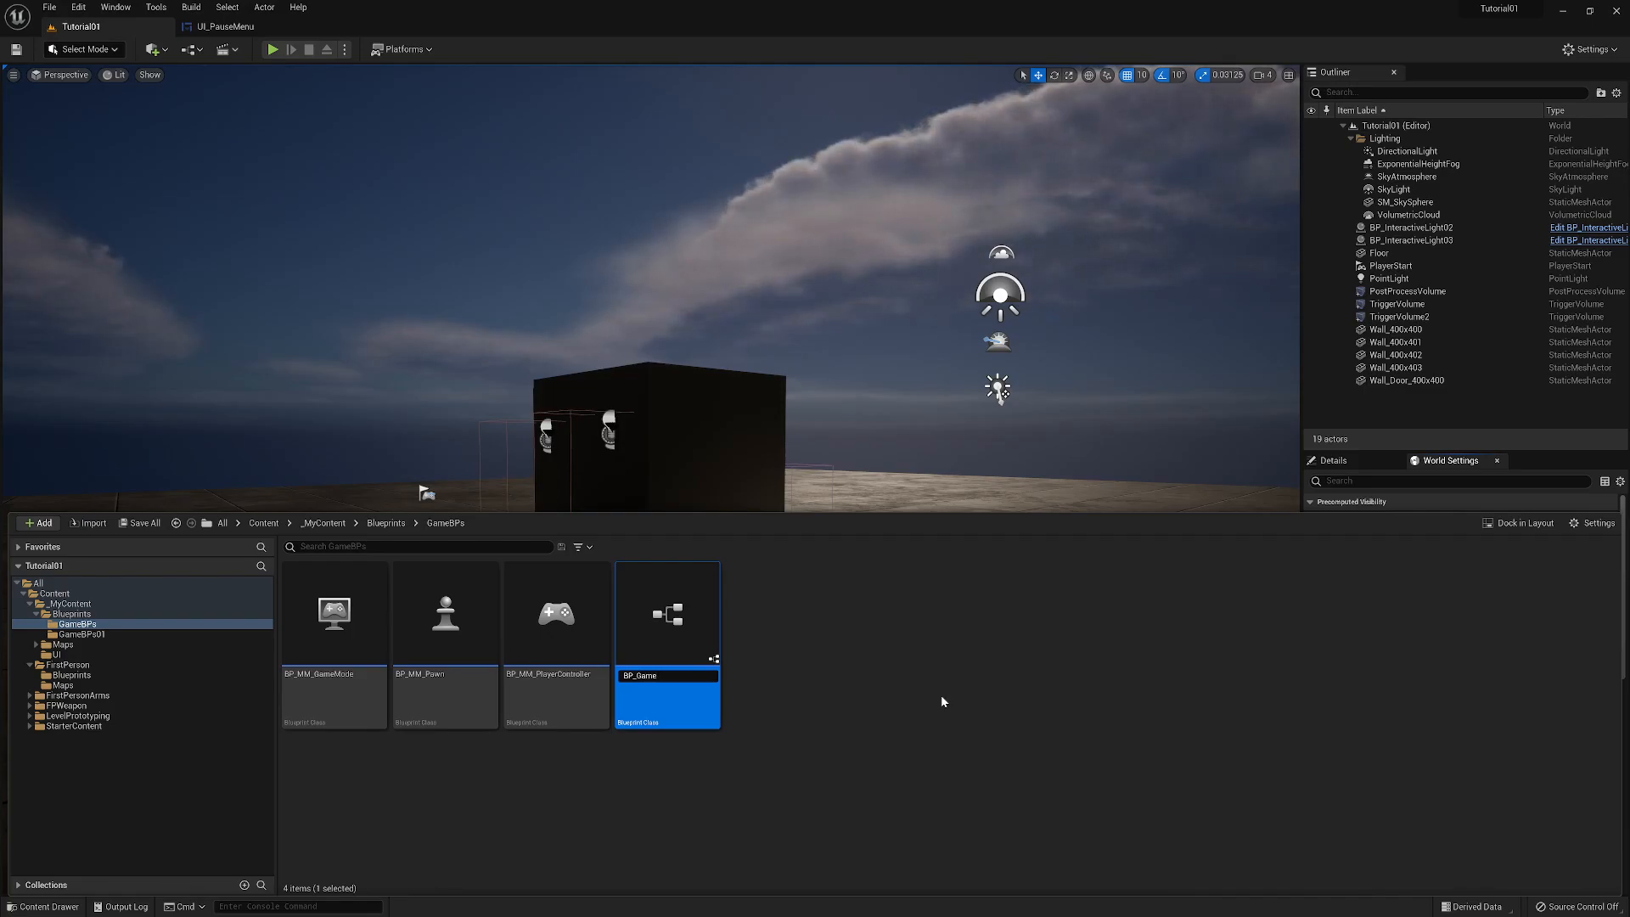
text(_Play)
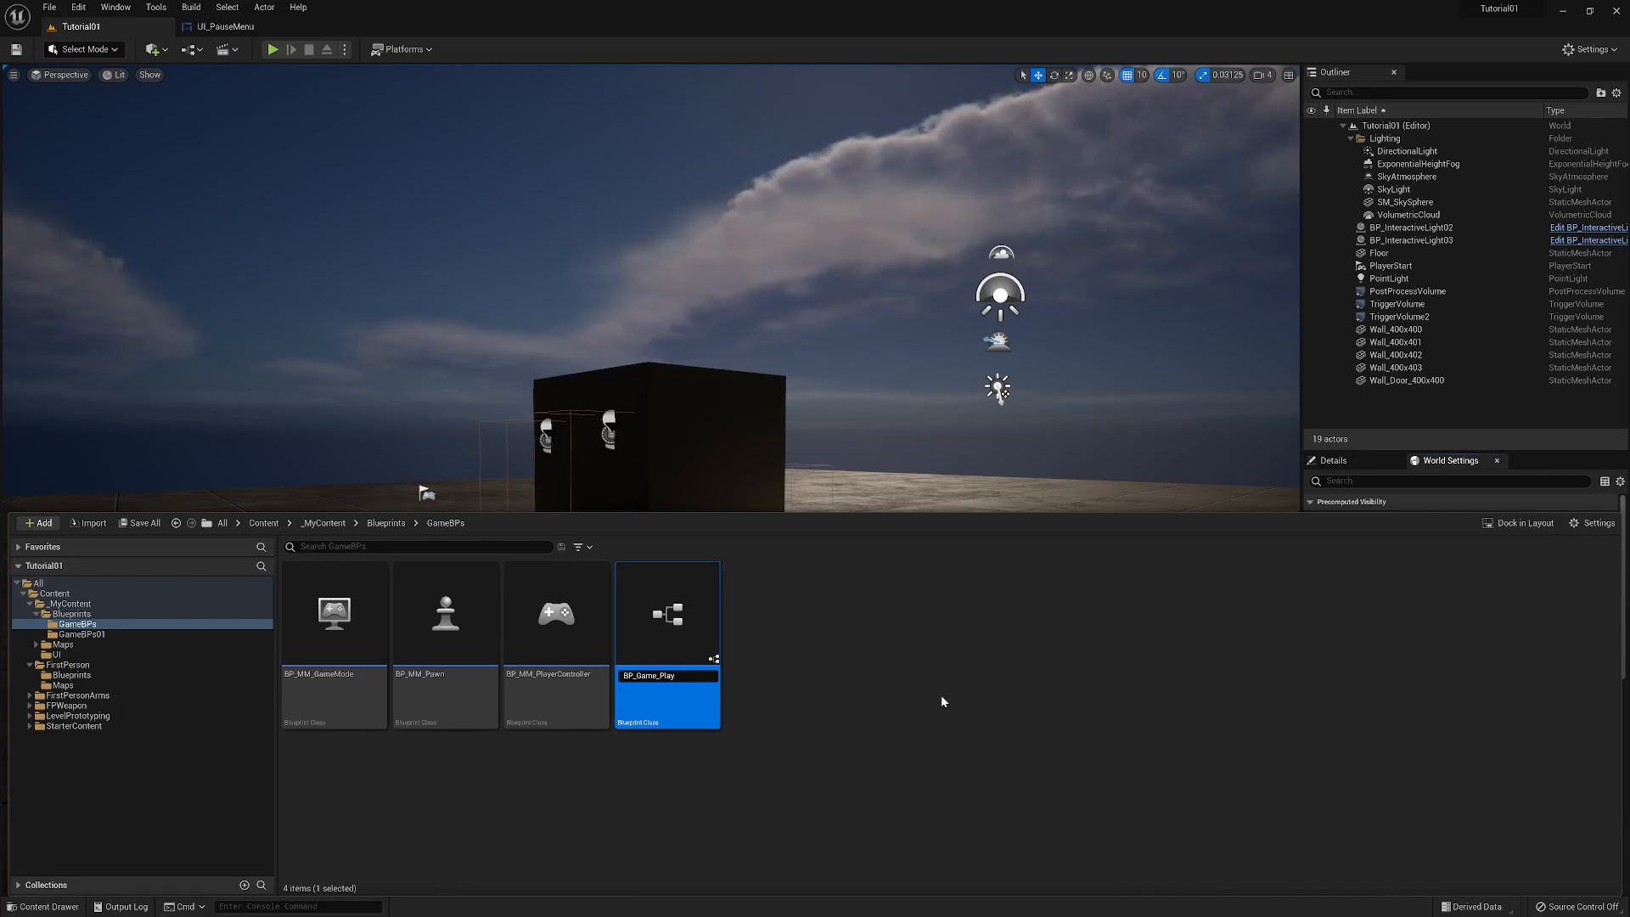
text(erController)
key(Return)
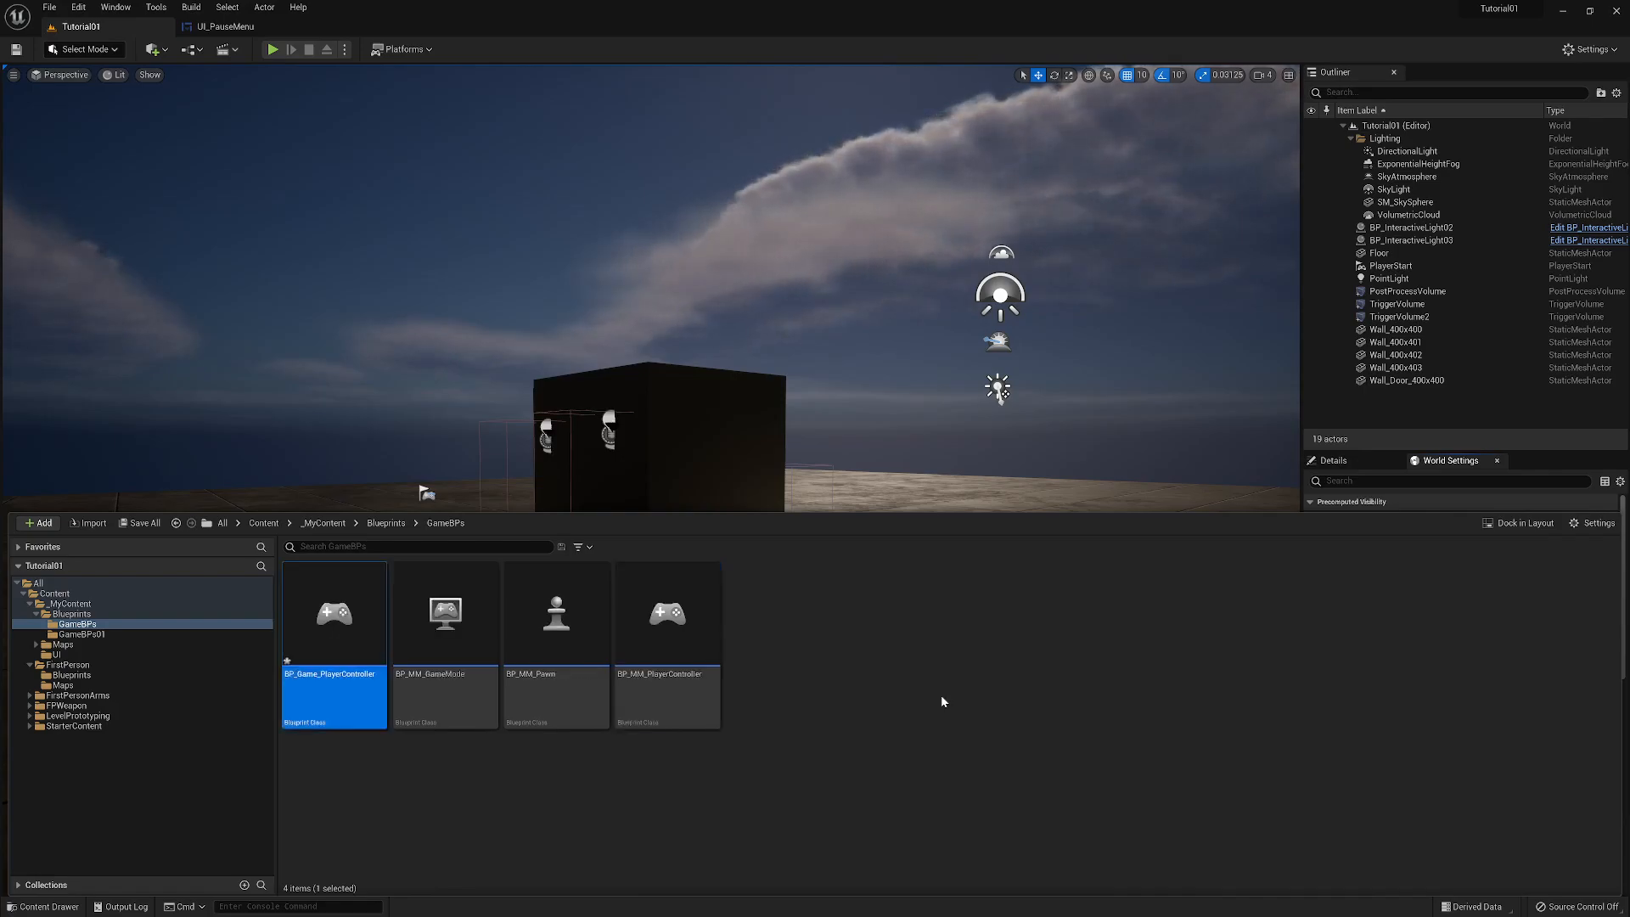
click(903, 719)
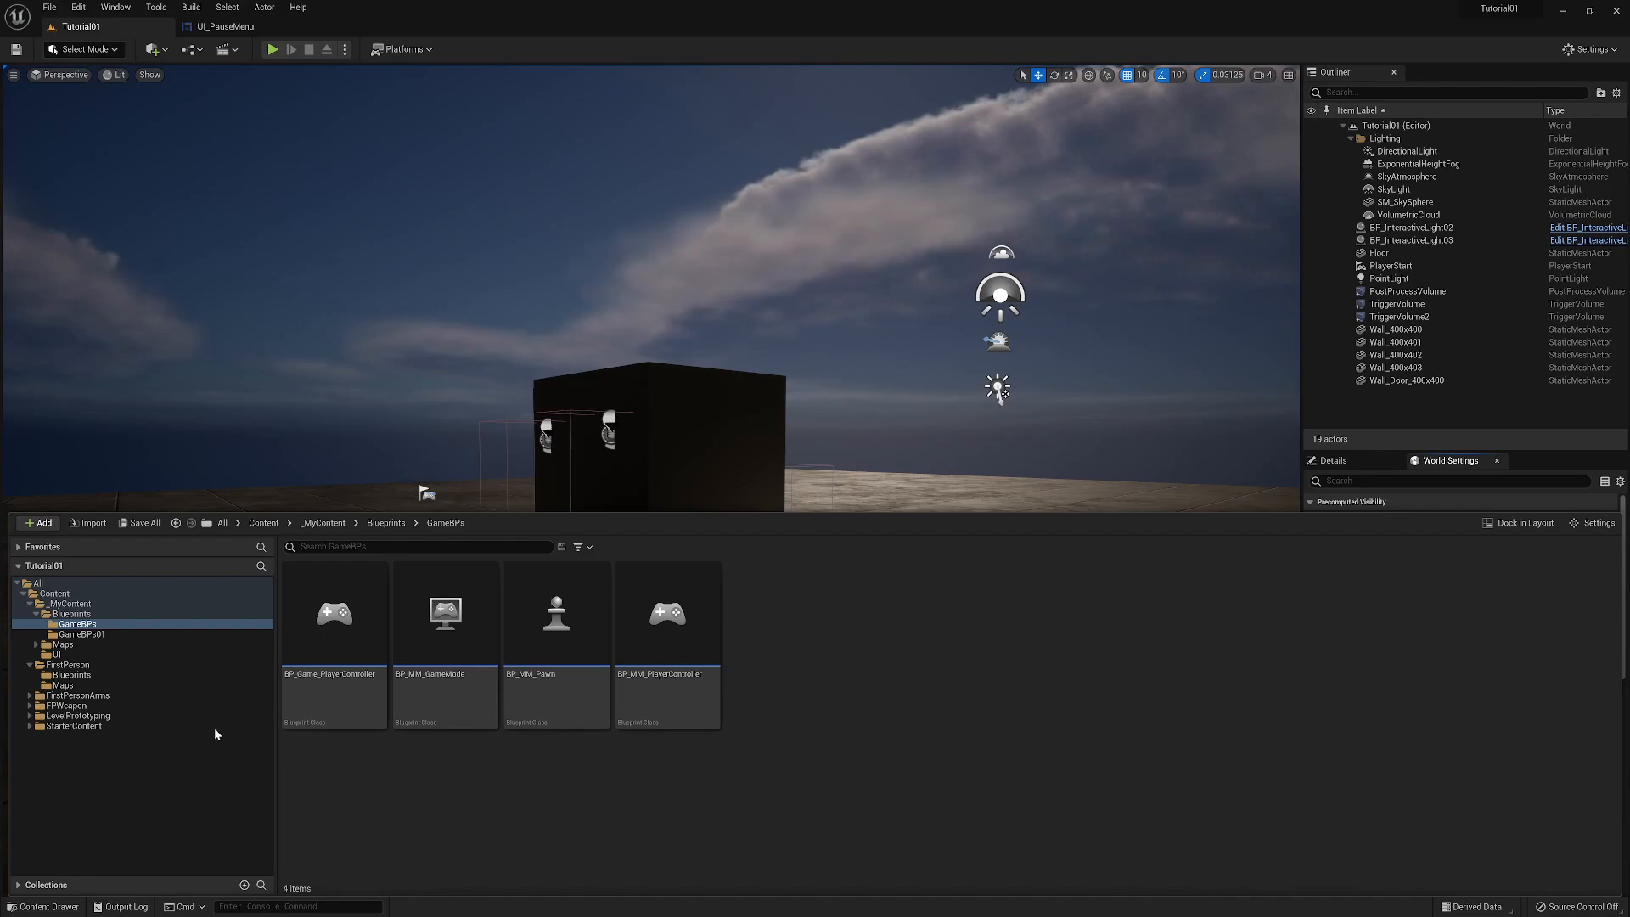
- Look over the existing character and game mode blueprints in the FirstPerson Blueprints folder
click(68, 675)
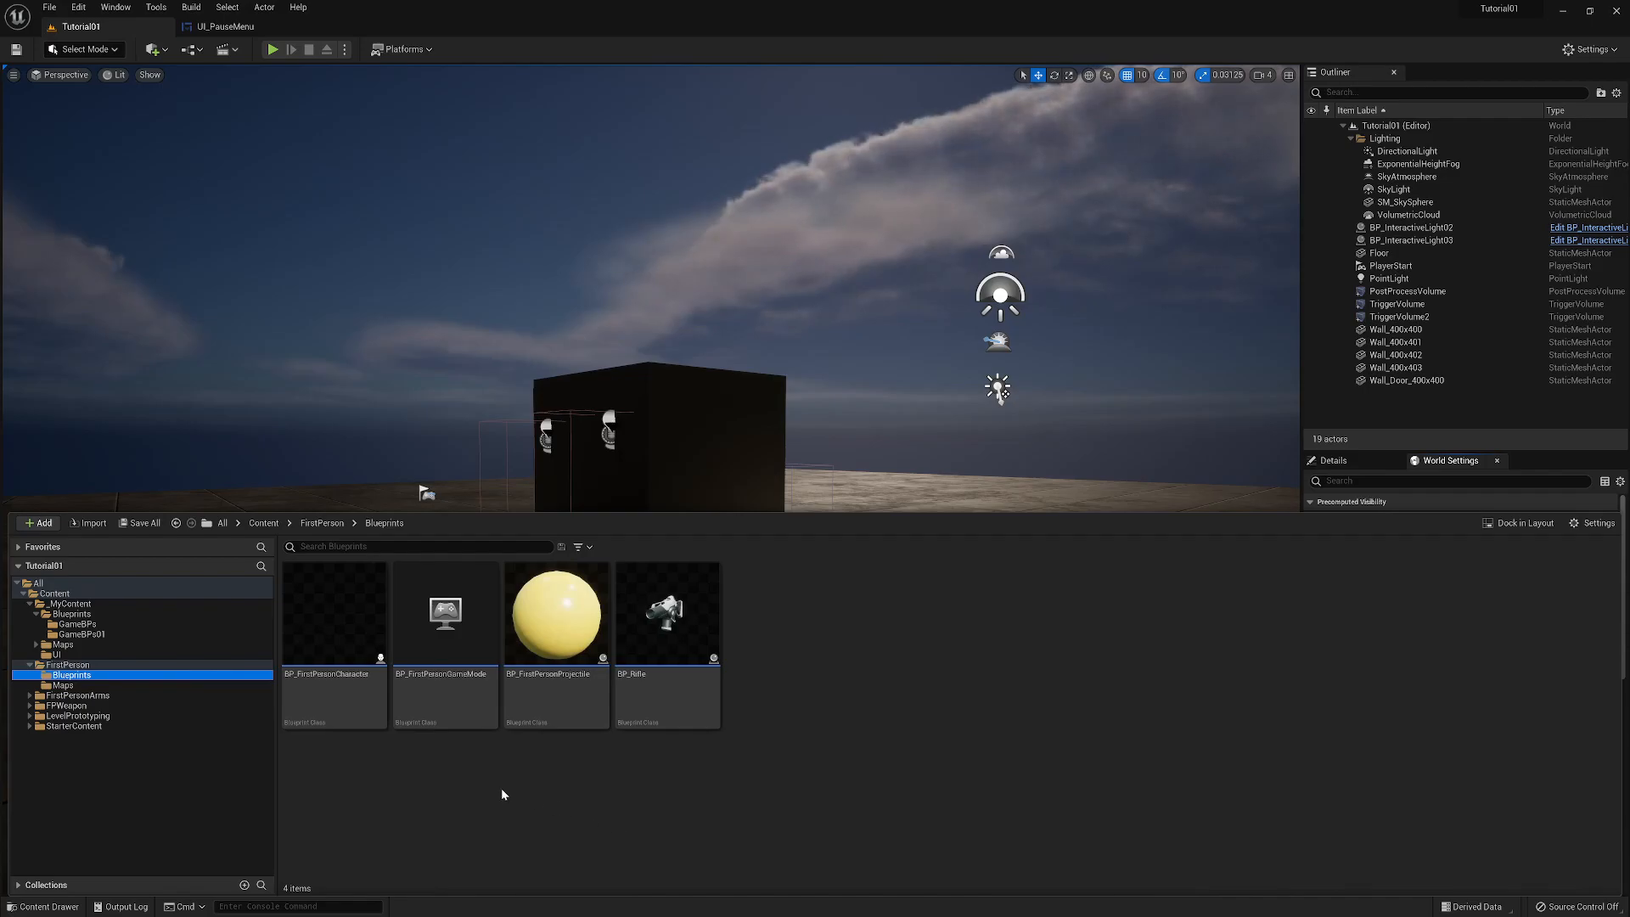
mouse_move(471, 717)
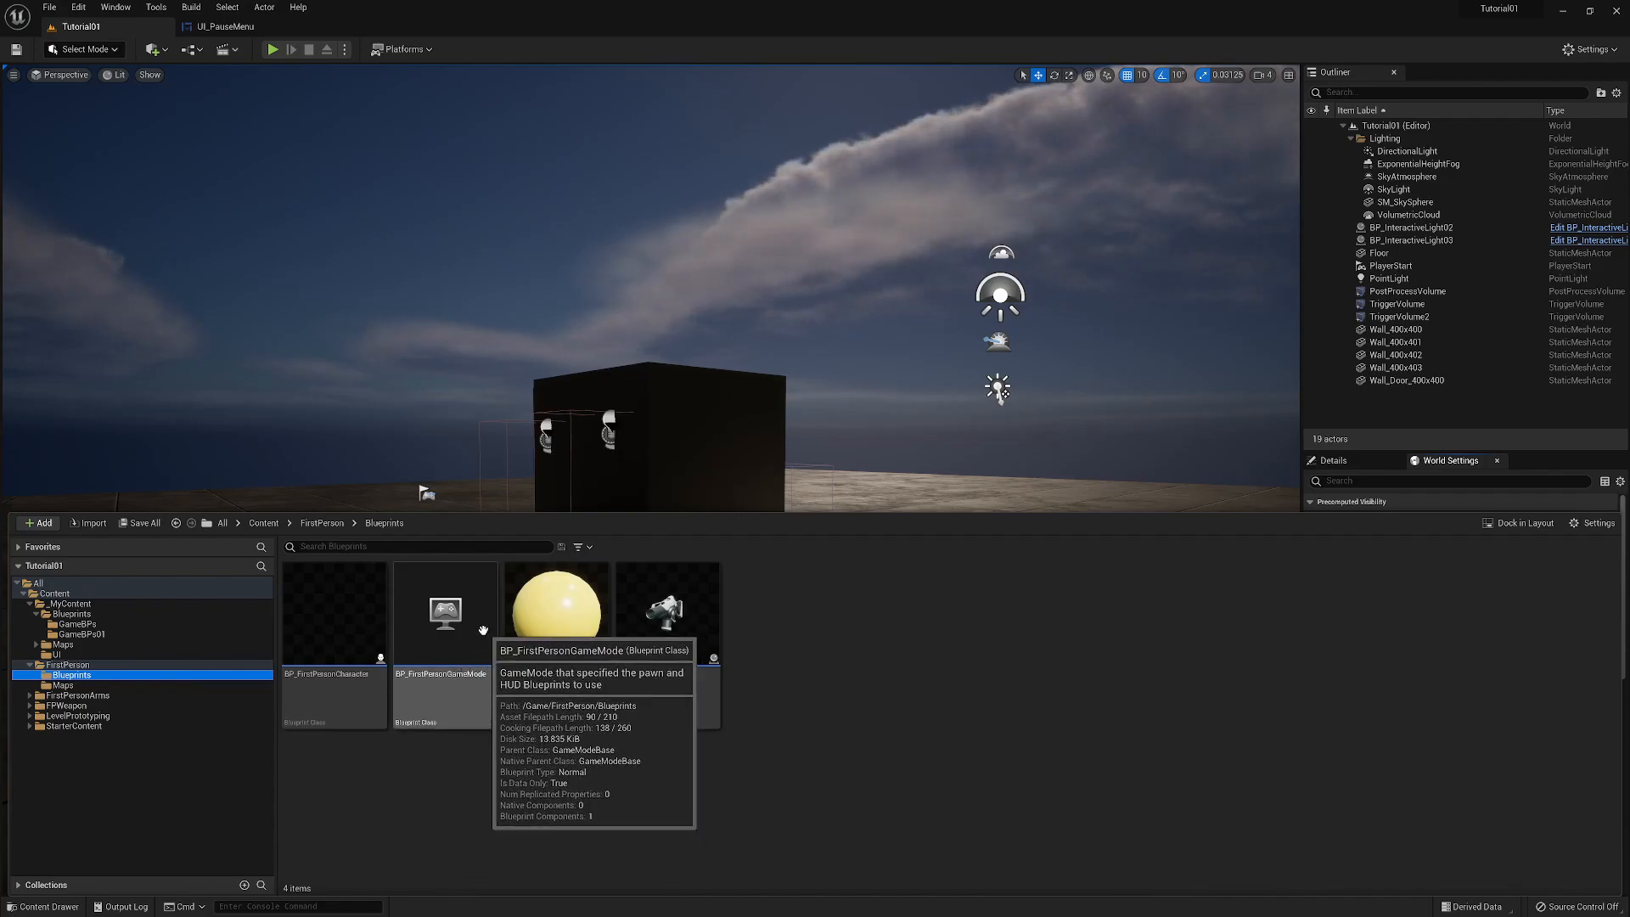
mouse_move(339, 682)
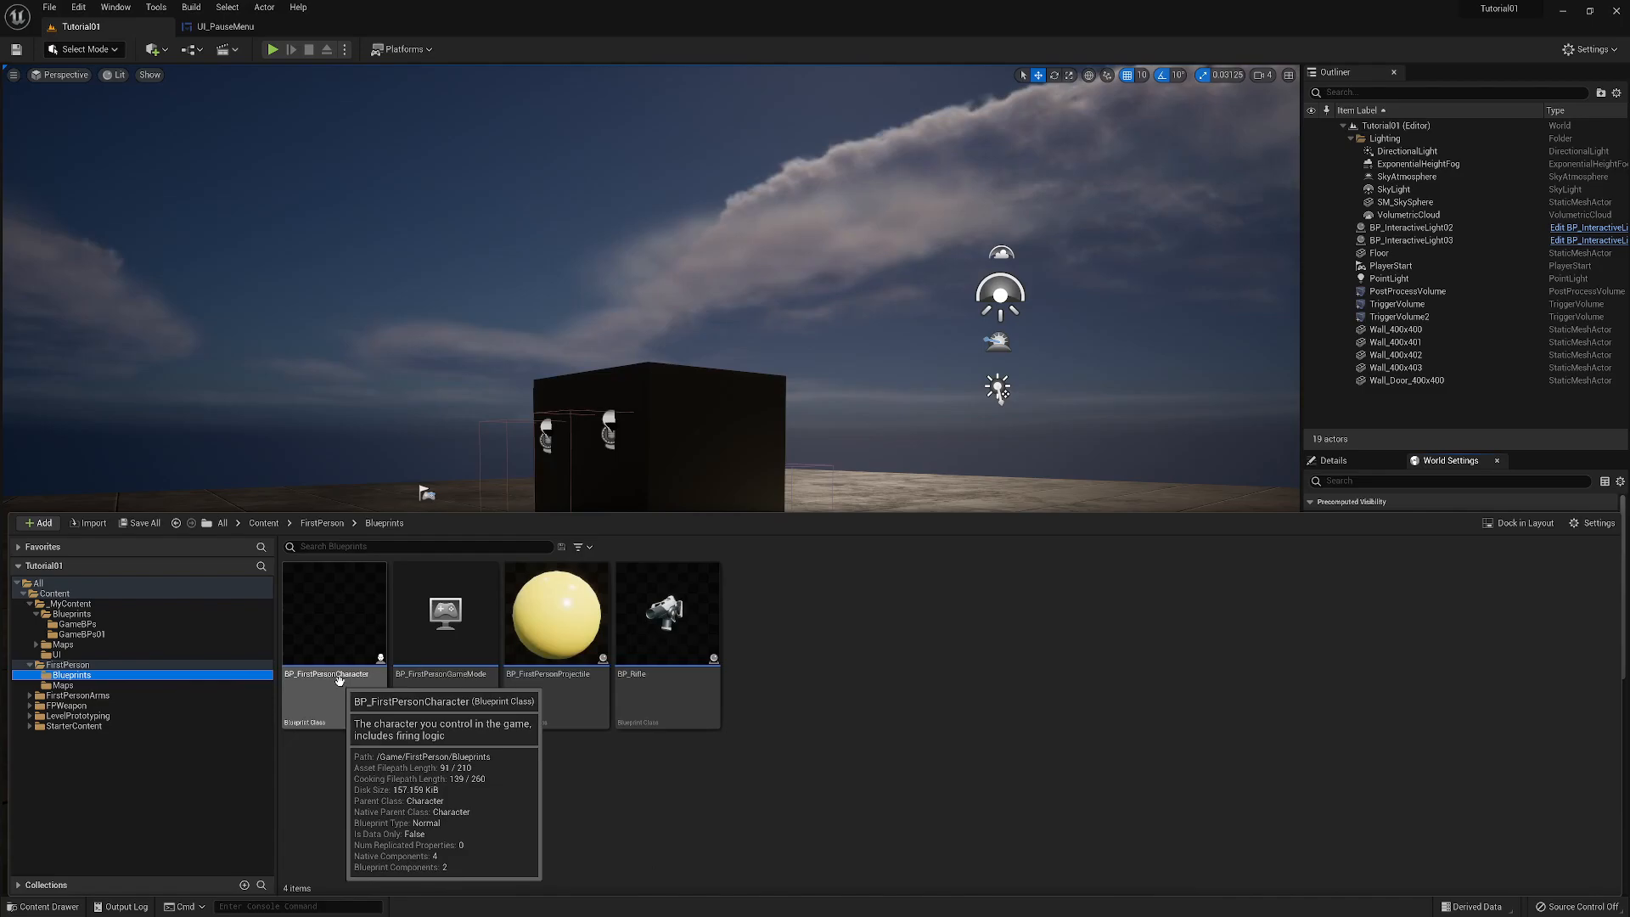
mouse_move(355, 709)
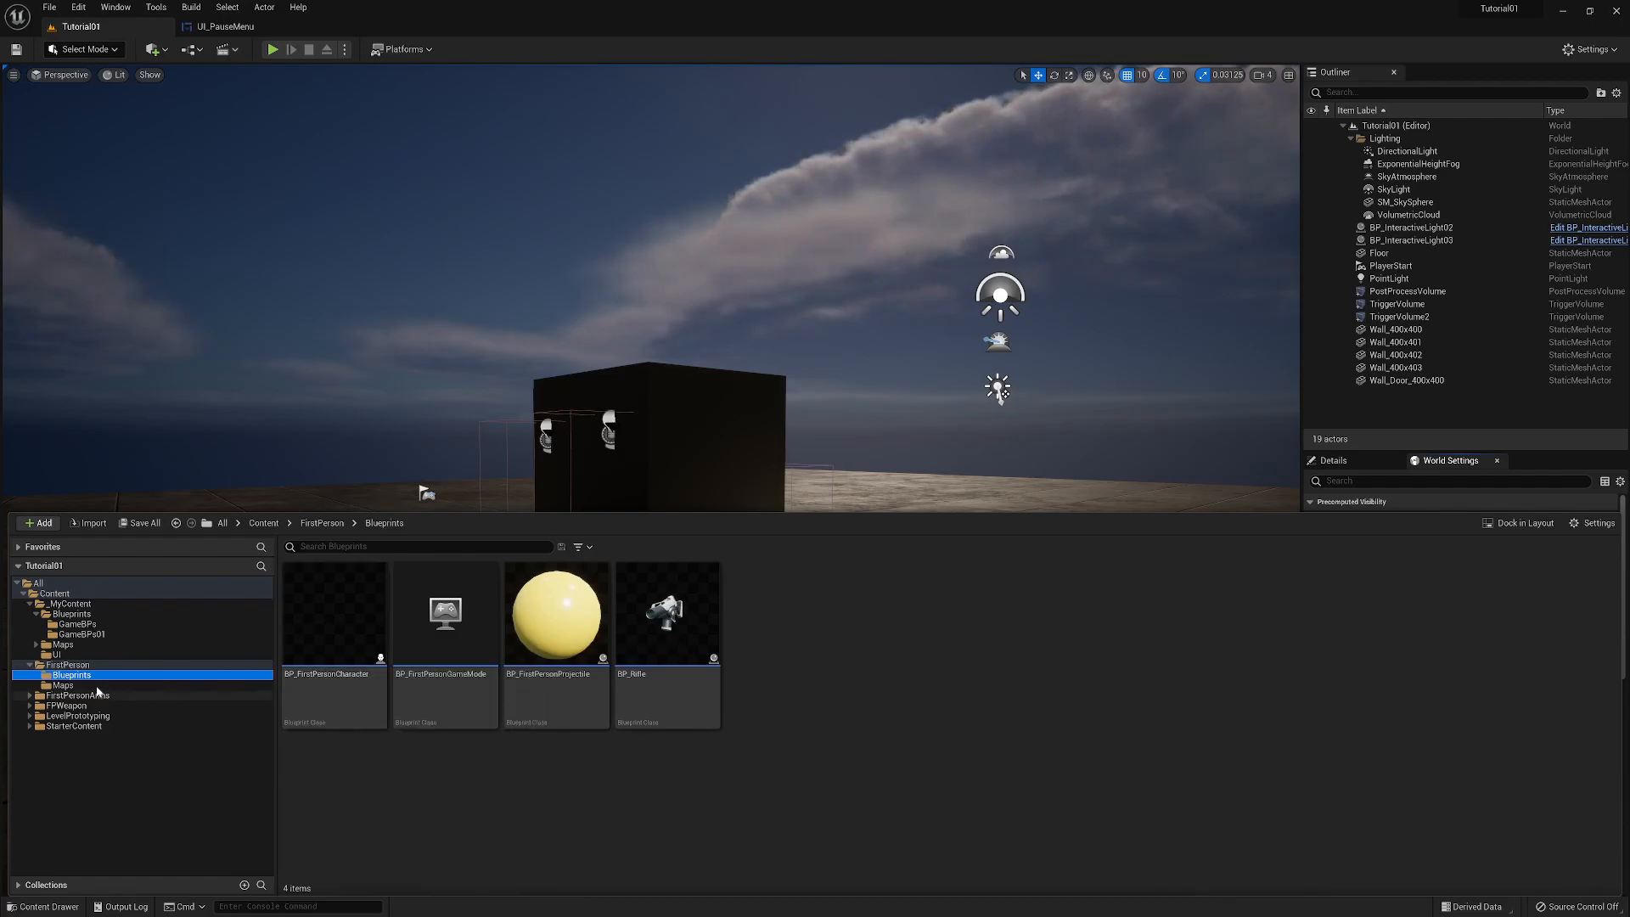
- Create a Game Mode Base blueprint class named BP_Game_GameMode in the GameBPs folder
click(79, 625)
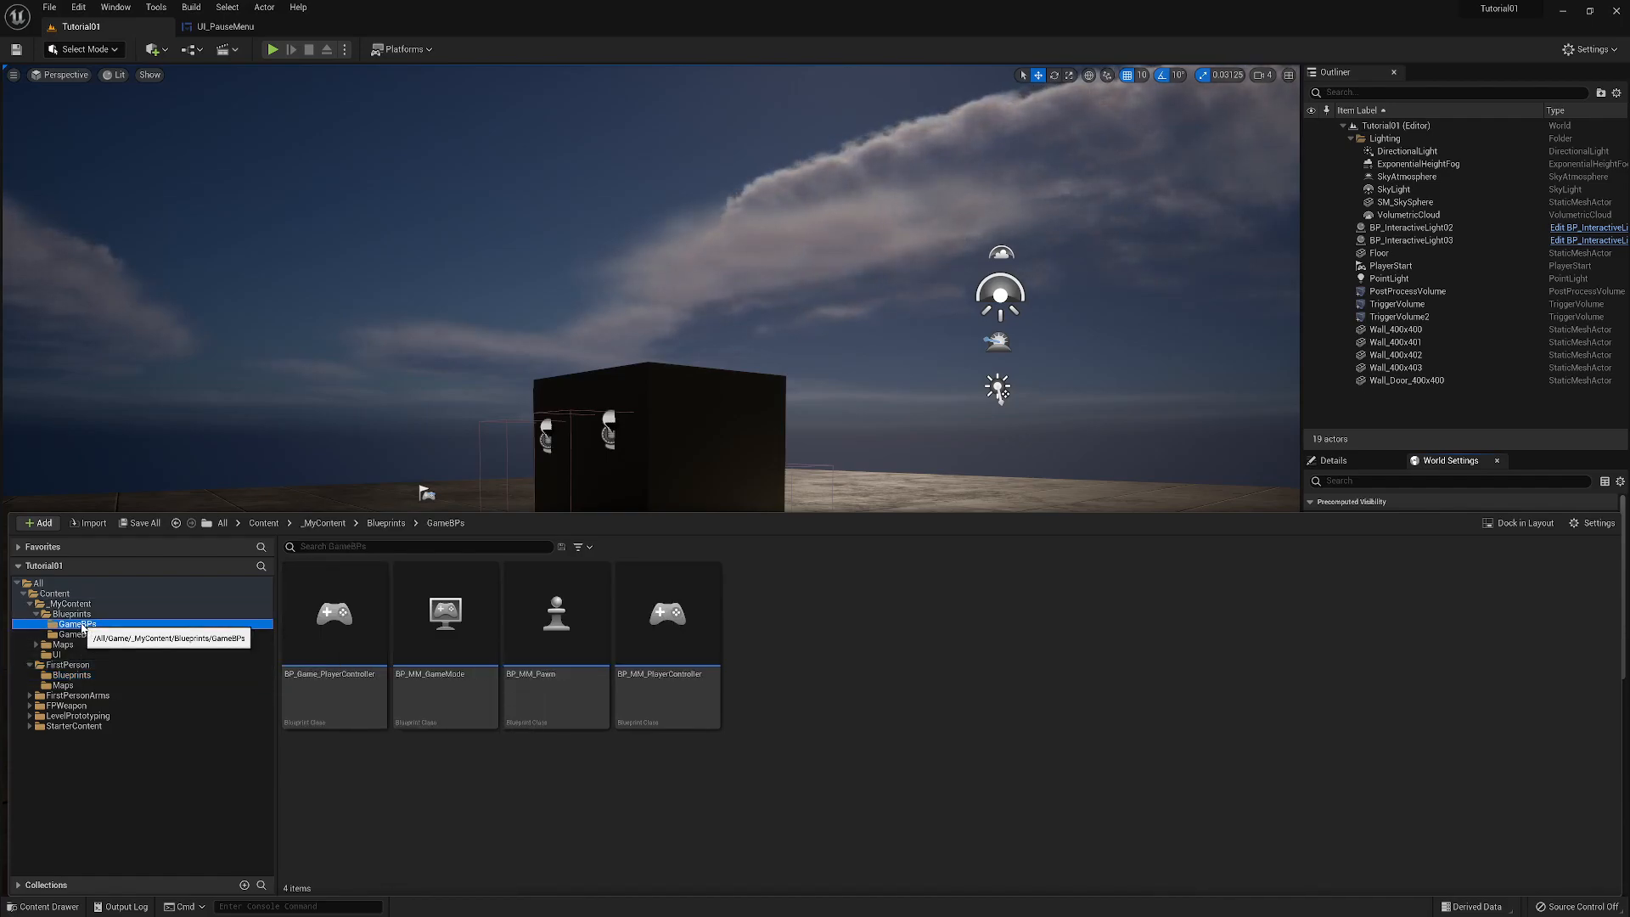
right_click(806, 686)
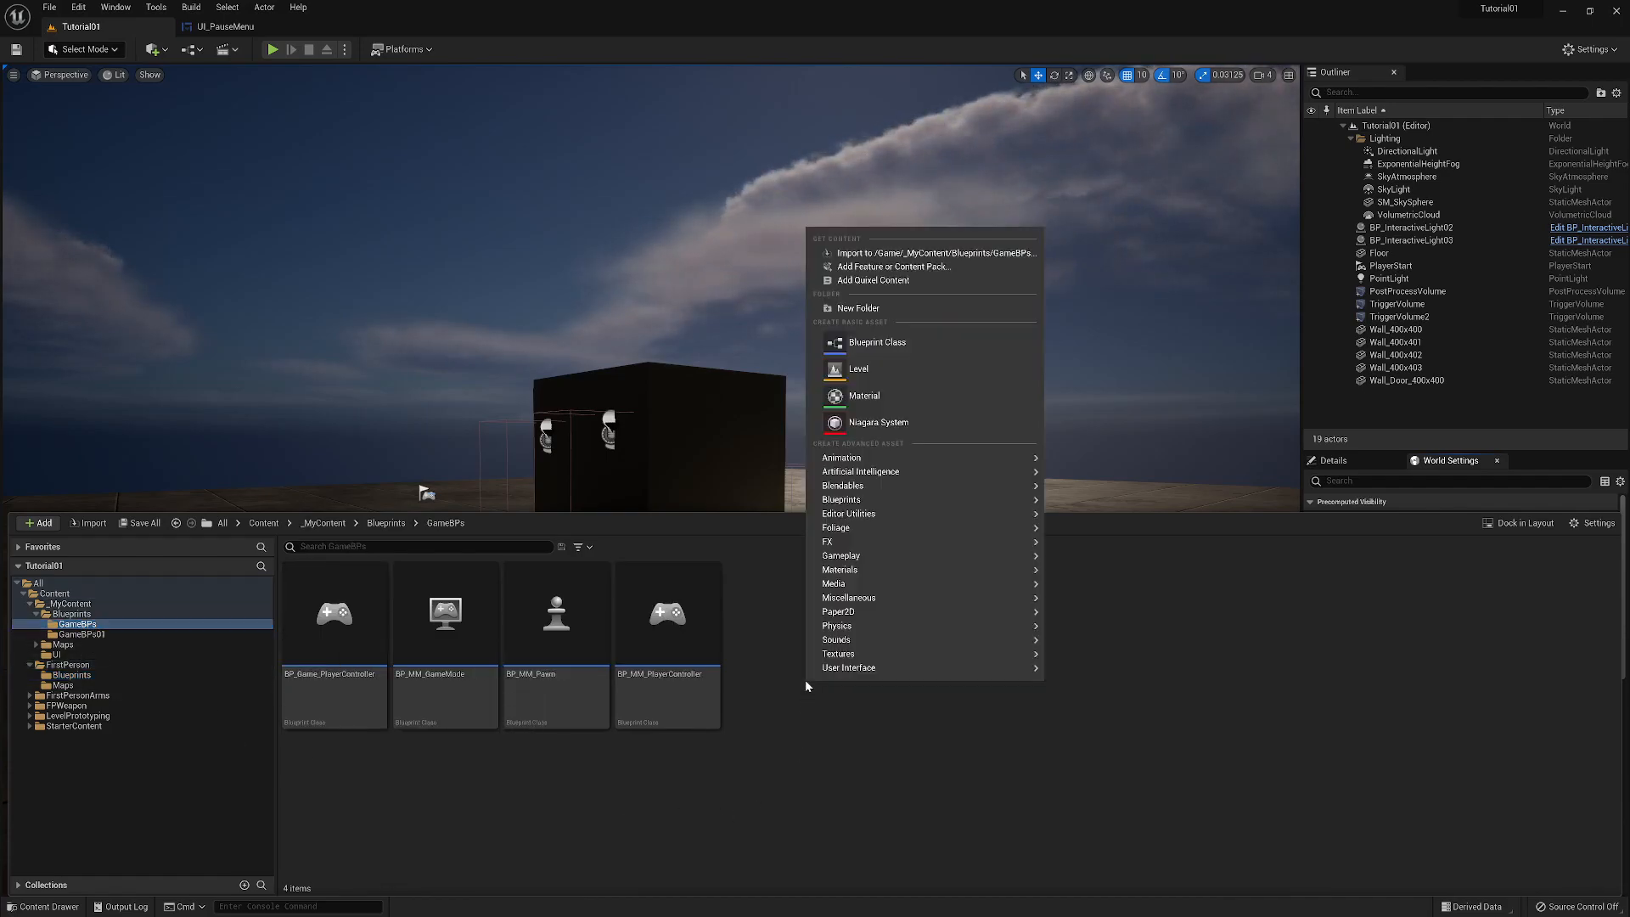
click(869, 342)
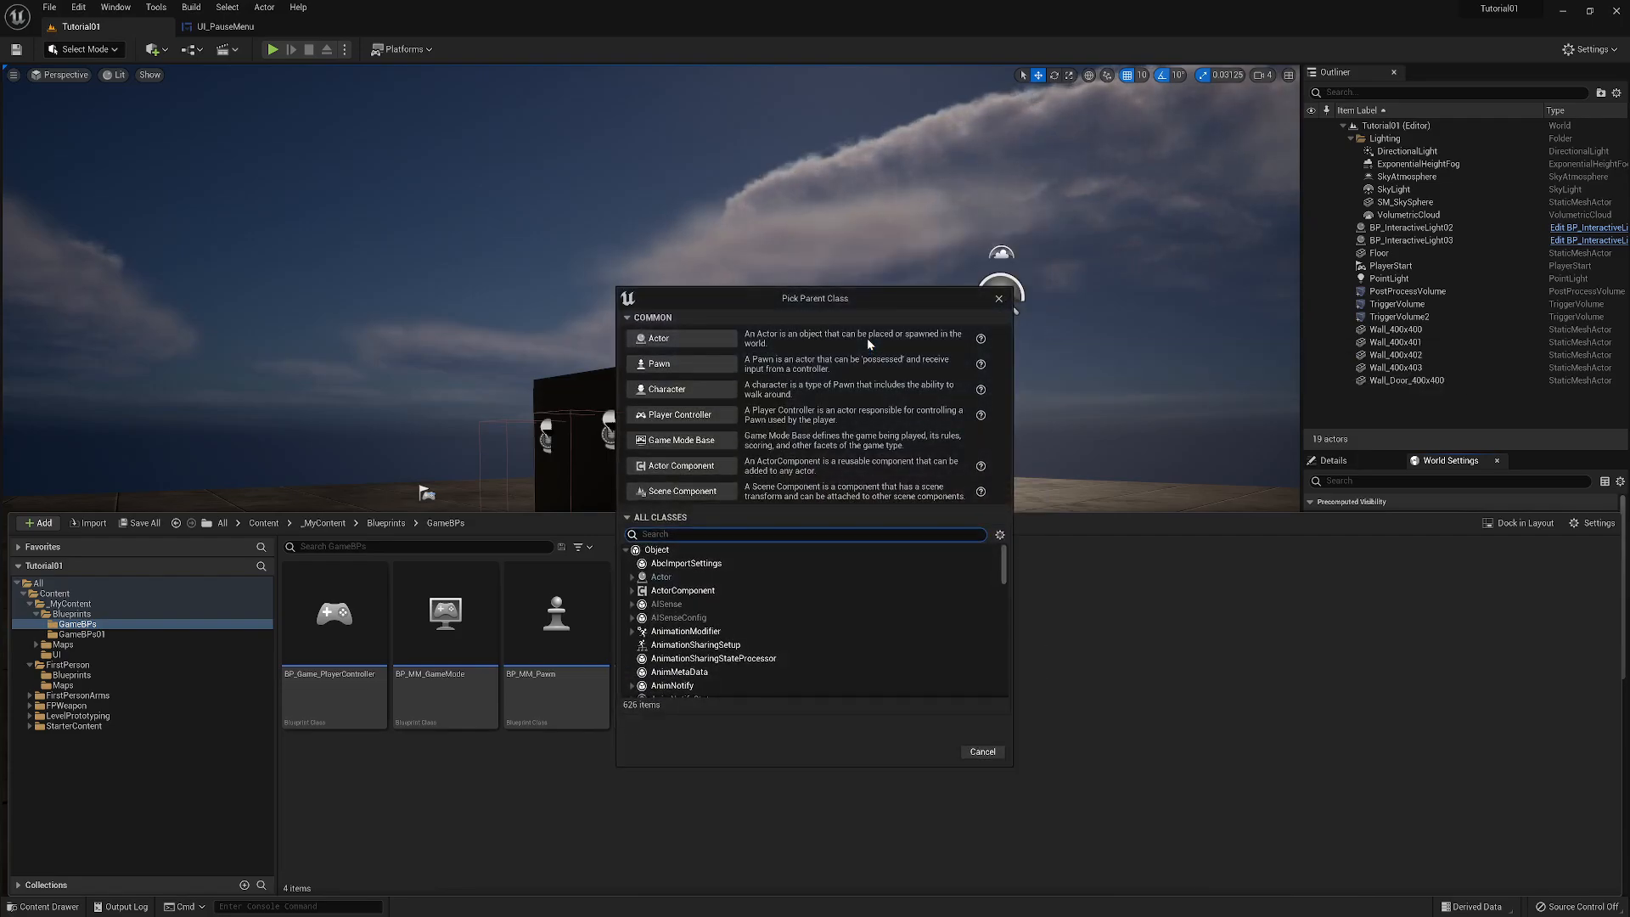
click(668, 441)
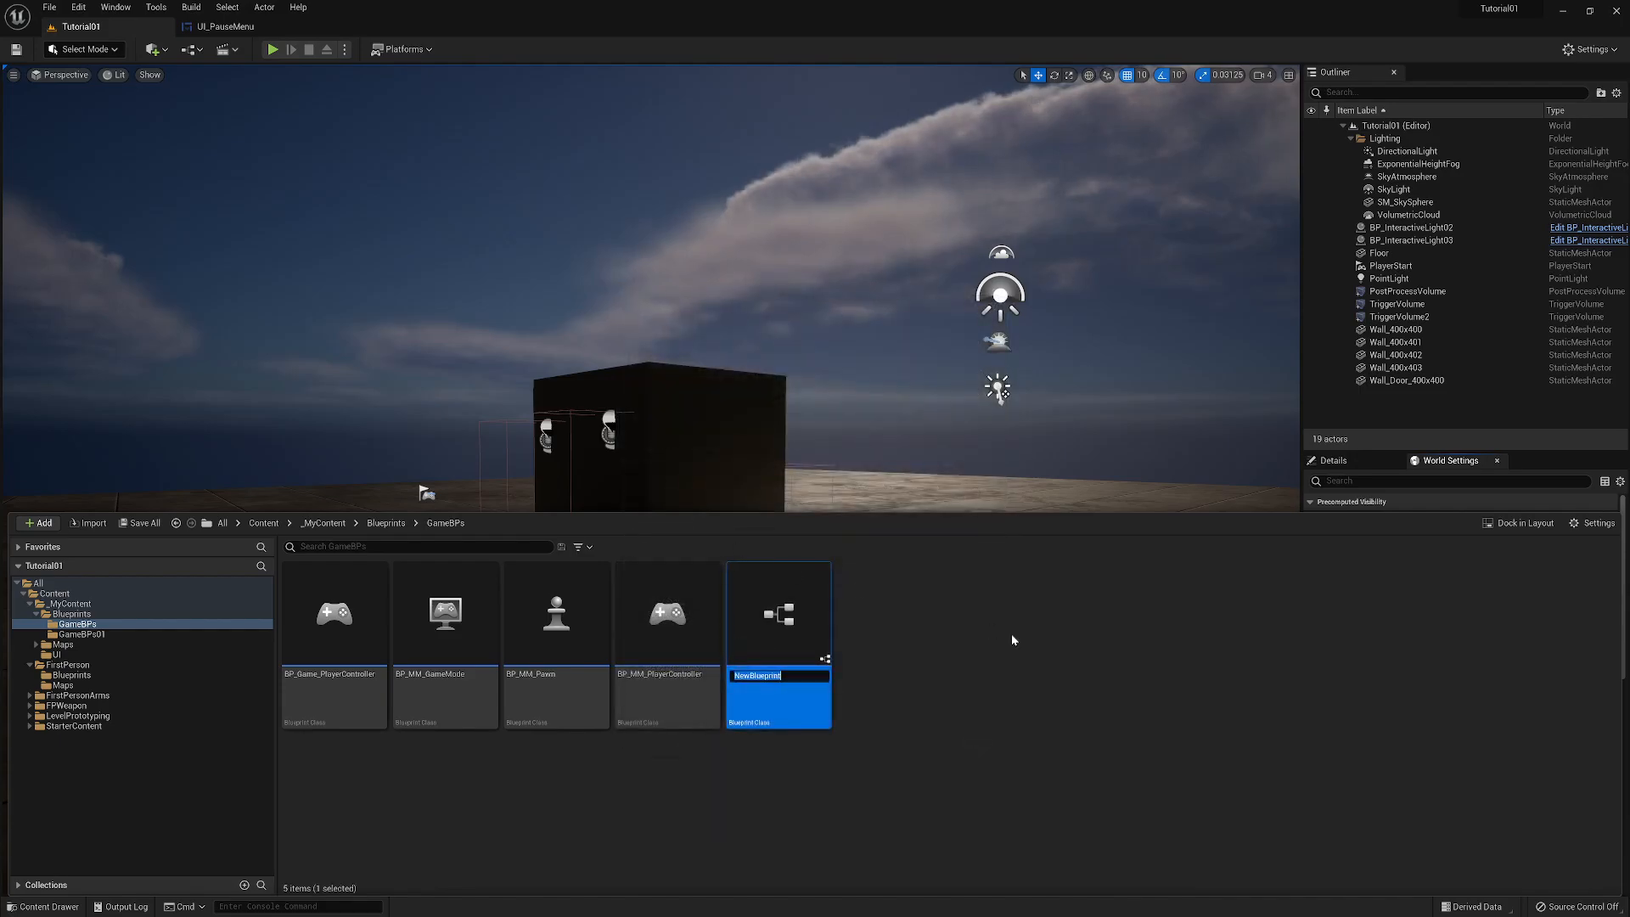
text(BP_)
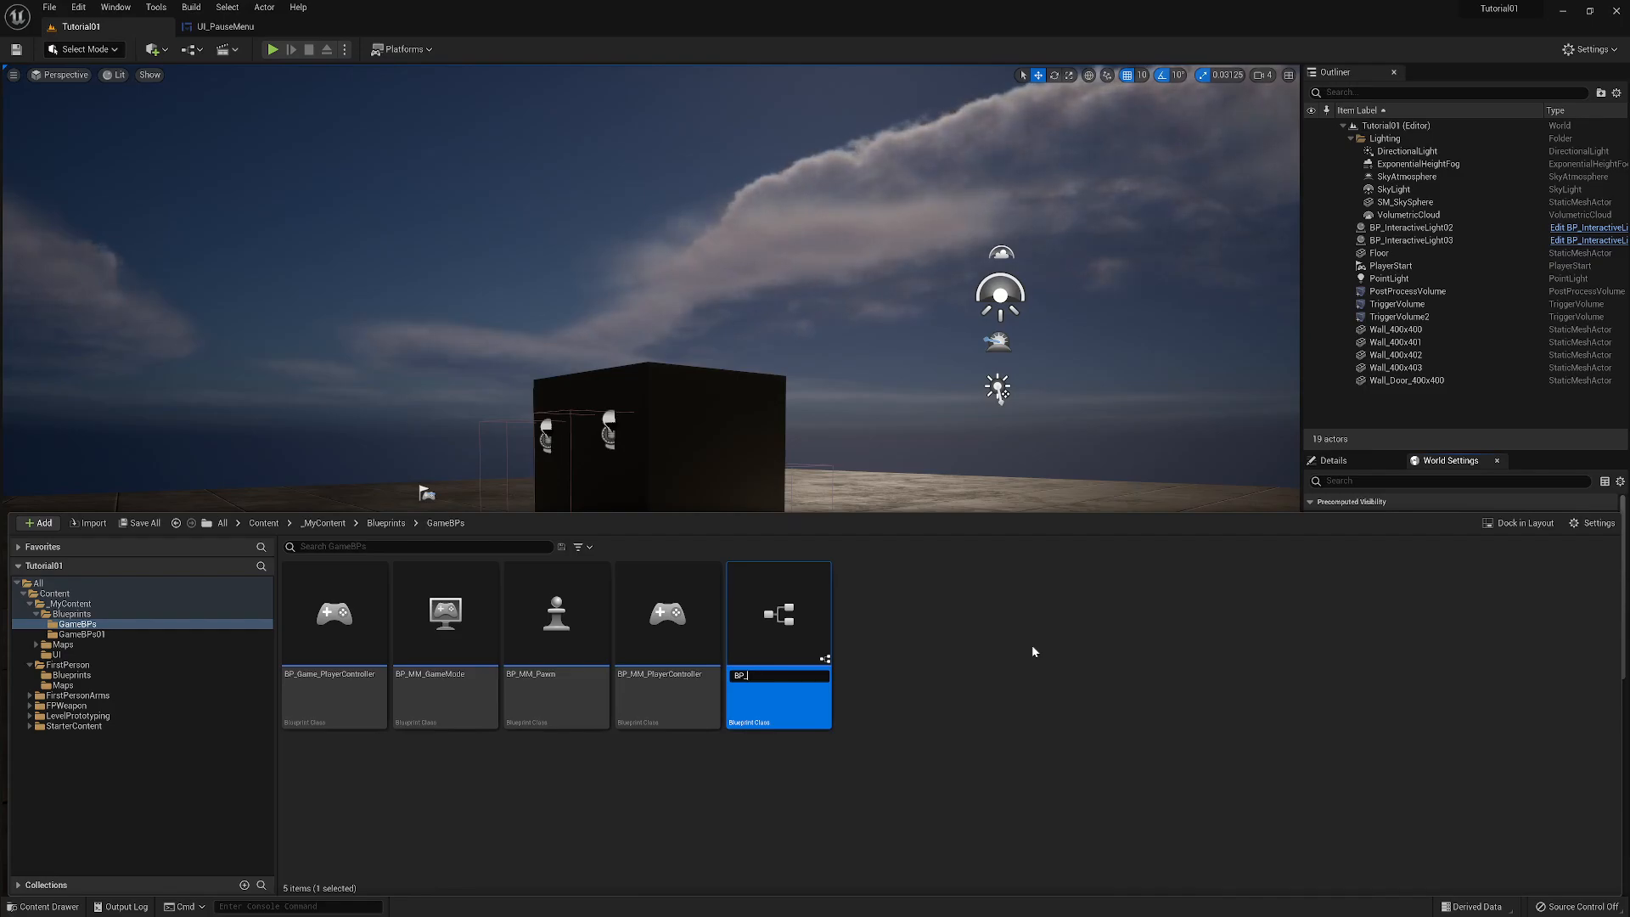
text(Game_)
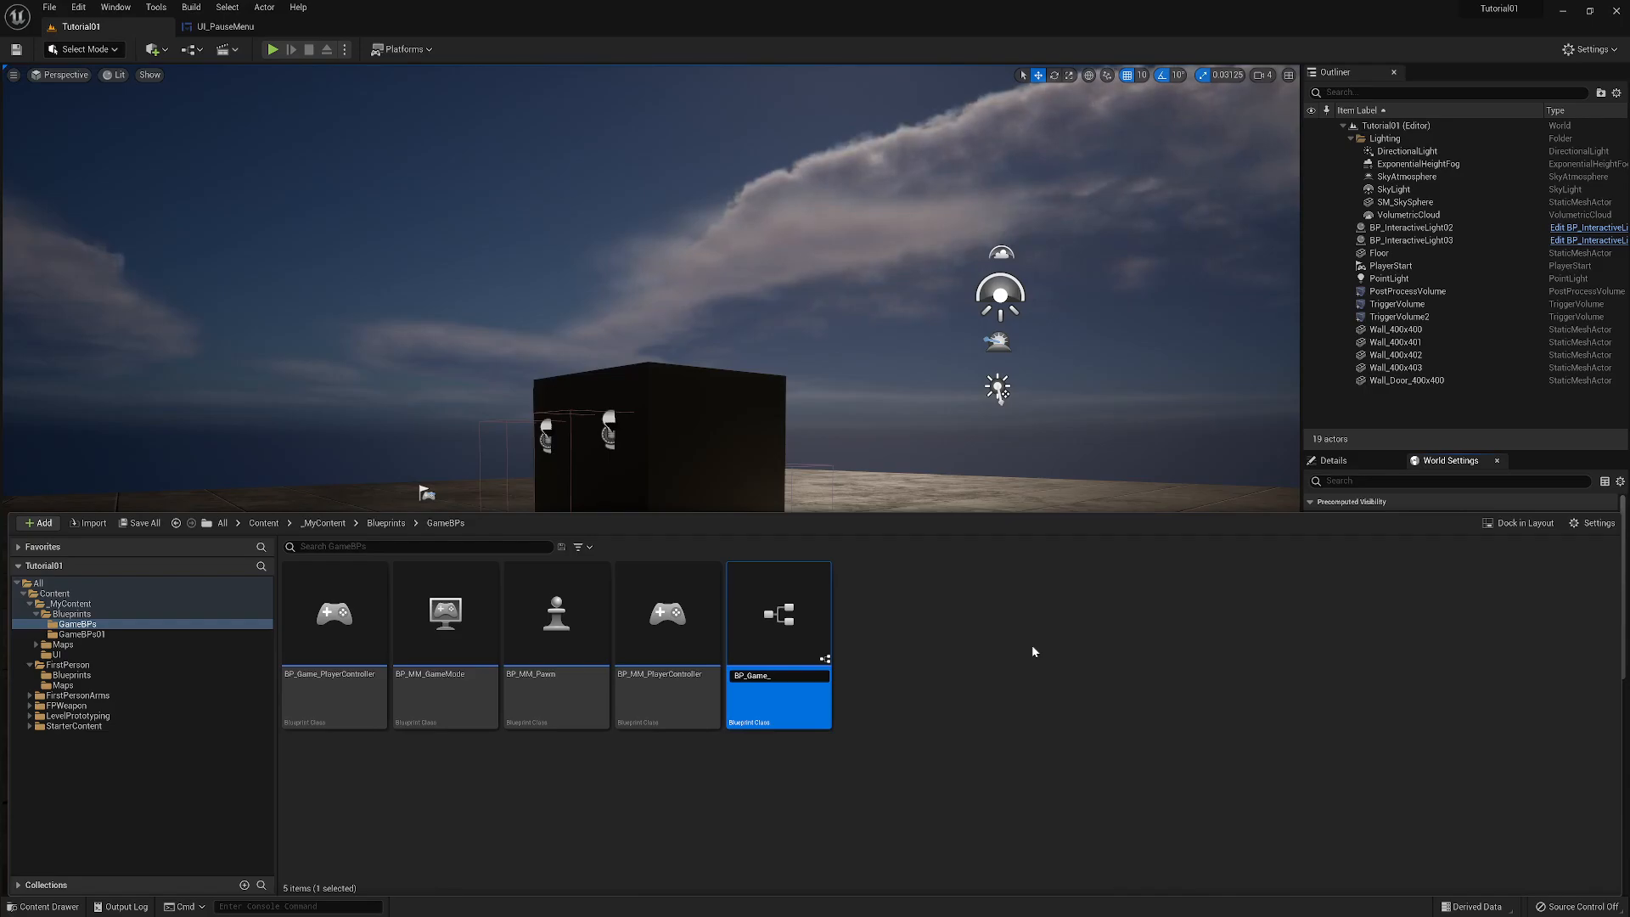
text(GameMode)
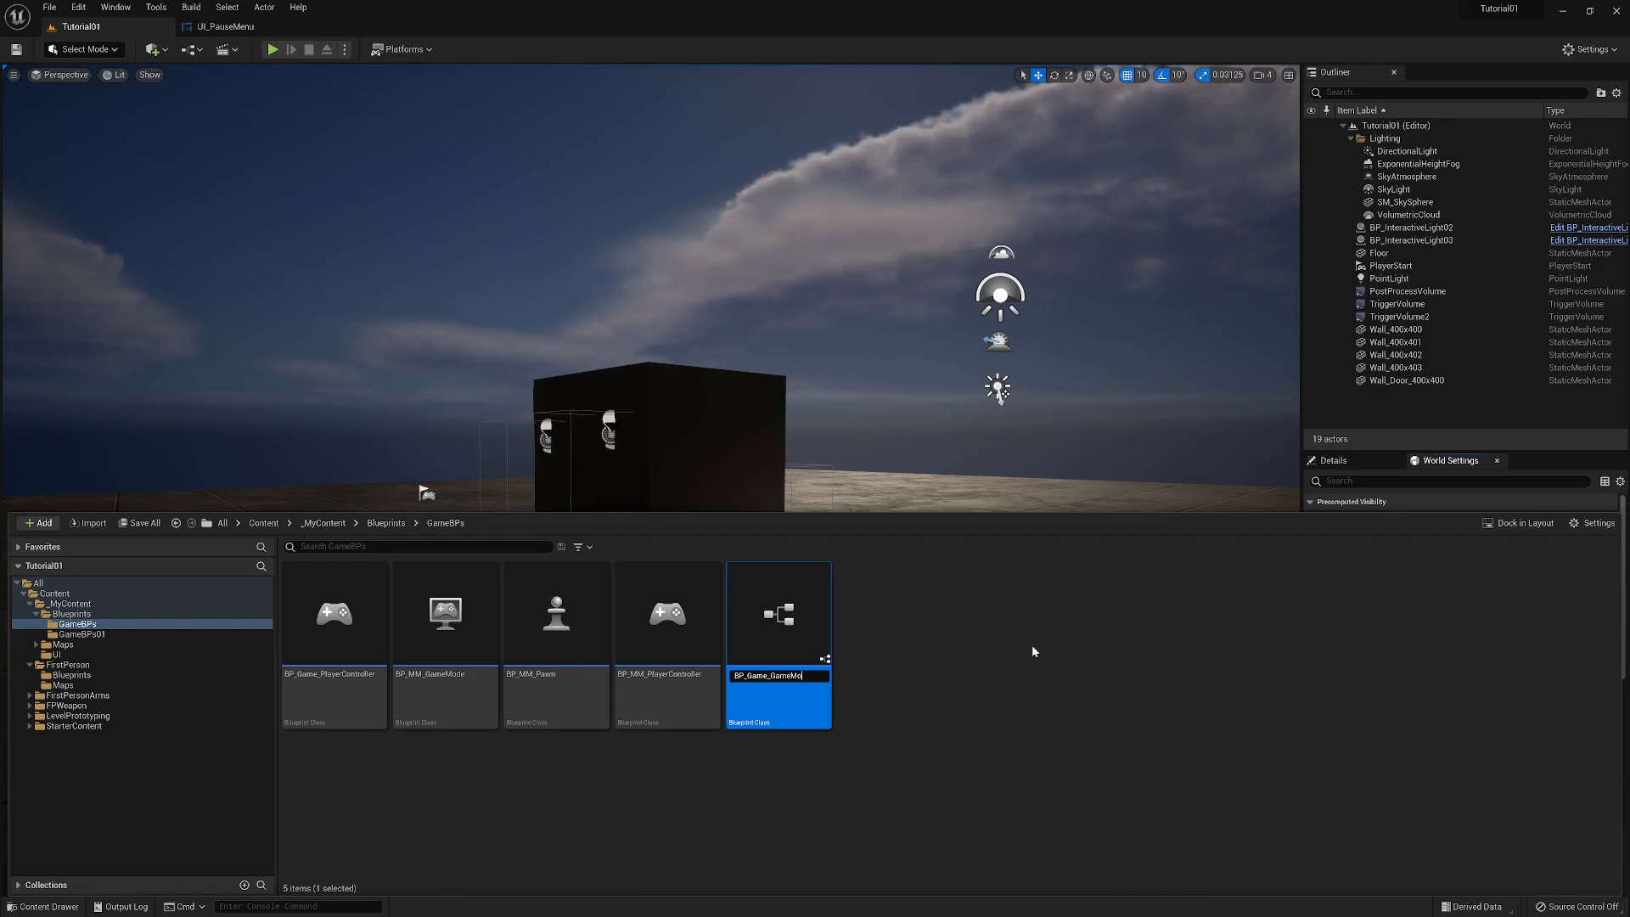
key(Return)
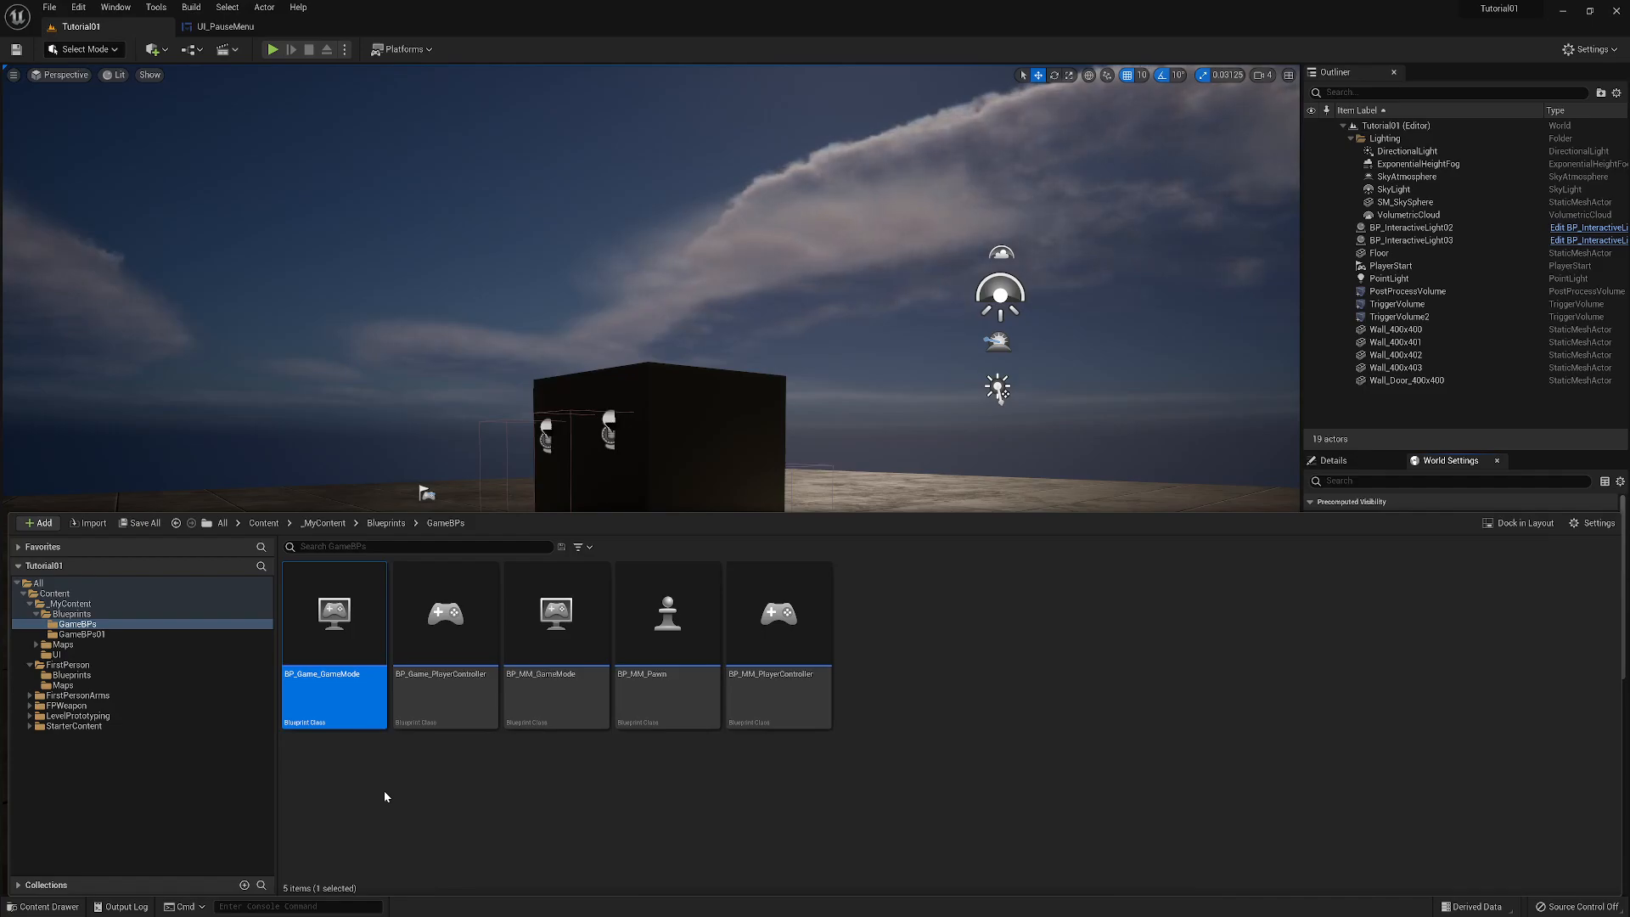
- Open BP_Game_GameMode and set its Player Controller Class to BP_Game_PlayerController
double_click(334, 656)
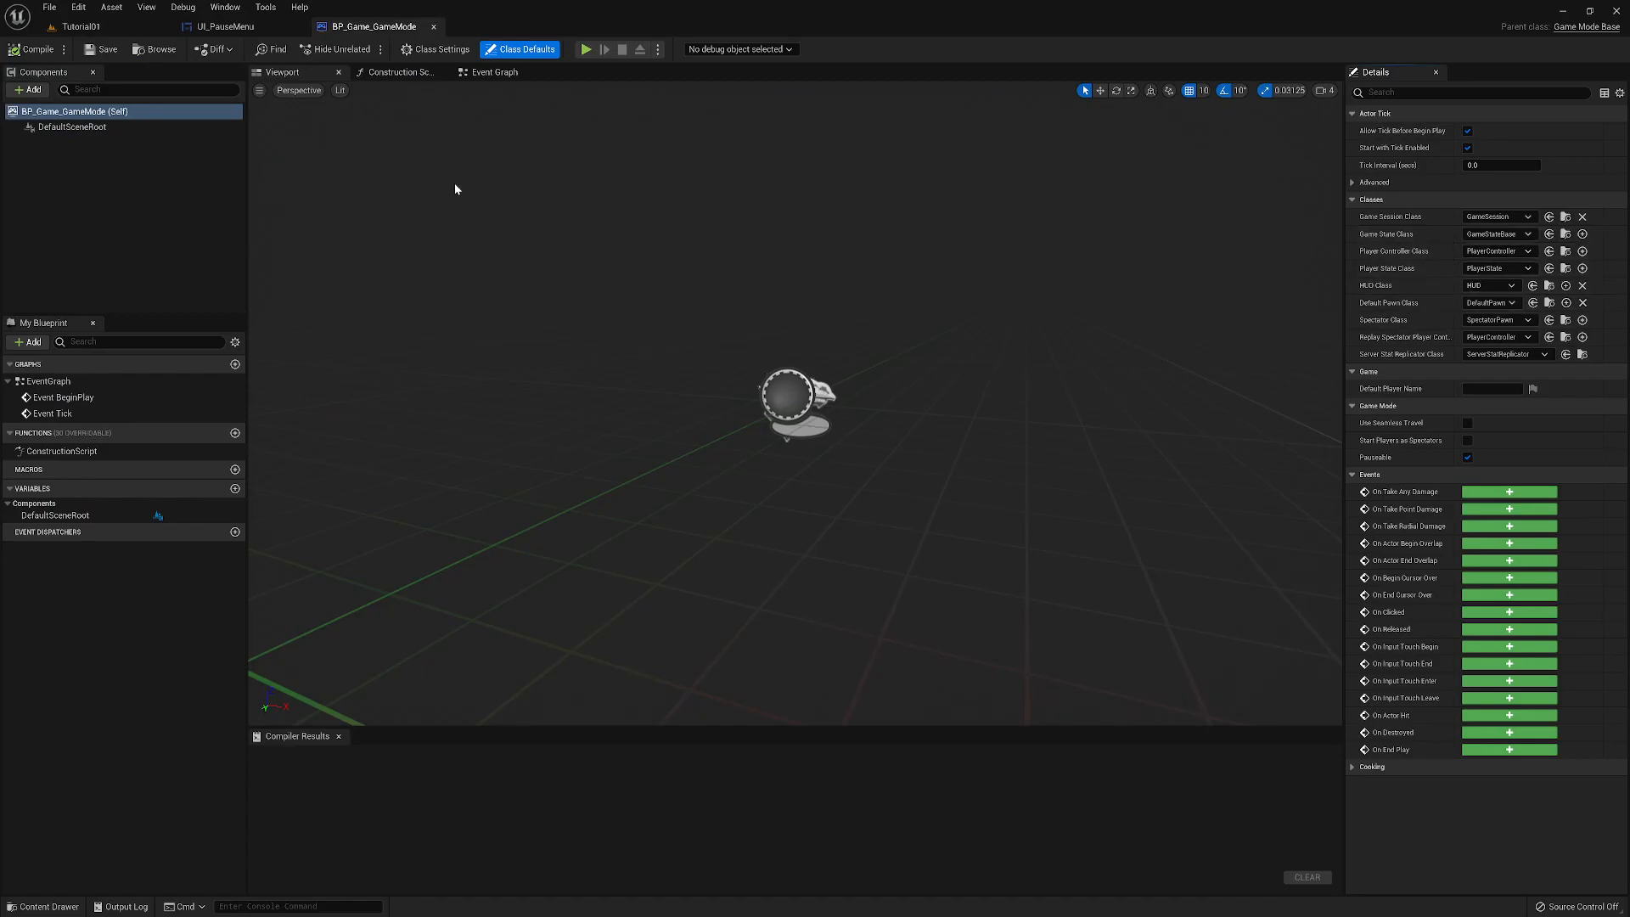
click(44, 906)
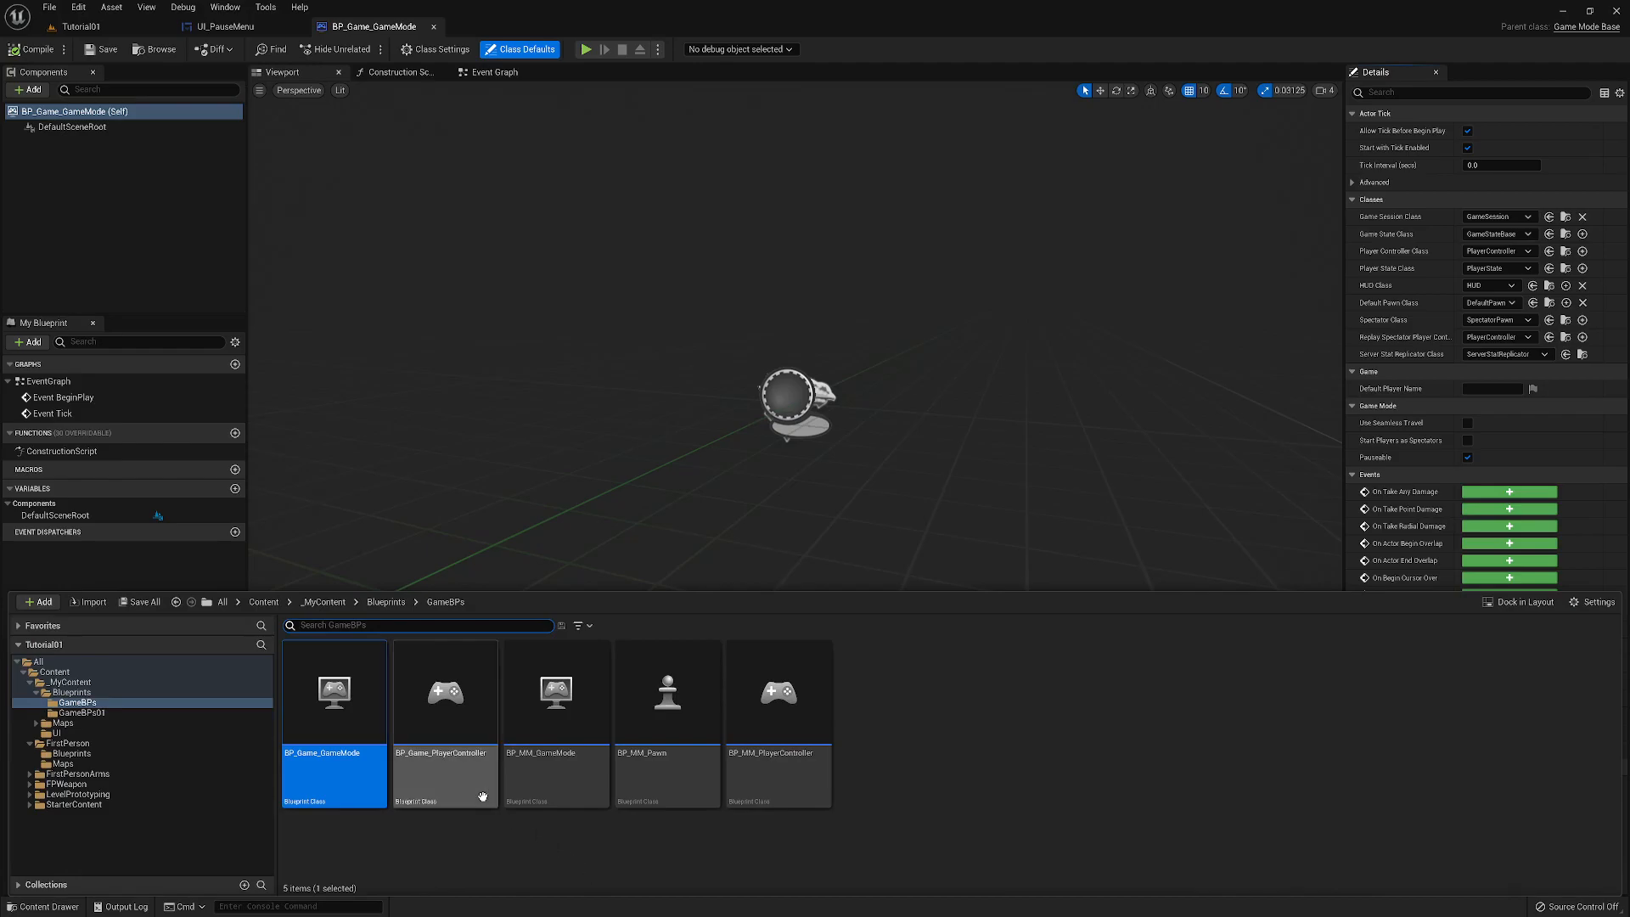
click(445, 704)
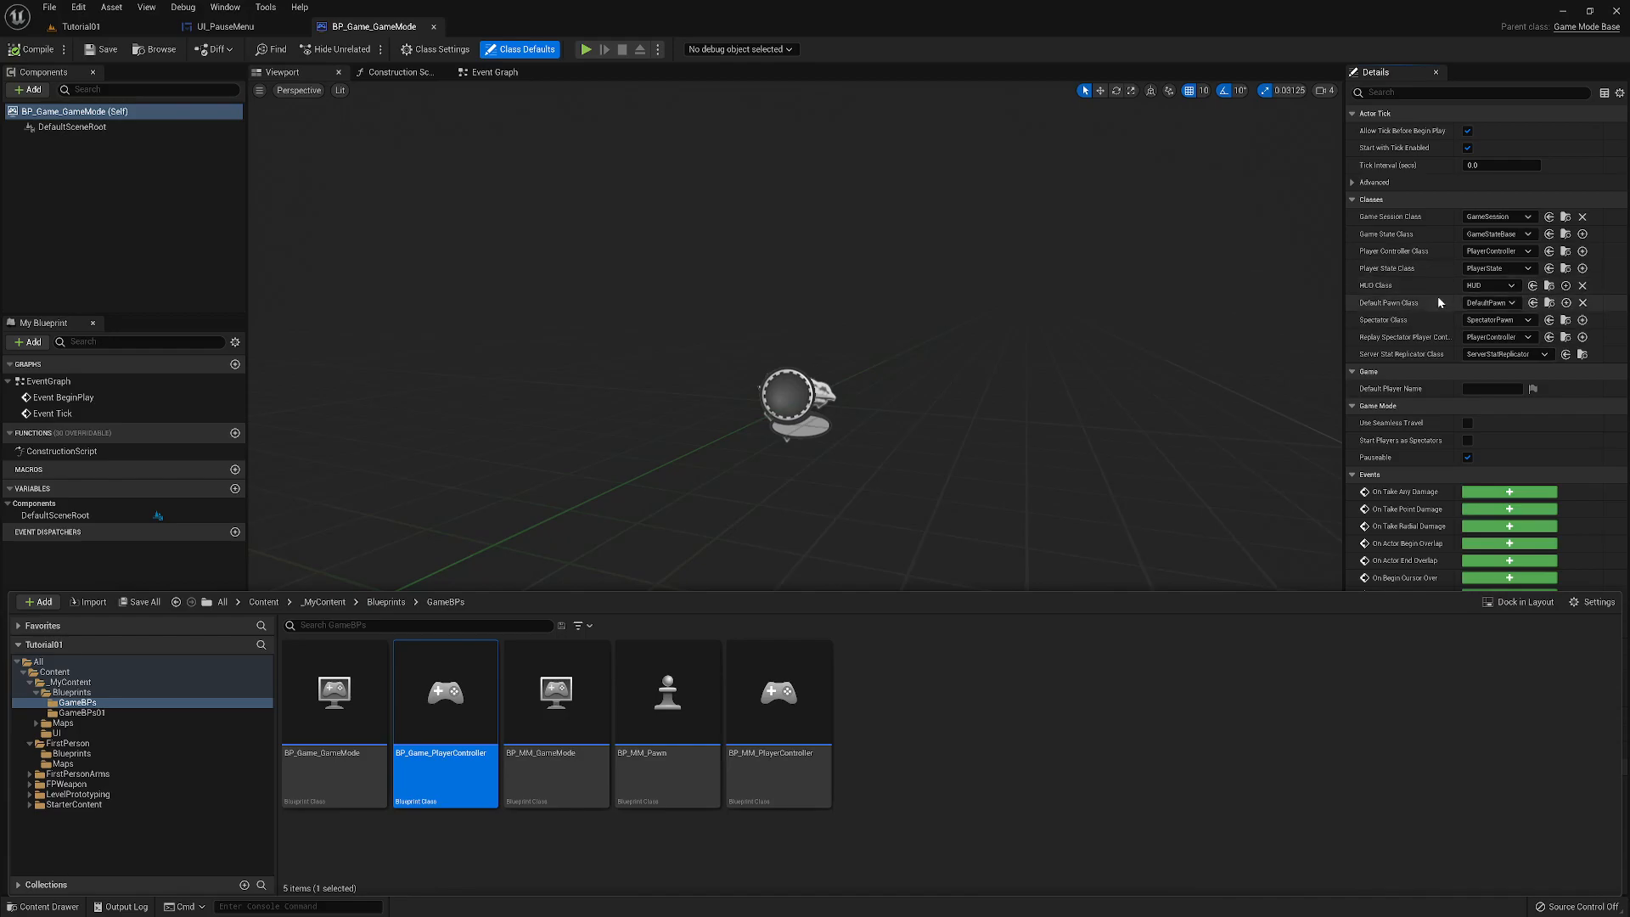
click(1549, 252)
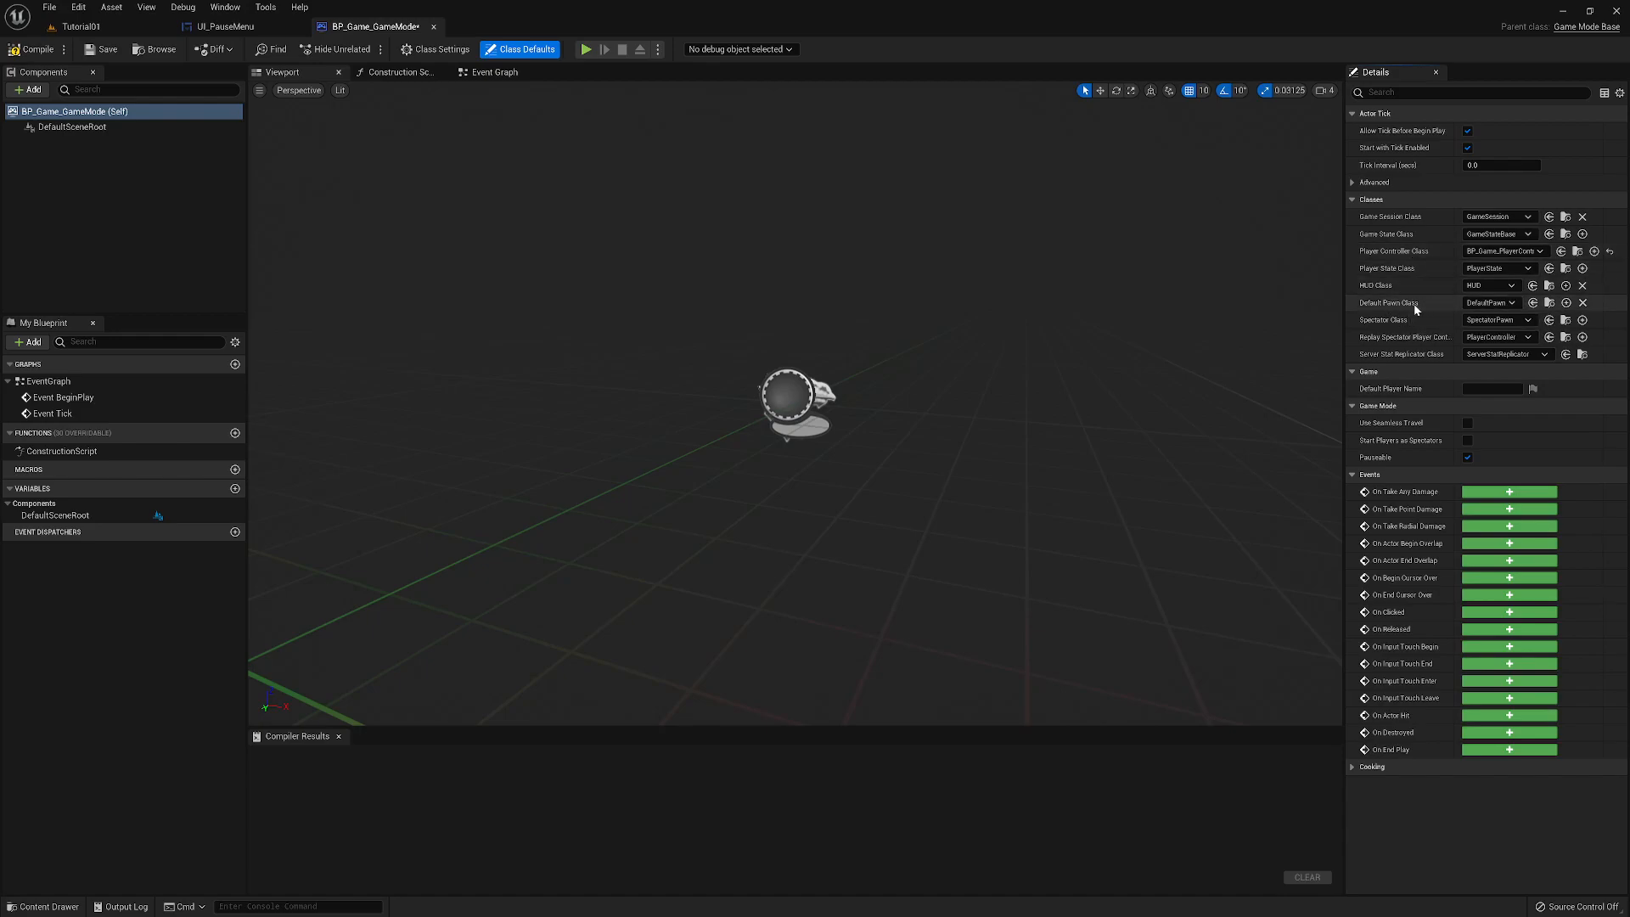
- Set the game mode's Default Pawn Class to BP_FirstPersonCharacter from the FirstPerson Blueprints folder, and compile and save the blueprint
click(49, 906)
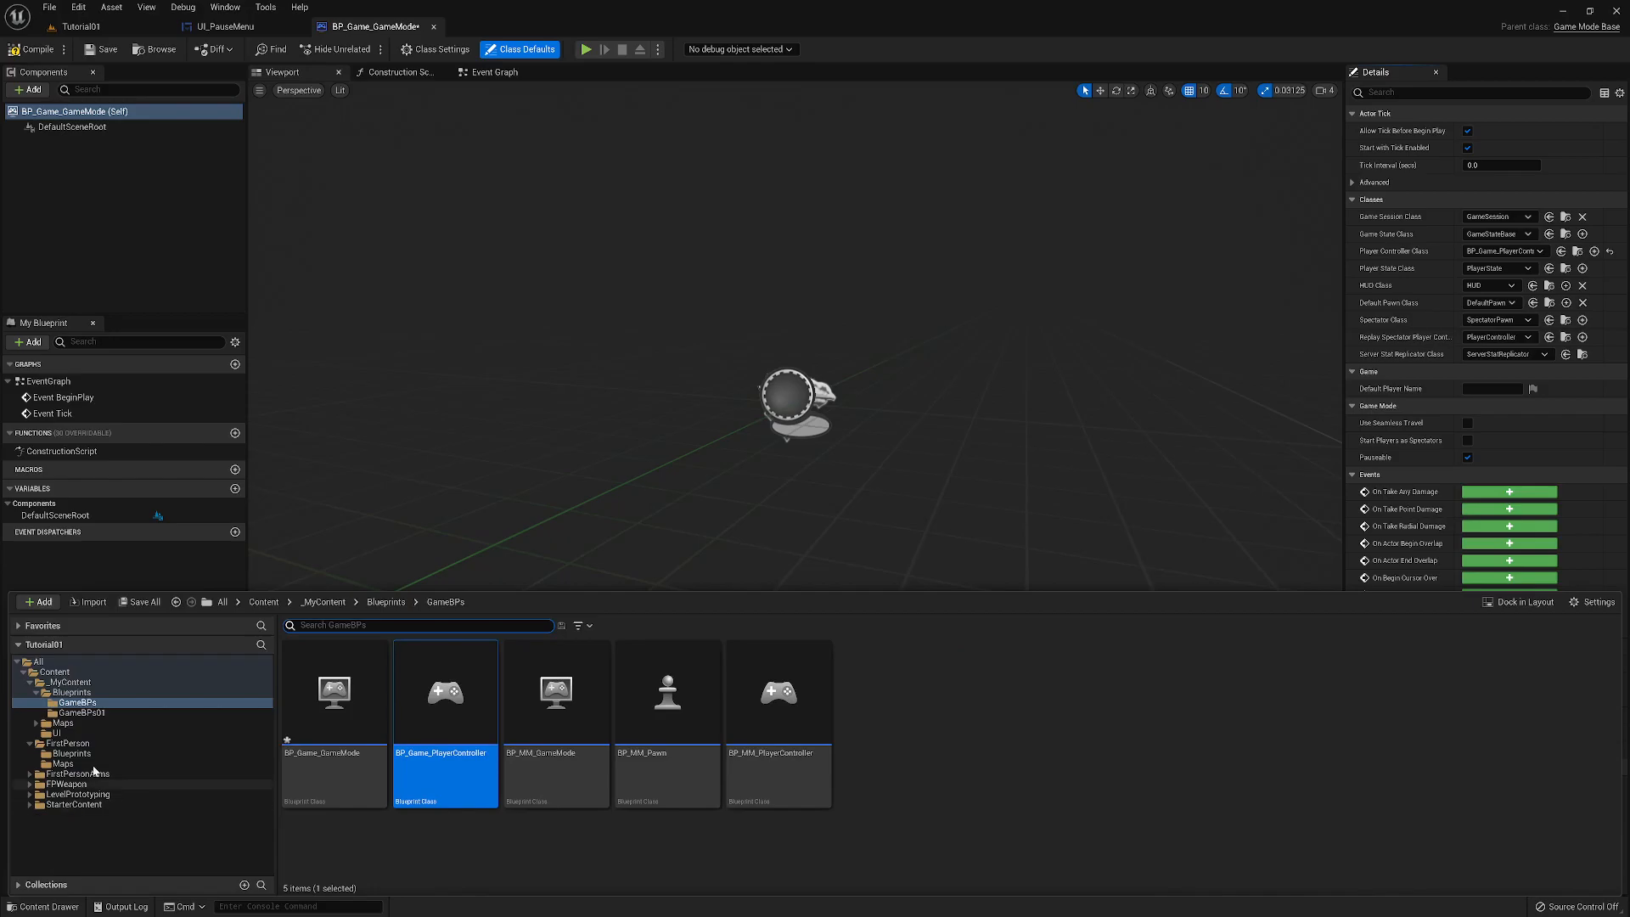
click(71, 754)
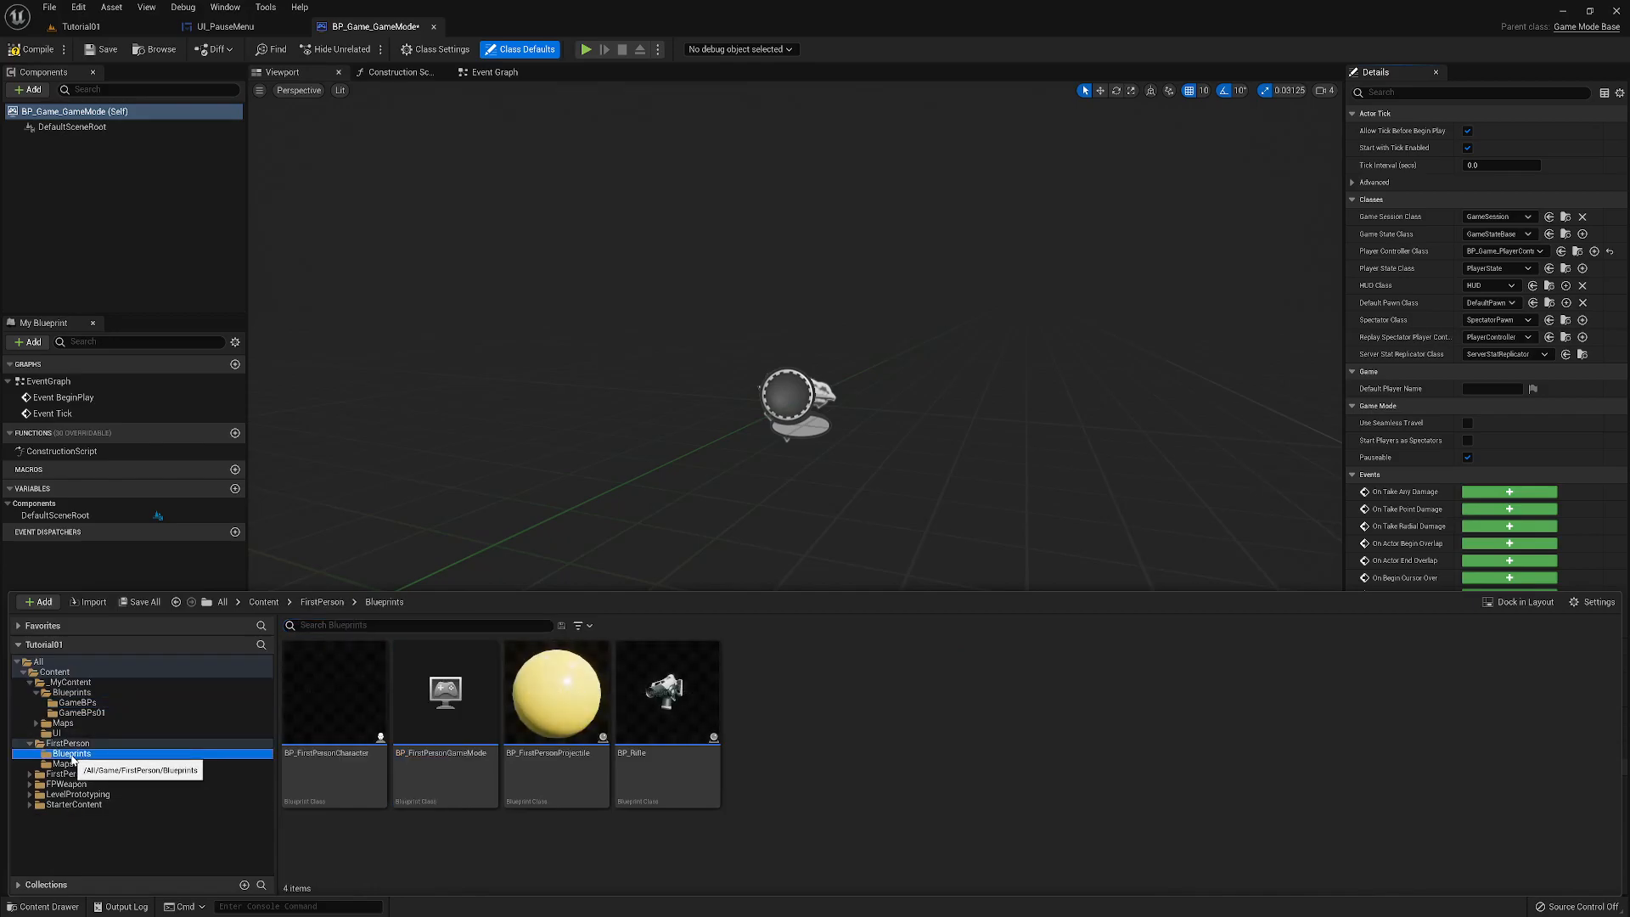
click(329, 703)
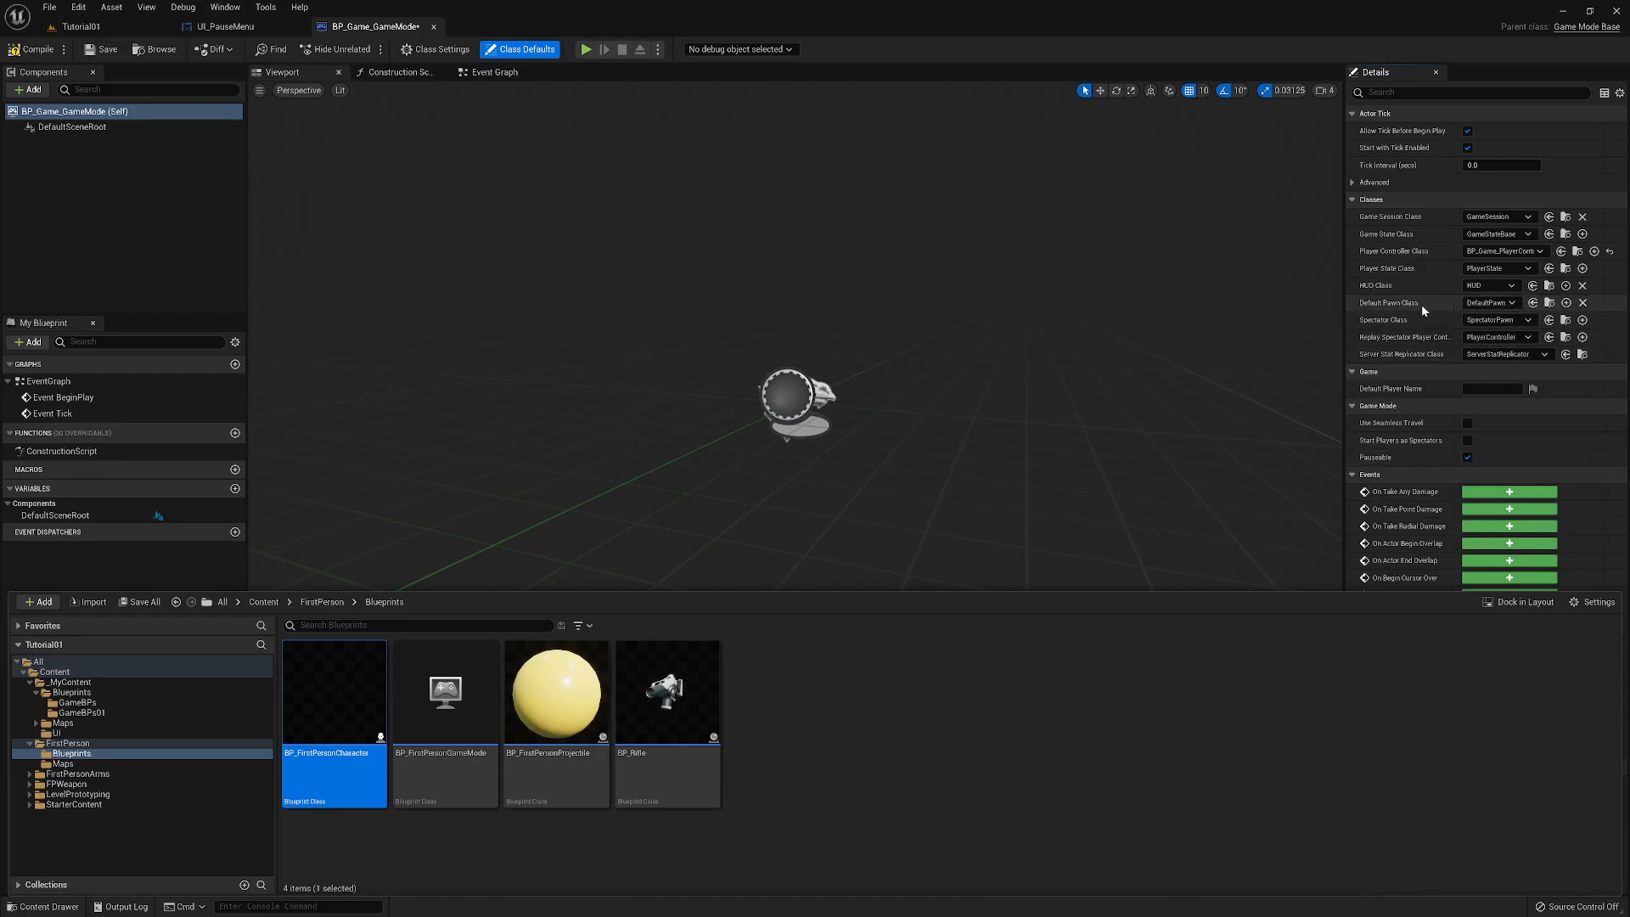
click(1531, 302)
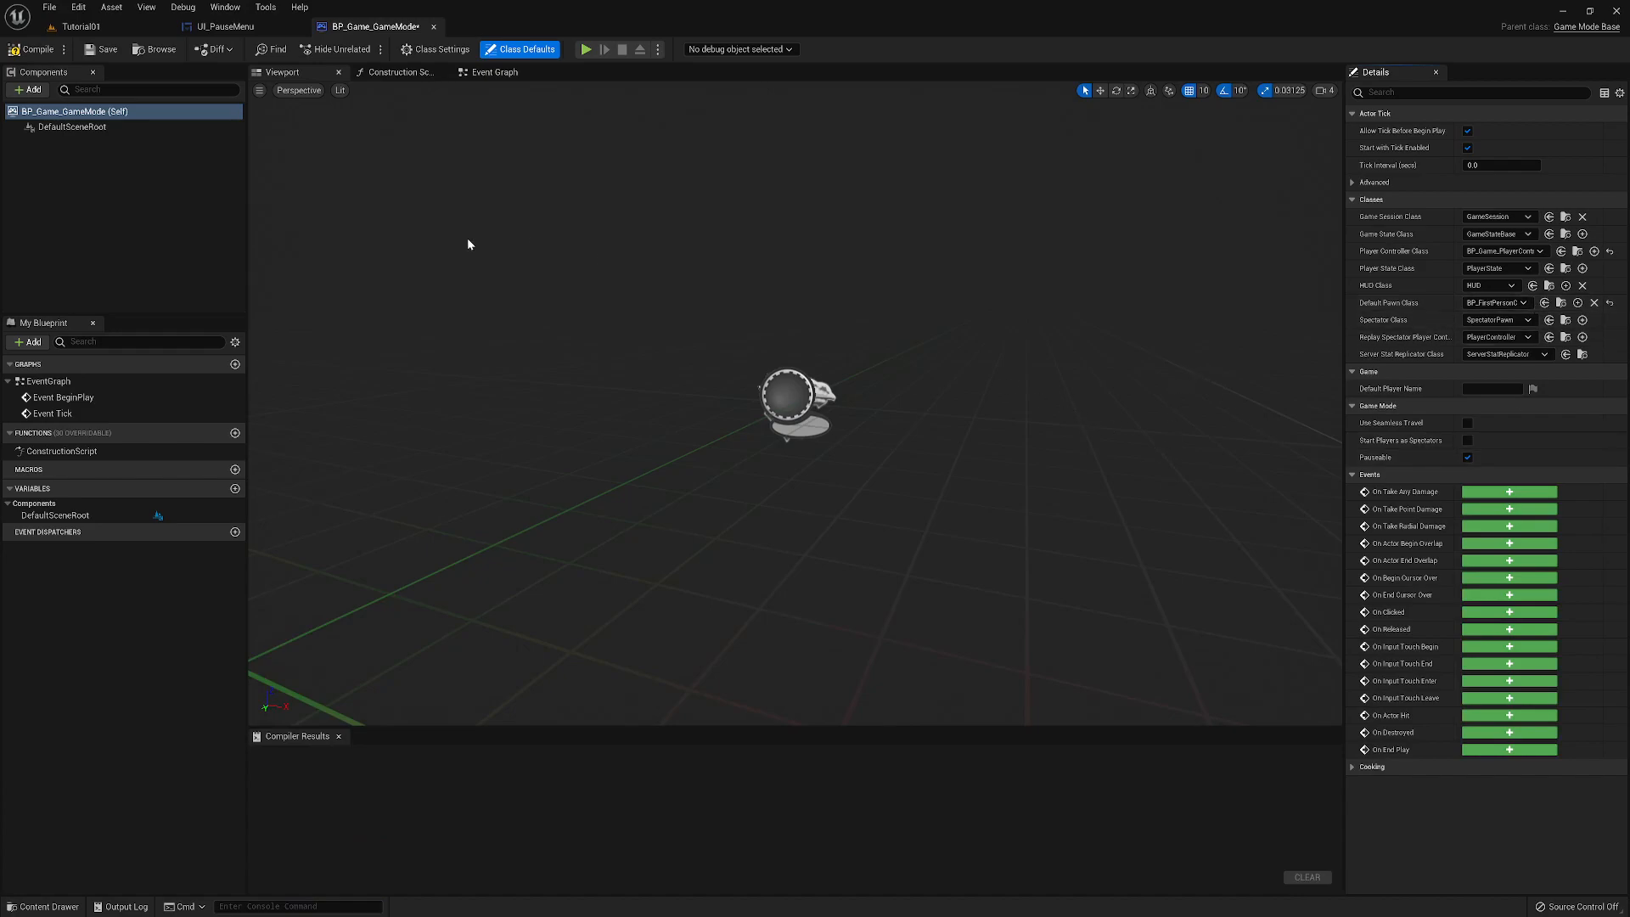
click(32, 49)
click(101, 51)
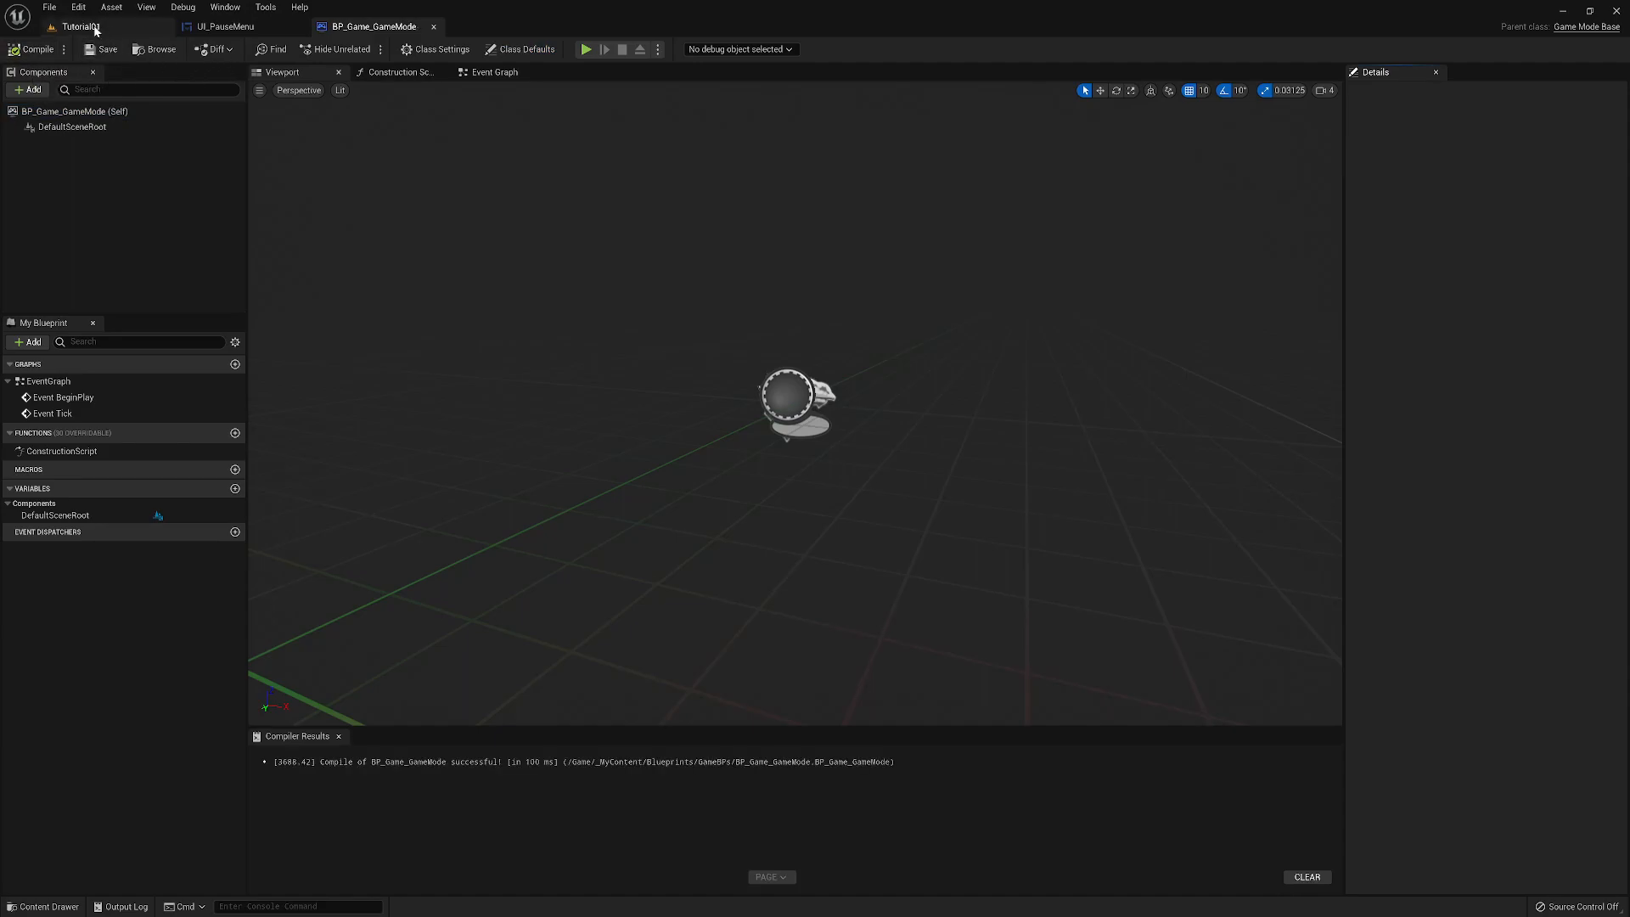
- Return to the Tutorial01 level and look over the walled room and its surroundings from another side
click(94, 27)
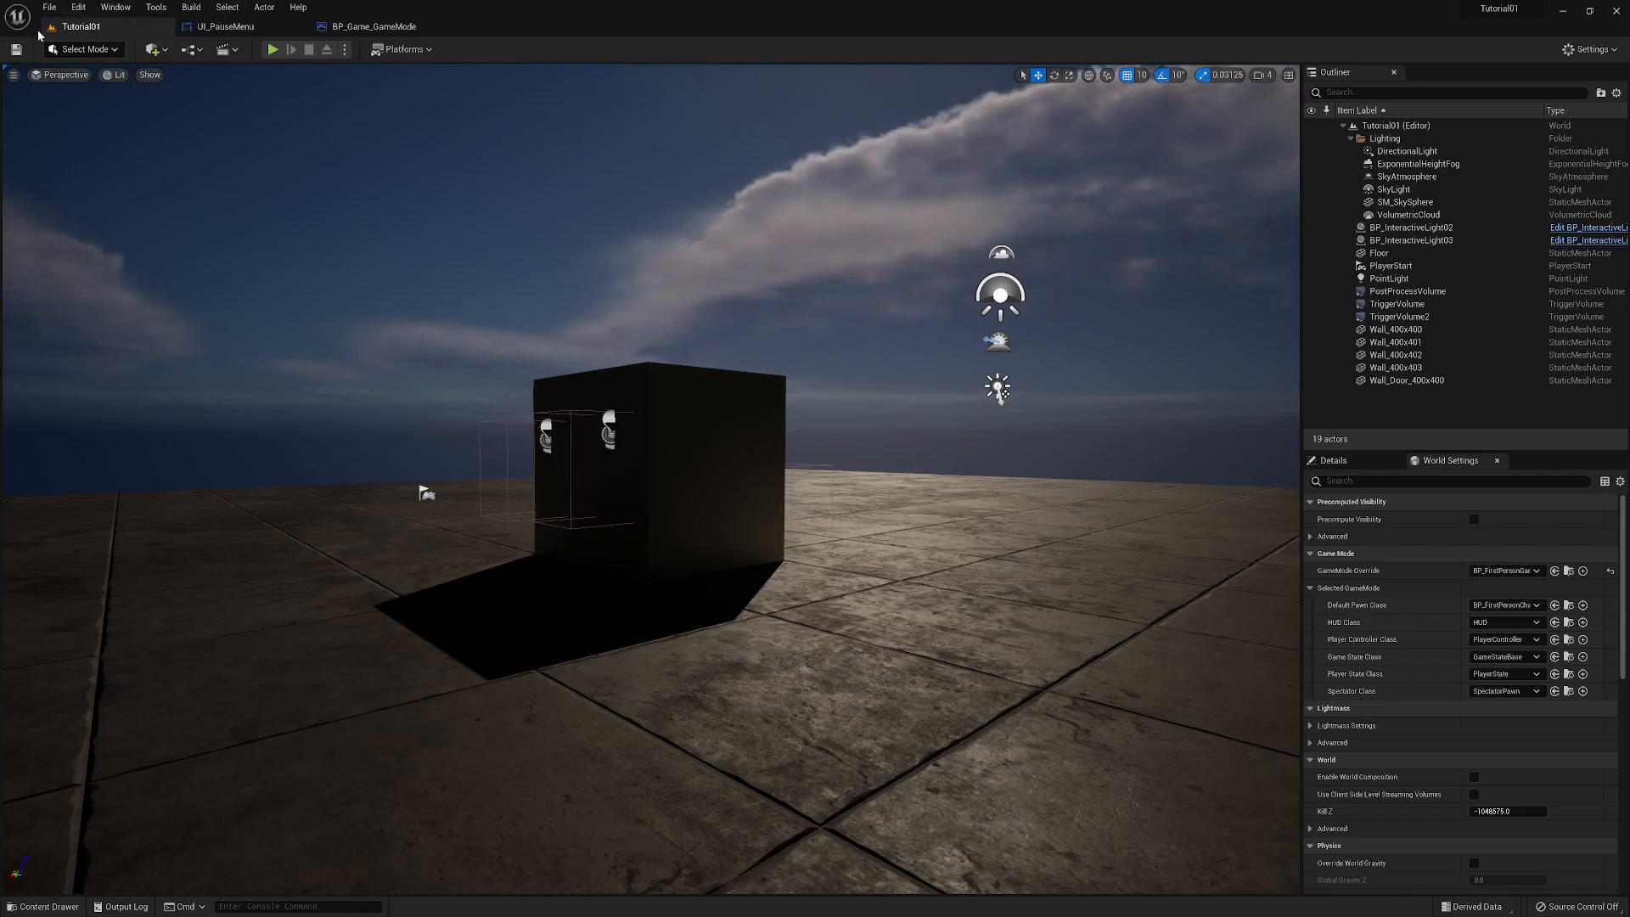
mouse_move(486, 388)
right_down()
mouse_move(340, 420)
mouse_move(594, 412)
mouse_move(486, 383)
right_up()
key(e)
key(d)
key(q)
key(a)
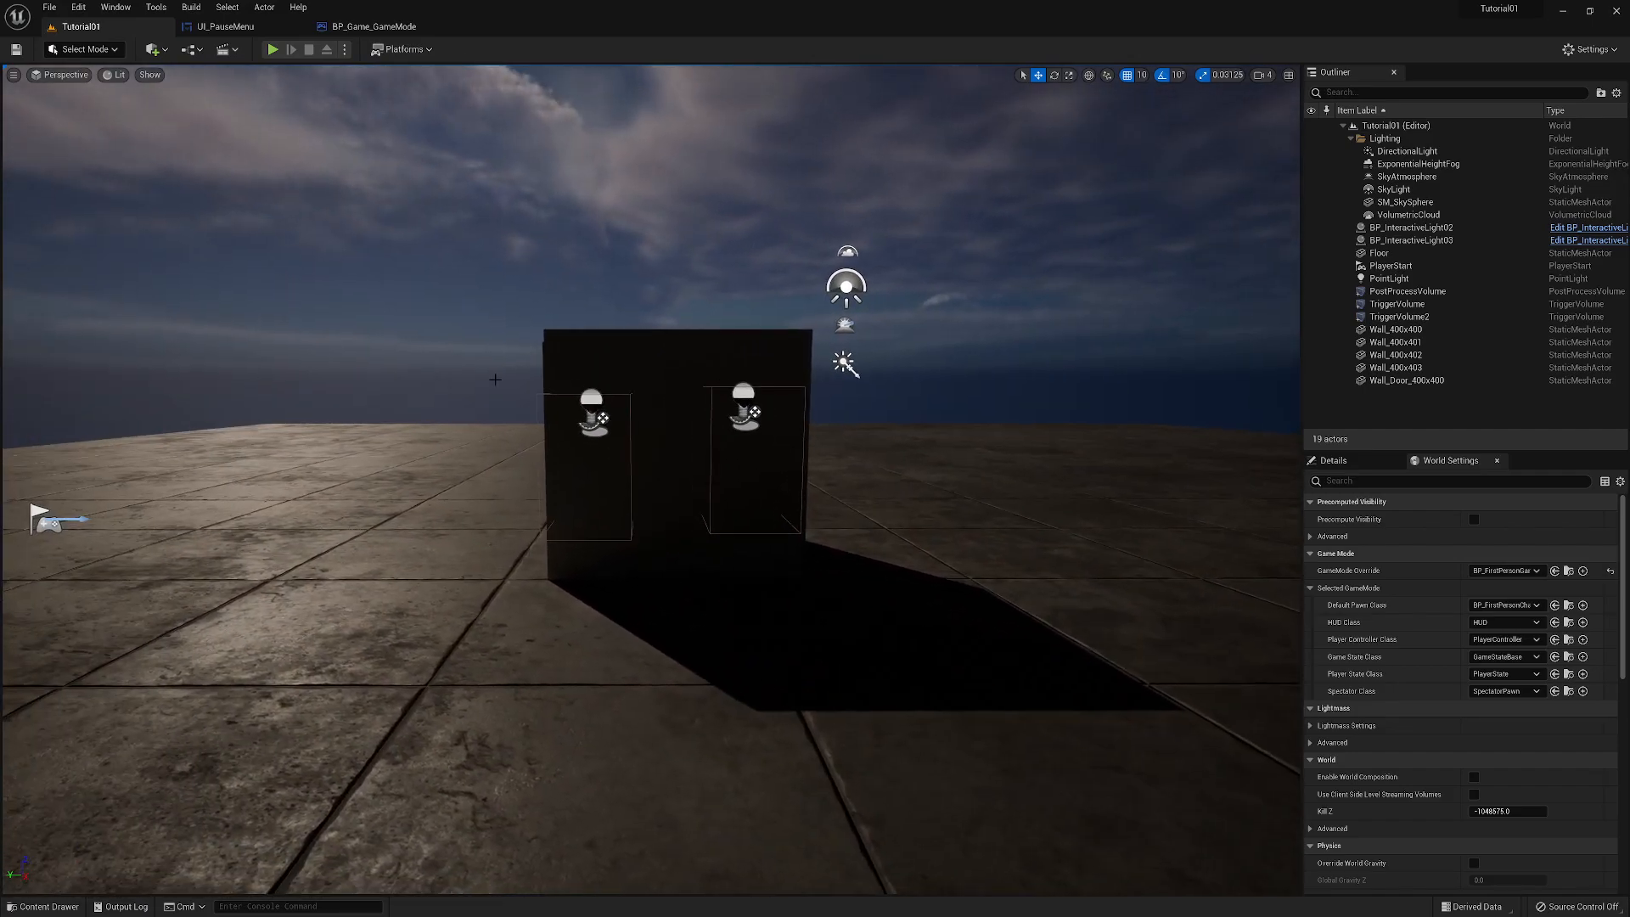